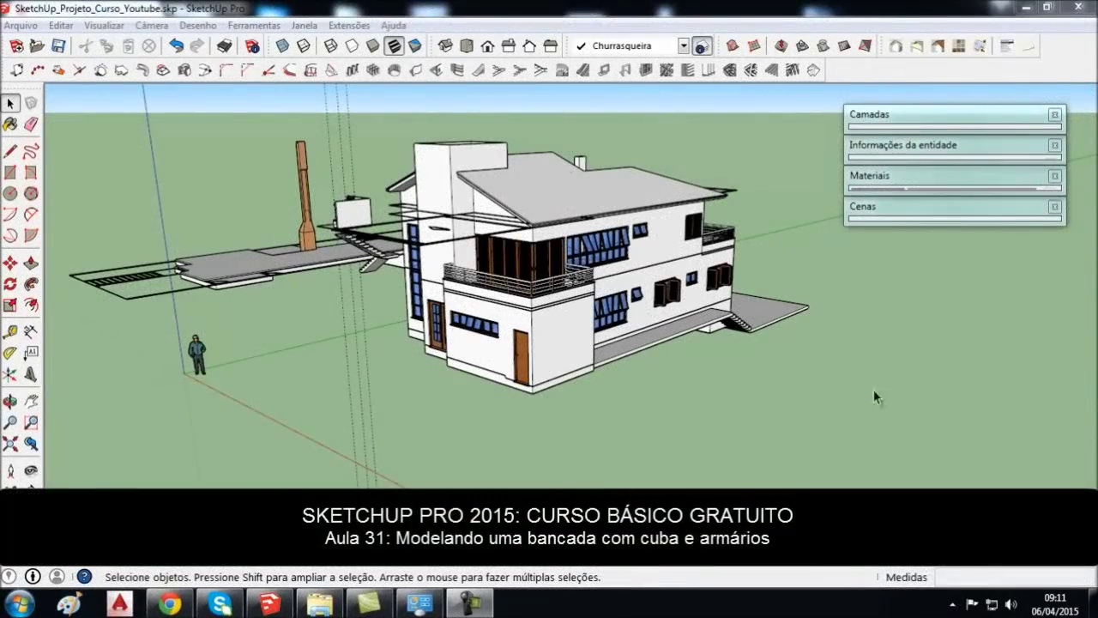
# - Orbit around the whole house and zoom toward the barbecue area
pyautogui.moveTo(549, 344); pyautogui.dragTo(799, 347, button='middle')
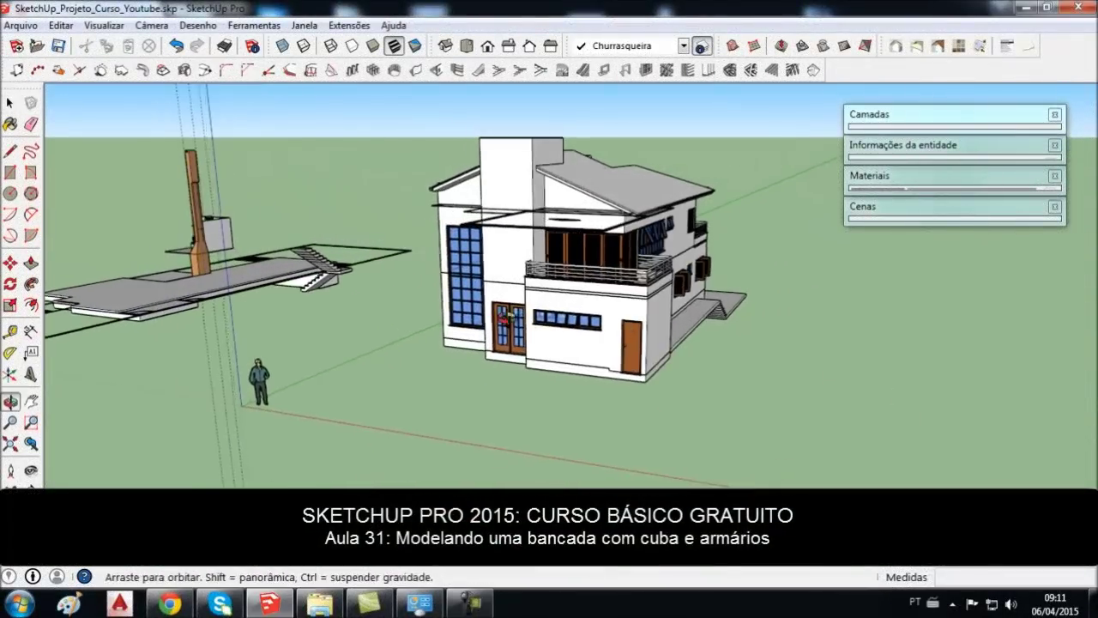
pyautogui.moveTo(797, 339)
pyautogui.mouseDown(button='middle')
pyautogui.moveTo(723, 277)
pyautogui.moveTo(592, 294)
pyautogui.moveTo(544, 322)
pyautogui.moveTo(558, 326)
pyautogui.mouseUp(button='middle')
pyautogui.scroll(5, 592, 316)
pyautogui.scroll(-3, 546, 321)
pyautogui.scroll(-2, 546, 321)
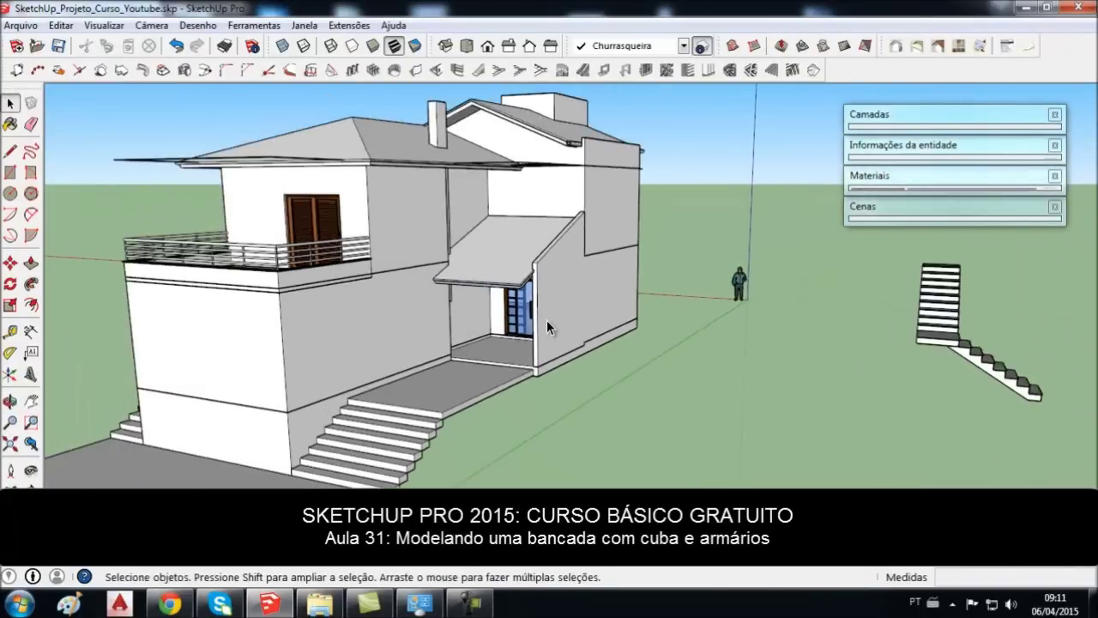
pyautogui.scroll(-2, 546, 321)
pyautogui.scroll(-2, 546, 320)
pyautogui.scroll(-1, 546, 320)
pyautogui.moveTo(546, 320); pyautogui.dragTo(598, 313, button='middle')
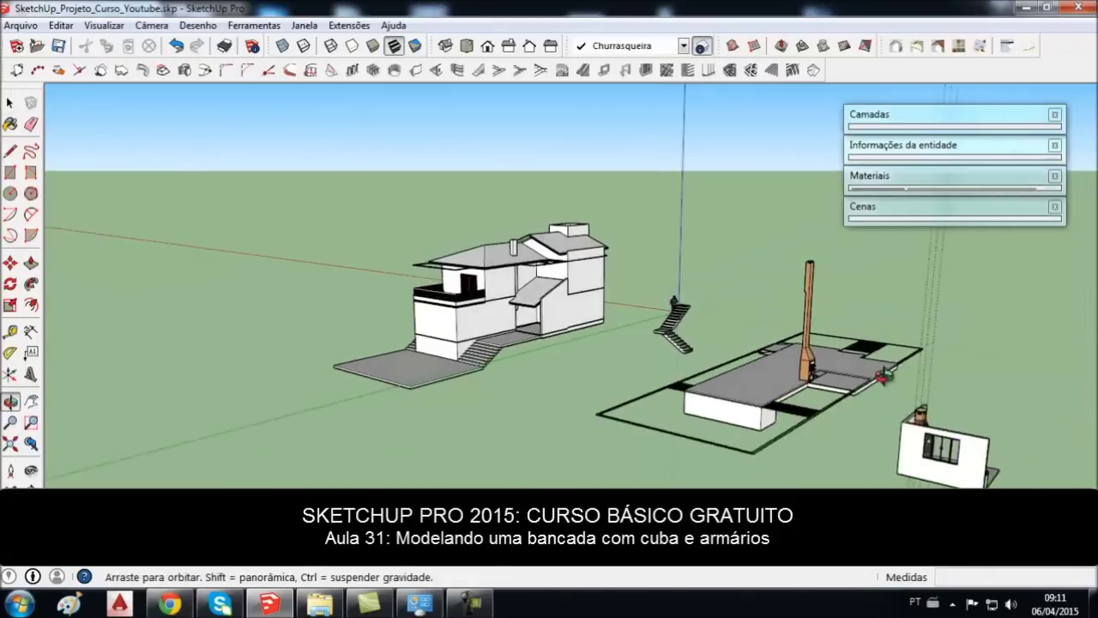
pyautogui.scroll(2, 763, 377)
pyautogui.scroll(2, 867, 387)
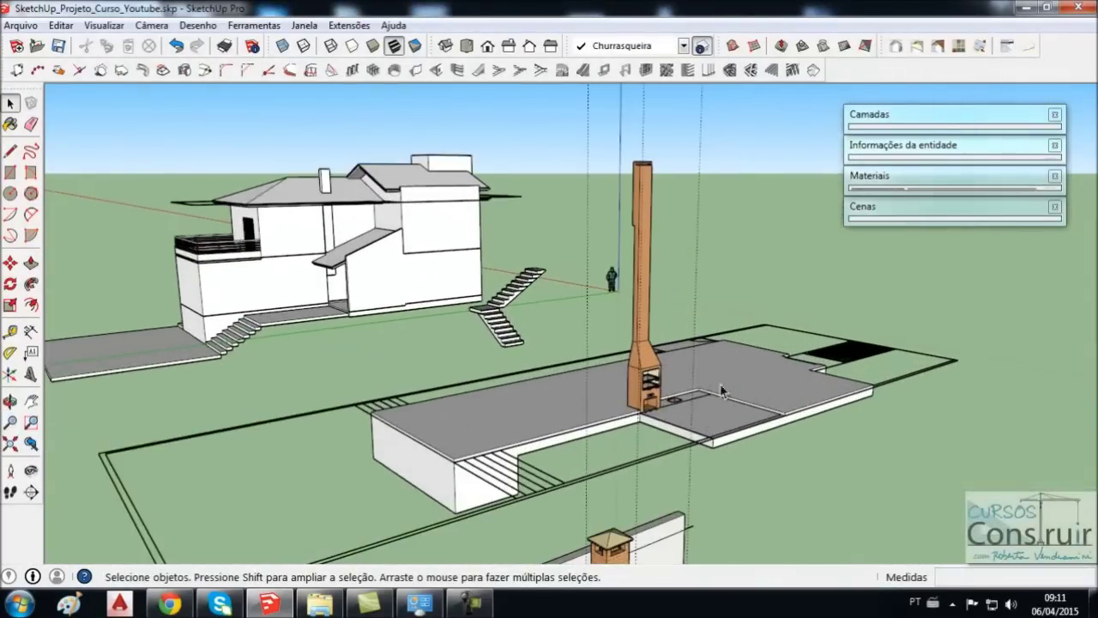
pyautogui.scroll(2, 657, 388)
pyautogui.scroll(1, 638, 387)
# - Orbit and zoom to a close, frontal view of the brick barbecue and floor drain
pyautogui.moveTo(637, 388)
pyautogui.mouseDown(button='middle')
pyautogui.moveTo(718, 417)
pyautogui.moveTo(530, 415)
pyautogui.mouseUp(button='middle')
pyautogui.scroll(2, 405, 429)
pyautogui.scroll(1, 657, 421)
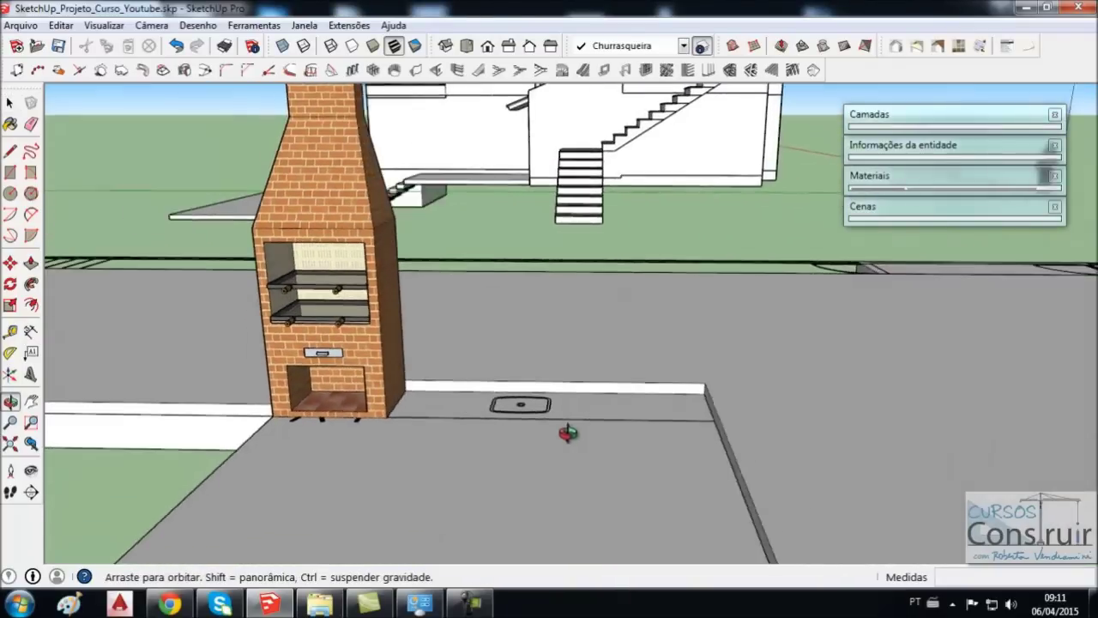
pyautogui.scroll(-2, 511, 400)
pyautogui.moveTo(554, 406)
pyautogui.mouseDown(button='middle')
pyautogui.moveTo(532, 426)
pyautogui.moveTo(519, 420)
pyautogui.mouseUp(button='middle')
pyautogui.scroll(2, 508, 376)
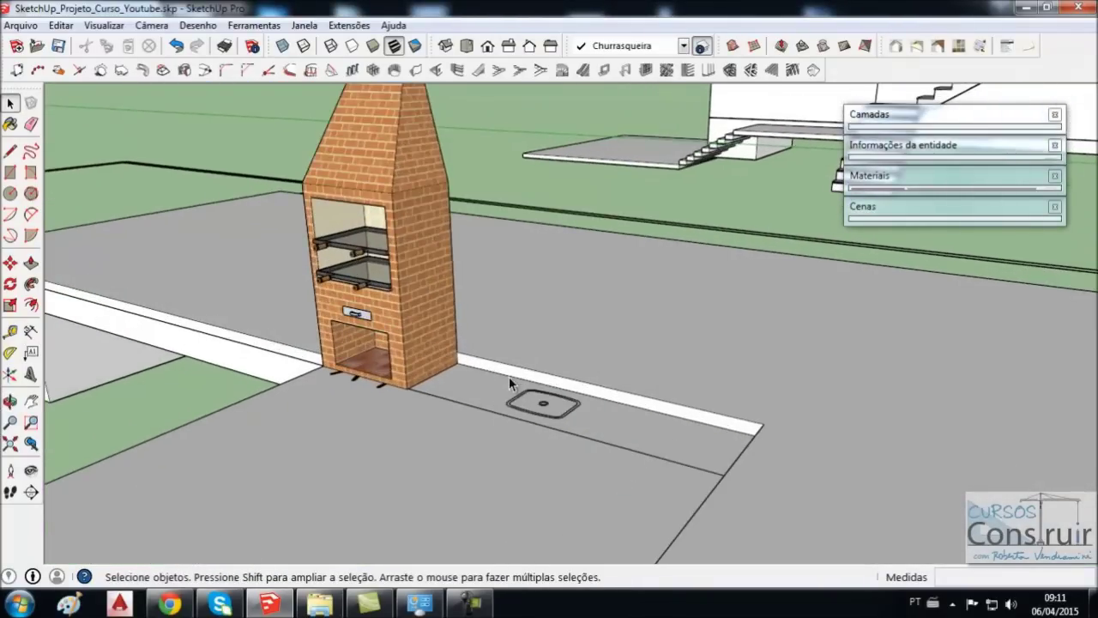
pyautogui.moveTo(509, 376); pyautogui.dragTo(507, 360, button='middle')
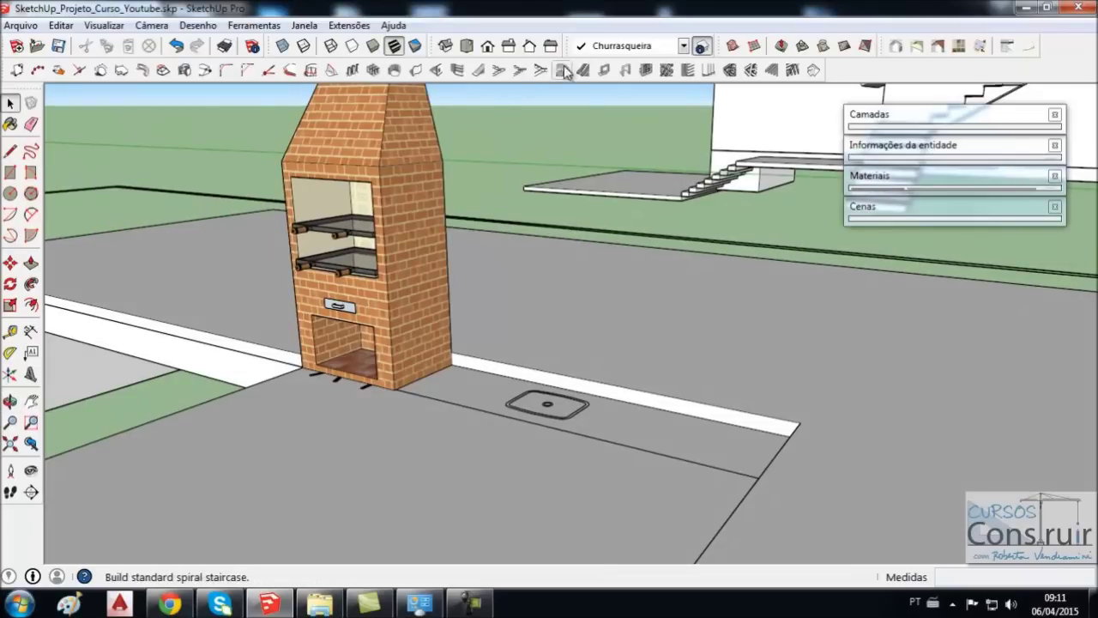
pyautogui.moveTo(566, 420)
pyautogui.mouseDown(button='middle')
pyautogui.moveTo(558, 386)
pyautogui.moveTo(601, 404)
pyautogui.mouseUp(button='middle')
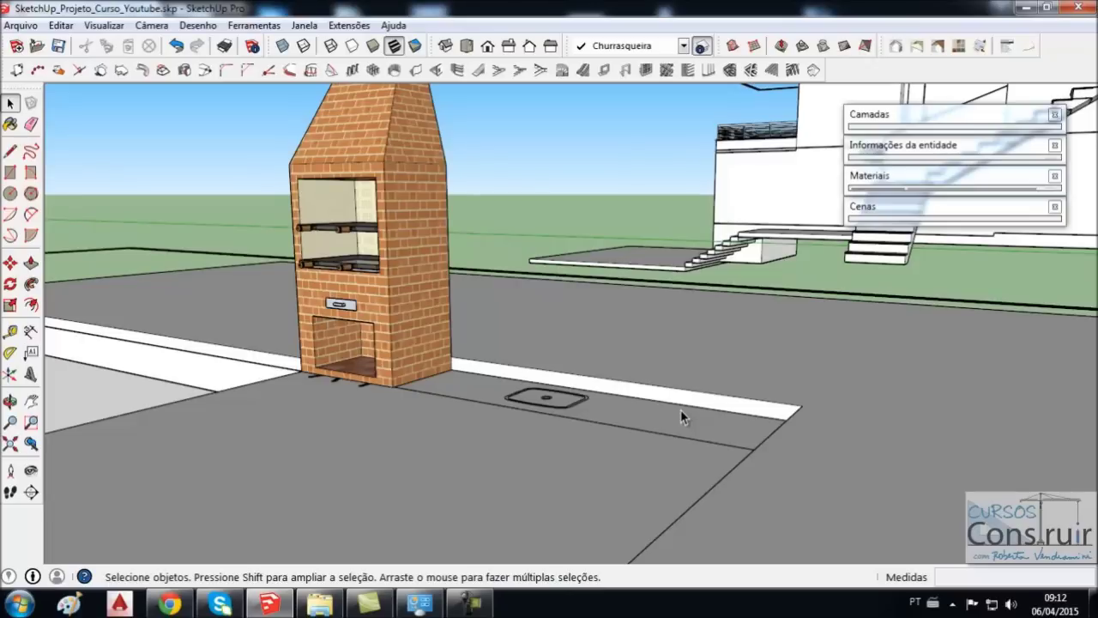
pyautogui.moveTo(680, 412); pyautogui.dragTo(590, 446, button='middle')
pyautogui.scroll(2, 568, 418)
pyautogui.scroll(-3, 568, 419)
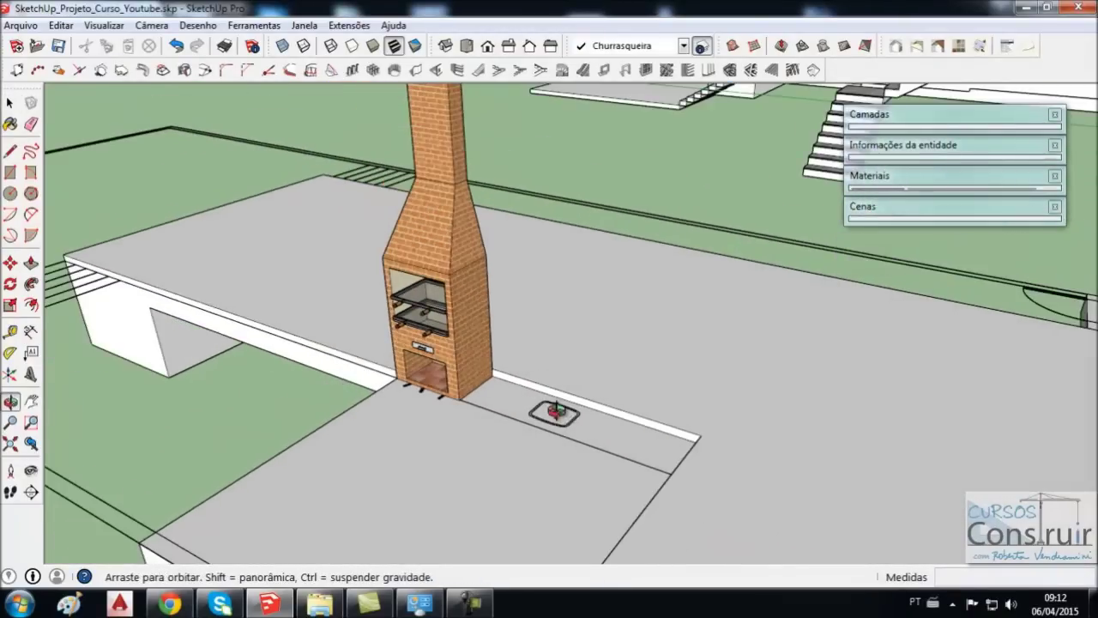
pyautogui.moveTo(552, 417); pyautogui.dragTo(588, 530, button='middle')
pyautogui.scroll(4, 587, 530)
pyautogui.scroll(1, 587, 529)
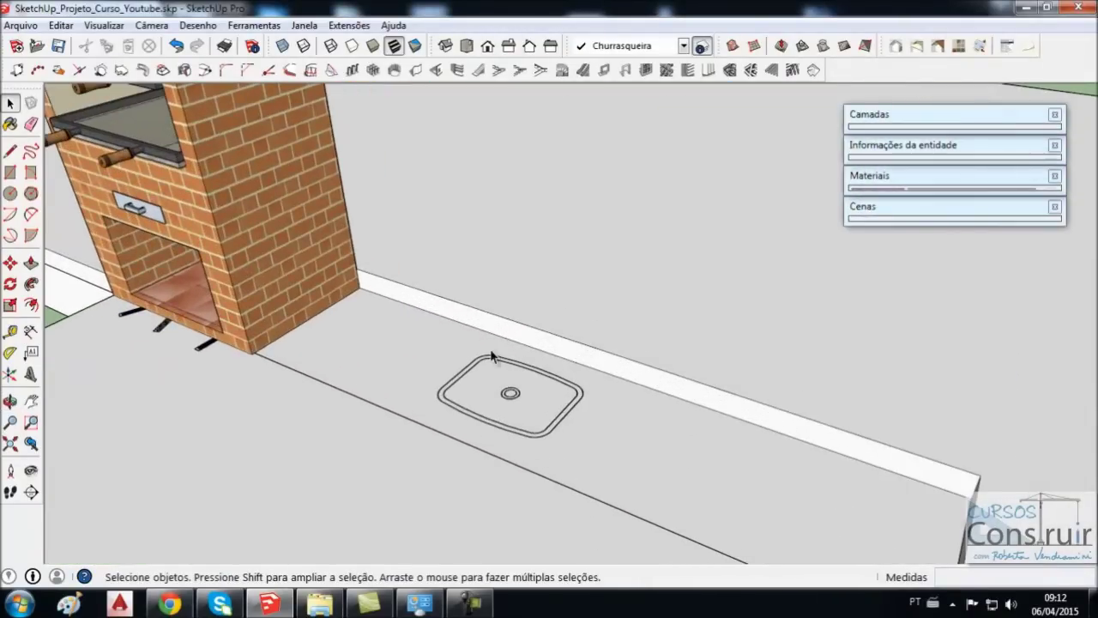
pyautogui.scroll(-2, 476, 381)
pyautogui.moveTo(489, 380)
pyautogui.mouseDown(button='middle')
pyautogui.moveTo(657, 412)
pyautogui.moveTo(580, 401)
pyautogui.moveTo(594, 438)
pyautogui.moveTo(611, 427)
pyautogui.mouseUp(button='middle')
pyautogui.scroll(-1, 607, 448)
pyautogui.scroll(2, 608, 450)
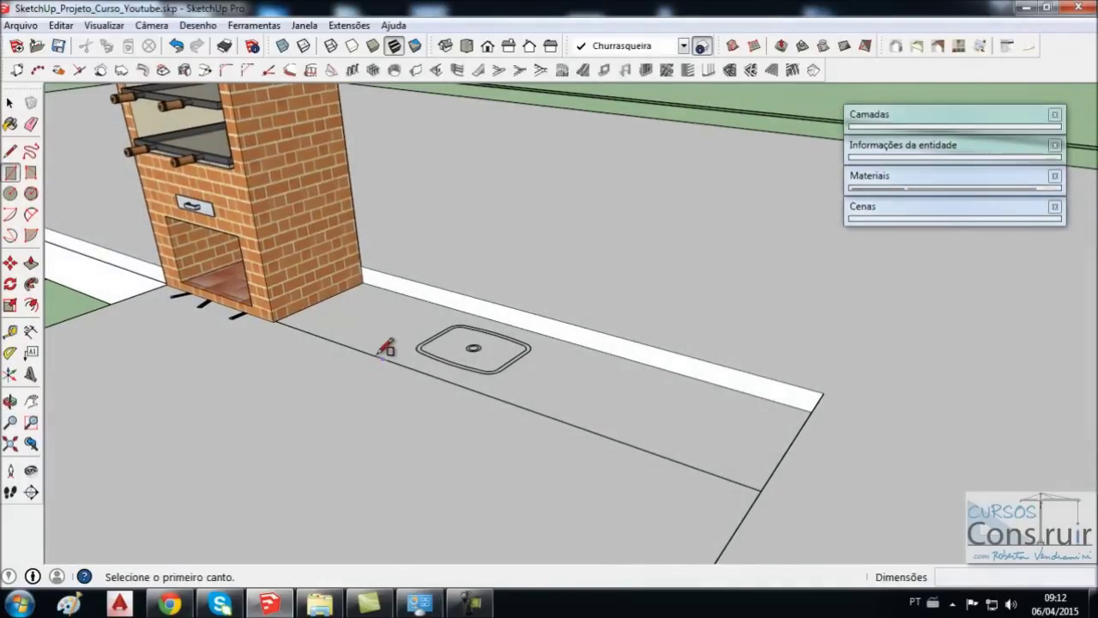
# - Outline a roughly 2.59 m by 0.60 m counter rectangle from the barbecue's base corner
pyautogui.scroll(1, 291, 314)
pyautogui.scroll(1, 283, 313)
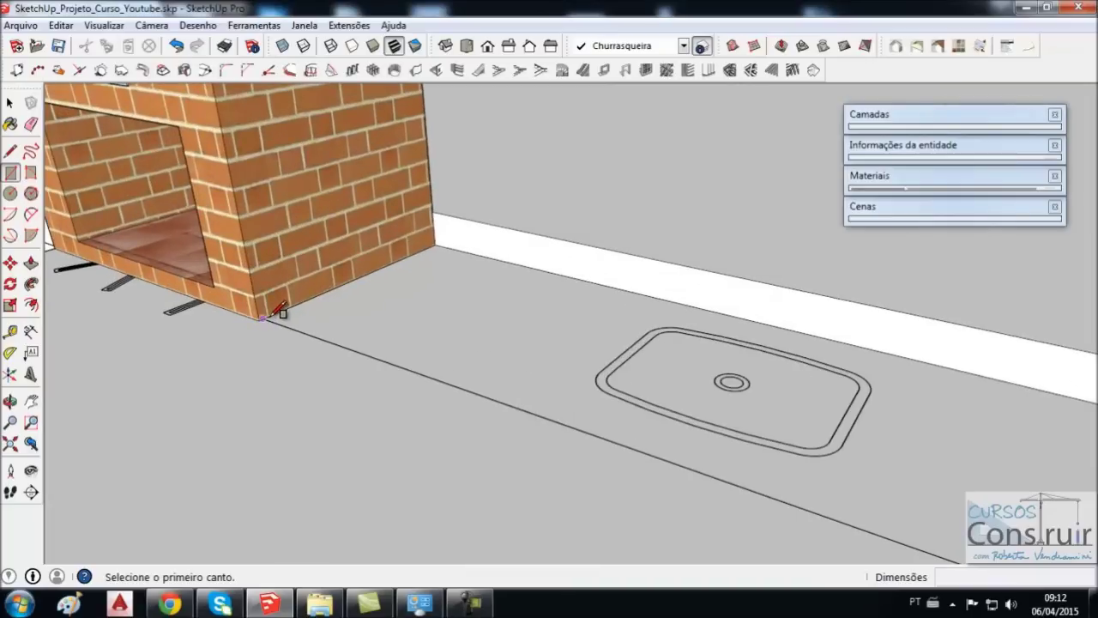
pyautogui.click(279, 314)
pyautogui.scroll(-2, 283, 313)
pyautogui.moveTo(771, 383)
pyautogui.mouseDown(button='middle')
pyautogui.moveTo(845, 400)
pyautogui.moveTo(823, 345)
pyautogui.mouseUp(button='middle')
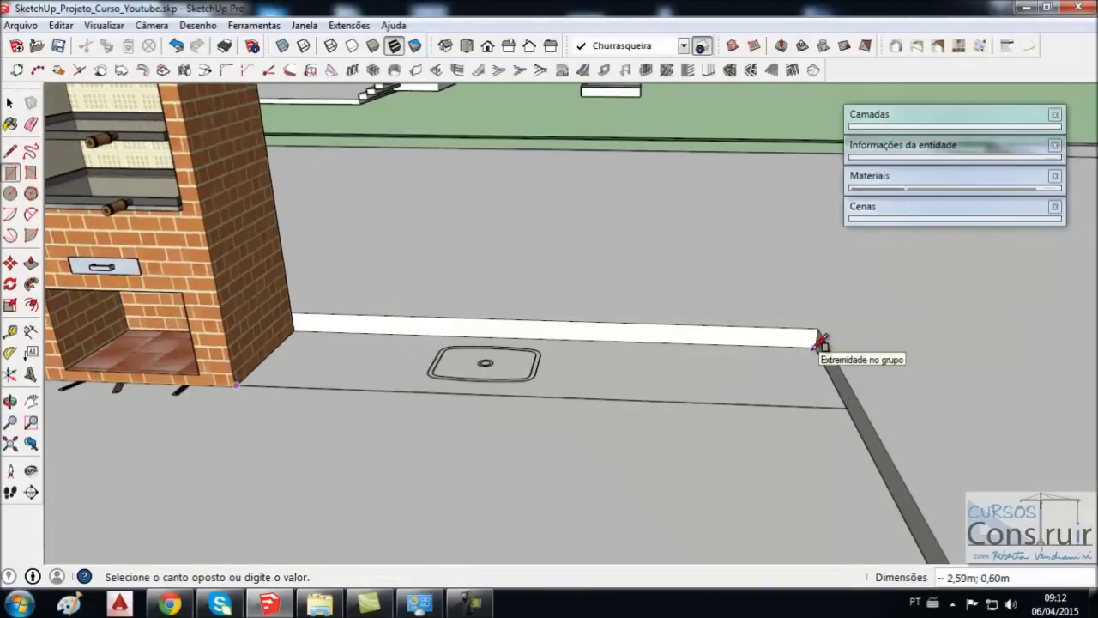
pyautogui.press('space')
pyautogui.moveTo(790, 390); pyautogui.dragTo(638, 412, button='middle')
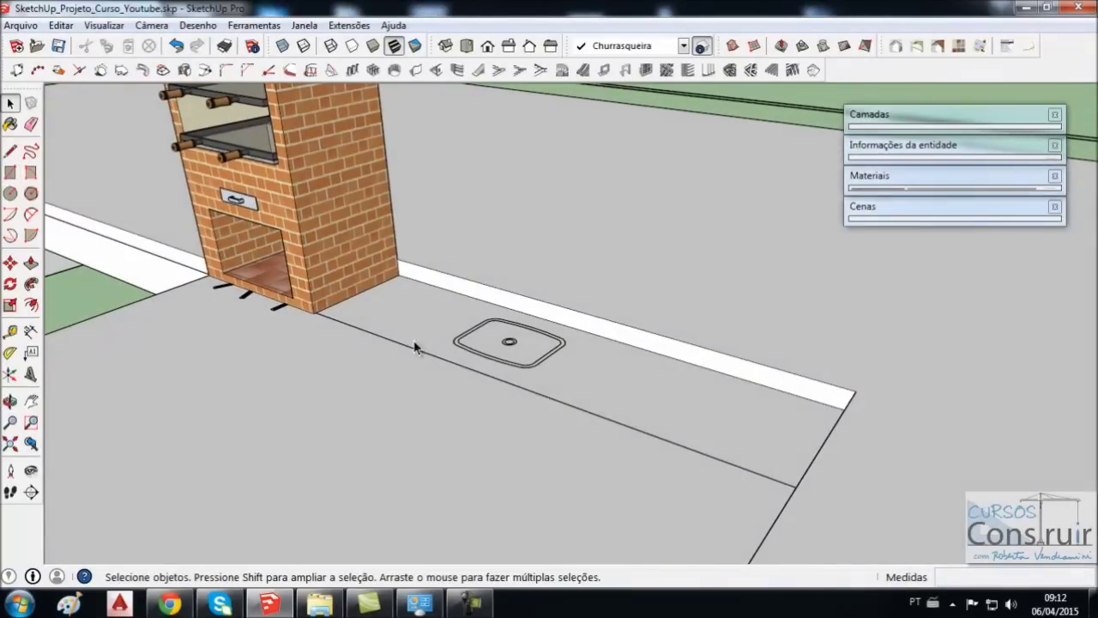
# - Lift the counter rectangle 0.9 m above the floor
pyautogui.click(624, 390)
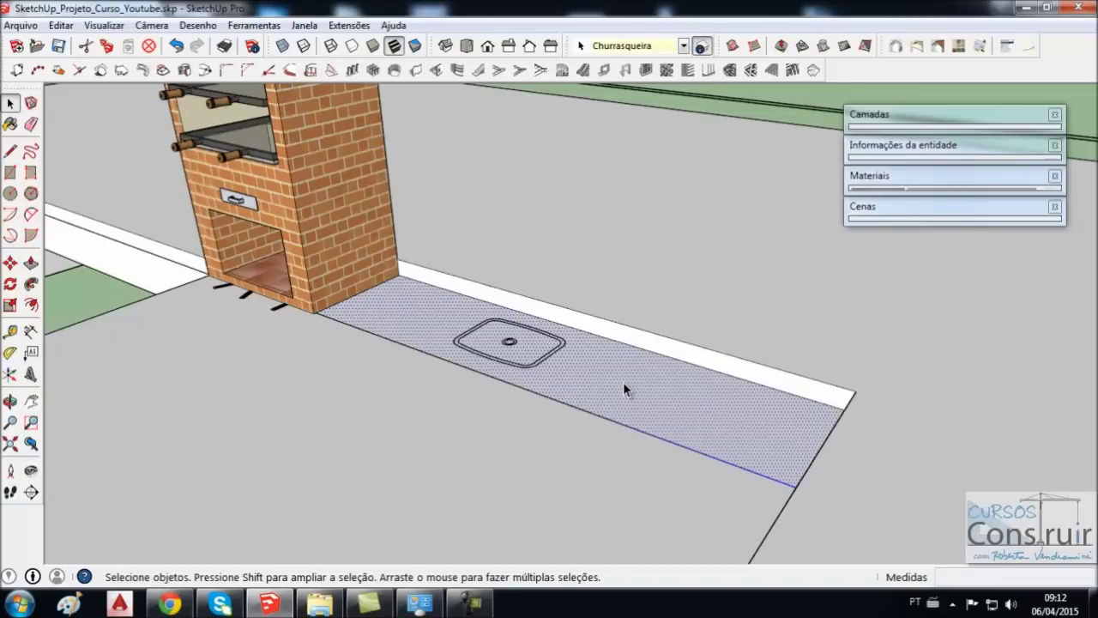
pyautogui.press('m')
pyautogui.click(685, 418)
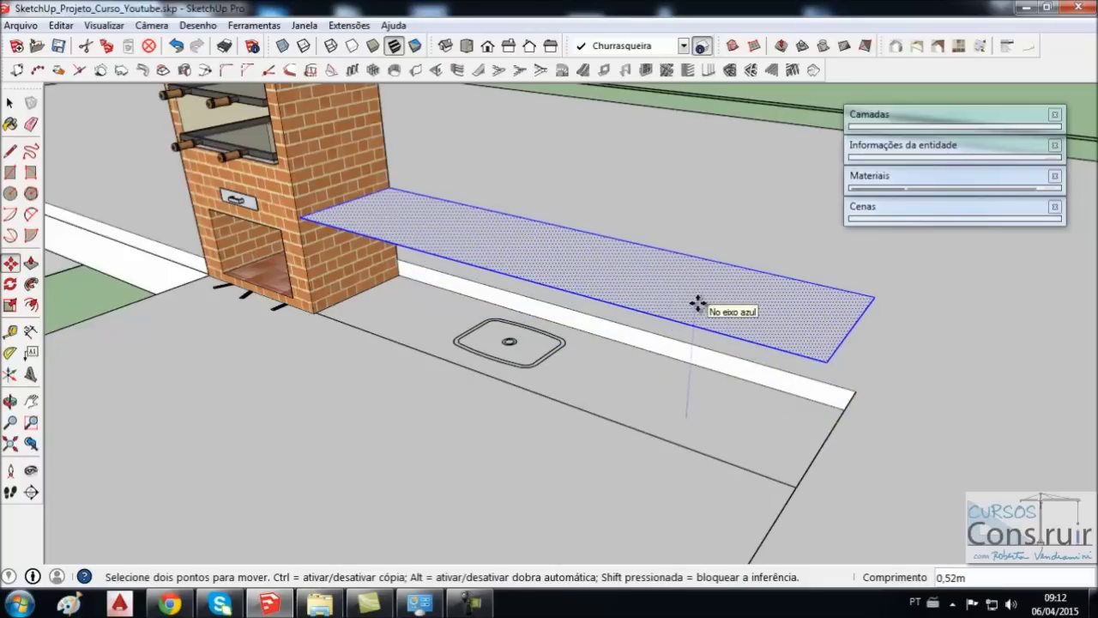
pyautogui.press('Return')
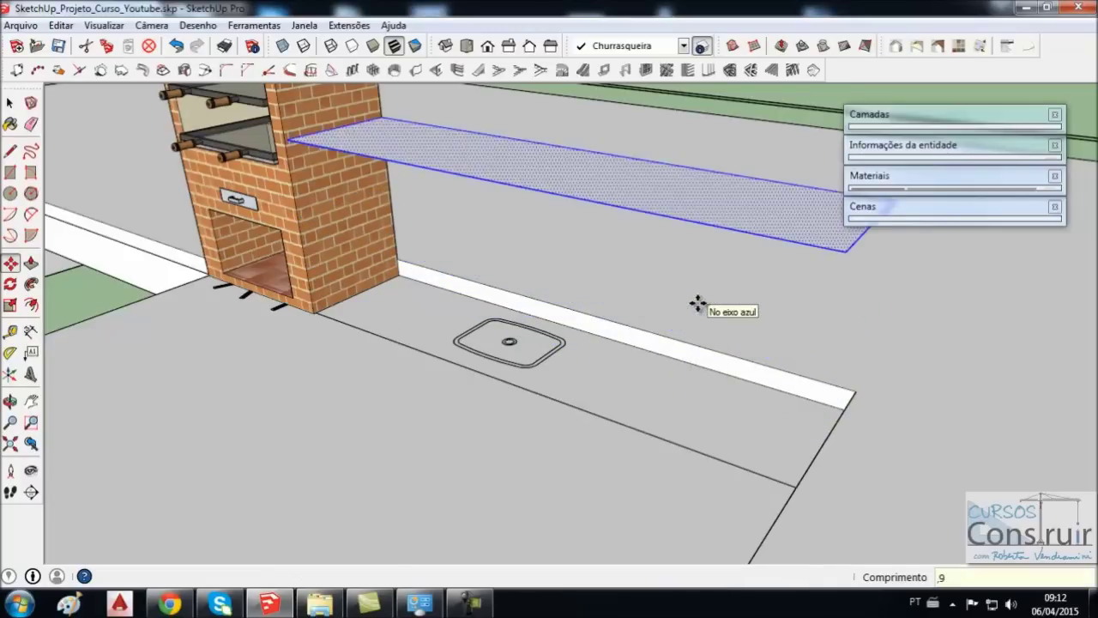
pyautogui.press('space')
pyautogui.click(721, 306)
# - Give the raised counter face a 0.04 m thickness with Push/Pull
pyautogui.moveTo(694, 316)
pyautogui.mouseDown(button='middle')
pyautogui.moveTo(686, 351)
pyautogui.moveTo(653, 343)
pyautogui.moveTo(771, 444)
pyautogui.moveTo(765, 386)
pyautogui.mouseUp(button='middle')
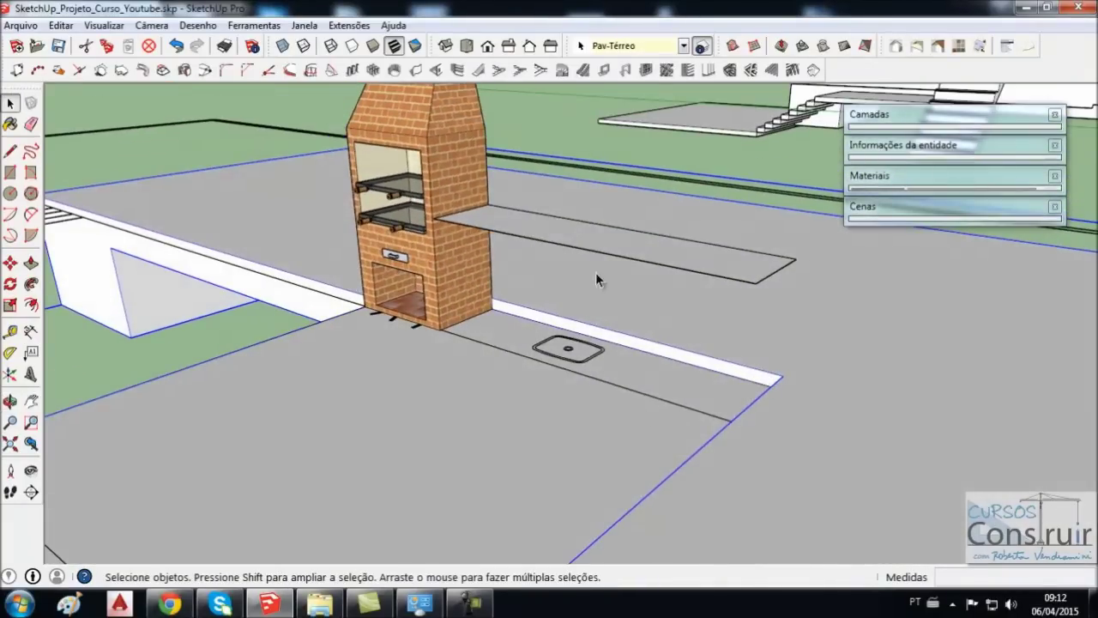
pyautogui.moveTo(577, 230)
pyautogui.mouseDown(button='middle')
pyautogui.moveTo(630, 346)
pyautogui.moveTo(560, 343)
pyautogui.mouseUp(button='middle')
pyautogui.moveTo(608, 311); pyautogui.dragTo(566, 301, button='middle')
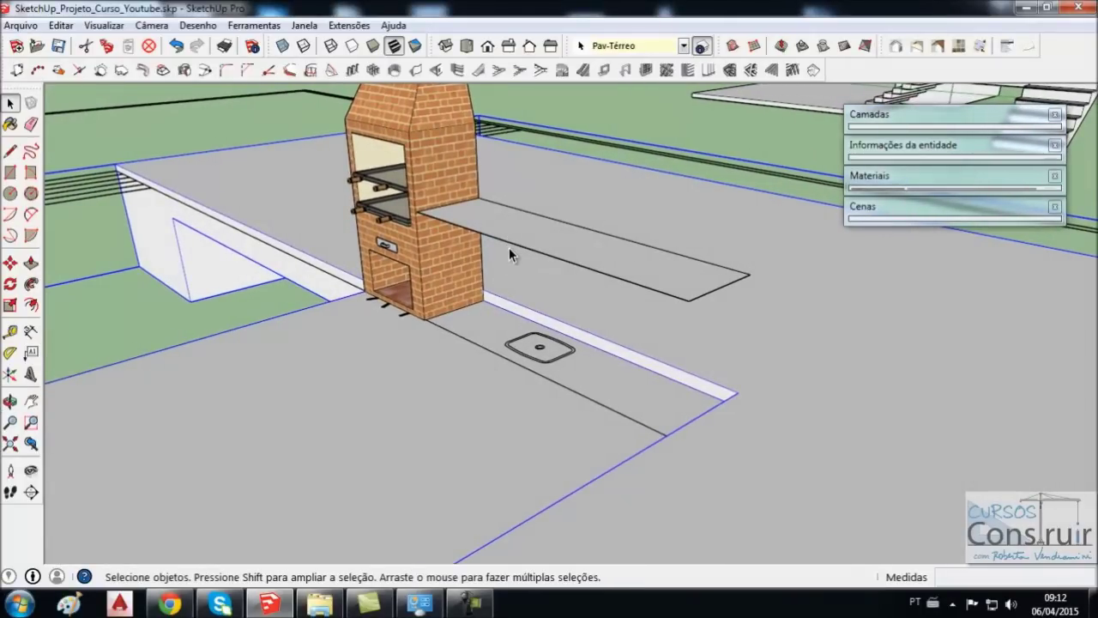
pyautogui.moveTo(537, 279)
pyautogui.mouseDown(button='middle')
pyautogui.moveTo(541, 252)
pyautogui.moveTo(544, 262)
pyautogui.moveTo(624, 277)
pyautogui.moveTo(661, 257)
pyautogui.moveTo(693, 262)
pyautogui.mouseUp(button='middle')
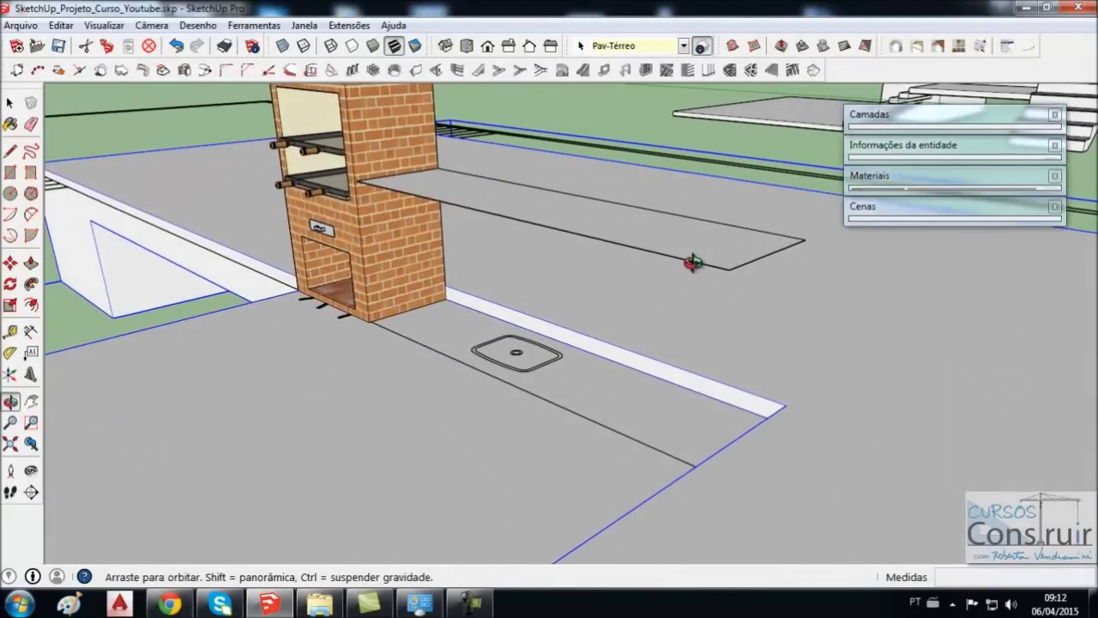
pyautogui.click(31, 265)
pyautogui.moveTo(695, 278); pyautogui.dragTo(697, 291)
pyautogui.write(',04')
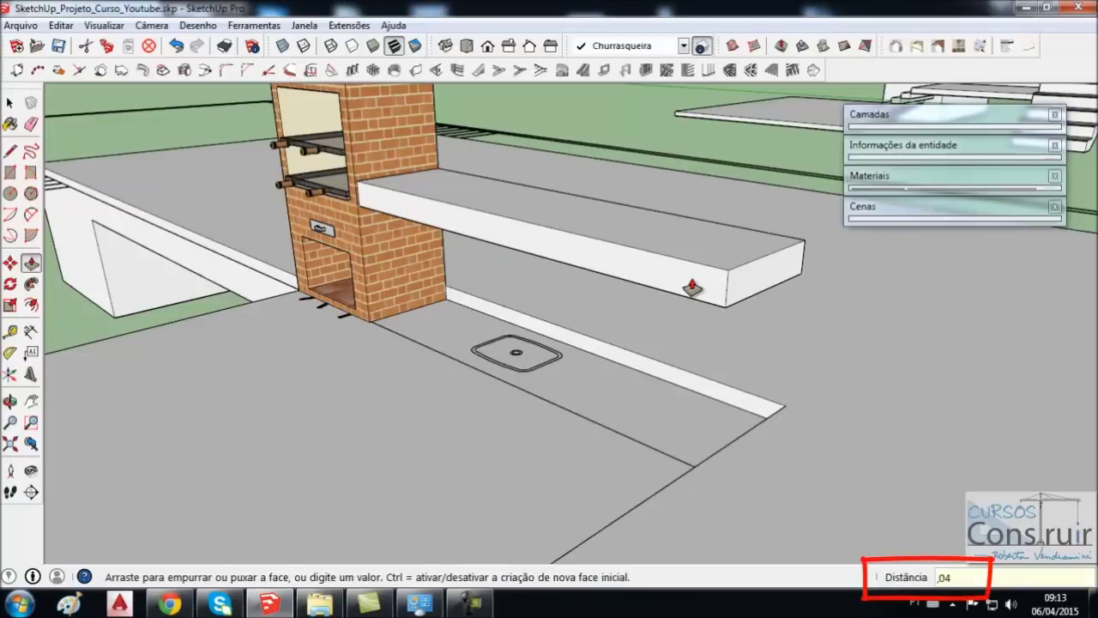
pyautogui.press('Return')
pyautogui.moveTo(692, 279)
pyautogui.mouseDown(button='middle')
pyautogui.moveTo(730, 266)
pyautogui.moveTo(767, 318)
pyautogui.mouseUp(button='middle')
pyautogui.scroll(-3, 421, 286)
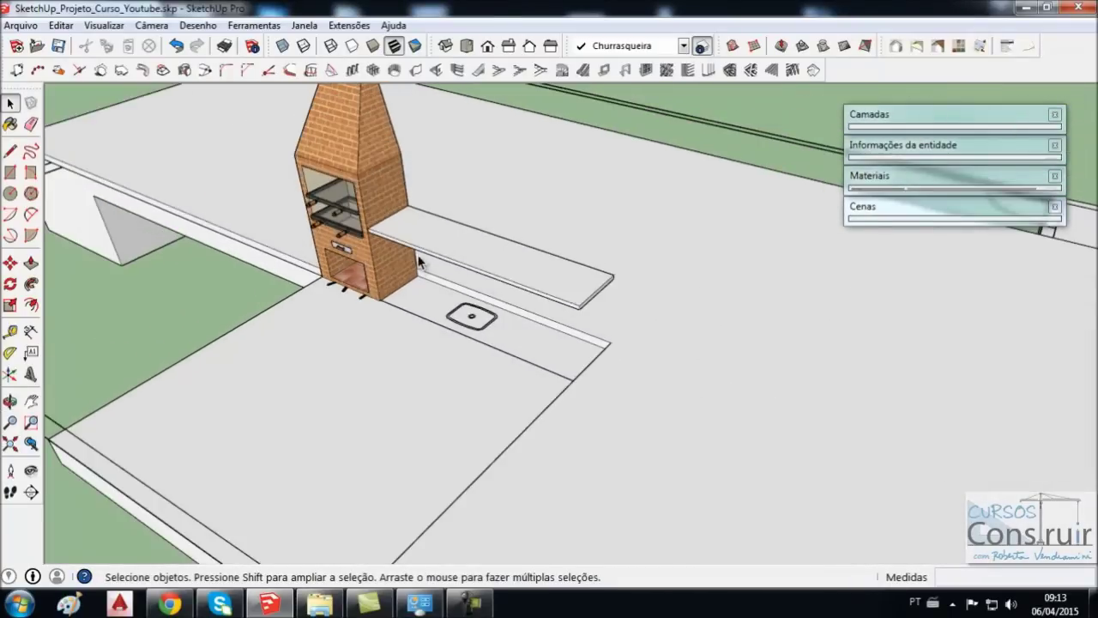
# - Orbit out to the whole site, then back in on the barbecue and new countertop slab
pyautogui.scroll(-3, 476, 243)
pyautogui.scroll(-5, 514, 250)
pyautogui.moveTo(581, 257)
pyautogui.mouseDown(button='middle')
pyautogui.moveTo(708, 122)
pyautogui.moveTo(440, 134)
pyautogui.moveTo(466, 163)
pyautogui.moveTo(542, 183)
pyautogui.mouseUp(button='middle')
pyautogui.scroll(3, 438, 136)
pyautogui.scroll(3, 435, 137)
pyautogui.scroll(3, 432, 139)
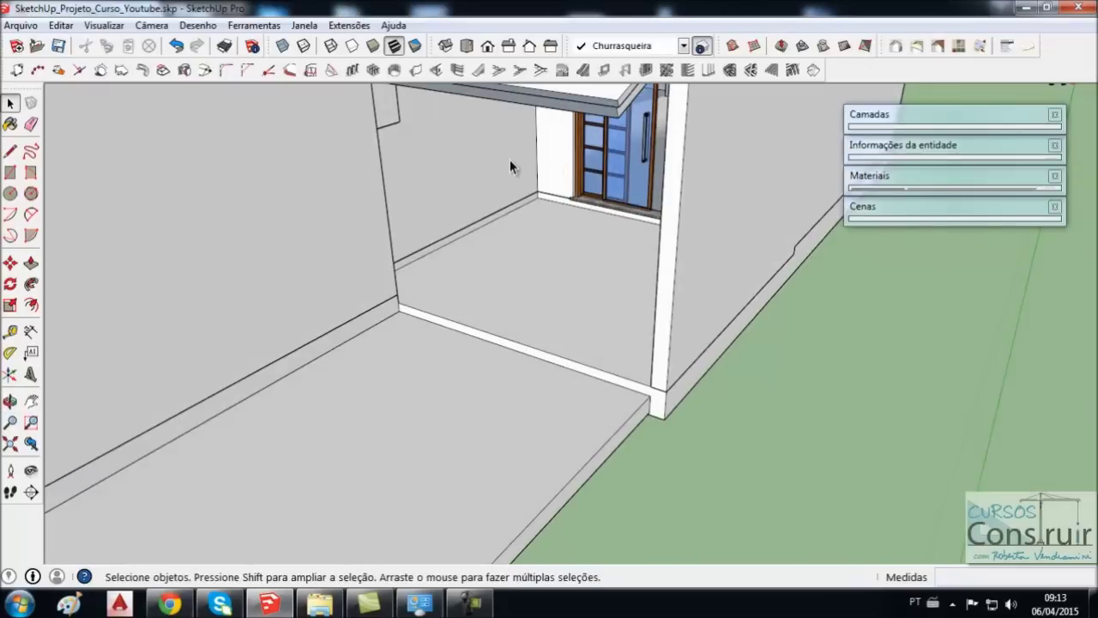
pyautogui.scroll(-2, 441, 245)
pyautogui.scroll(-3, 425, 236)
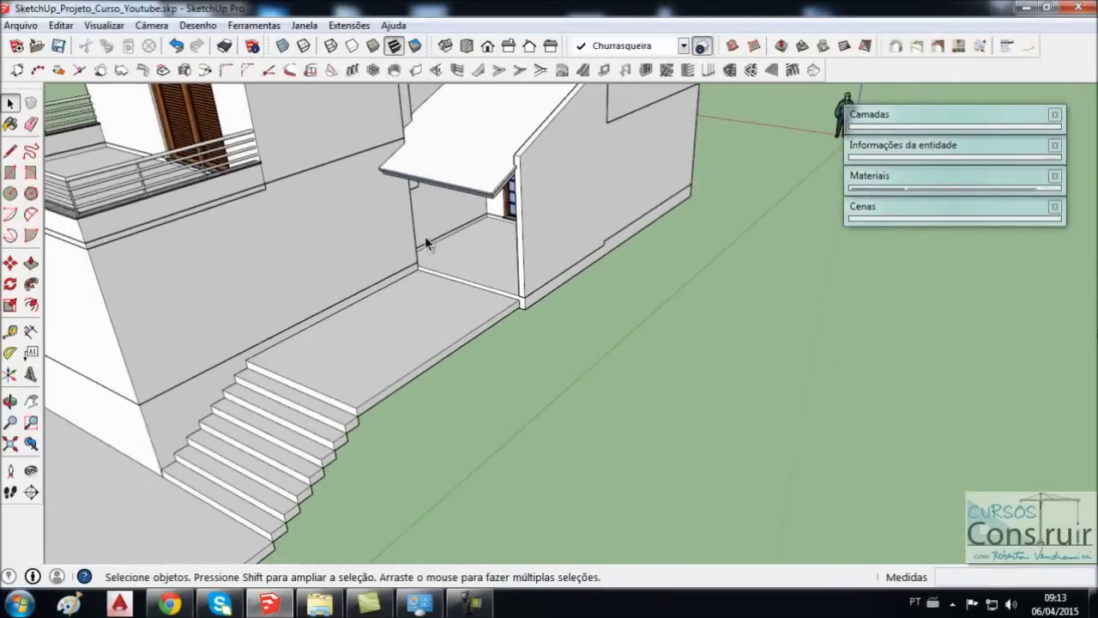
pyautogui.scroll(-3, 422, 236)
pyautogui.moveTo(423, 235); pyautogui.dragTo(440, 395, button='middle')
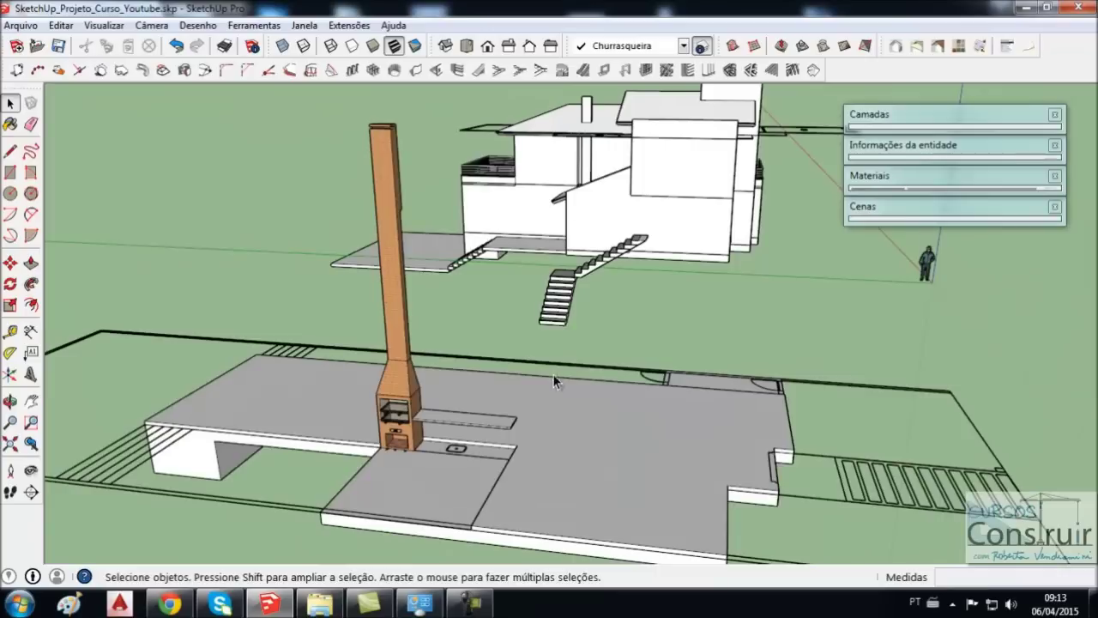
pyautogui.scroll(1, 365, 401)
pyautogui.scroll(2, 366, 401)
pyautogui.scroll(2, 365, 401)
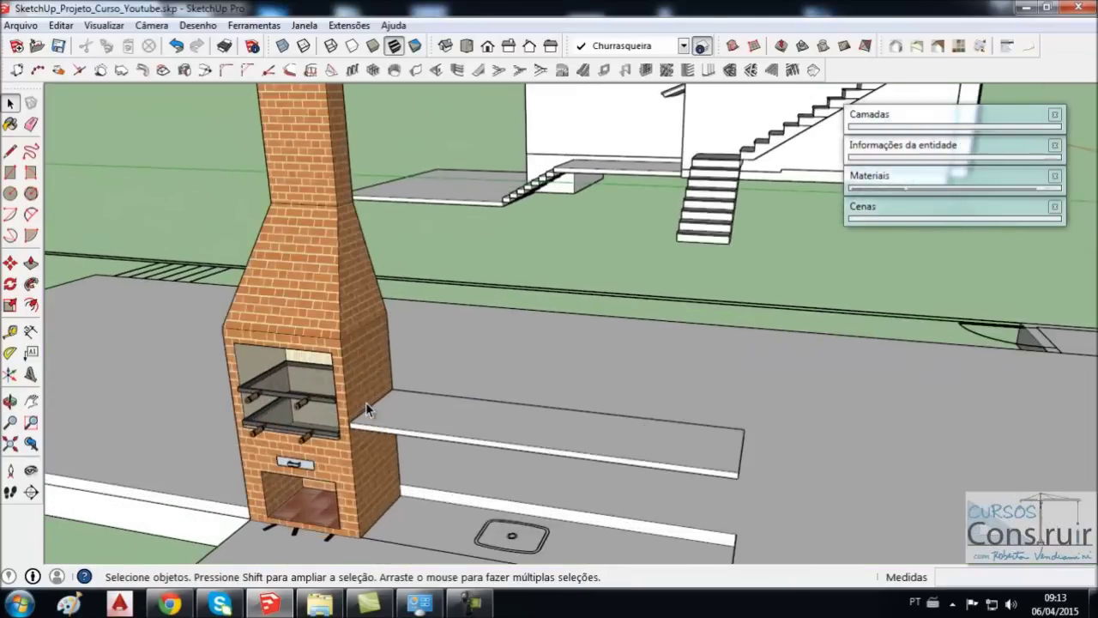
pyautogui.scroll(2, 365, 401)
pyautogui.scroll(-3, 327, 395)
pyautogui.moveTo(330, 399); pyautogui.dragTo(364, 393, button='middle')
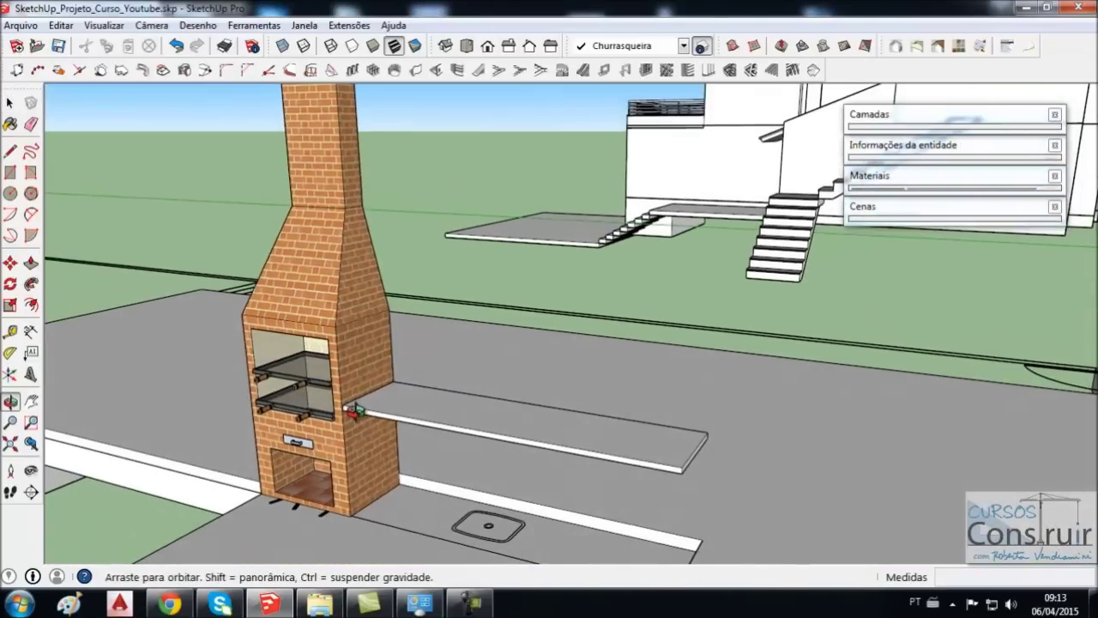
pyautogui.scroll(2, 364, 393)
pyautogui.scroll(2, 478, 422)
pyautogui.scroll(-2, 478, 422)
pyautogui.moveTo(477, 422)
pyautogui.mouseDown(button='middle')
pyautogui.moveTo(563, 443)
pyautogui.moveTo(492, 421)
pyautogui.mouseUp(button='middle')
pyautogui.scroll(3, 562, 444)
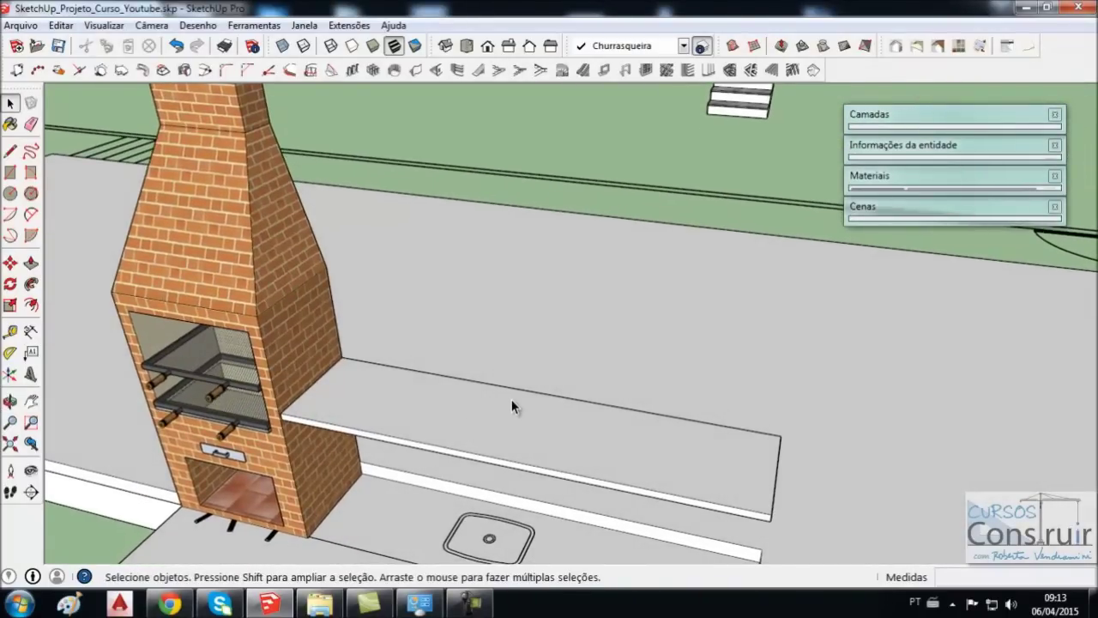
pyautogui.scroll(2, 512, 399)
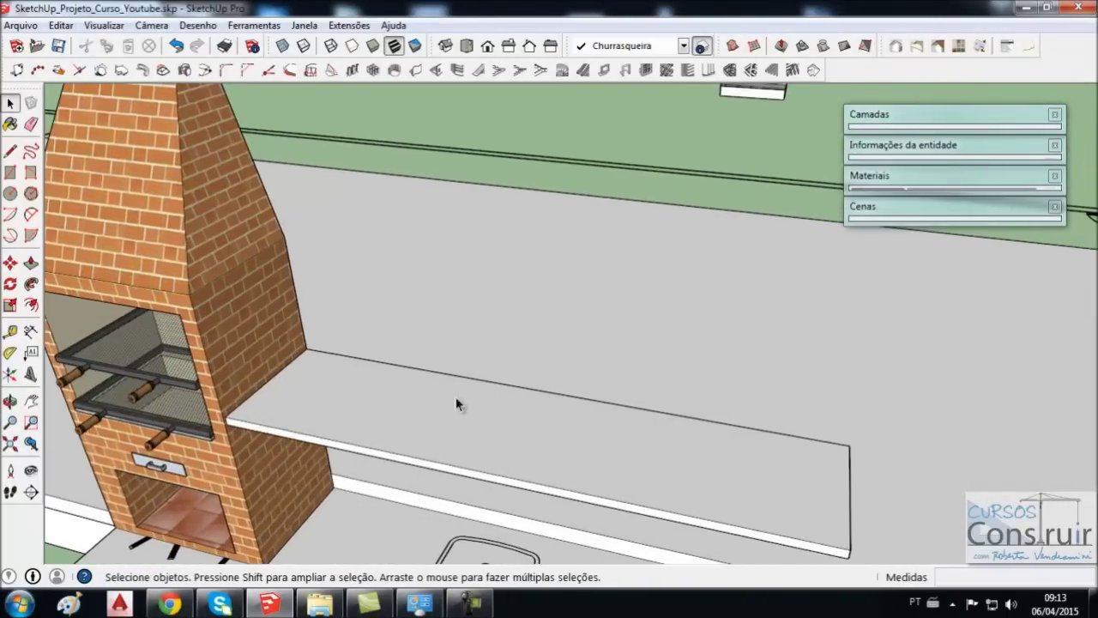
# - Offset the countertop's top face inward by 0.02
pyautogui.click(30, 307)
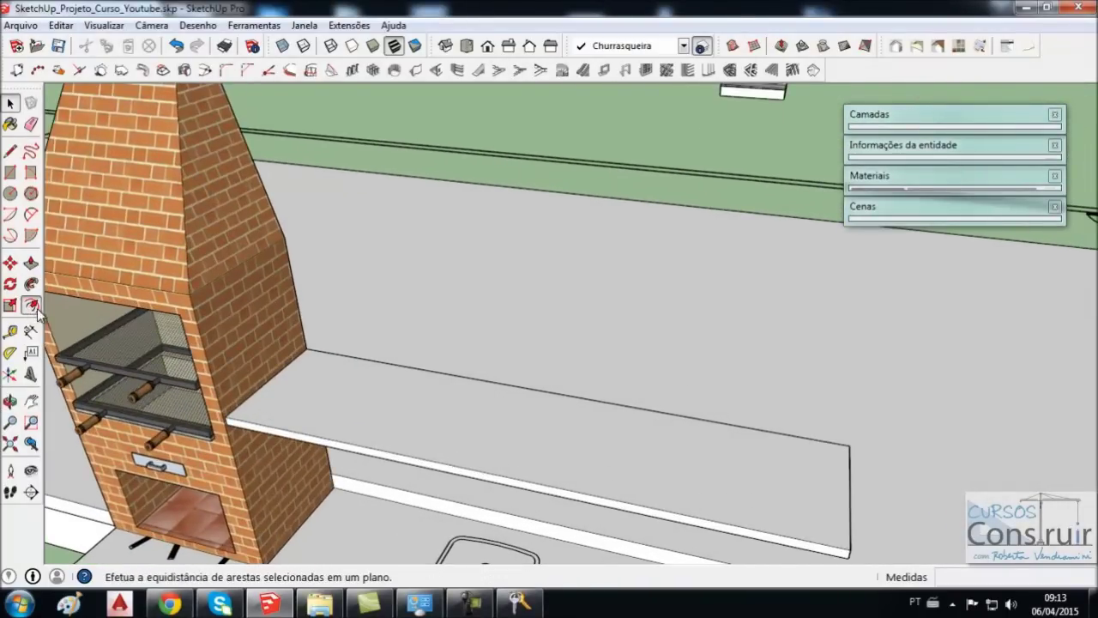
pyautogui.click(445, 390)
pyautogui.write(',02')
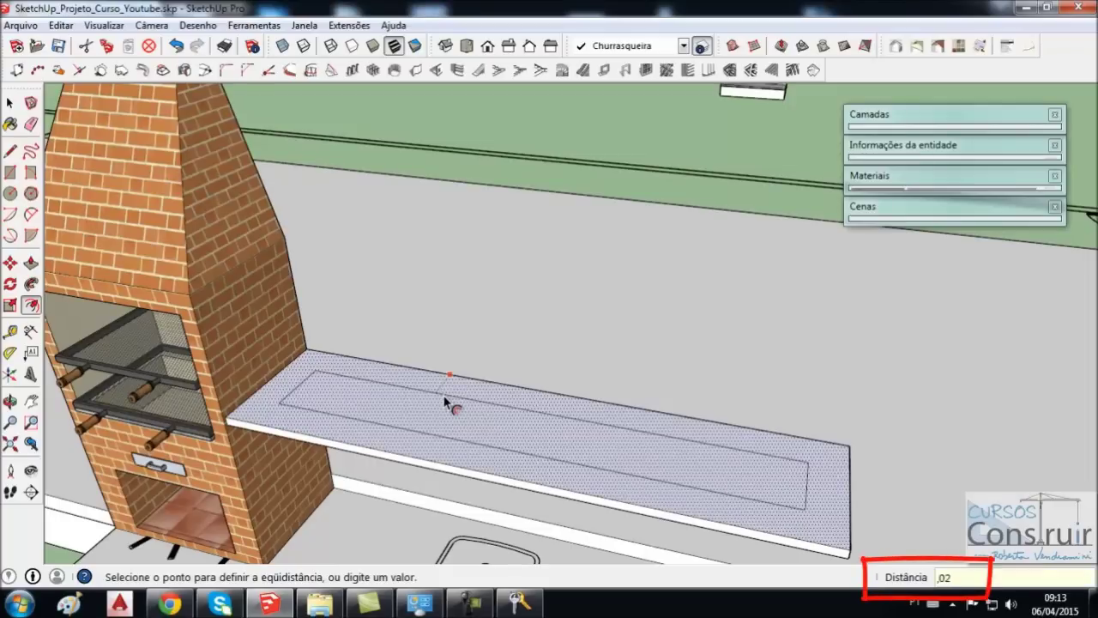
pyautogui.press('Return')
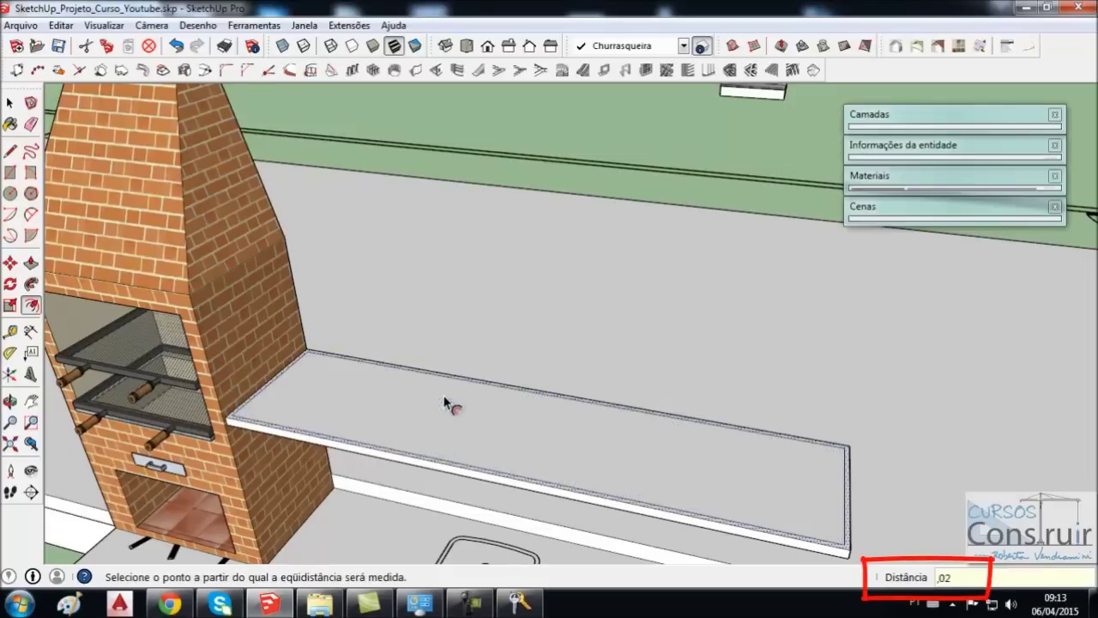
pyautogui.press('space')
pyautogui.click(416, 358)
# - Draw line segments at the countertop corners to close off the rim strip
pyautogui.scroll(3, 261, 413)
pyautogui.scroll(3, 234, 415)
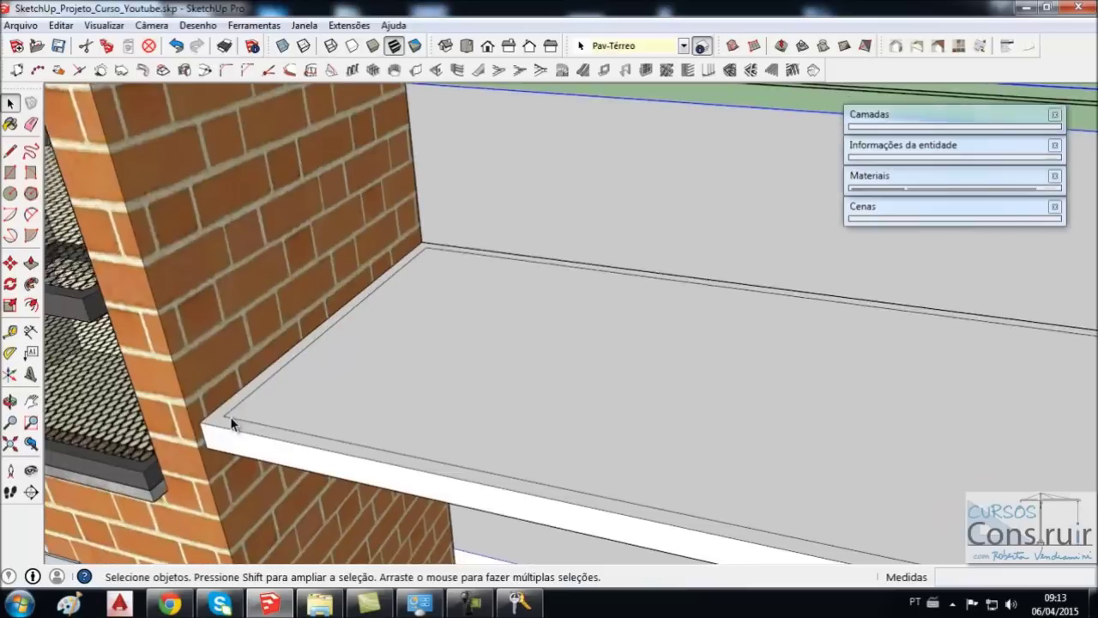
pyautogui.scroll(3, 235, 421)
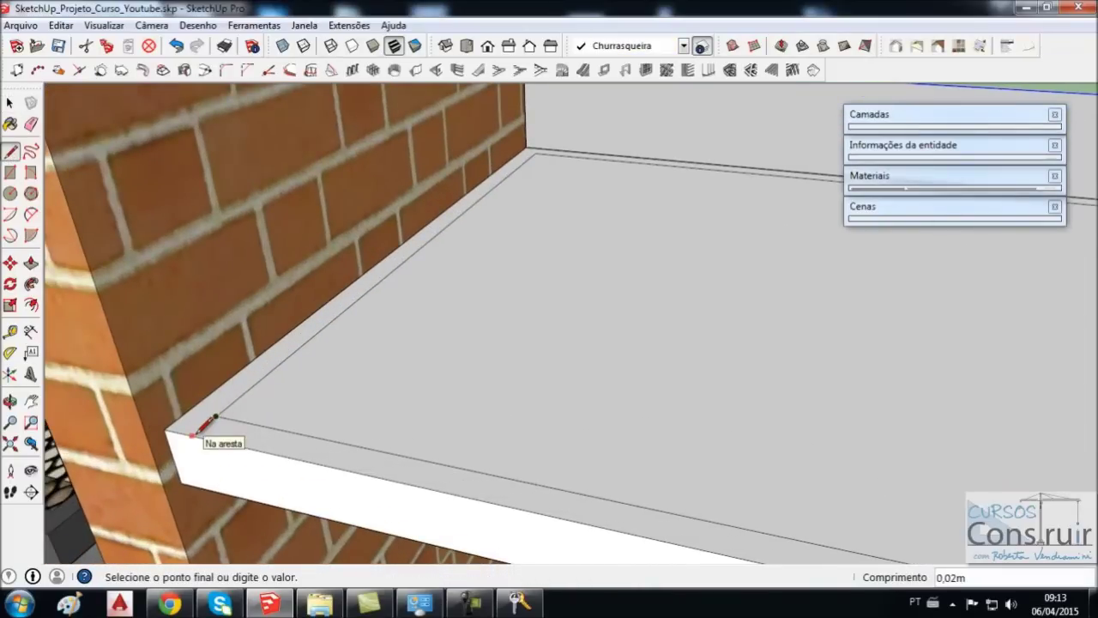
pyautogui.press('space')
pyautogui.scroll(-2, 210, 412)
pyautogui.scroll(-2, 215, 403)
pyautogui.scroll(-2, 218, 394)
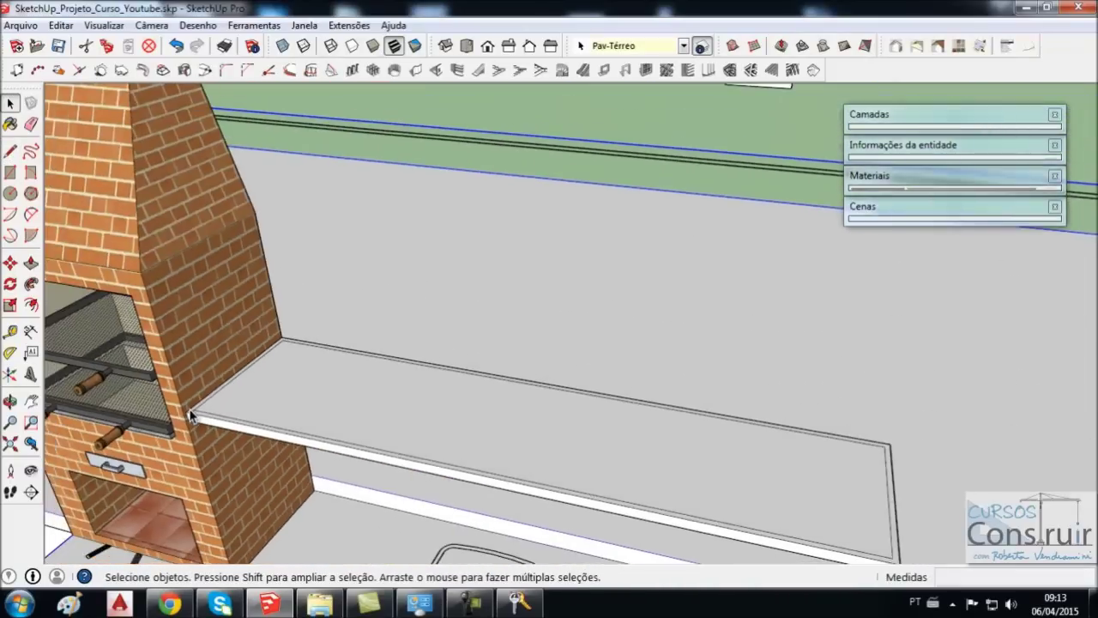
pyautogui.scroll(-1, 220, 391)
pyautogui.scroll(-1, 219, 394)
pyautogui.scroll(2, 611, 485)
pyautogui.scroll(2, 609, 489)
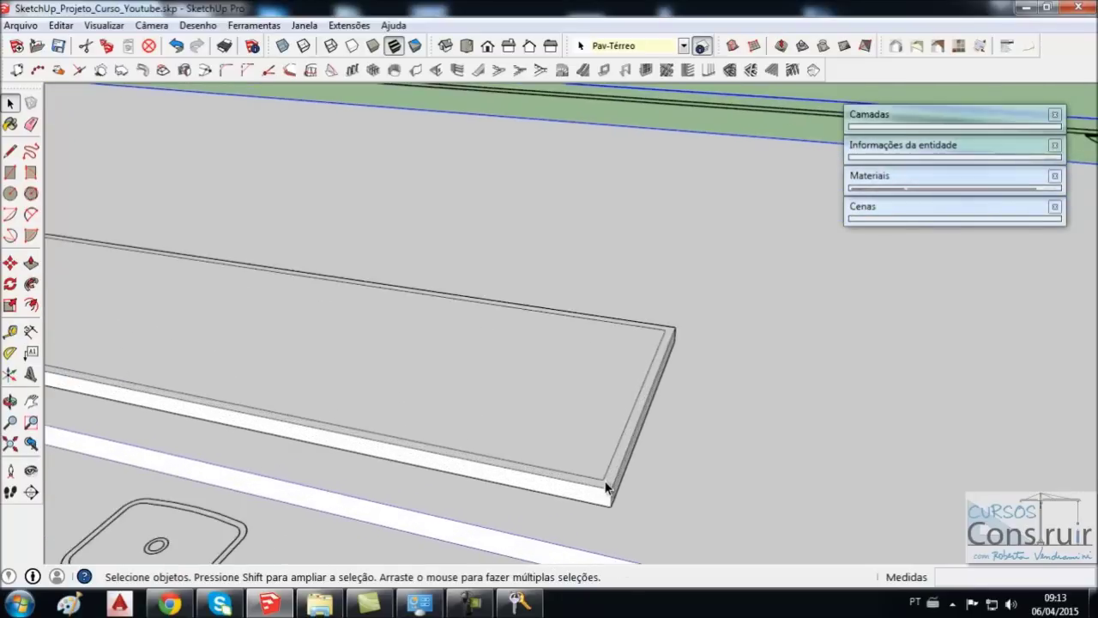
pyautogui.scroll(2, 606, 487)
pyautogui.scroll(1, 605, 487)
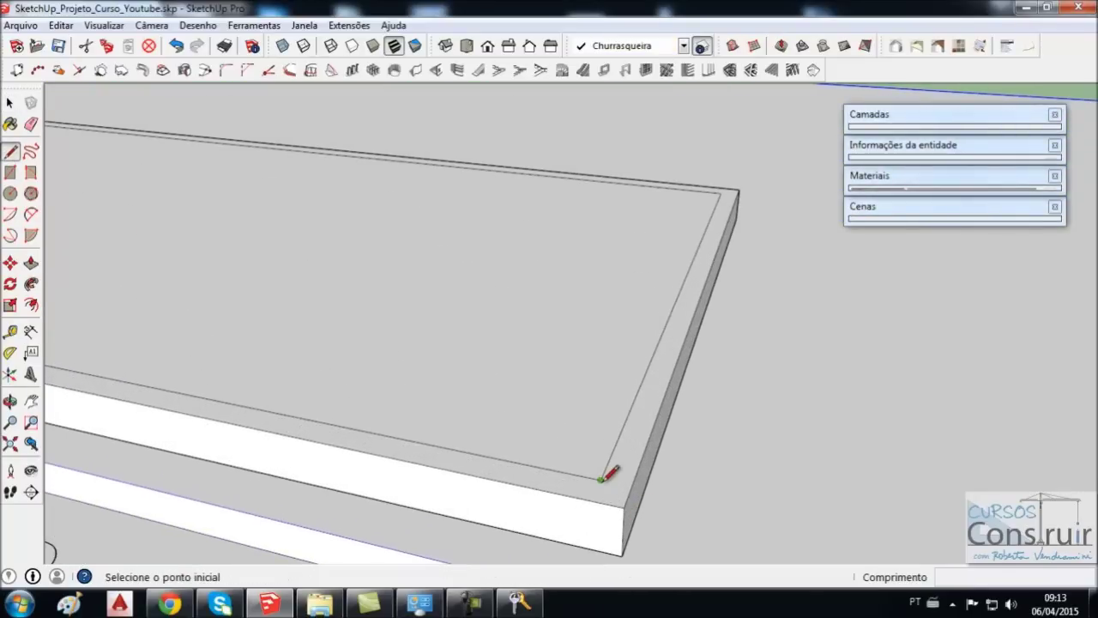
pyautogui.press('space')
pyautogui.scroll(-3, 602, 488)
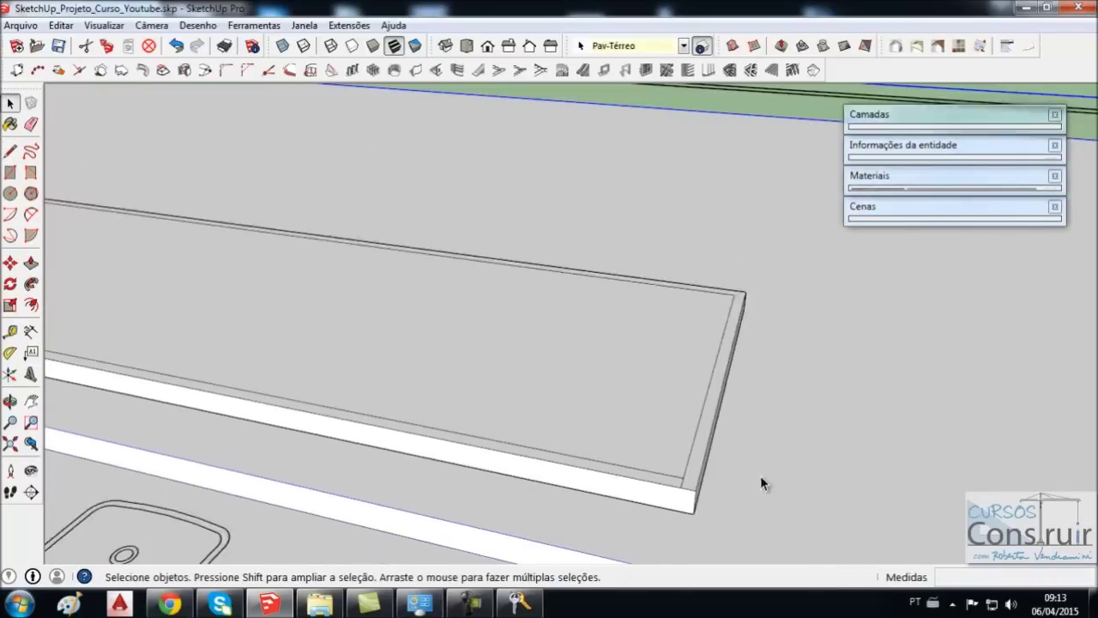
pyautogui.scroll(-3, 760, 475)
pyautogui.scroll(-3, 782, 477)
pyautogui.moveTo(771, 470)
pyautogui.mouseDown(button='middle')
pyautogui.moveTo(701, 464)
pyautogui.moveTo(720, 471)
pyautogui.mouseUp(button='middle')
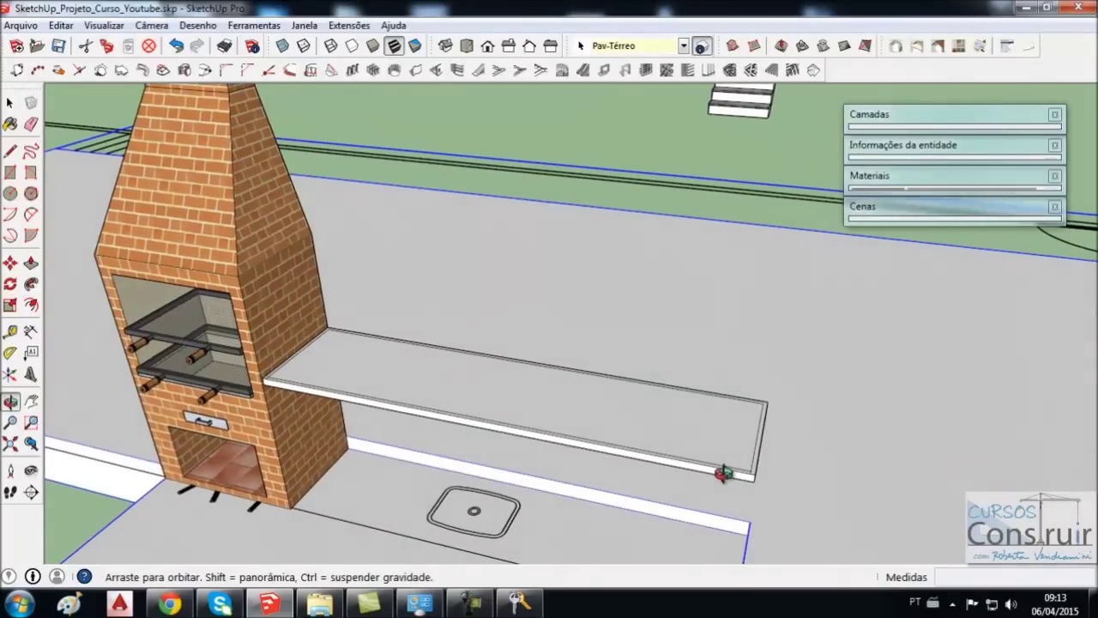
pyautogui.scroll(2, 338, 346)
pyautogui.scroll(2, 338, 345)
pyautogui.moveTo(381, 332); pyautogui.dragTo(291, 371, button='middle')
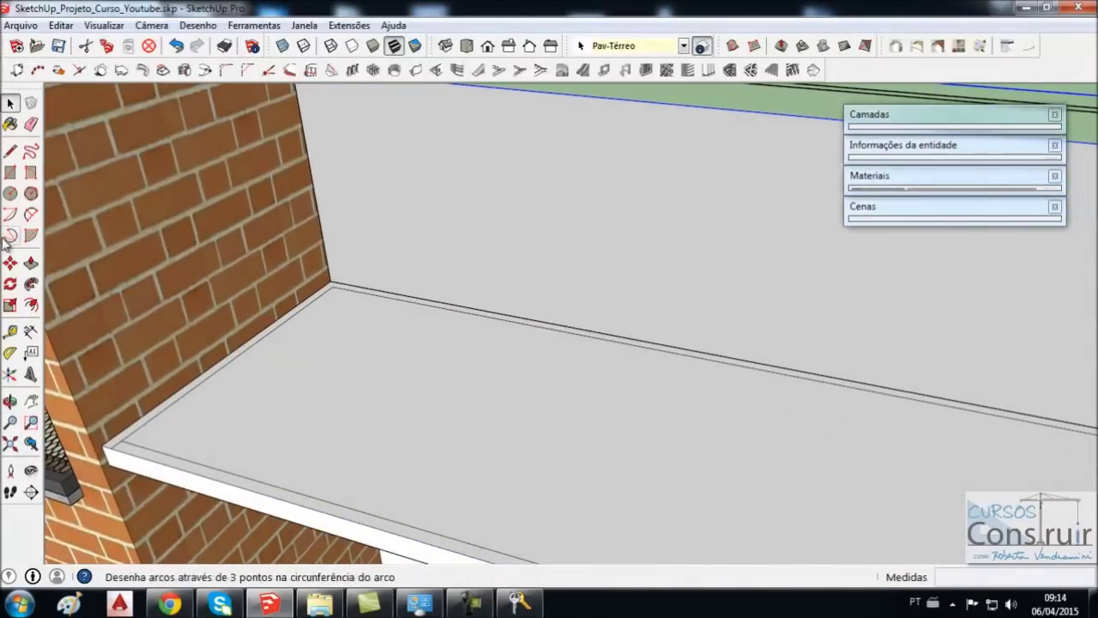
# - Pull the countertop rim strip up 0.15 to form the backsplash
pyautogui.click(29, 266)
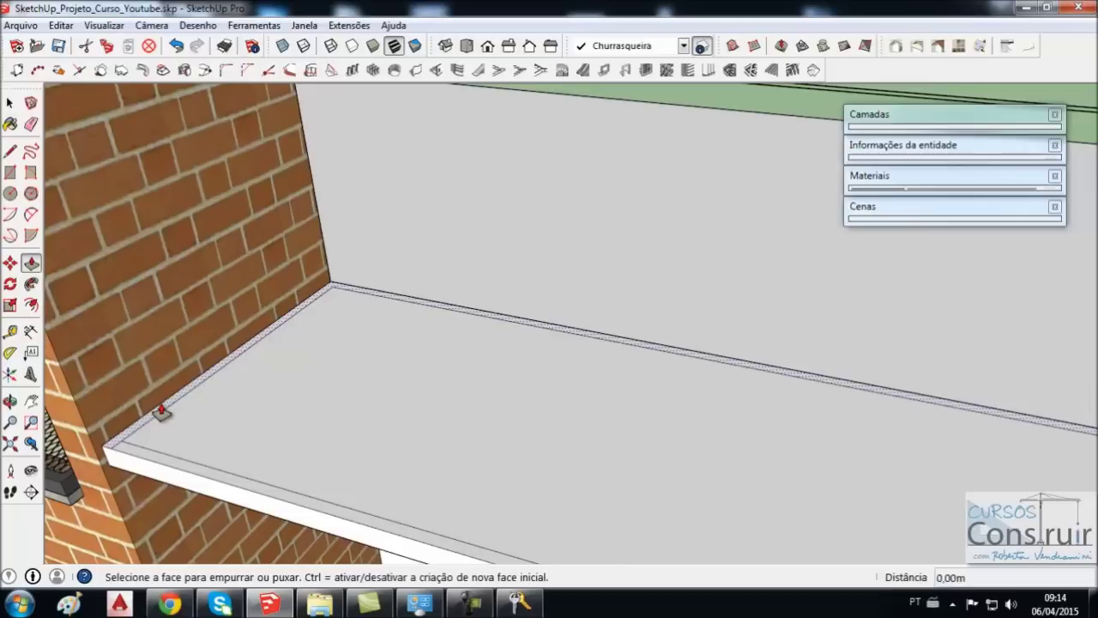
pyautogui.moveTo(161, 415); pyautogui.dragTo(151, 375)
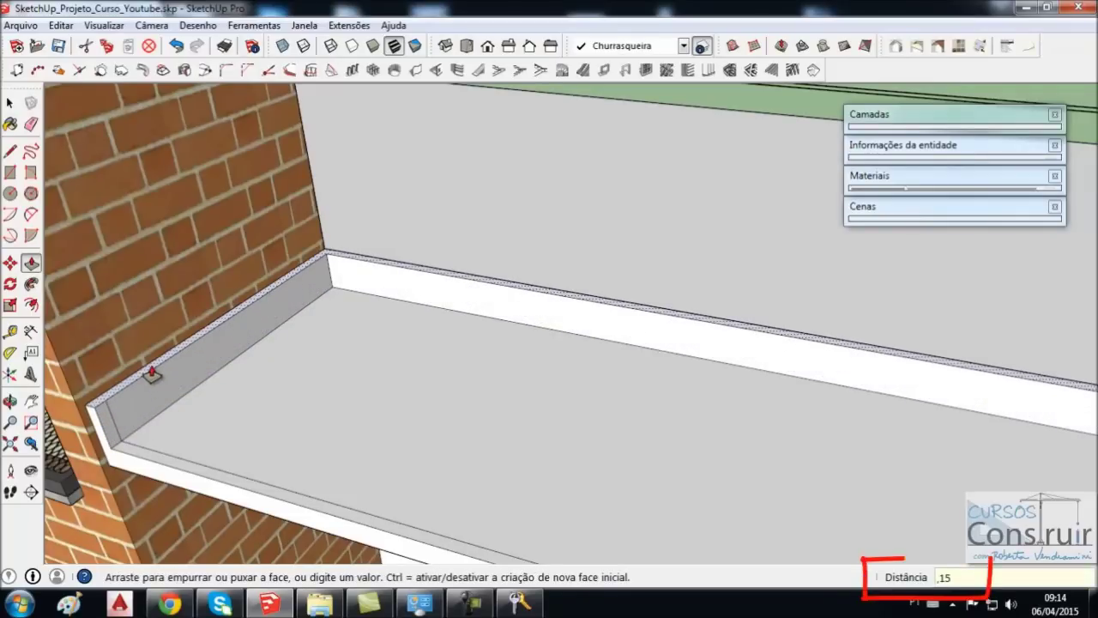
pyautogui.press('Return')
pyautogui.press('space')
pyautogui.moveTo(152, 365); pyautogui.dragTo(38, 200, button='middle')
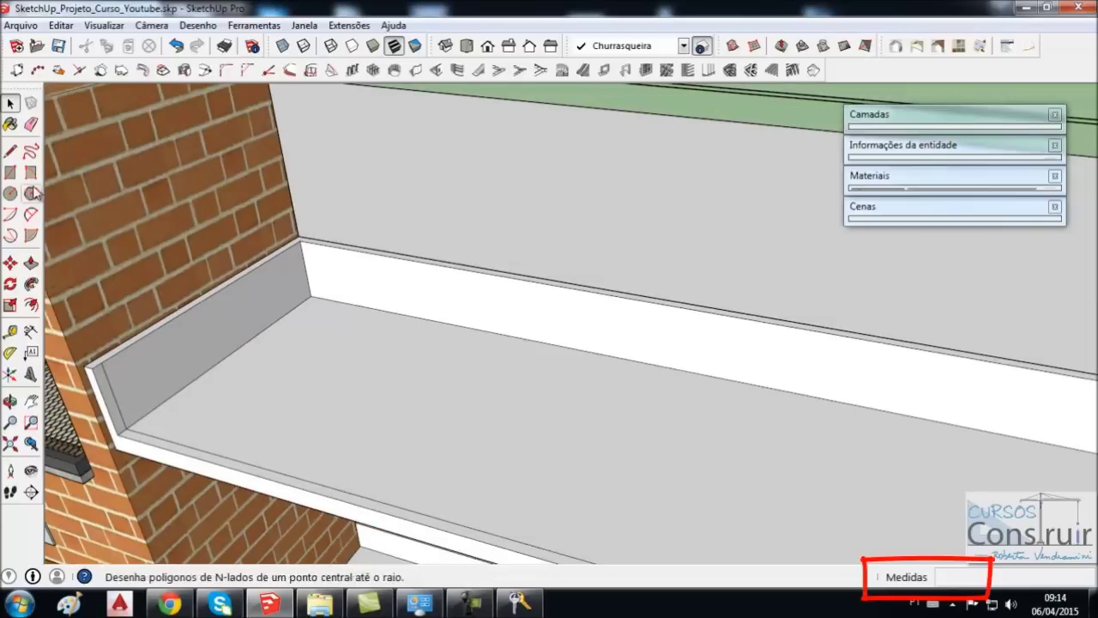
# - Erase the leftover stray edges around the new backsplash
pyautogui.click(30, 124)
pyautogui.scroll(-3, 151, 343)
pyautogui.scroll(-2, 483, 500)
pyautogui.moveTo(483, 500); pyautogui.dragTo(689, 411, button='middle')
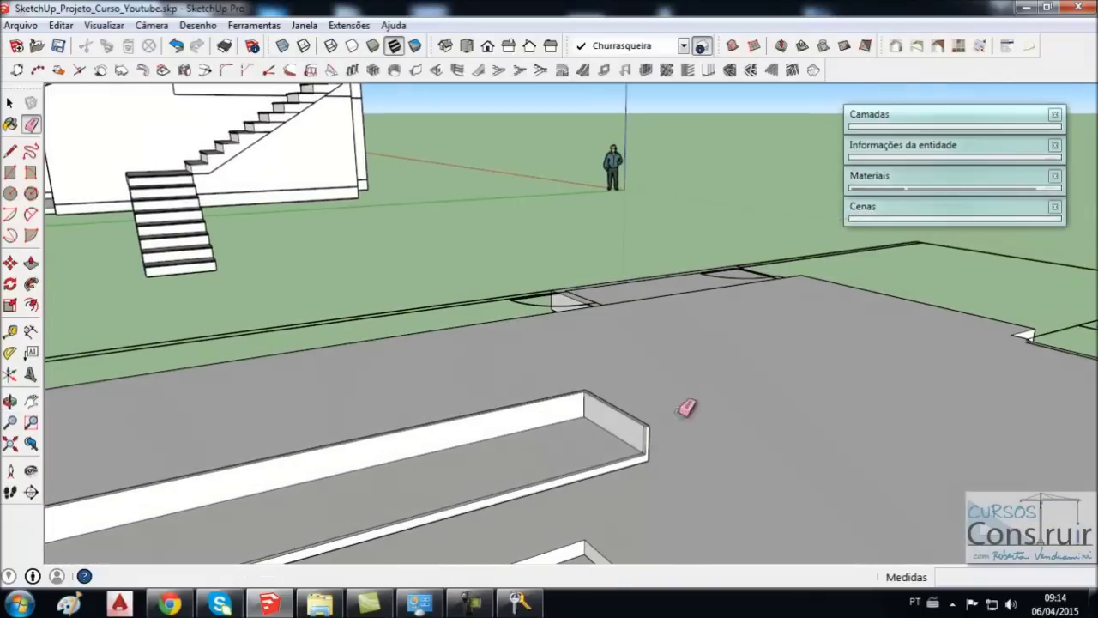
pyautogui.scroll(1, 640, 438)
pyautogui.scroll(2, 653, 441)
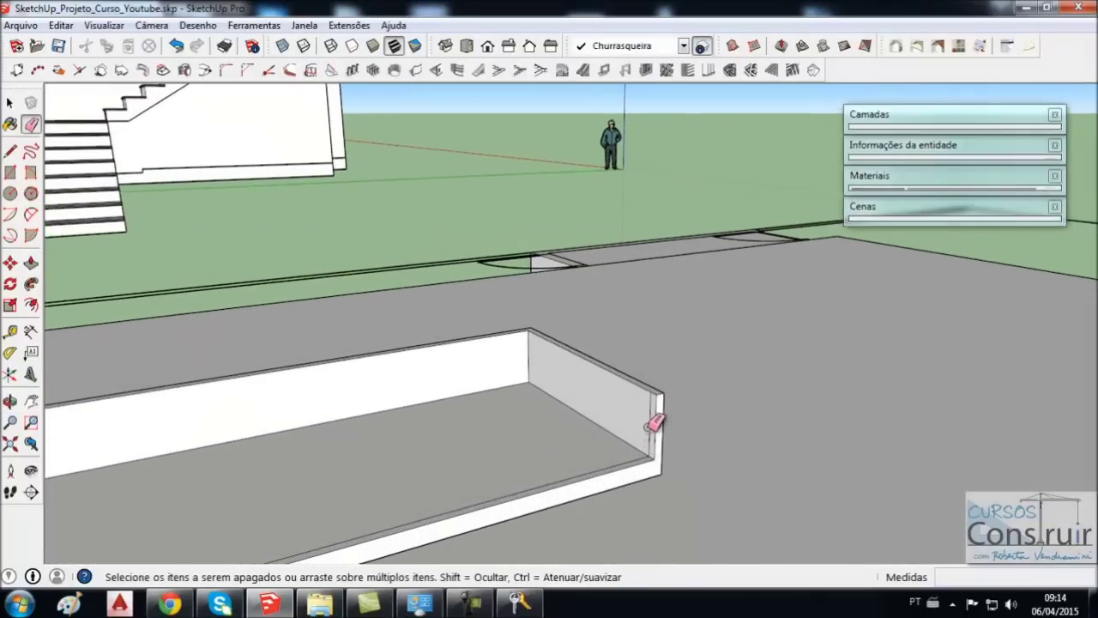
pyautogui.press('space')
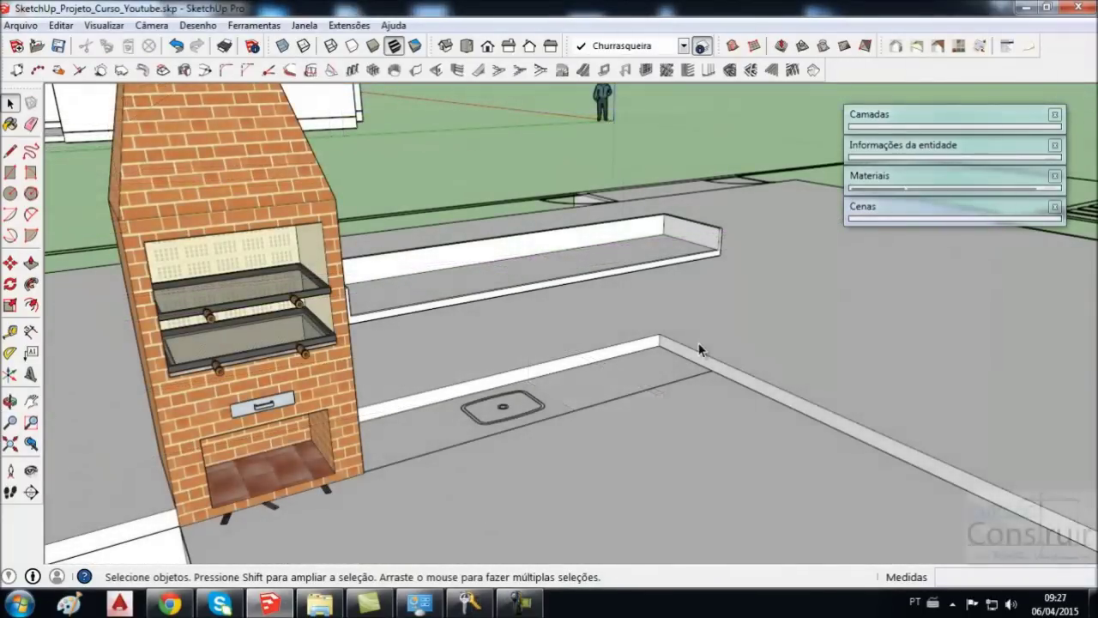
pyautogui.moveTo(710, 308); pyautogui.dragTo(686, 287, button='middle')
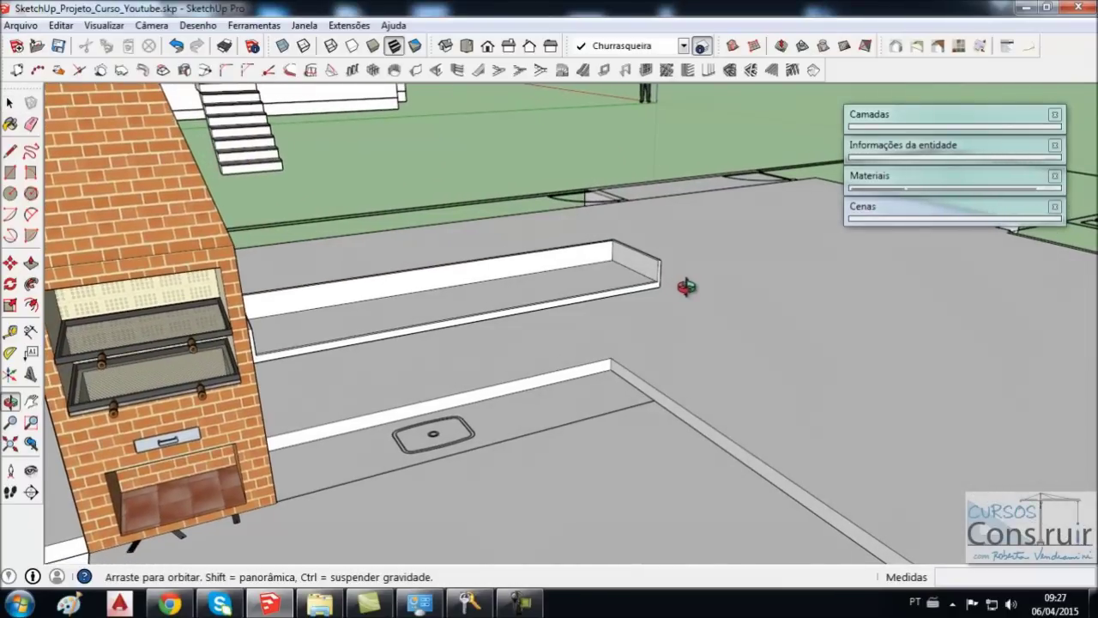
pyautogui.moveTo(760, 277)
pyautogui.mouseDown(button='middle')
pyautogui.moveTo(712, 299)
pyautogui.moveTo(485, 320)
pyautogui.moveTo(500, 324)
pyautogui.moveTo(489, 355)
pyautogui.moveTo(539, 357)
pyautogui.moveTo(540, 383)
pyautogui.mouseUp(button='middle')
pyautogui.scroll(2, 421, 404)
pyautogui.scroll(3, 421, 404)
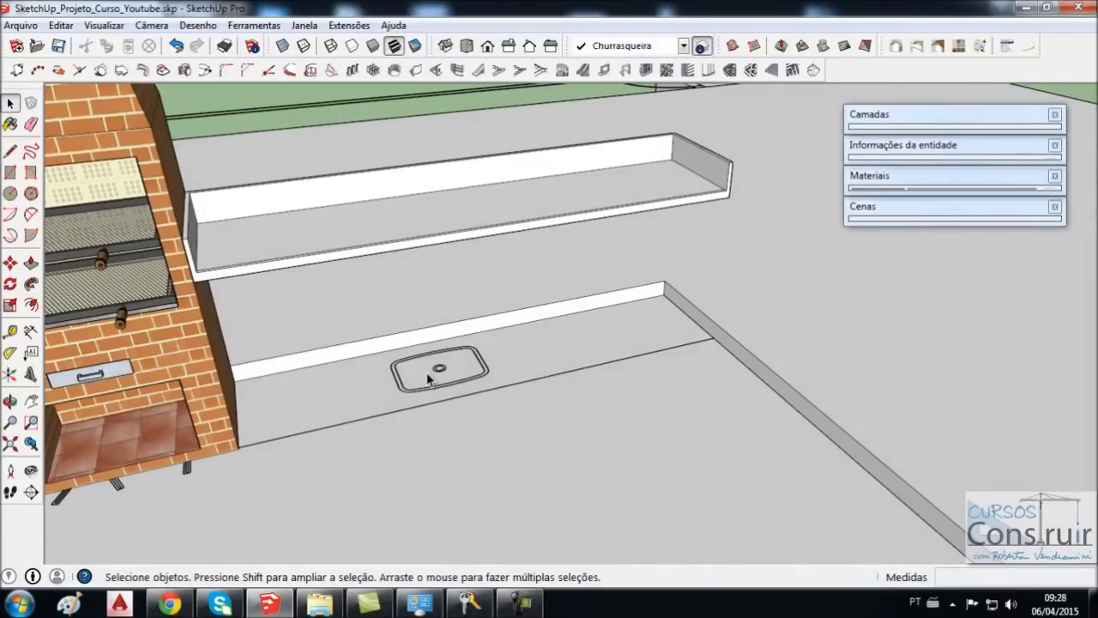
pyautogui.moveTo(675, 286); pyautogui.dragTo(640, 282, button='middle')
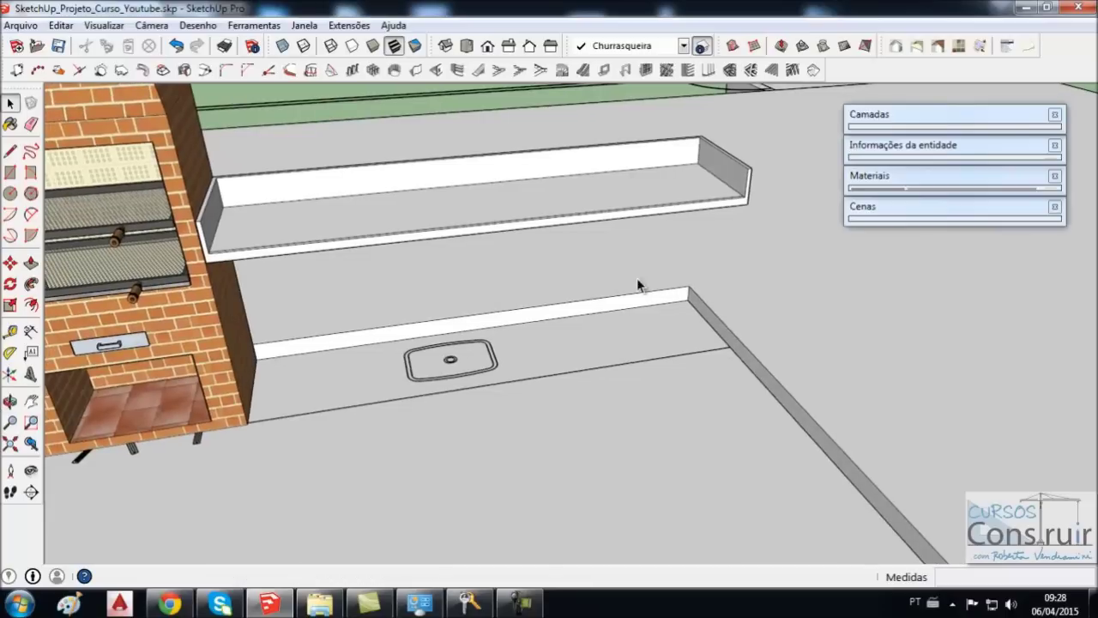
pyautogui.moveTo(556, 209); pyautogui.dragTo(462, 214, button='middle')
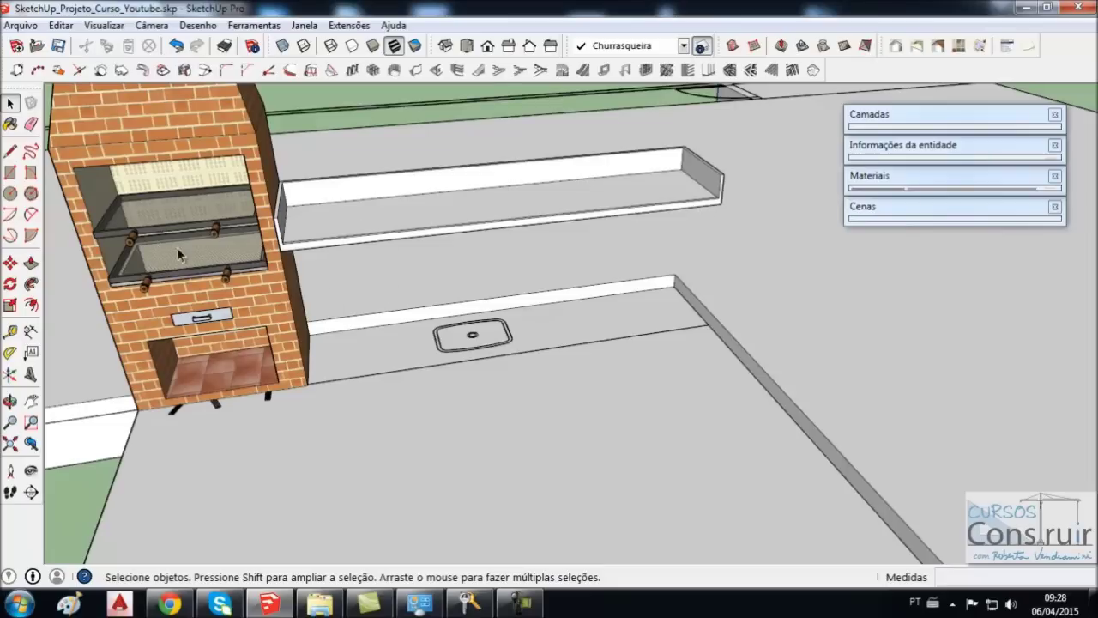
pyautogui.moveTo(159, 248); pyautogui.dragTo(568, 326, button='middle')
pyautogui.scroll(3, 515, 174)
pyautogui.moveTo(515, 174)
pyautogui.mouseDown(button='middle')
pyautogui.moveTo(577, 199)
pyautogui.moveTo(536, 233)
pyautogui.mouseUp(button='middle')
pyautogui.moveTo(461, 246); pyautogui.dragTo(503, 201, button='middle')
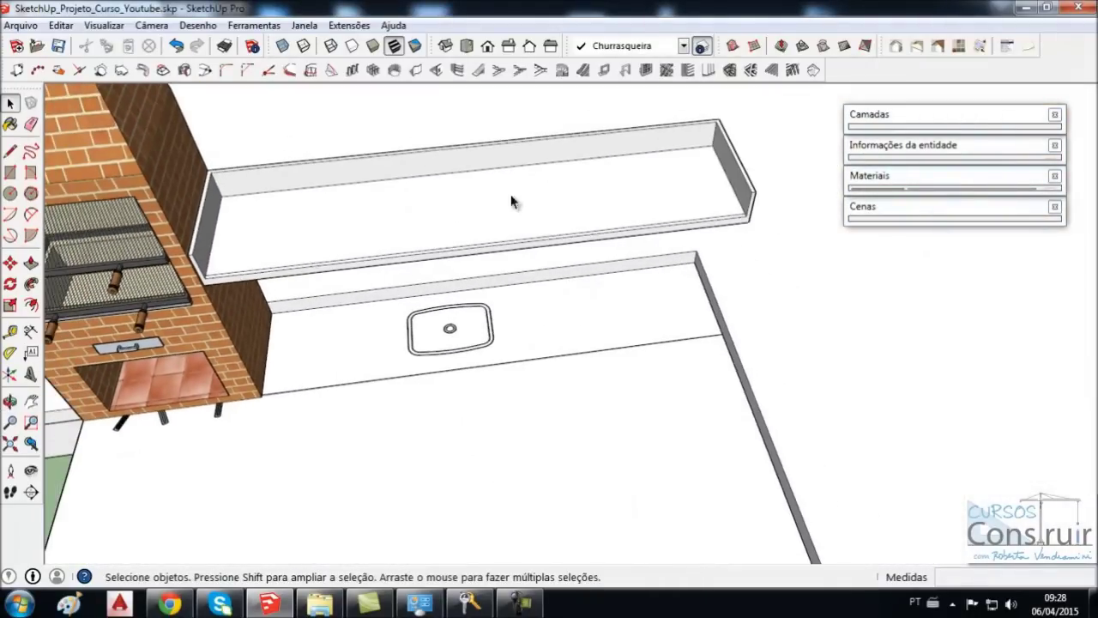
pyautogui.scroll(2, 643, 179)
pyautogui.moveTo(642, 179)
pyautogui.mouseDown(button='middle')
pyautogui.moveTo(583, 237)
pyautogui.moveTo(532, 223)
pyautogui.mouseUp(button='middle')
# - Draw a rectangle on the upper countertop from its front edge to the far back corner
pyautogui.click(11, 171)
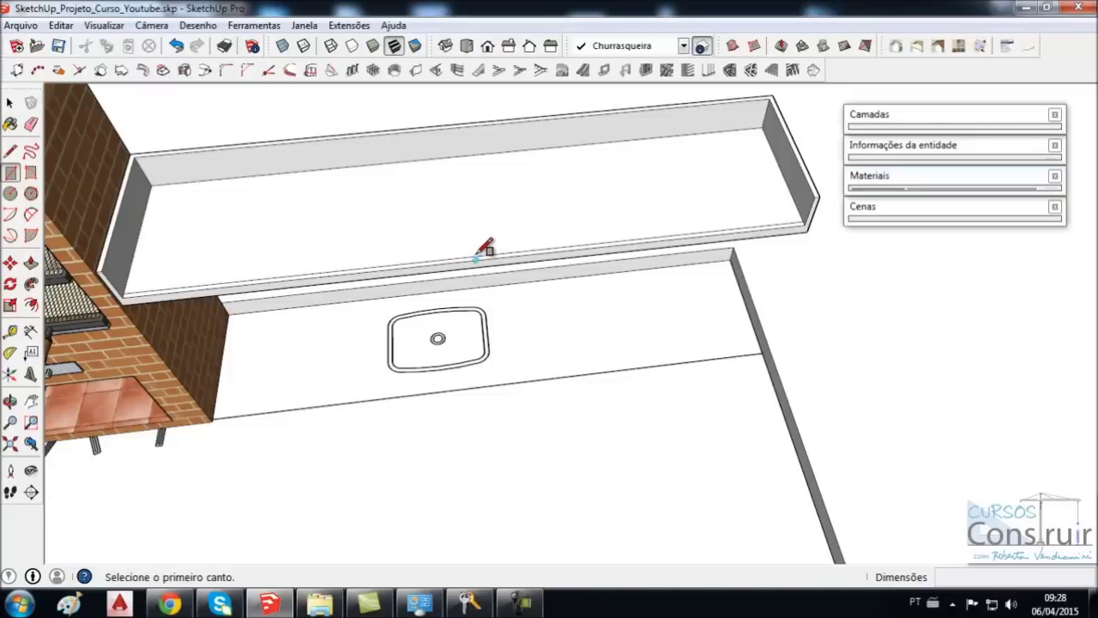
pyautogui.click(476, 256)
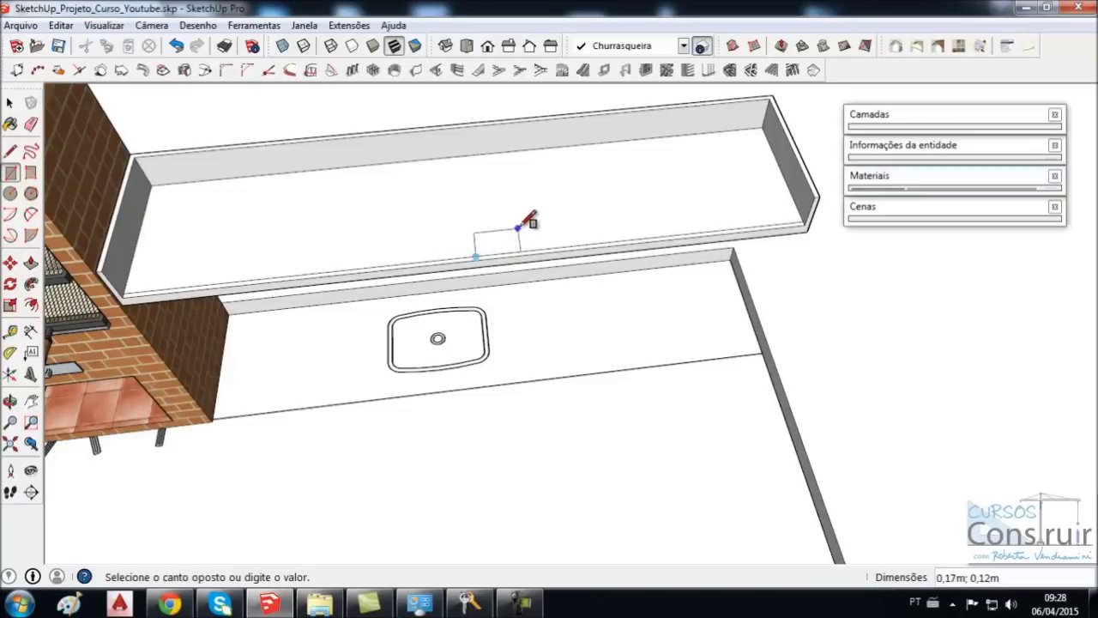
pyautogui.click(769, 123)
pyautogui.press('space')
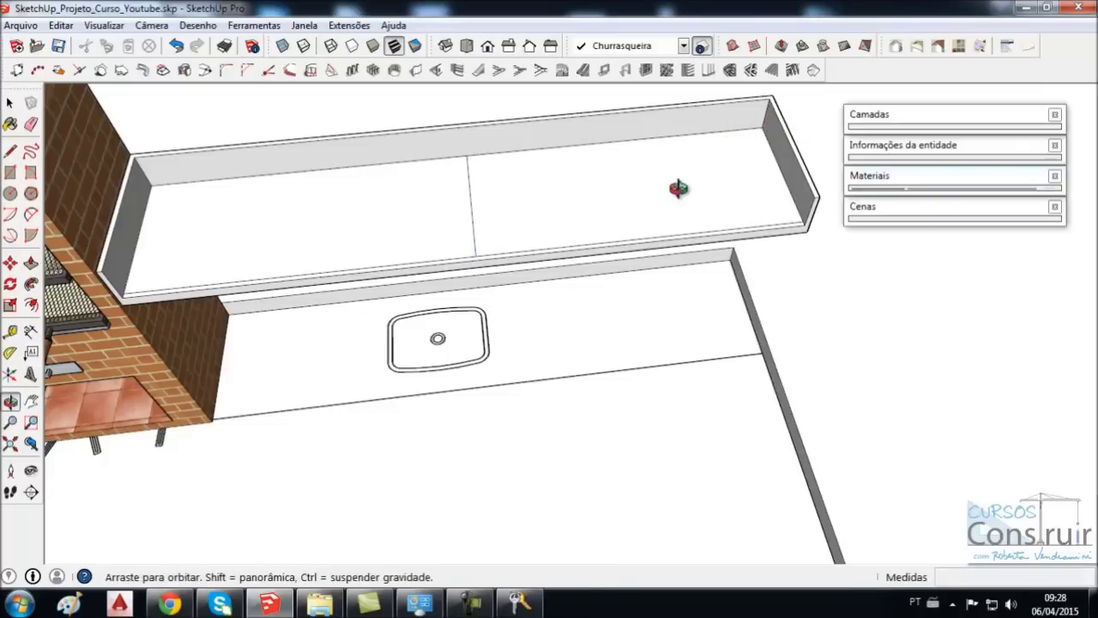
pyautogui.moveTo(662, 189); pyautogui.dragTo(533, 238, button='middle')
pyautogui.click(436, 259)
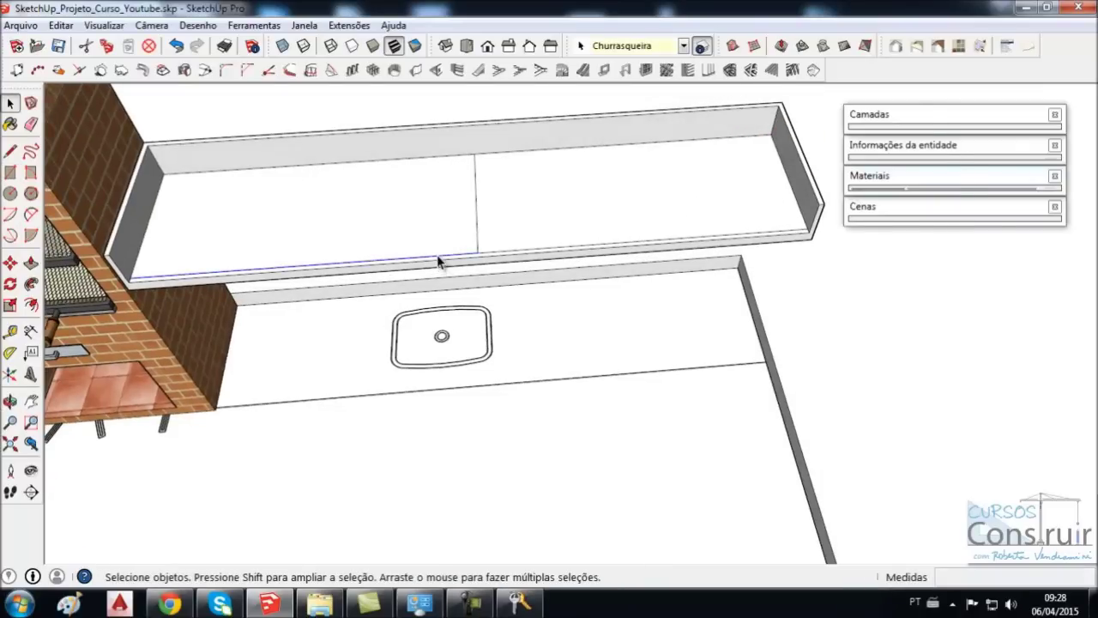
pyautogui.scroll(2, 437, 259)
pyautogui.press('Escape')
pyautogui.scroll(-3, 257, 282)
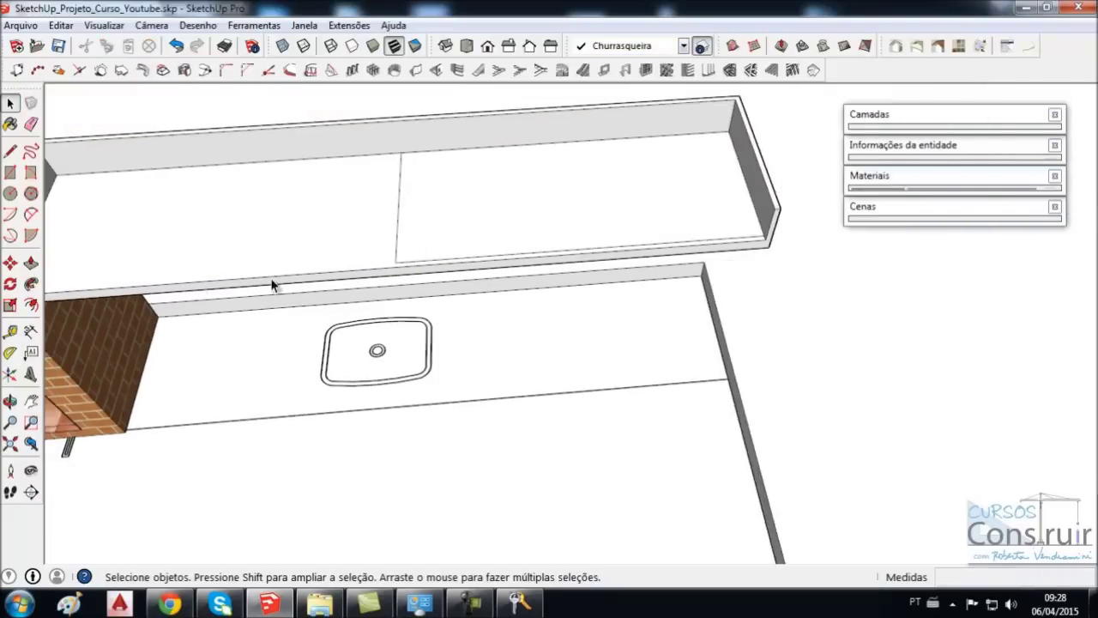
pyautogui.scroll(2, 608, 205)
pyautogui.scroll(1, 608, 206)
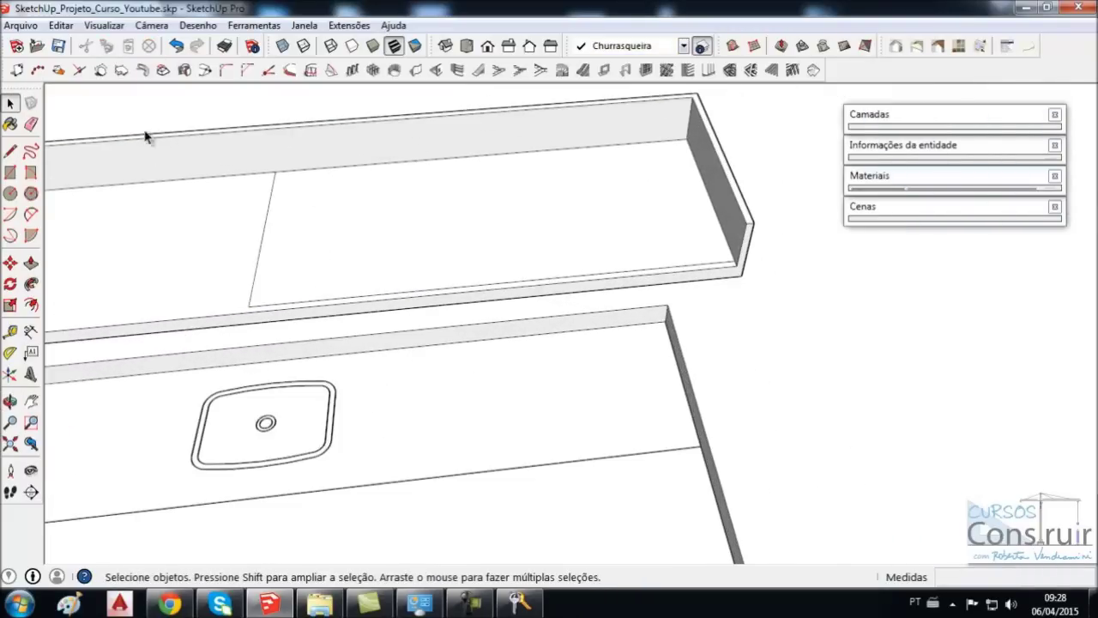
# - Push the rectangle panel 0,02 m into the countertop
pyautogui.click(28, 265)
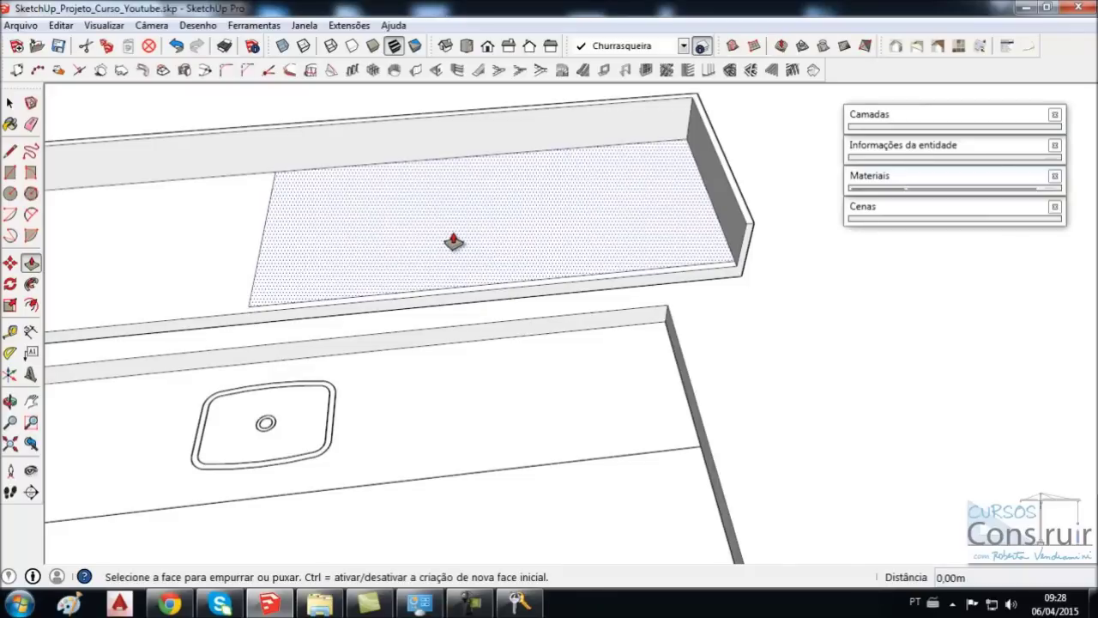
pyautogui.click(453, 241)
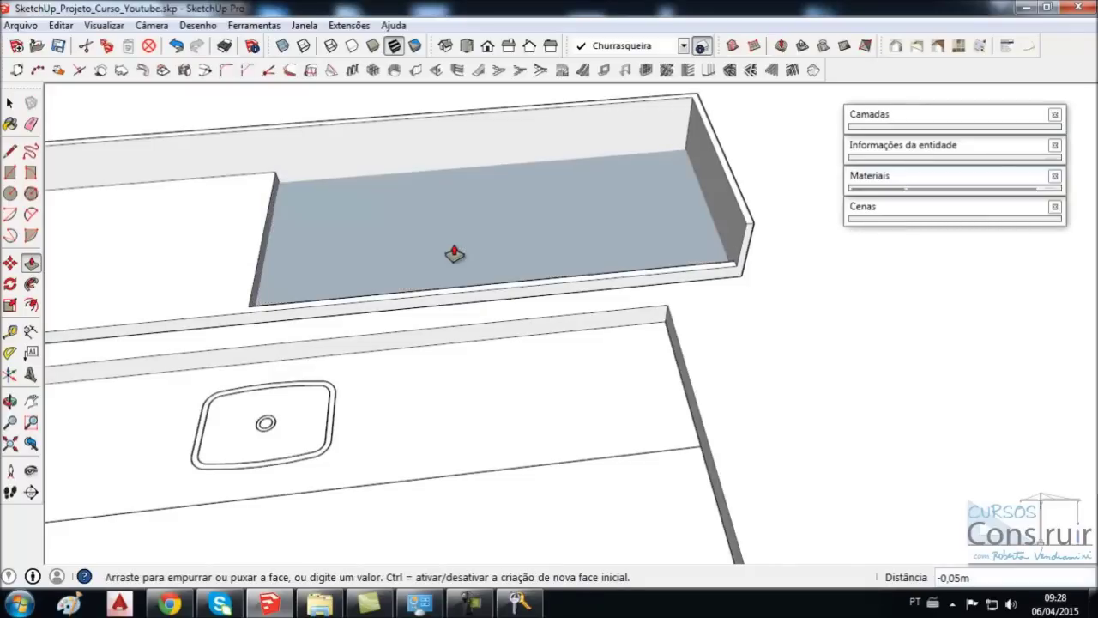
pyautogui.write('0,02')
pyautogui.press('Return')
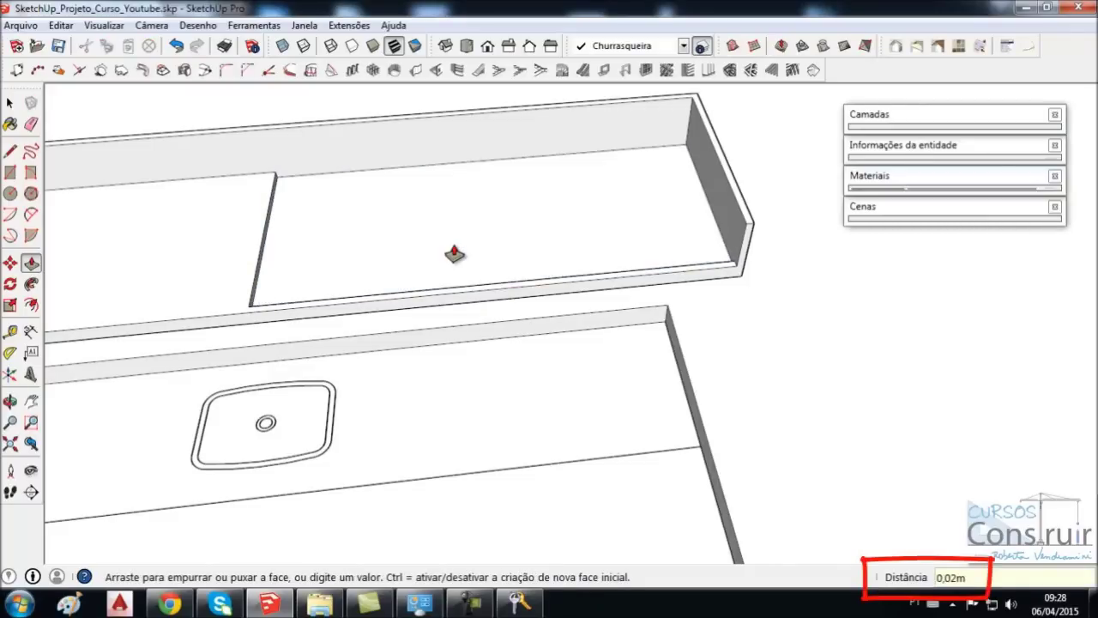
pyautogui.press('space')
# - Check the recessed panel, then bring up the browser's 3D Warehouse results for 'cuba inox'
pyautogui.moveTo(451, 248)
pyautogui.mouseDown(button='middle')
pyautogui.moveTo(495, 224)
pyautogui.moveTo(302, 213)
pyautogui.mouseUp(button='middle')
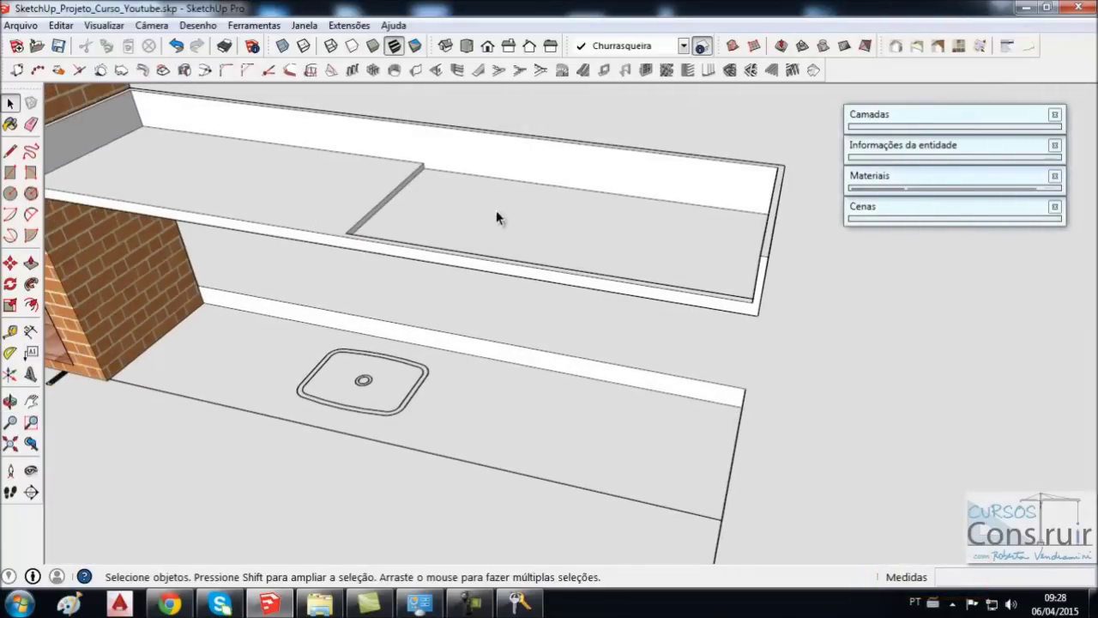
pyautogui.moveTo(453, 222); pyautogui.dragTo(490, 220, button='middle')
pyautogui.moveTo(635, 215)
pyautogui.mouseDown(button='middle')
pyautogui.moveTo(521, 312)
pyautogui.moveTo(500, 255)
pyautogui.moveTo(643, 245)
pyautogui.moveTo(612, 221)
pyautogui.mouseUp(button='middle')
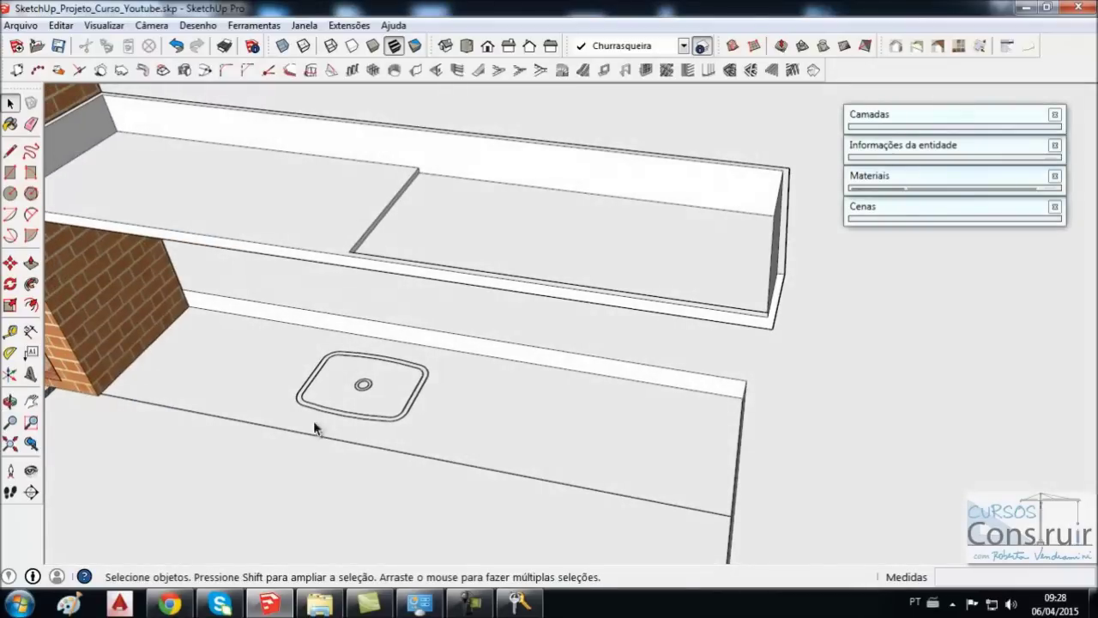
pyautogui.click(184, 597)
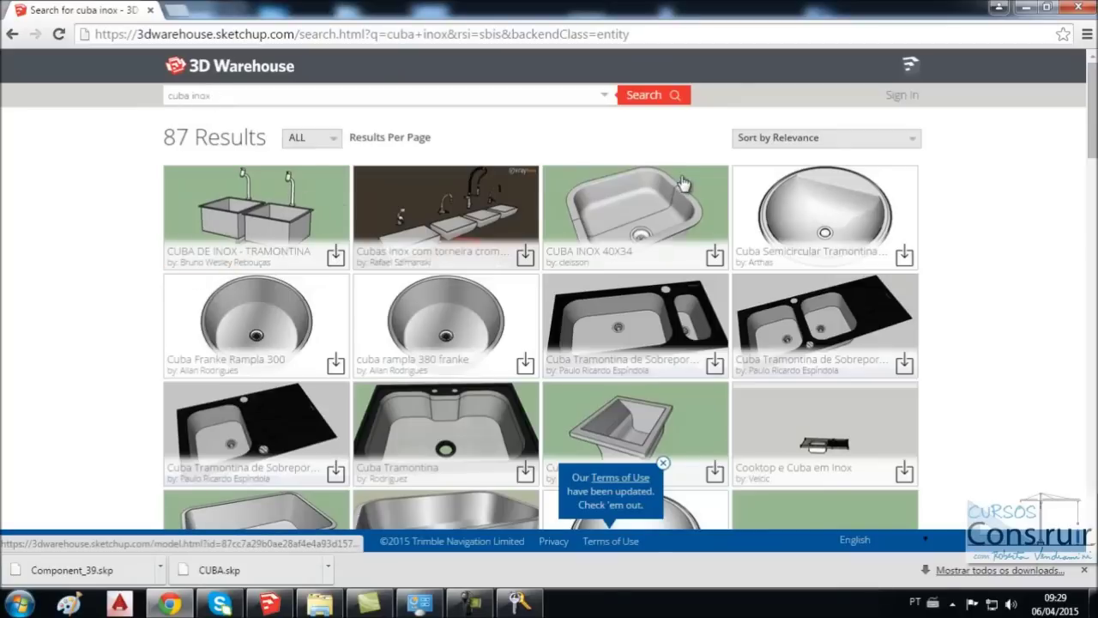
pyautogui.scroll(-5, 684, 182)
pyautogui.scroll(-2, 684, 183)
pyautogui.scroll(-3, 684, 183)
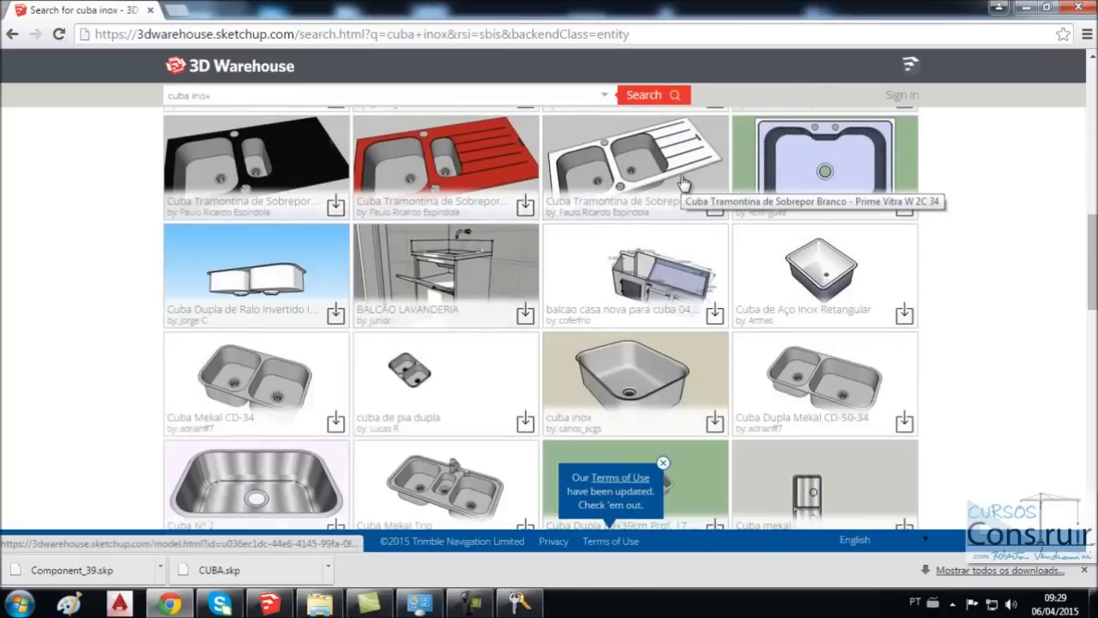
pyautogui.scroll(-3, 683, 182)
pyautogui.scroll(-2, 683, 183)
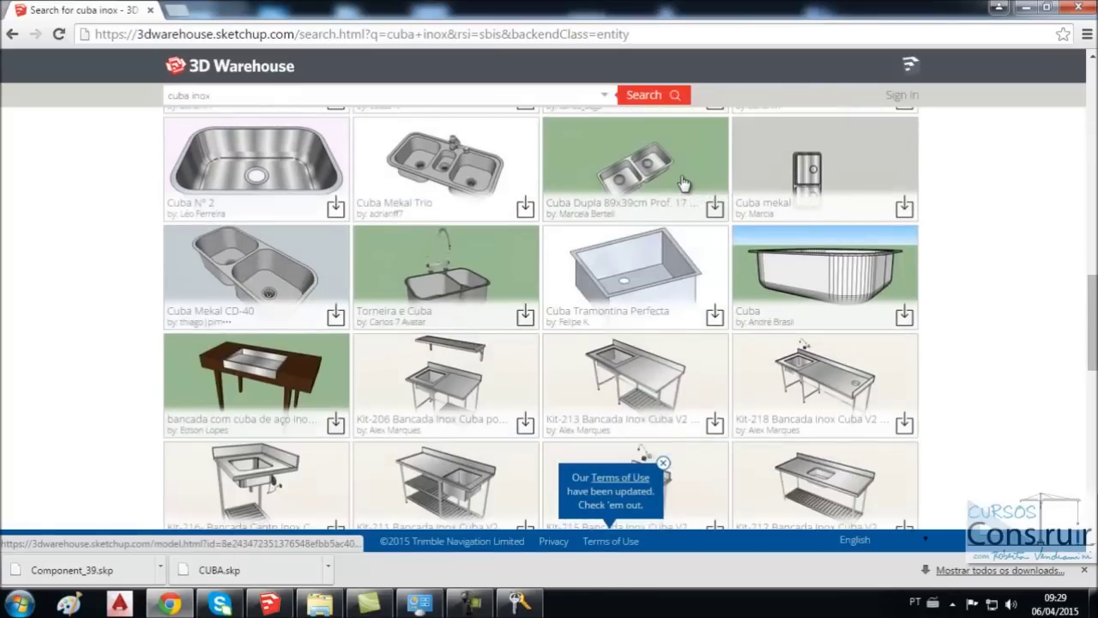
pyautogui.scroll(-1, 683, 183)
pyautogui.scroll(-1, 684, 182)
pyautogui.scroll(-3, 684, 182)
pyautogui.scroll(-1, 684, 183)
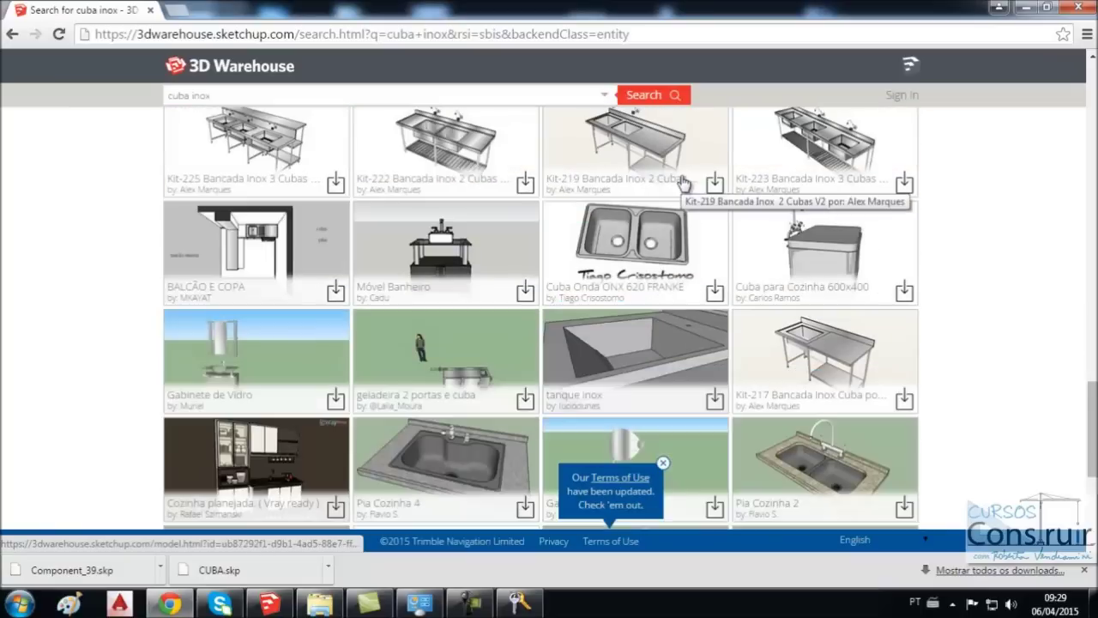
pyautogui.scroll(-1, 683, 183)
pyautogui.scroll(-4, 684, 183)
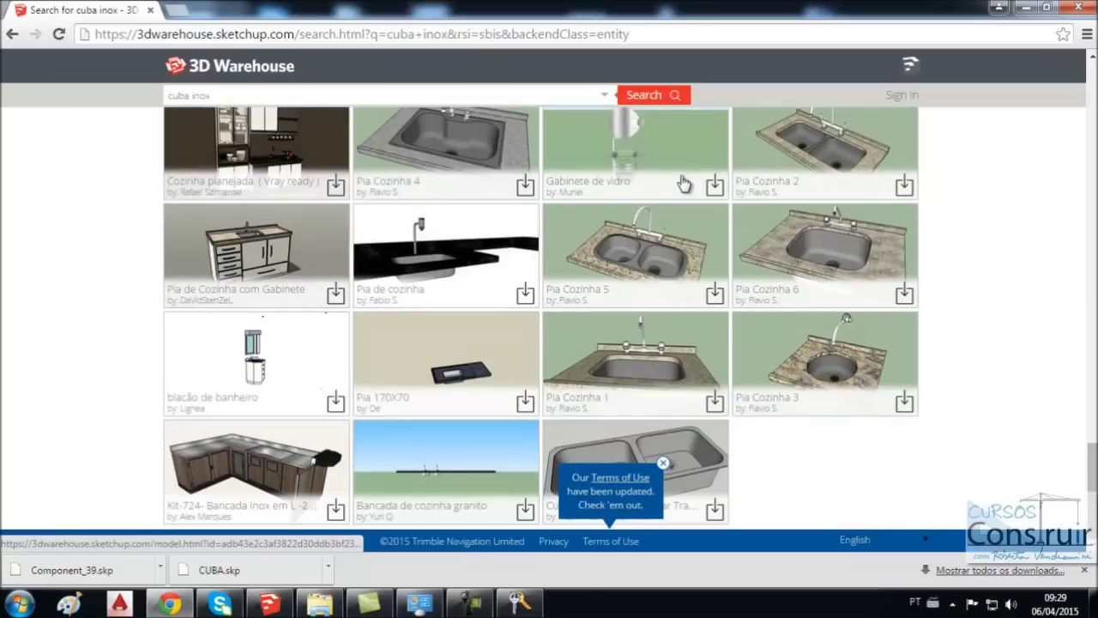
pyautogui.scroll(3, 683, 184)
pyautogui.scroll(2, 684, 211)
pyautogui.scroll(1, 683, 212)
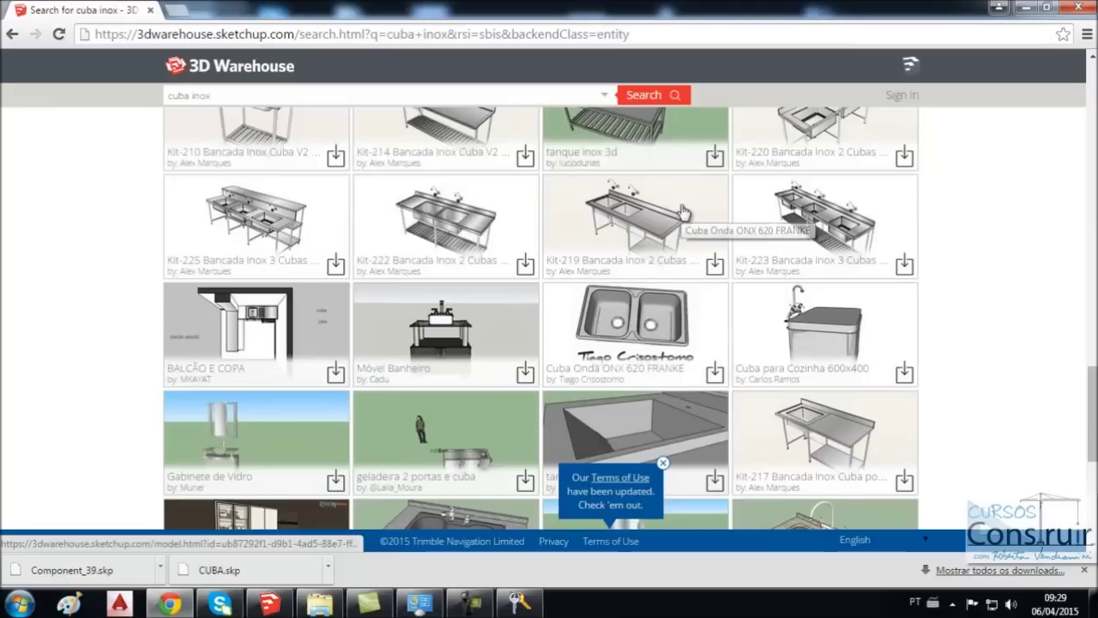
pyautogui.scroll(1, 683, 212)
pyautogui.scroll(2, 684, 212)
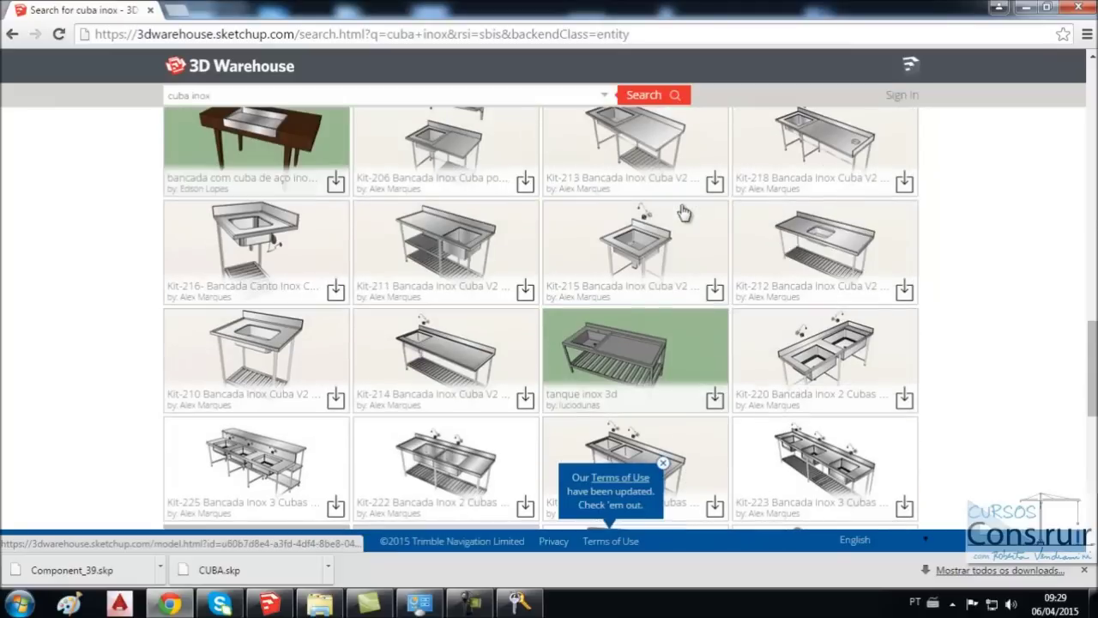
pyautogui.scroll(2, 683, 212)
pyautogui.scroll(1, 683, 212)
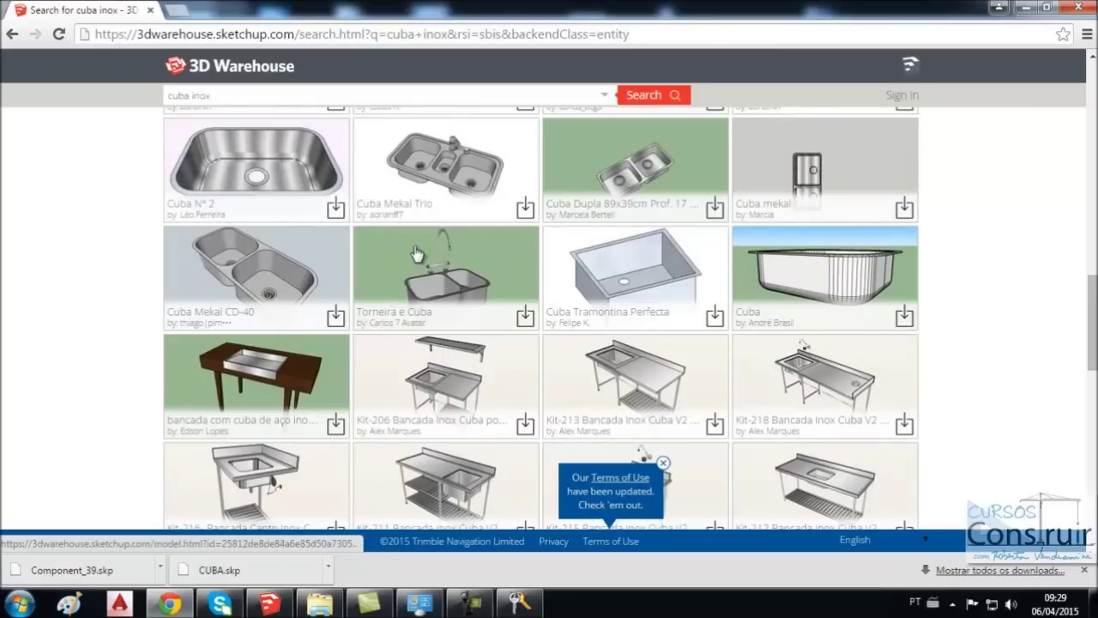
pyautogui.scroll(-5, 403, 300)
pyautogui.scroll(-5, 411, 266)
pyautogui.scroll(-5, 416, 253)
pyautogui.scroll(1, 416, 253)
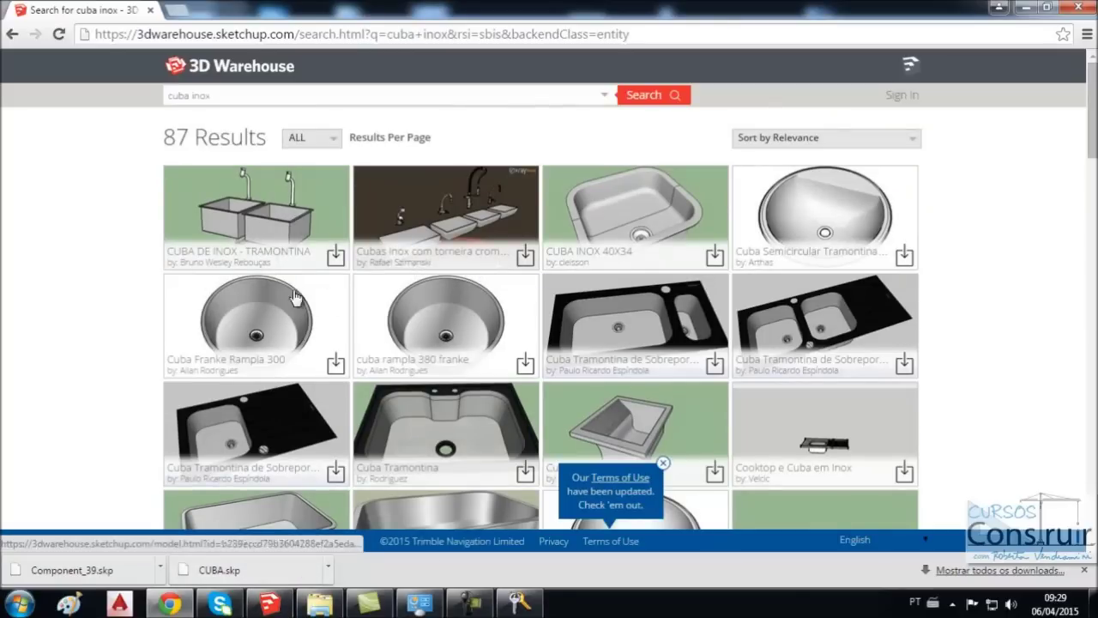
pyautogui.click(271, 605)
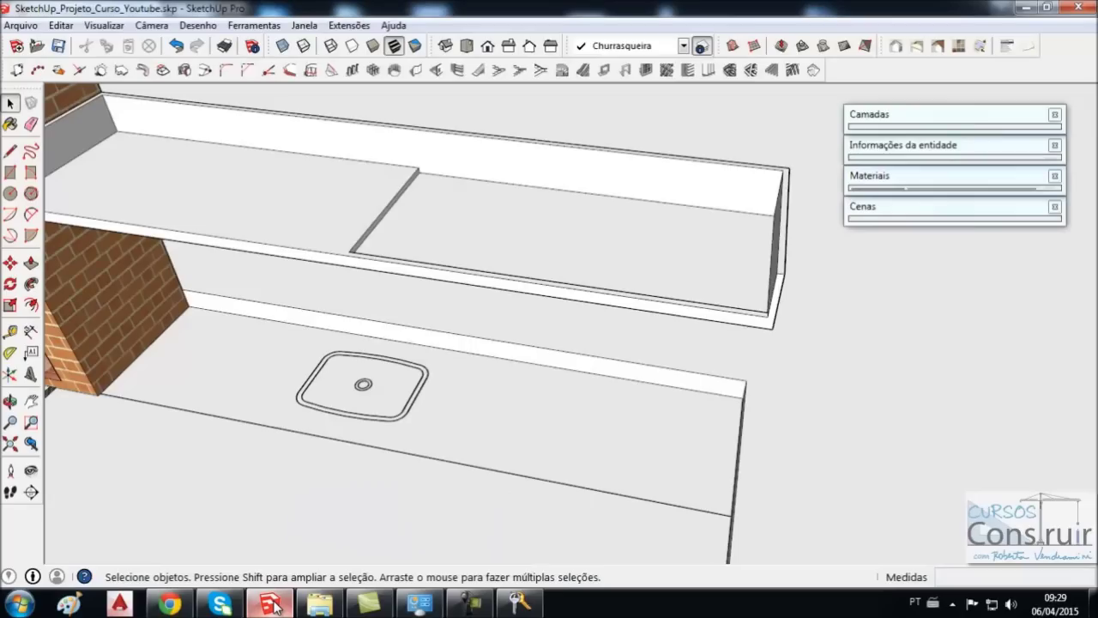
# - Import the double sink with faucet from Component_39.skp and place it beside the countertop
pyautogui.moveTo(436, 451)
pyautogui.mouseDown(button='middle')
pyautogui.moveTo(488, 420)
pyautogui.moveTo(490, 400)
pyautogui.mouseUp(button='middle')
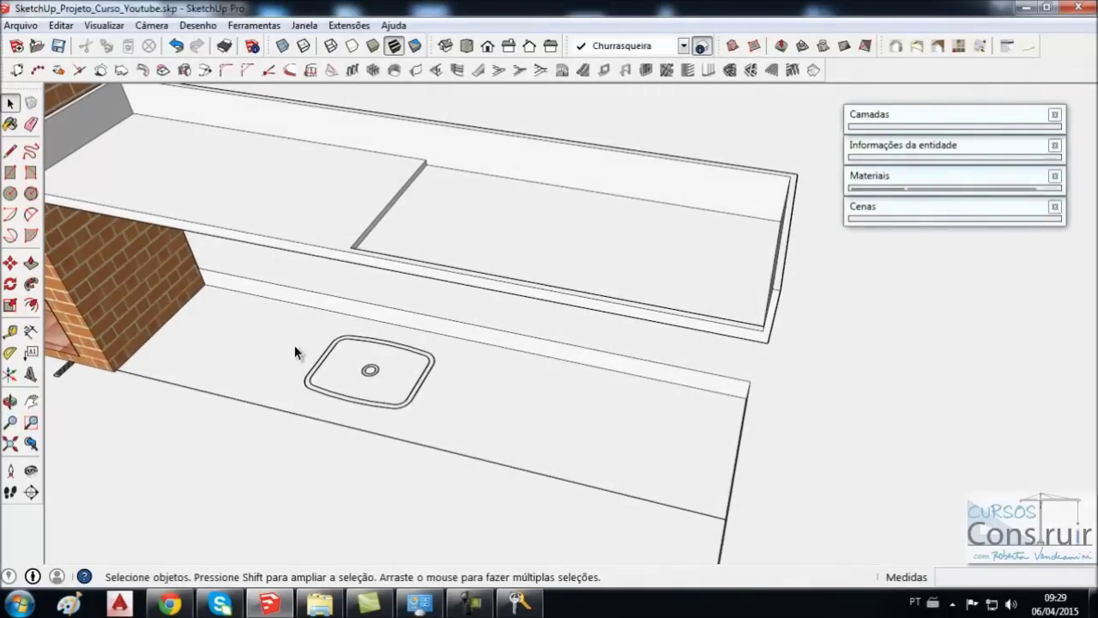
pyautogui.moveTo(311, 363); pyautogui.dragTo(592, 349, button='middle')
pyautogui.moveTo(374, 287); pyautogui.dragTo(325, 273, button='middle')
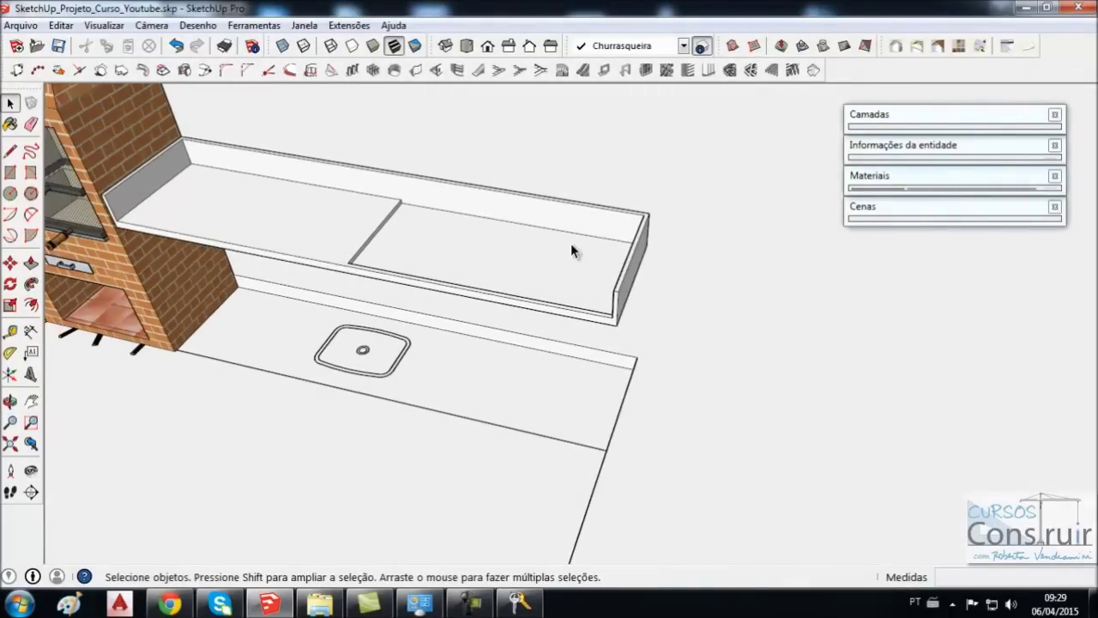
pyautogui.click(21, 25)
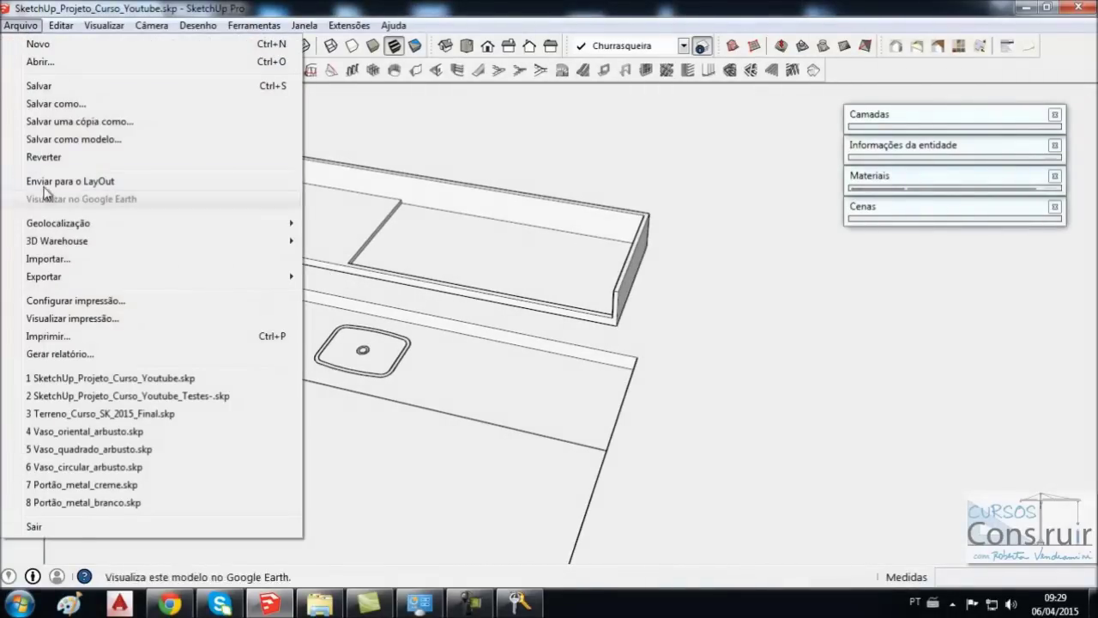
pyautogui.click(41, 261)
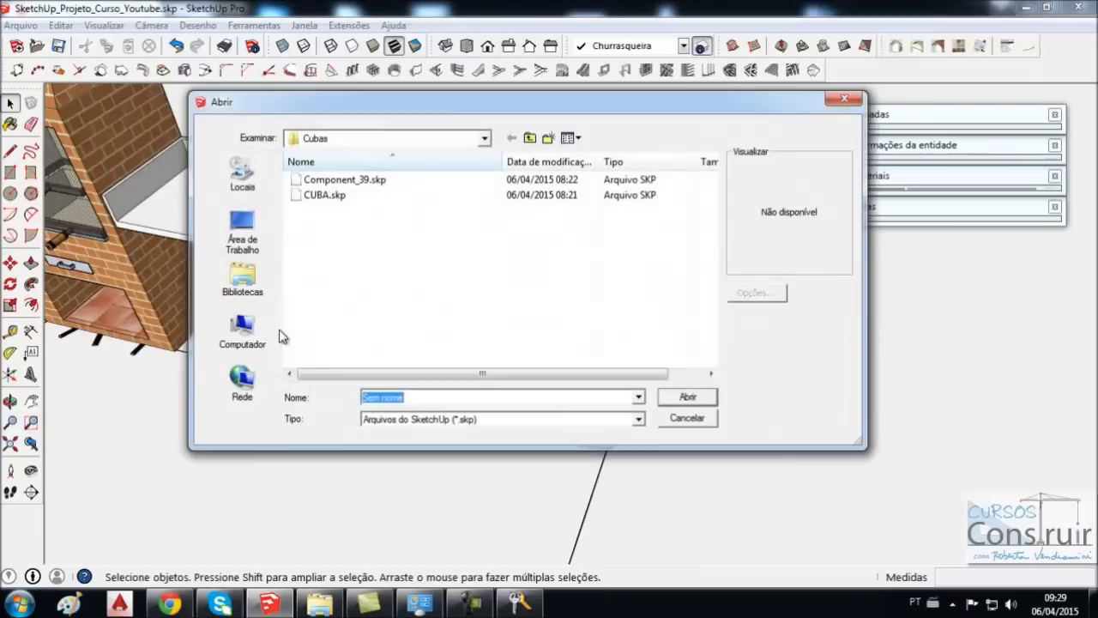
pyautogui.click(333, 182)
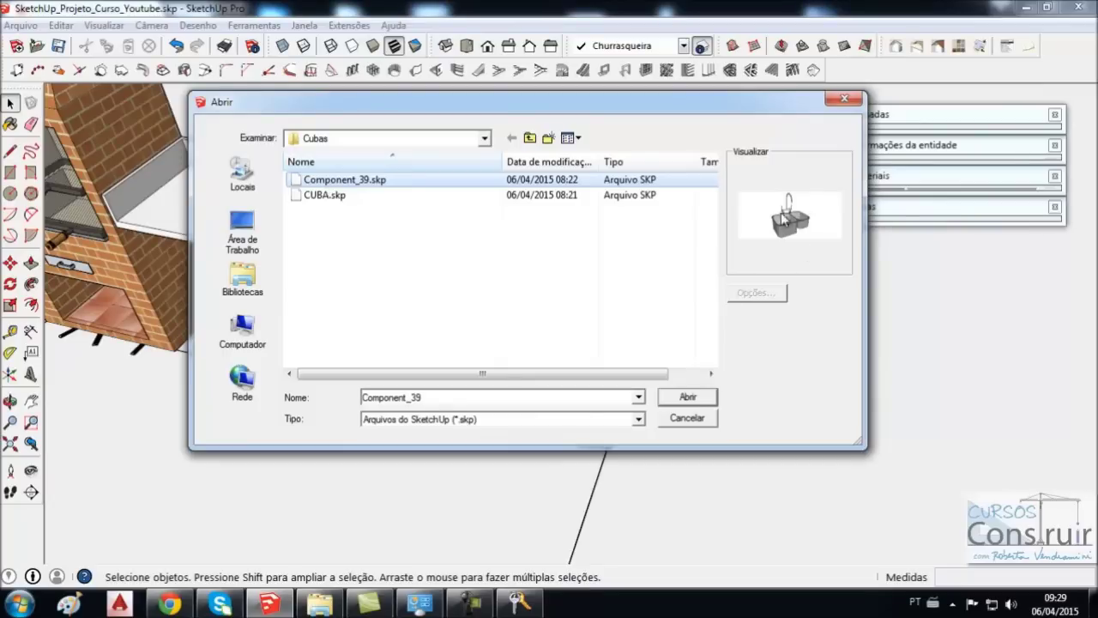
pyautogui.click(686, 399)
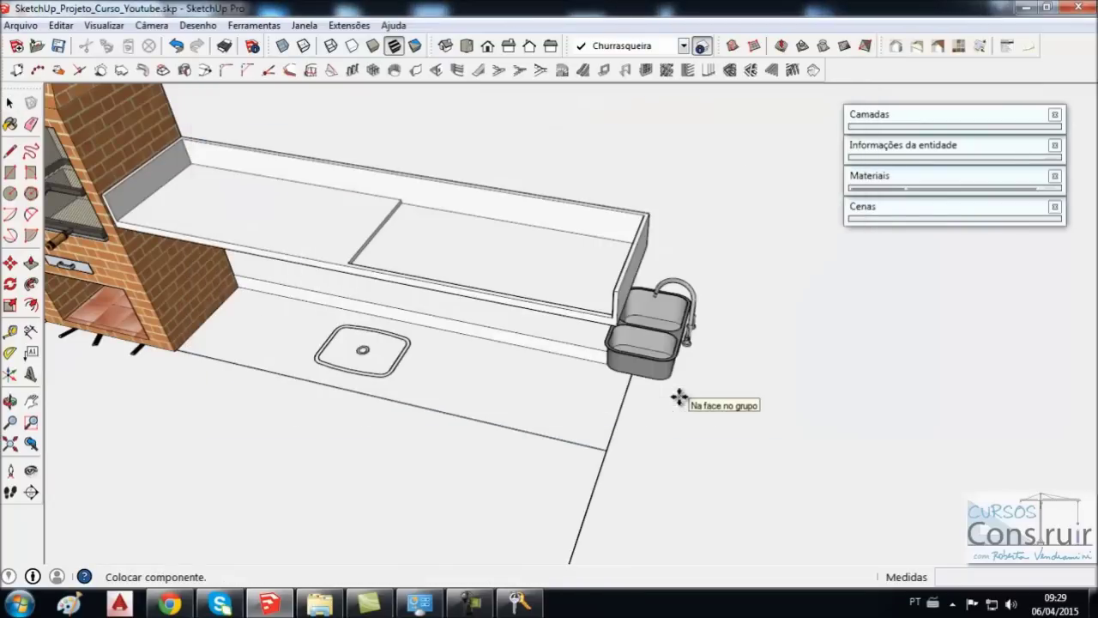
pyautogui.click(769, 407)
# - Rotate the imported sink so it sits square to the countertop
pyautogui.moveTo(770, 409); pyautogui.dragTo(963, 283, button='middle')
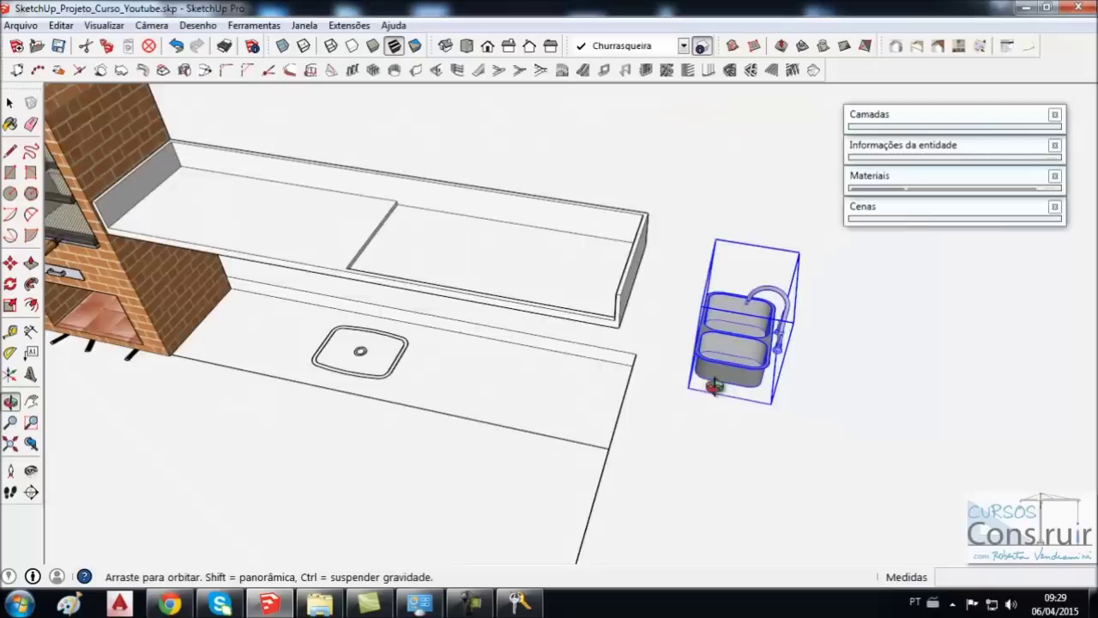
pyautogui.scroll(2, 943, 287)
pyautogui.scroll(2, 883, 297)
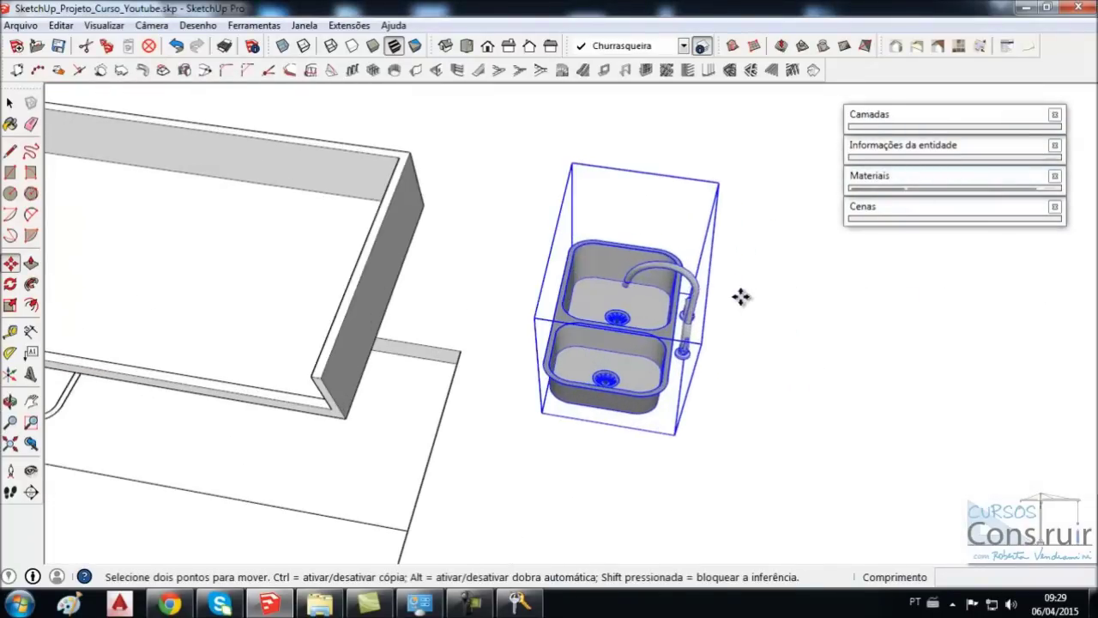
pyautogui.scroll(-1, 435, 293)
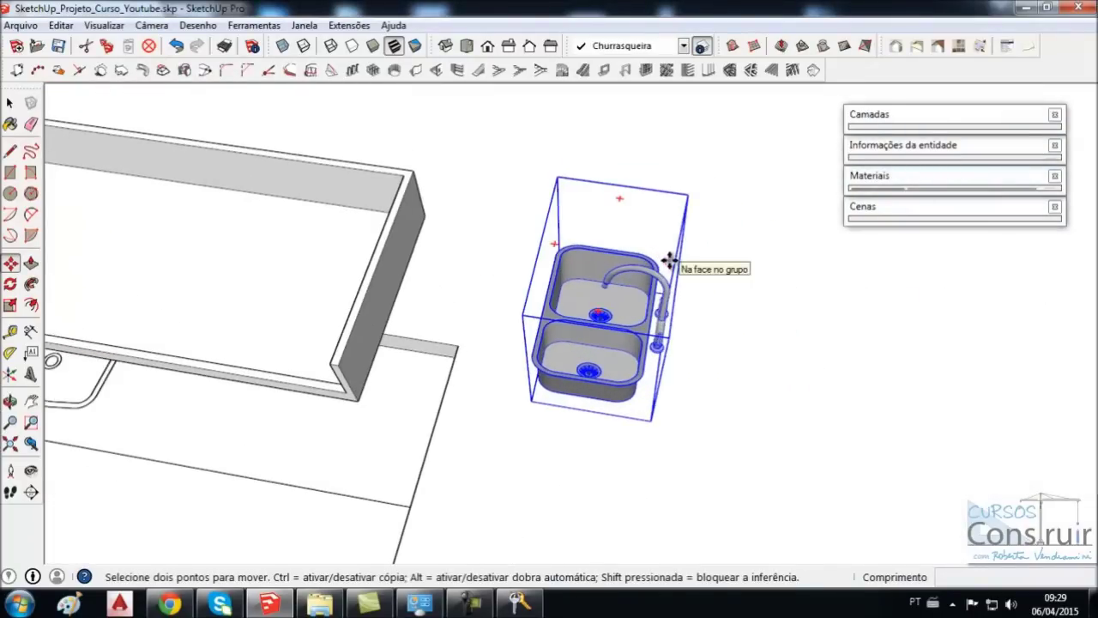
pyautogui.press('q')
pyautogui.scroll(1, 665, 261)
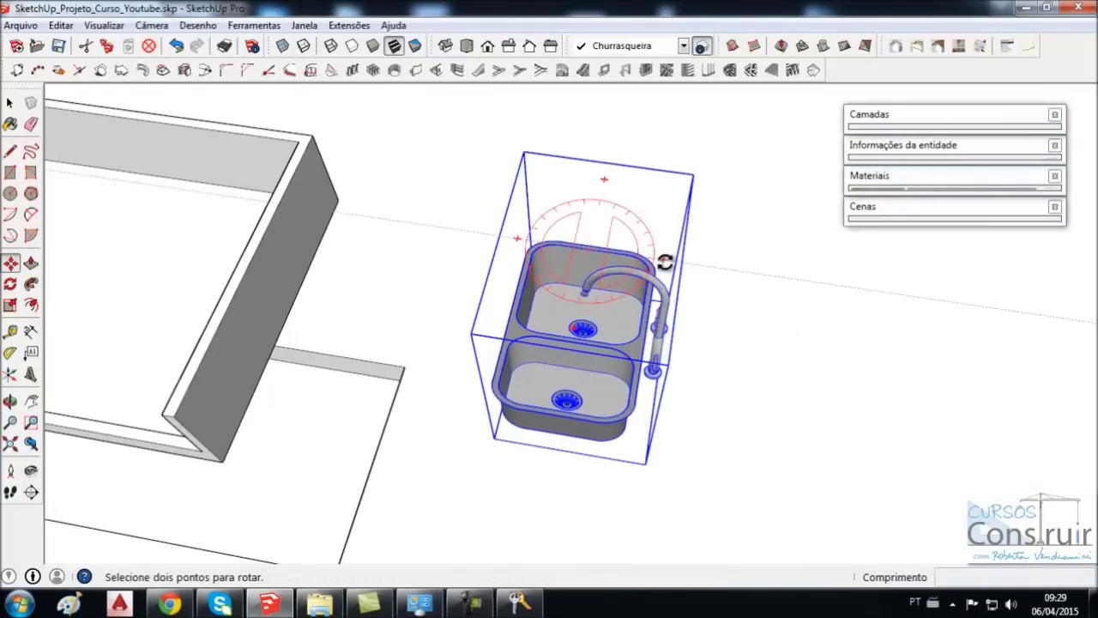
pyautogui.click(665, 259)
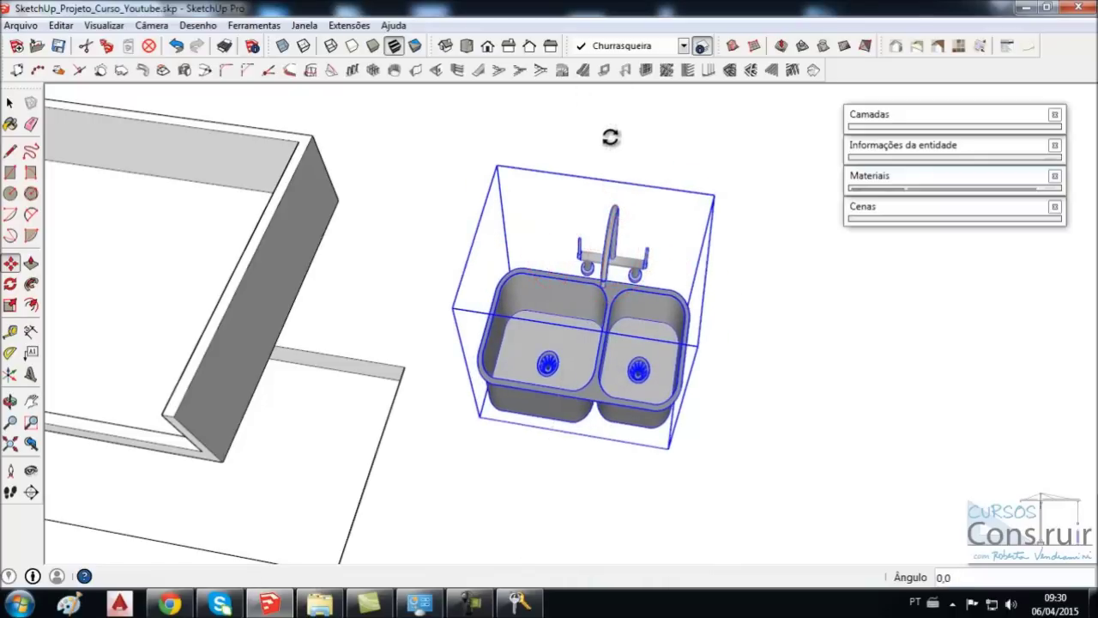
pyautogui.moveTo(609, 137)
pyautogui.mouseDown(button='middle')
pyautogui.moveTo(542, 250)
pyautogui.moveTo(579, 442)
pyautogui.moveTo(343, 237)
pyautogui.mouseUp(button='middle')
pyautogui.scroll(-4, 542, 250)
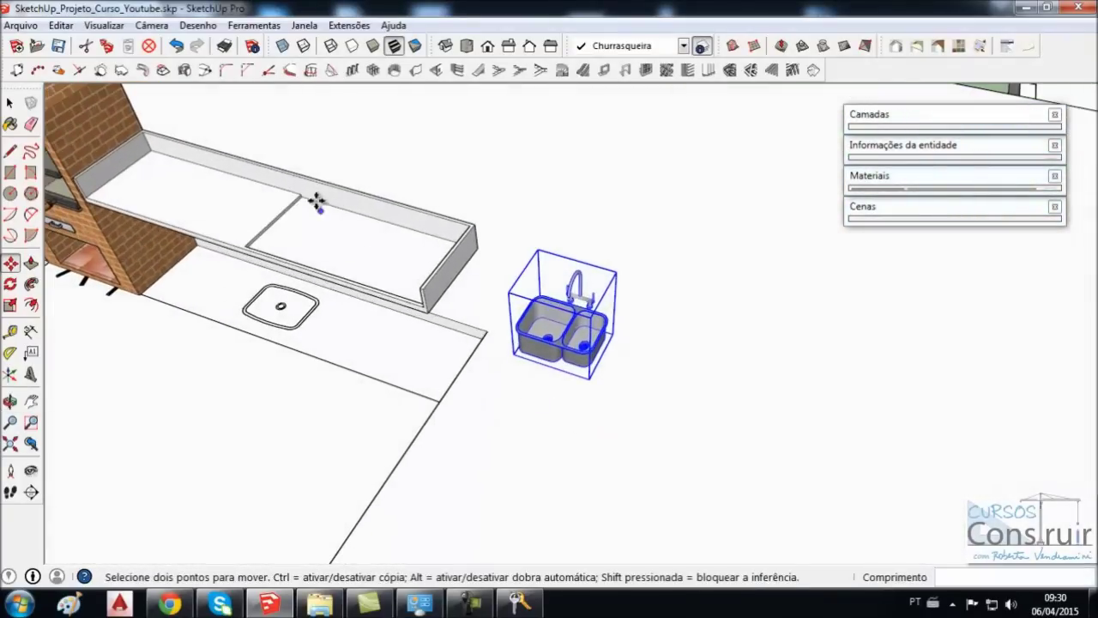
# - Import CUBA.skp and place the second double sink in the model
pyautogui.click(21, 25)
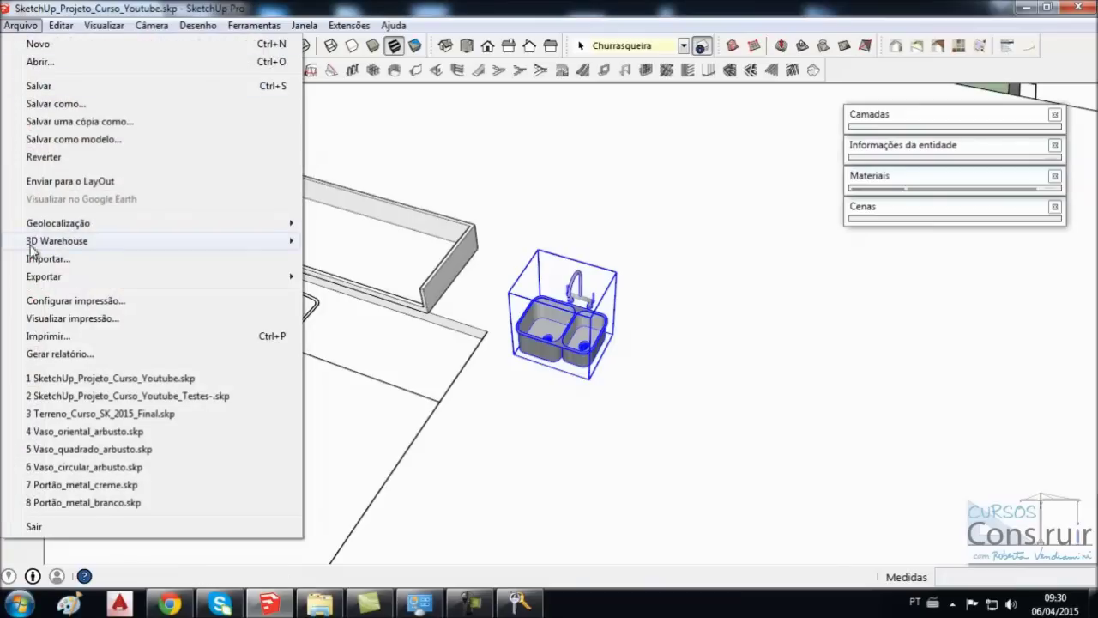
pyautogui.hotkey('ctrl', 'o')
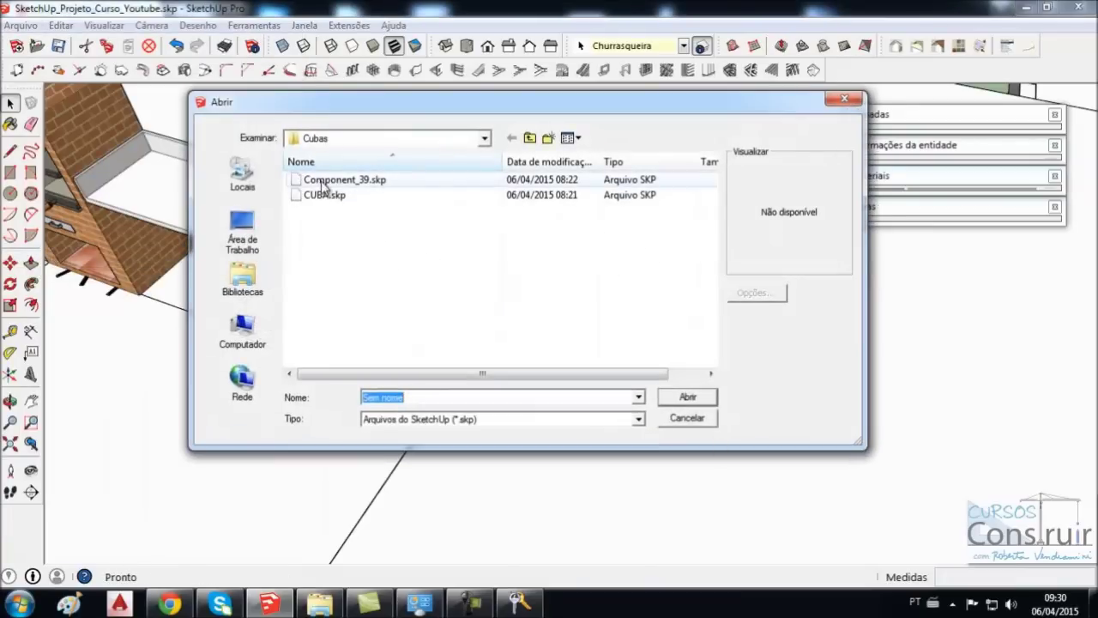
pyautogui.click(316, 196)
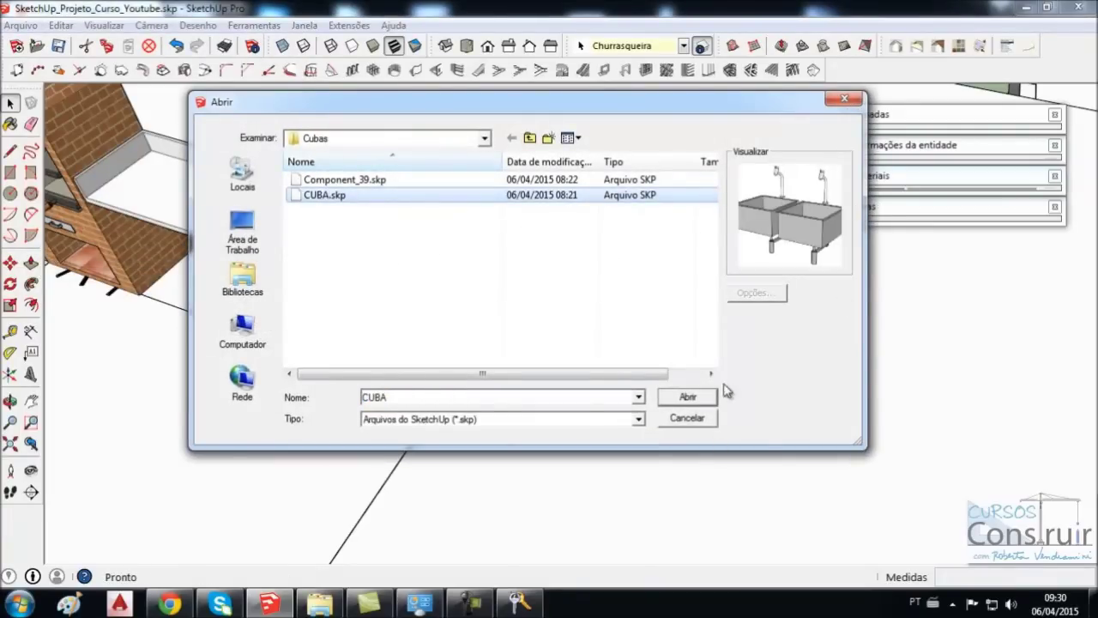
pyautogui.click(687, 396)
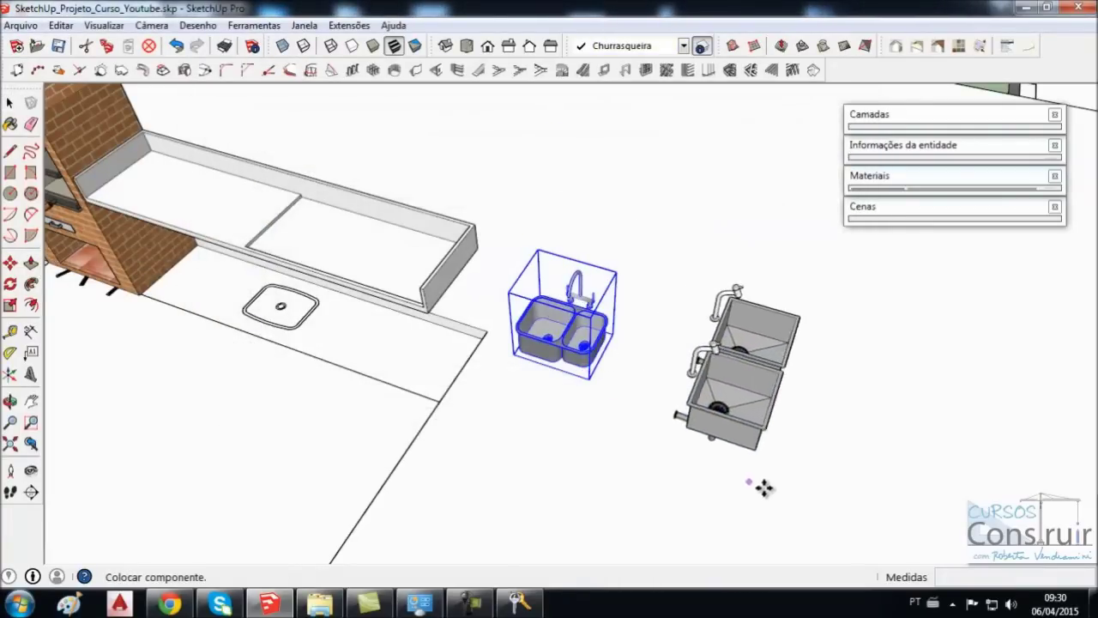
pyautogui.click(777, 496)
pyautogui.moveTo(857, 408); pyautogui.dragTo(772, 408, button='middle')
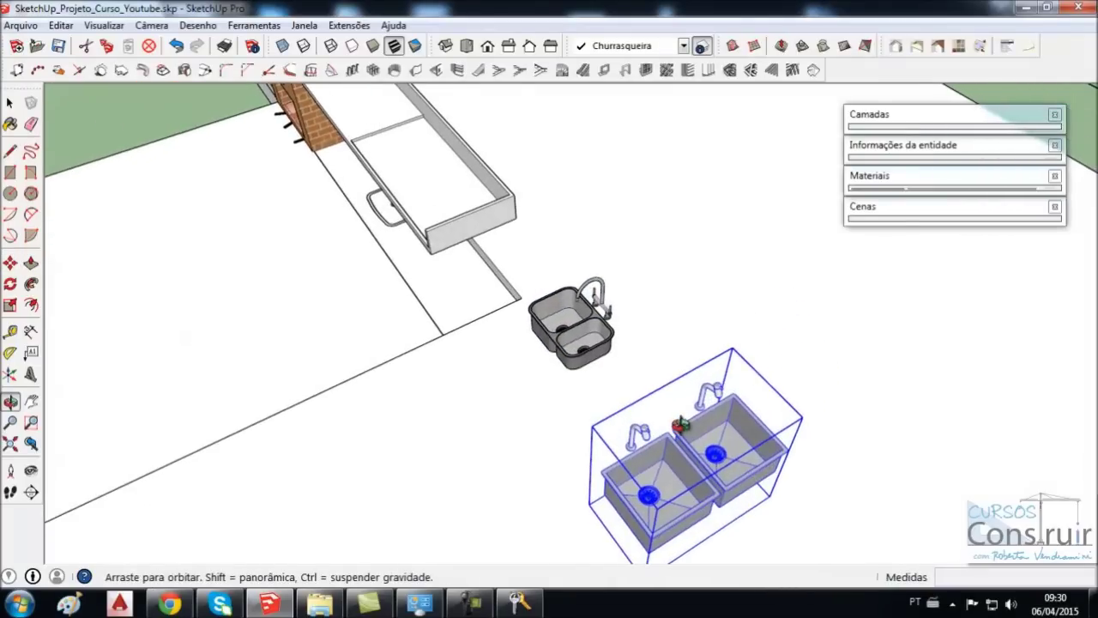
pyautogui.scroll(2, 772, 407)
pyautogui.scroll(1, 772, 407)
# - Rotate the CUBA sink about 90° beside the rounded sink, then deselect it
pyautogui.press('q')
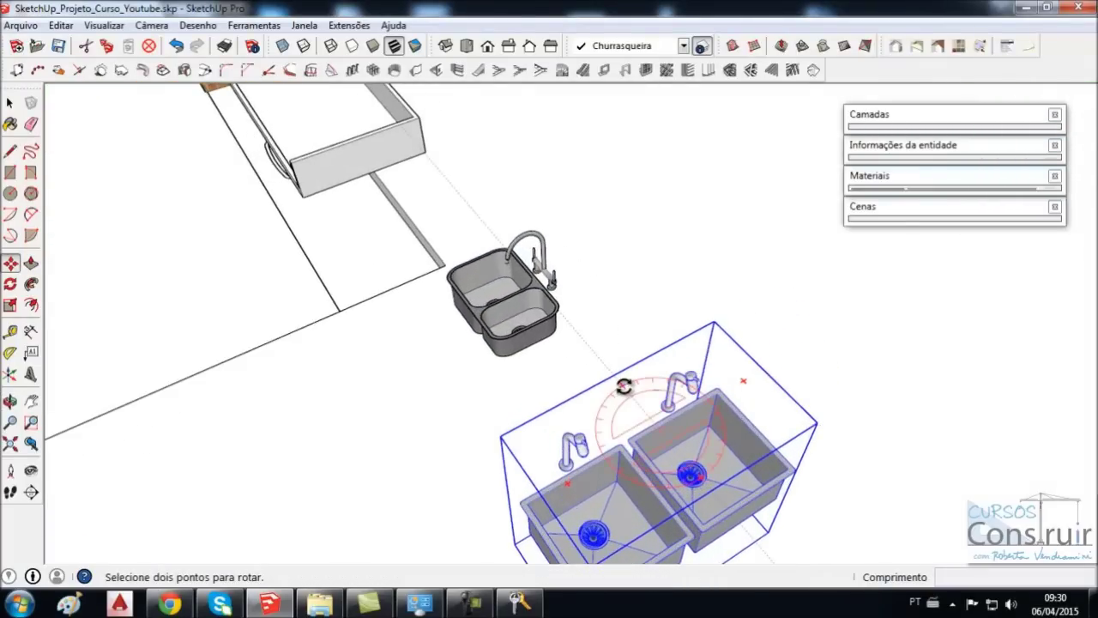
pyautogui.click(623, 386)
pyautogui.click(642, 392)
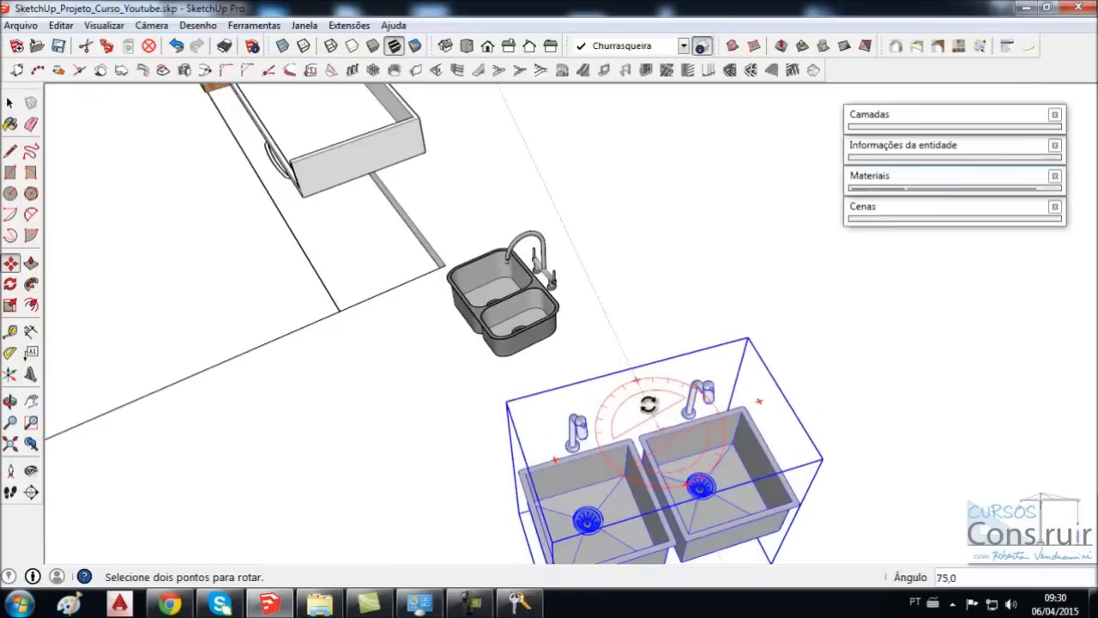
pyautogui.click(711, 417)
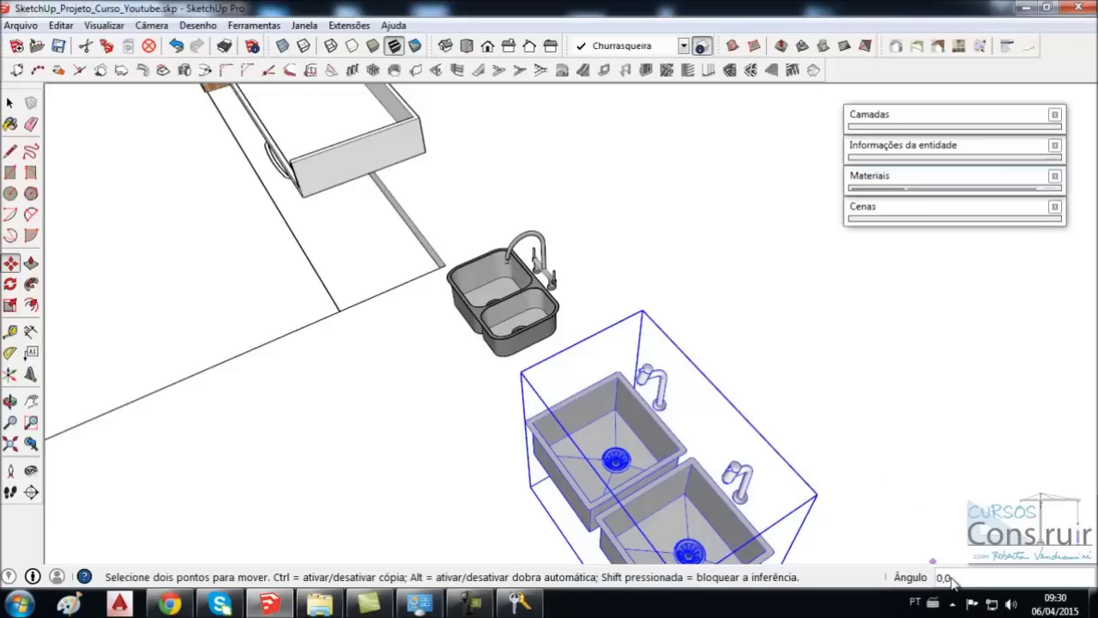
pyautogui.scroll(-3, 430, 178)
pyautogui.press('space')
pyautogui.moveTo(430, 179)
pyautogui.mouseDown(button='middle')
pyautogui.moveTo(658, 367)
pyautogui.moveTo(802, 298)
pyautogui.moveTo(667, 372)
pyautogui.mouseUp(button='middle')
pyautogui.click(706, 351)
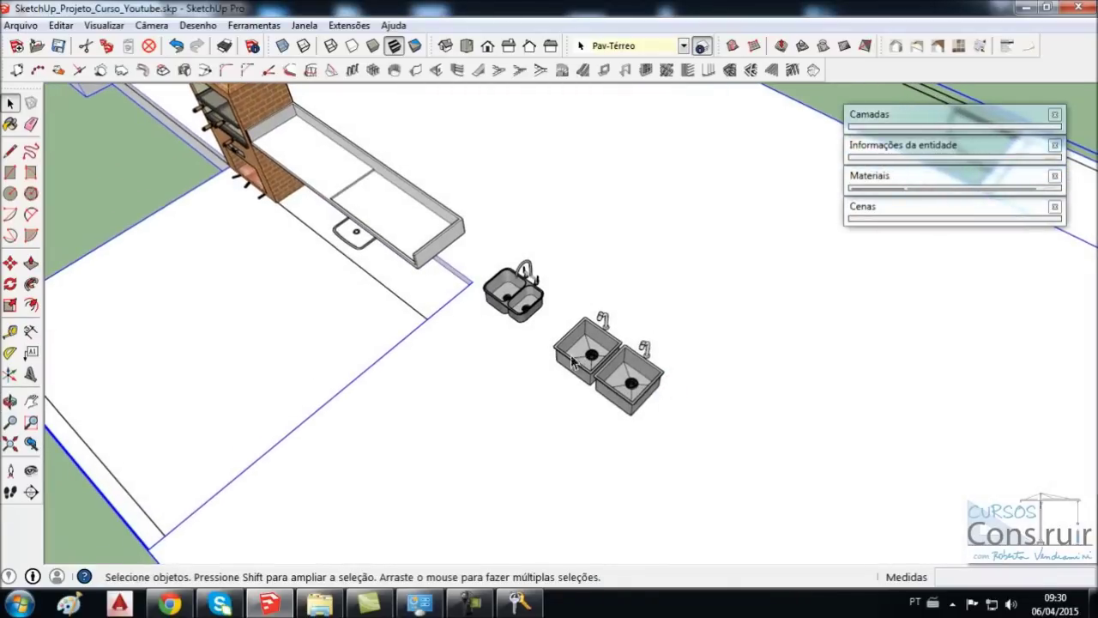
pyautogui.scroll(2, 510, 312)
pyautogui.scroll(2, 515, 296)
pyautogui.moveTo(514, 296); pyautogui.dragTo(453, 171, button='middle')
pyautogui.scroll(2, 453, 171)
pyautogui.scroll(2, 453, 169)
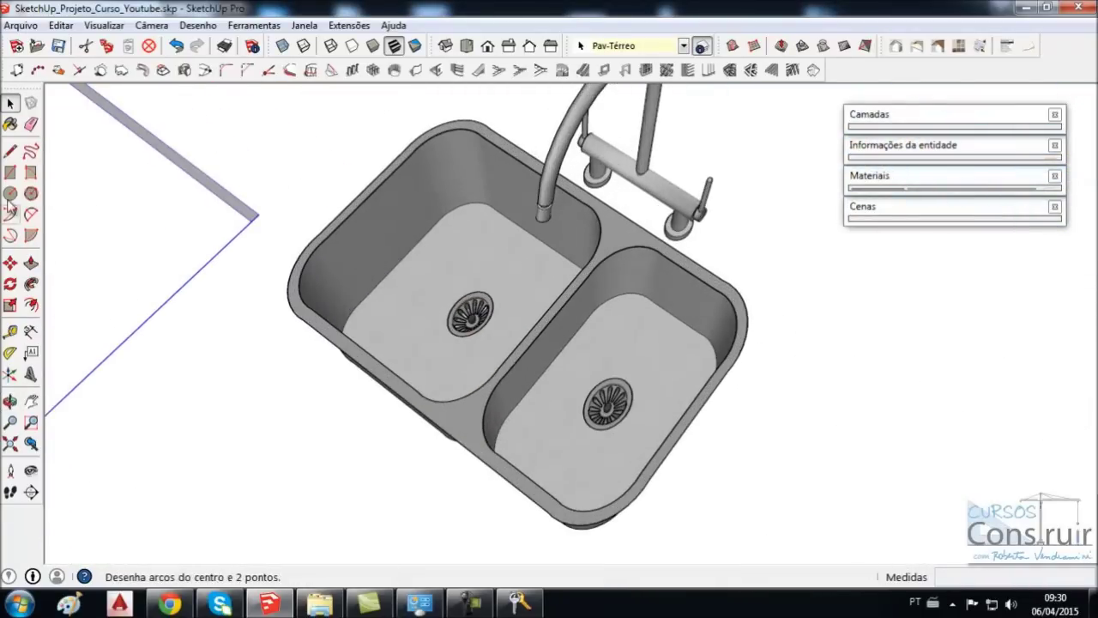
pyautogui.click(10, 330)
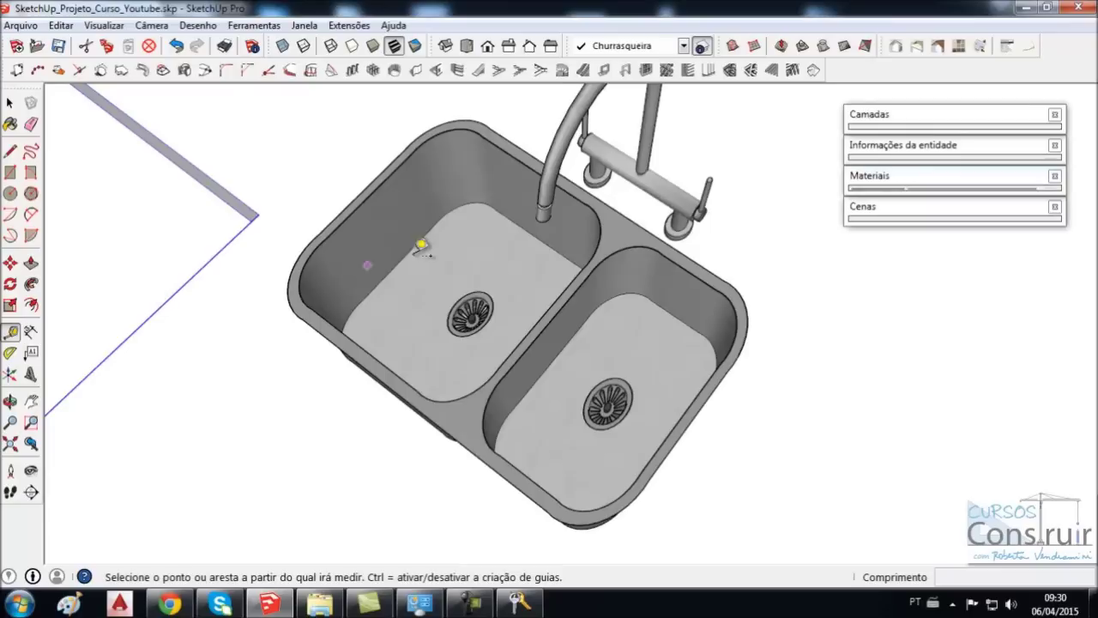
pyautogui.click(380, 174)
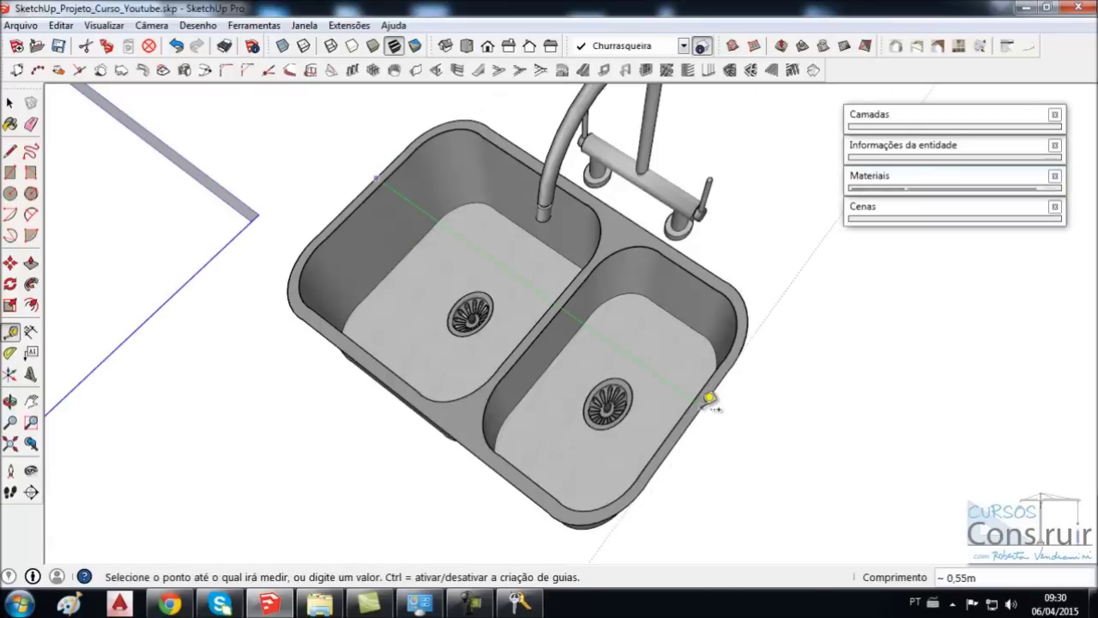
pyautogui.press('space')
pyautogui.scroll(-3, 600, 300)
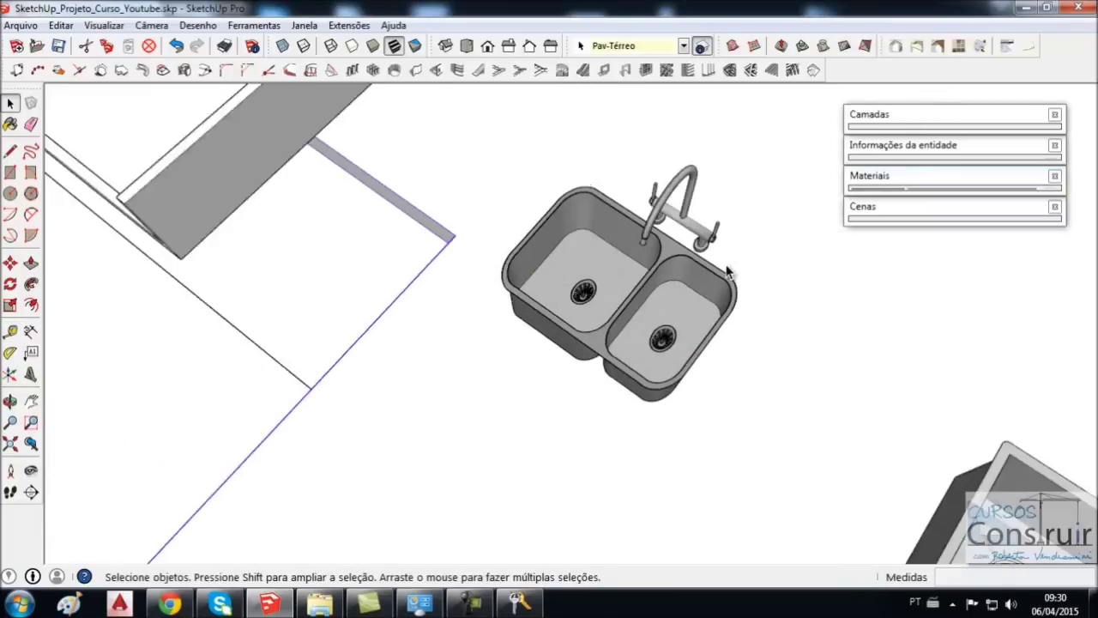
pyautogui.scroll(-2, 514, 240)
pyautogui.scroll(-2, 467, 190)
pyautogui.moveTo(467, 191); pyautogui.dragTo(547, 176, button='middle')
pyautogui.scroll(2, 471, 172)
pyautogui.moveTo(471, 172)
pyautogui.mouseDown(button='middle')
pyautogui.moveTo(523, 186)
pyautogui.moveTo(341, 196)
pyautogui.mouseUp(button='middle')
pyautogui.scroll(1, 341, 196)
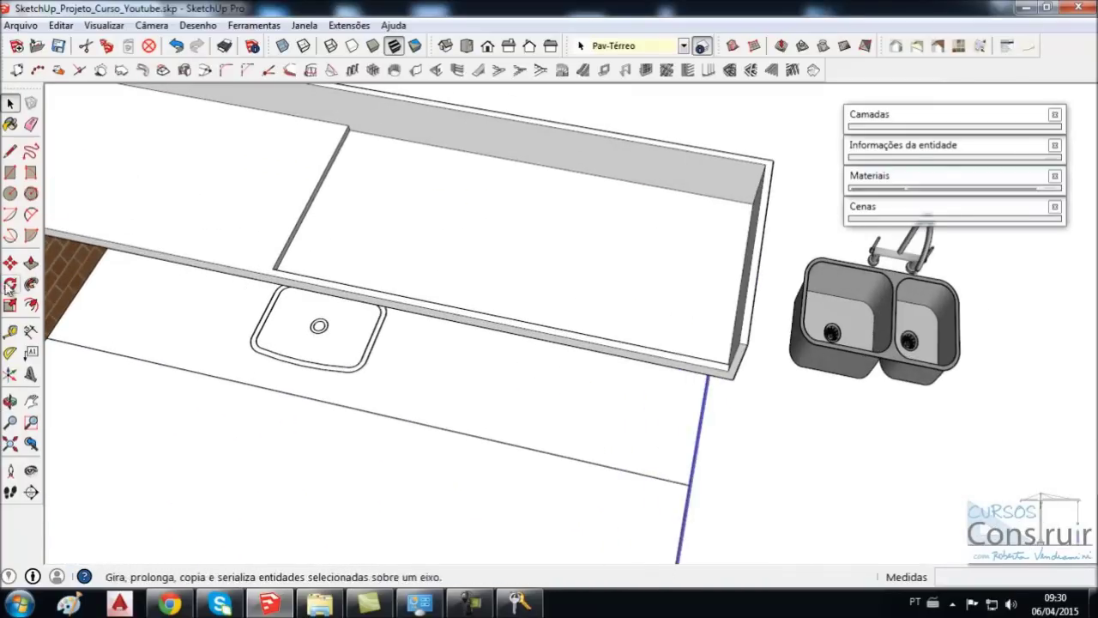
pyautogui.click(10, 330)
pyautogui.click(323, 182)
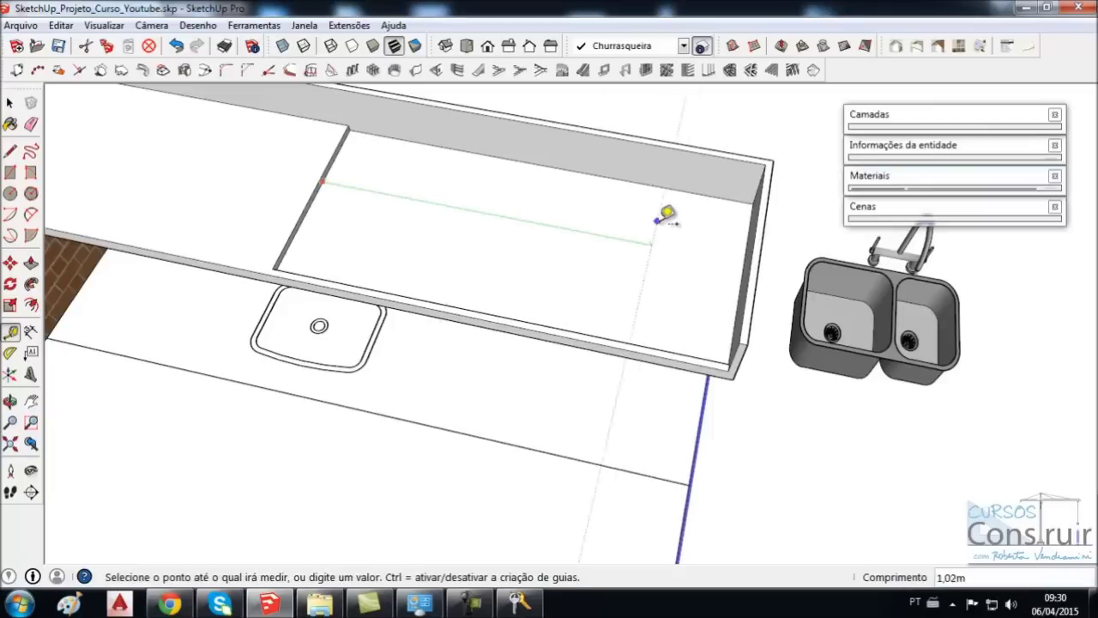
pyautogui.press('space')
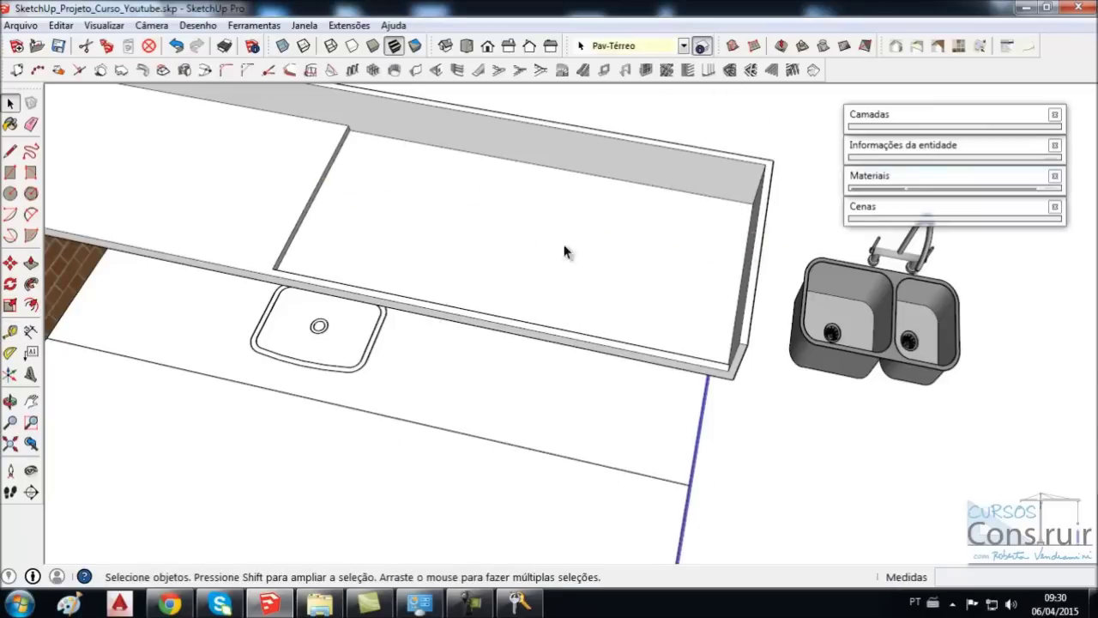
pyautogui.scroll(-2, 363, 235)
pyautogui.moveTo(363, 235); pyautogui.dragTo(660, 257, button='middle')
pyautogui.press('space')
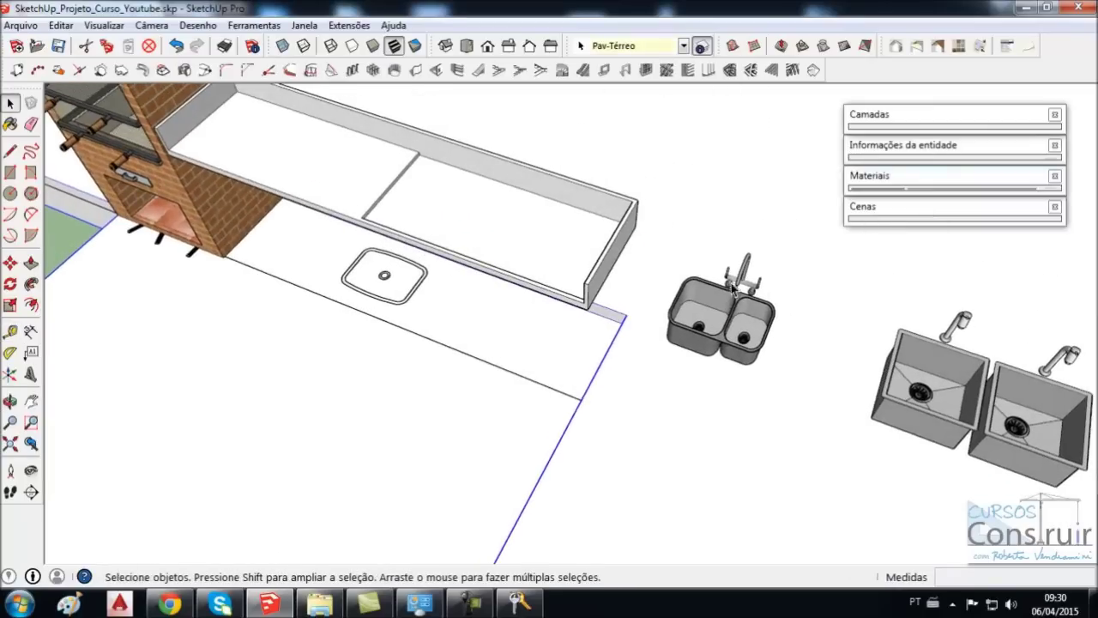
pyautogui.scroll(2, 813, 330)
pyautogui.scroll(3, 767, 265)
pyautogui.scroll(3, 755, 275)
pyautogui.scroll(3, 676, 241)
pyautogui.moveTo(677, 241)
pyautogui.mouseDown(button='middle')
pyautogui.moveTo(600, 215)
pyautogui.moveTo(767, 284)
pyautogui.moveTo(784, 343)
pyautogui.moveTo(633, 343)
pyautogui.moveTo(632, 360)
pyautogui.mouseUp(button='middle')
pyautogui.scroll(-2, 632, 343)
pyautogui.click(633, 360)
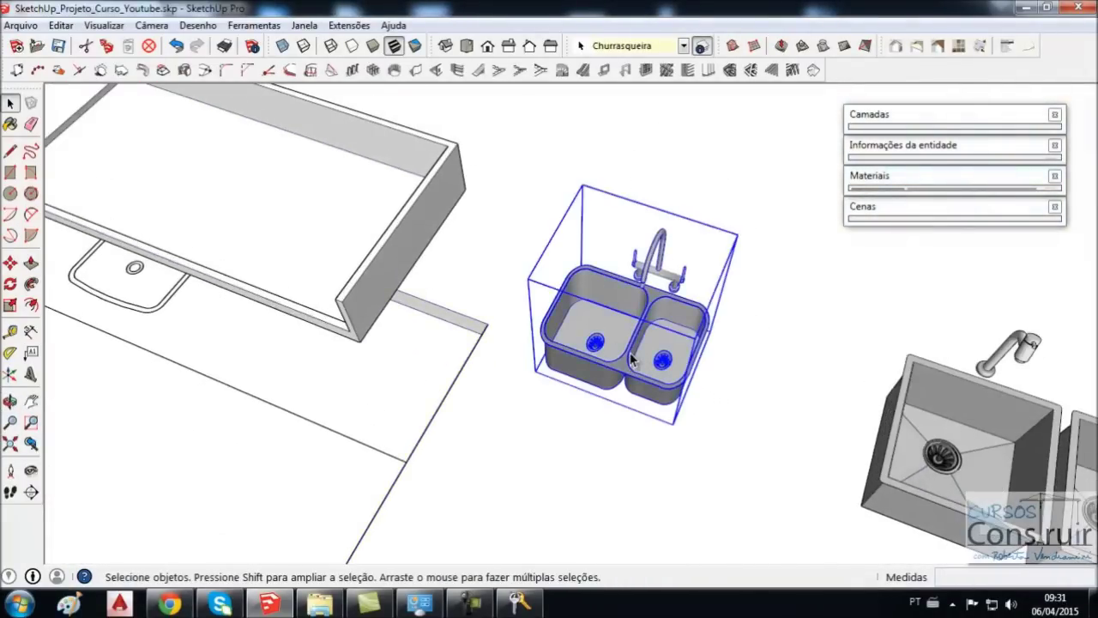
# - Move the rounded sink by its corner to the countertop opening's corner
pyautogui.press('m')
pyautogui.scroll(1, 632, 360)
pyautogui.scroll(2, 642, 343)
pyautogui.scroll(2, 641, 343)
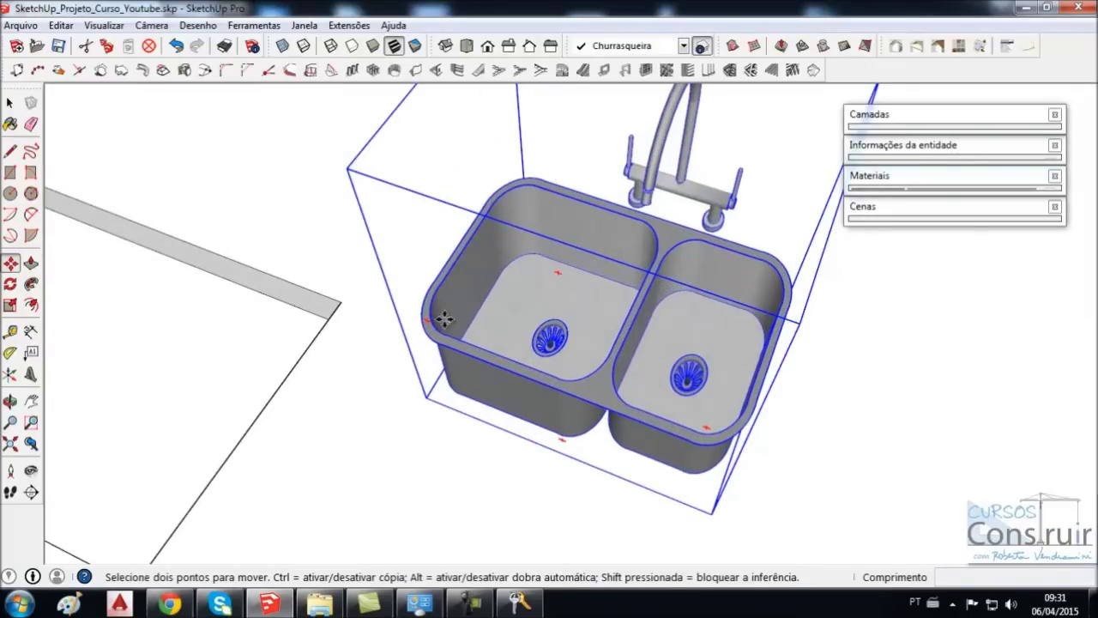
pyautogui.click(439, 340)
pyautogui.scroll(-2, 669, 289)
pyautogui.scroll(-2, 706, 289)
pyautogui.scroll(-2, 496, 213)
pyautogui.scroll(1, 372, 196)
pyautogui.scroll(2, 367, 196)
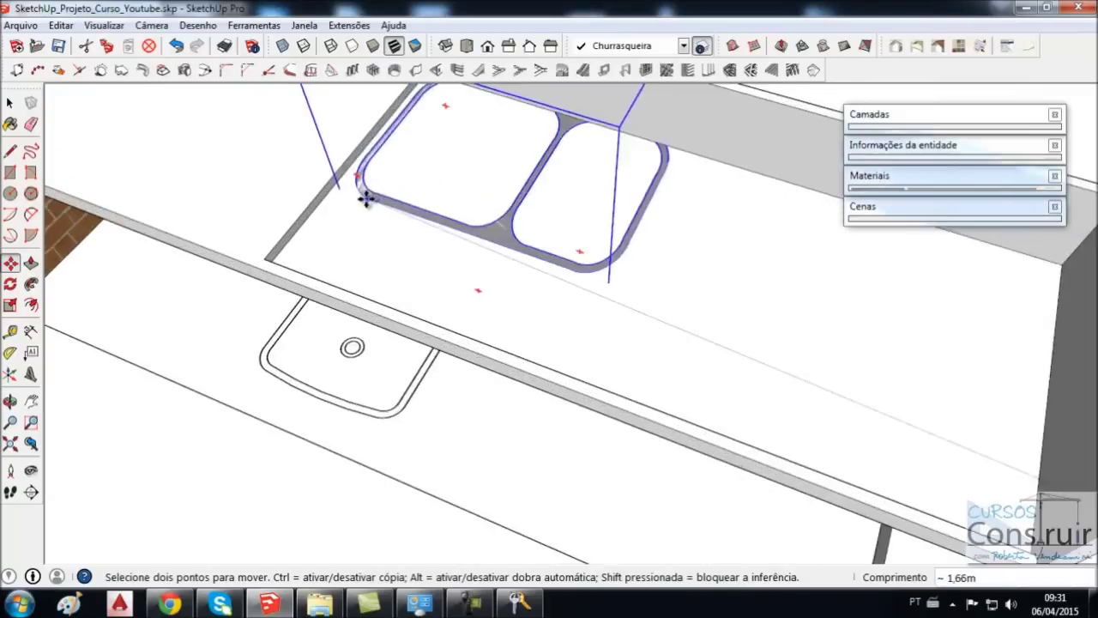
pyautogui.scroll(2, 343, 201)
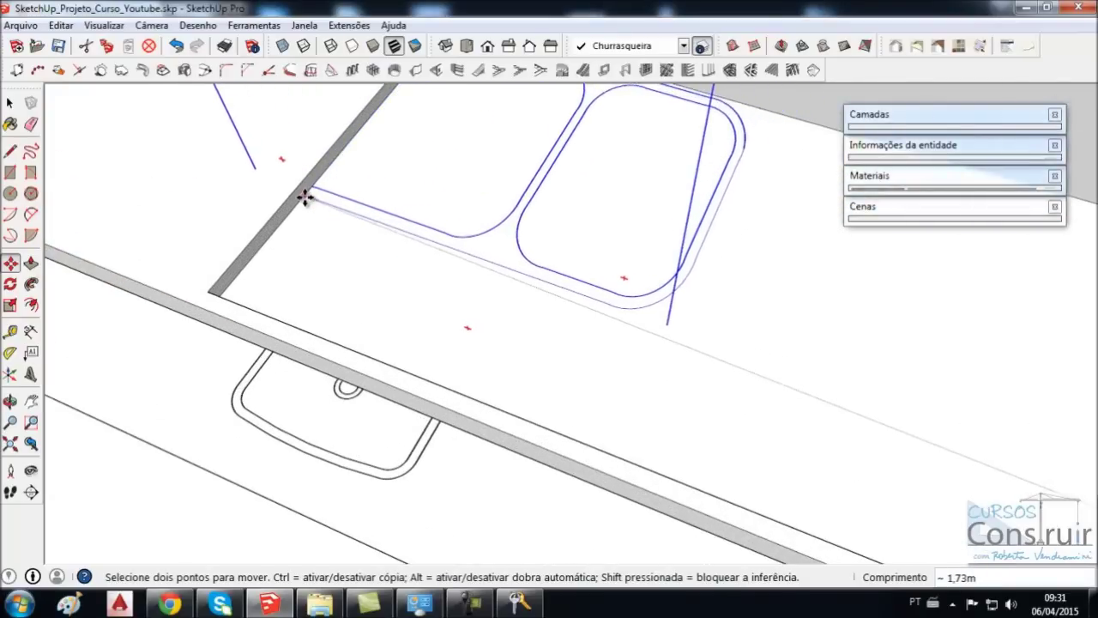
pyautogui.click(306, 196)
# - Adjust the sink's position so it drops into the countertop opening
pyautogui.scroll(-1, 304, 255)
pyautogui.scroll(-2, 305, 256)
pyautogui.click(301, 264)
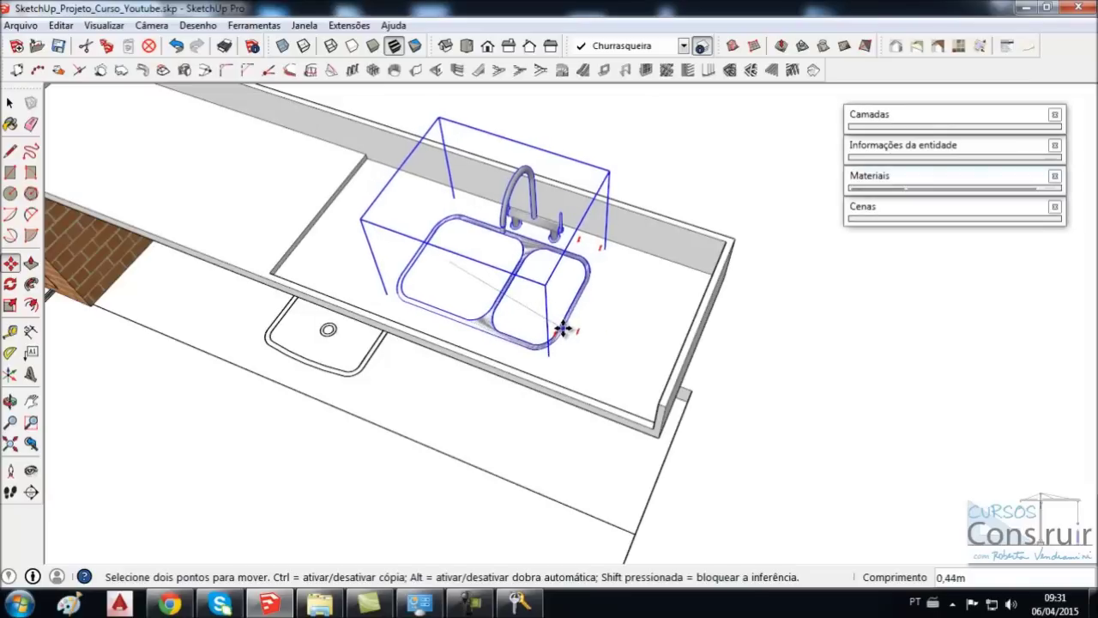
pyautogui.click(562, 329)
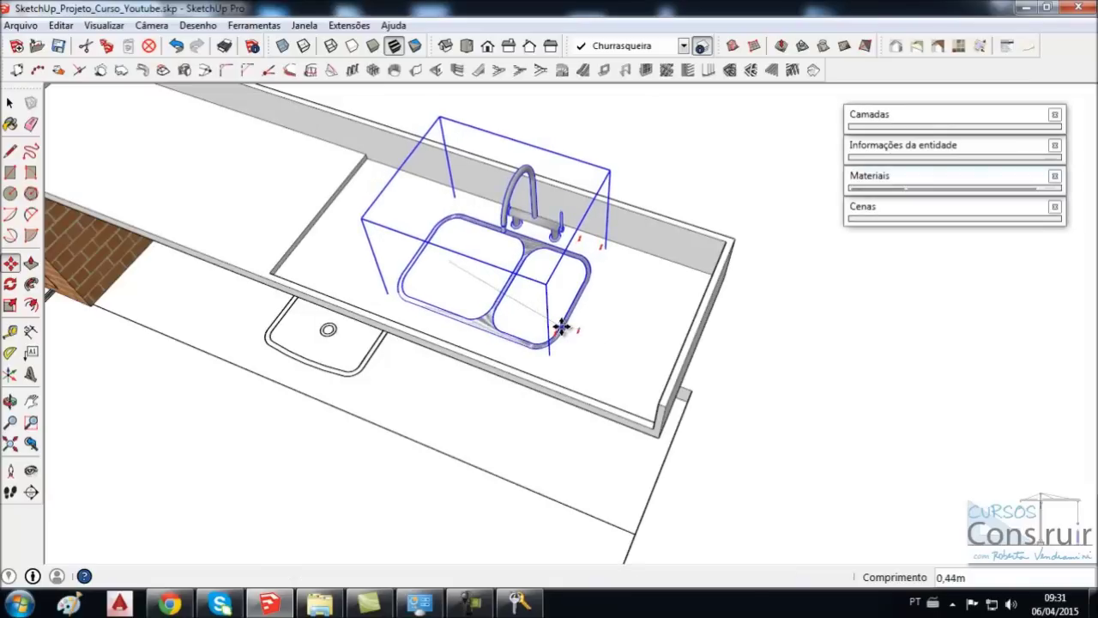
pyautogui.press('space')
pyautogui.click(652, 196)
# - Select the countertop's top face and view the counter with the fitted sink
pyautogui.moveTo(652, 196)
pyautogui.mouseDown(button='middle')
pyautogui.moveTo(554, 297)
pyautogui.moveTo(583, 226)
pyautogui.moveTo(579, 285)
pyautogui.moveTo(569, 290)
pyautogui.moveTo(583, 296)
pyautogui.mouseUp(button='middle')
pyautogui.scroll(1, 590, 335)
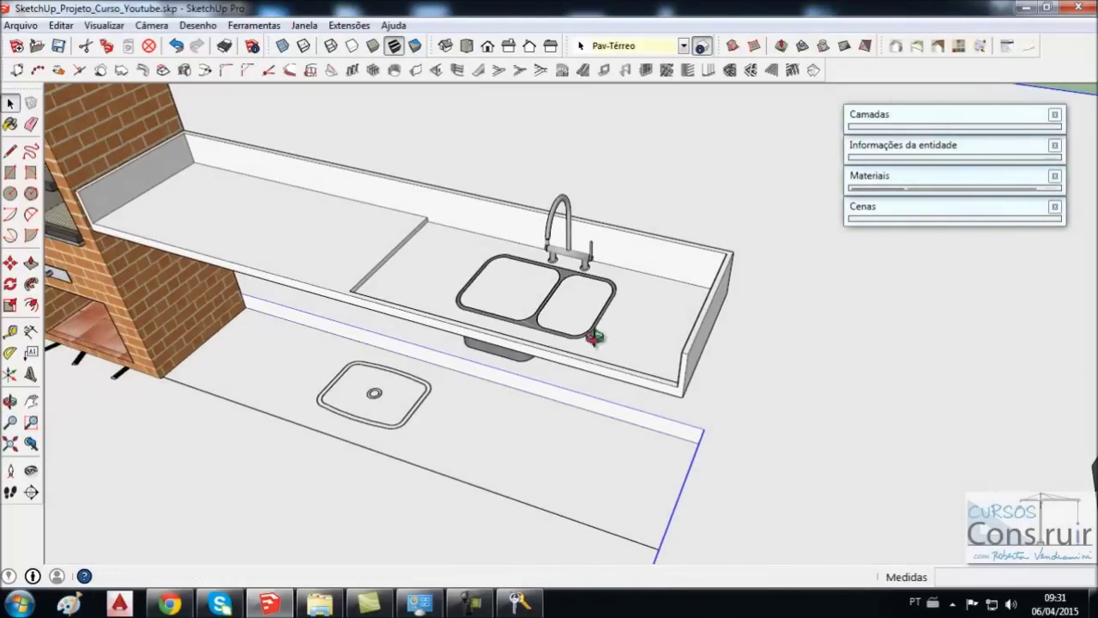
pyautogui.scroll(2, 565, 338)
pyautogui.moveTo(565, 338); pyautogui.dragTo(556, 330, button='middle')
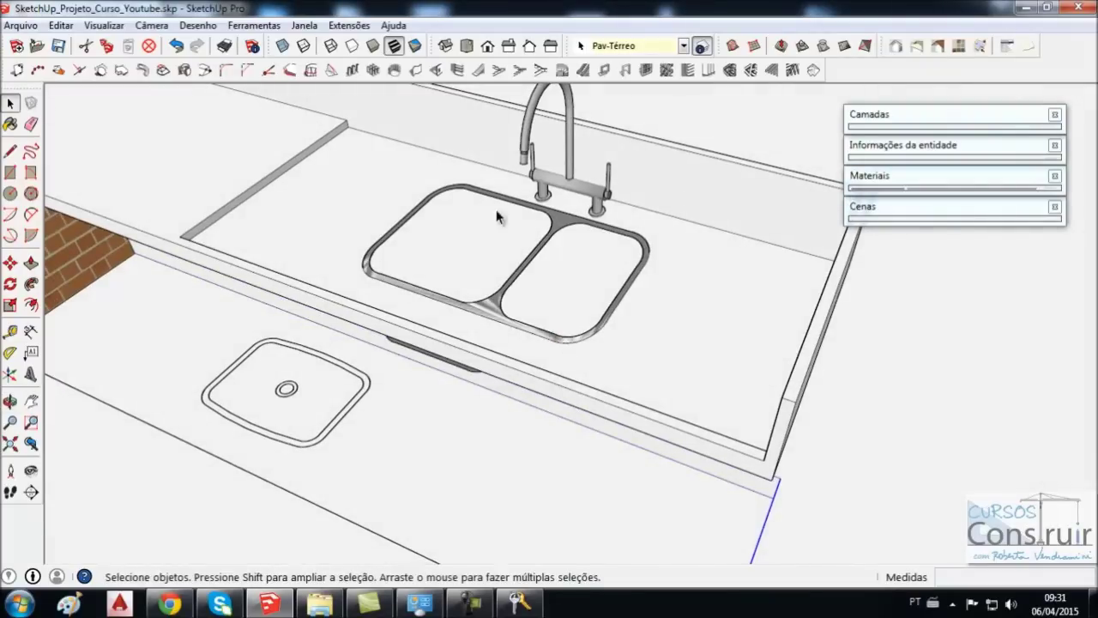
pyautogui.click(337, 251)
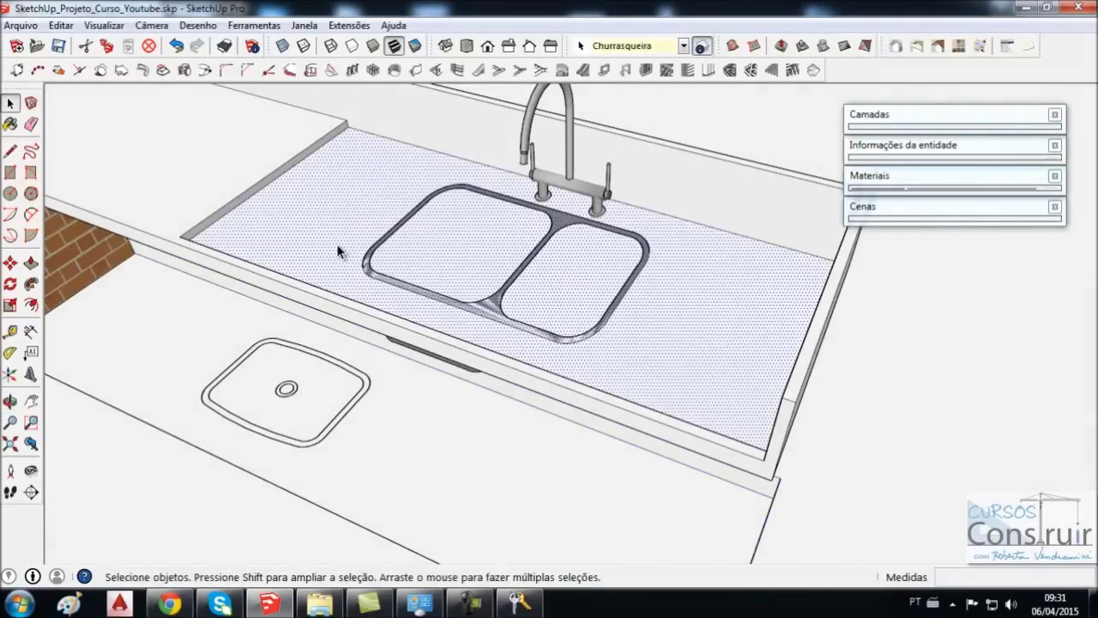
pyautogui.moveTo(706, 139)
pyautogui.mouseDown(button='middle')
pyautogui.moveTo(646, 297)
pyautogui.moveTo(652, 237)
pyautogui.moveTo(564, 355)
pyautogui.moveTo(571, 373)
pyautogui.moveTo(556, 311)
pyautogui.mouseUp(button='middle')
pyautogui.scroll(-2, 649, 368)
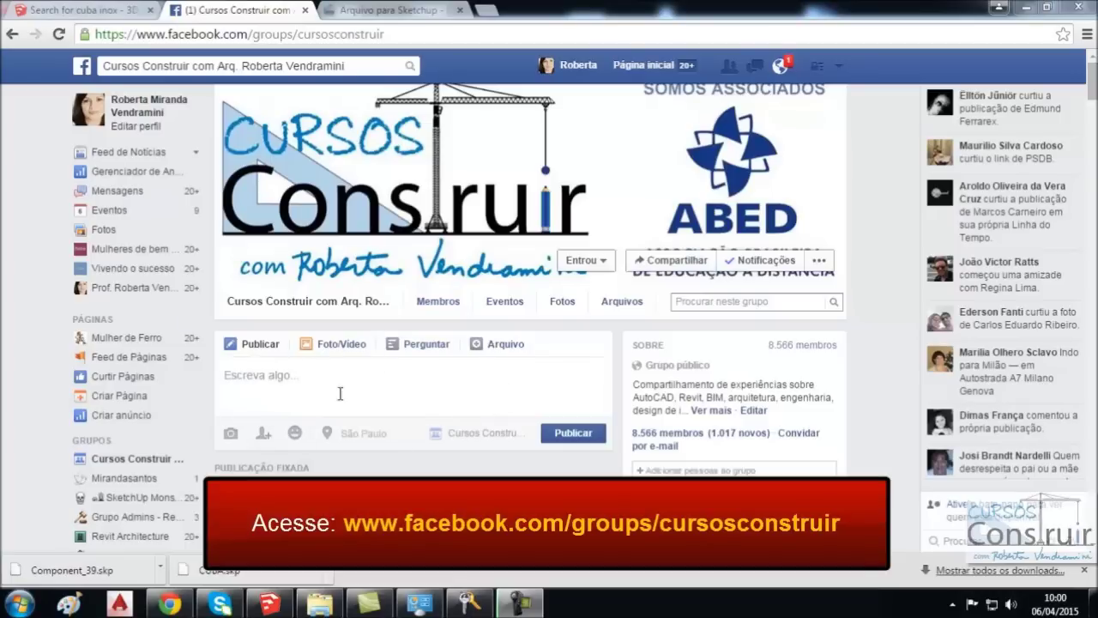
pyautogui.scroll(-3, 580, 336)
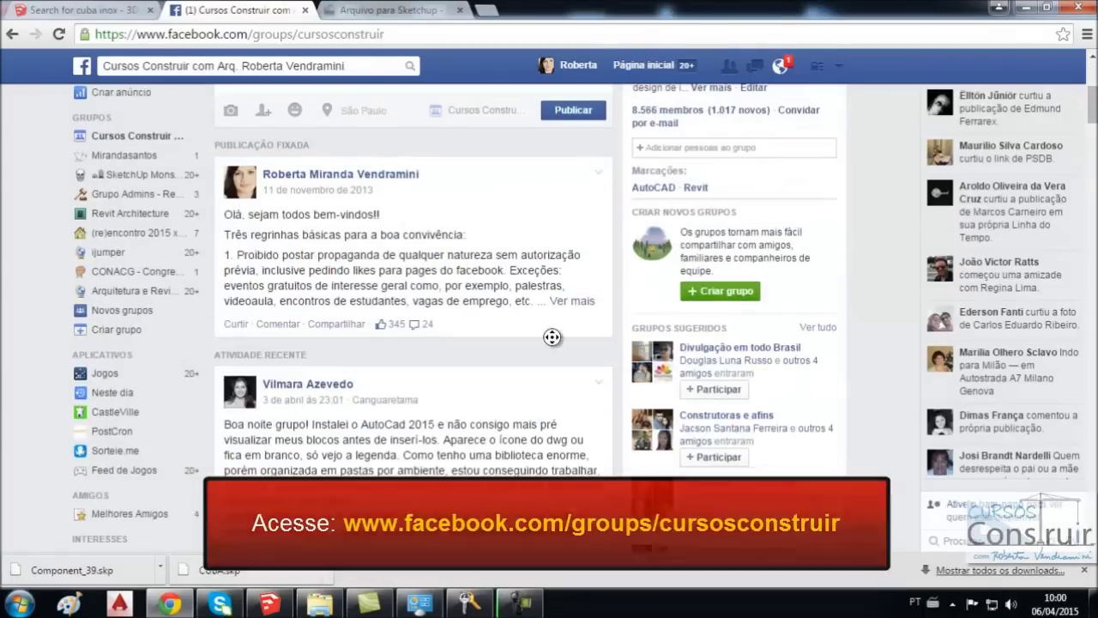
pyautogui.scroll(3, 554, 337)
pyautogui.scroll(-3, 703, 393)
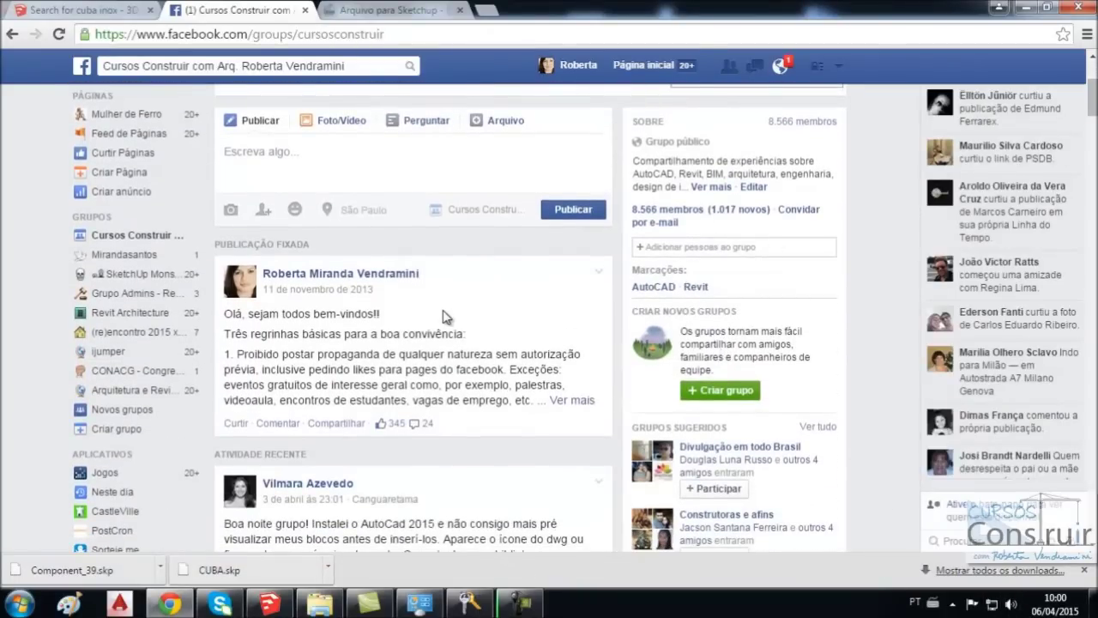
pyautogui.scroll(-2, 444, 316)
pyautogui.scroll(-1, 443, 292)
pyautogui.scroll(-1, 443, 266)
pyautogui.scroll(-1, 443, 265)
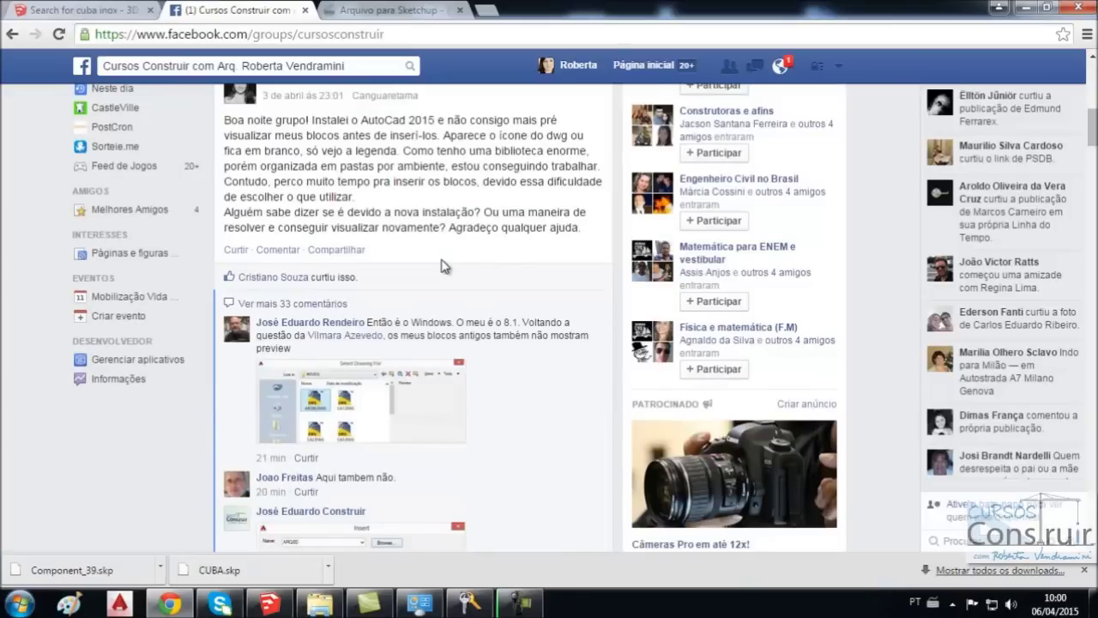
pyautogui.scroll(-1, 443, 266)
pyautogui.scroll(-1, 560, 386)
pyautogui.scroll(-1, 548, 326)
pyautogui.scroll(-1, 542, 302)
pyautogui.scroll(-2, 542, 302)
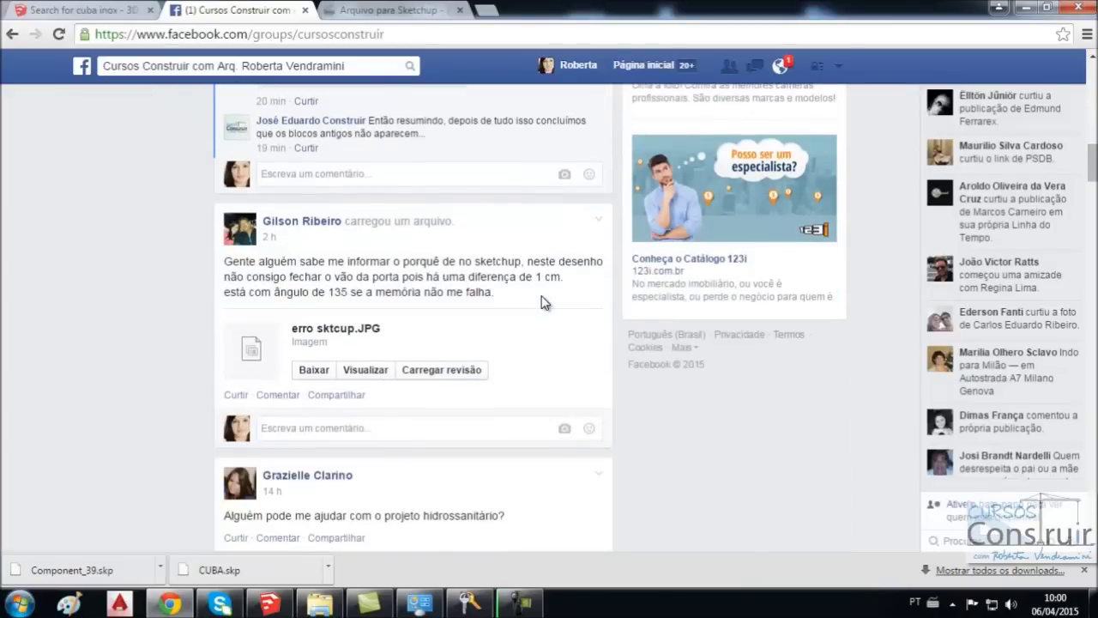
pyautogui.click(270, 604)
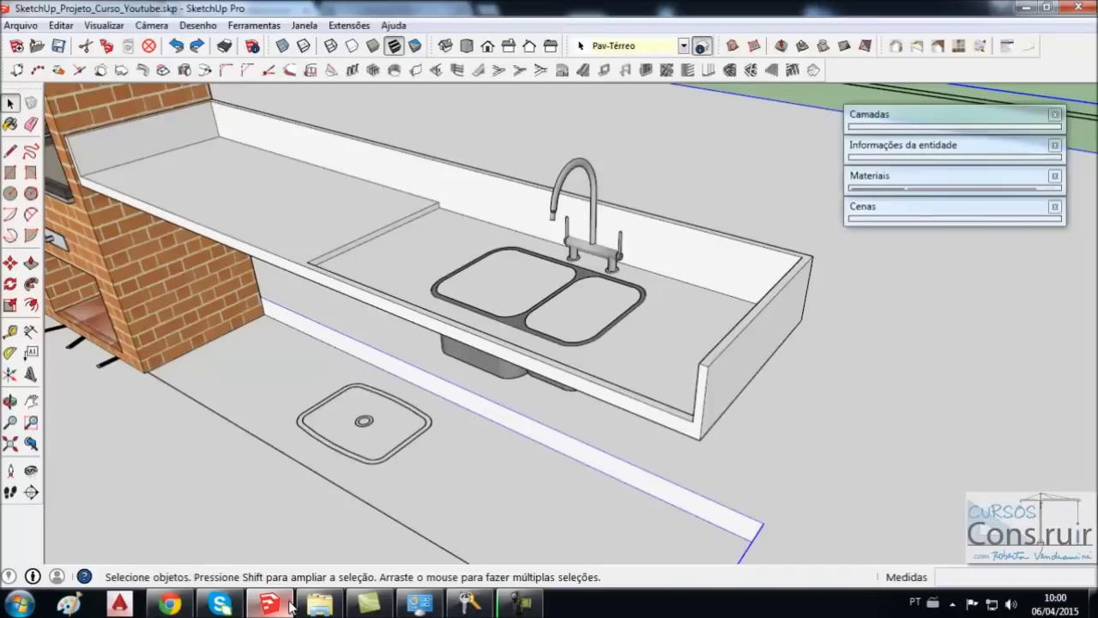
# - Orbit around the countertop and sinks to bring the step face into view
pyautogui.moveTo(750, 367)
pyautogui.mouseDown(button='middle')
pyautogui.moveTo(912, 370)
pyautogui.moveTo(887, 372)
pyautogui.mouseUp(button='middle')
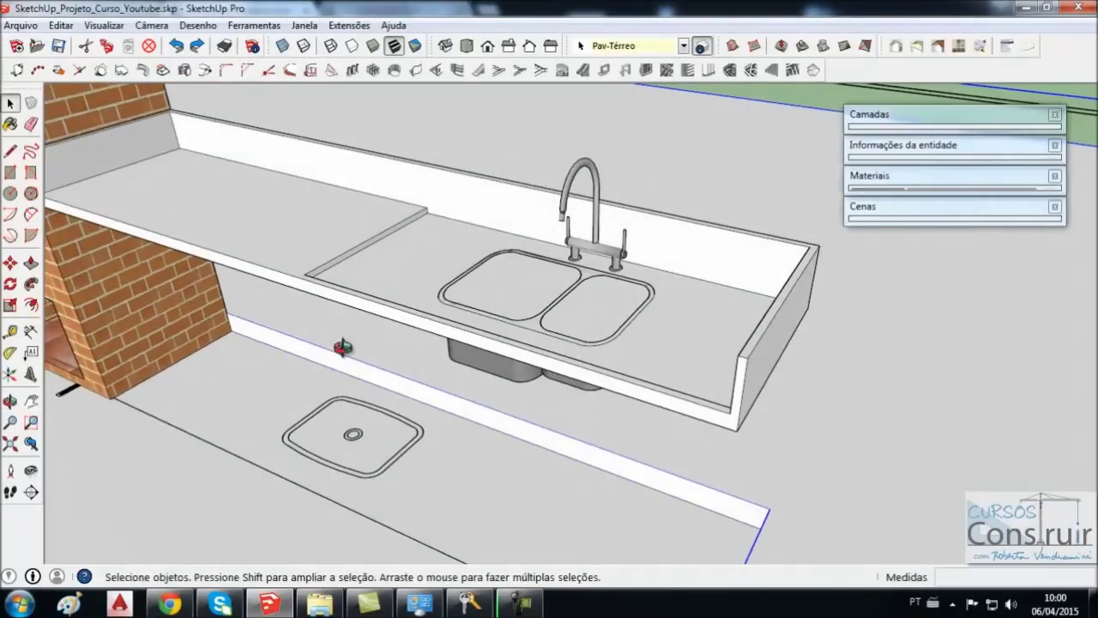
pyautogui.scroll(3, 342, 346)
pyautogui.moveTo(343, 346); pyautogui.dragTo(613, 429, button='middle')
pyautogui.scroll(-2, 877, 253)
pyautogui.scroll(-2, 845, 282)
pyautogui.moveTo(846, 283)
pyautogui.mouseDown(button='middle')
pyautogui.moveTo(784, 355)
pyautogui.moveTo(381, 310)
pyautogui.mouseUp(button='middle')
pyautogui.moveTo(589, 352)
pyautogui.mouseDown(button='middle')
pyautogui.moveTo(454, 307)
pyautogui.moveTo(462, 276)
pyautogui.mouseUp(button='middle')
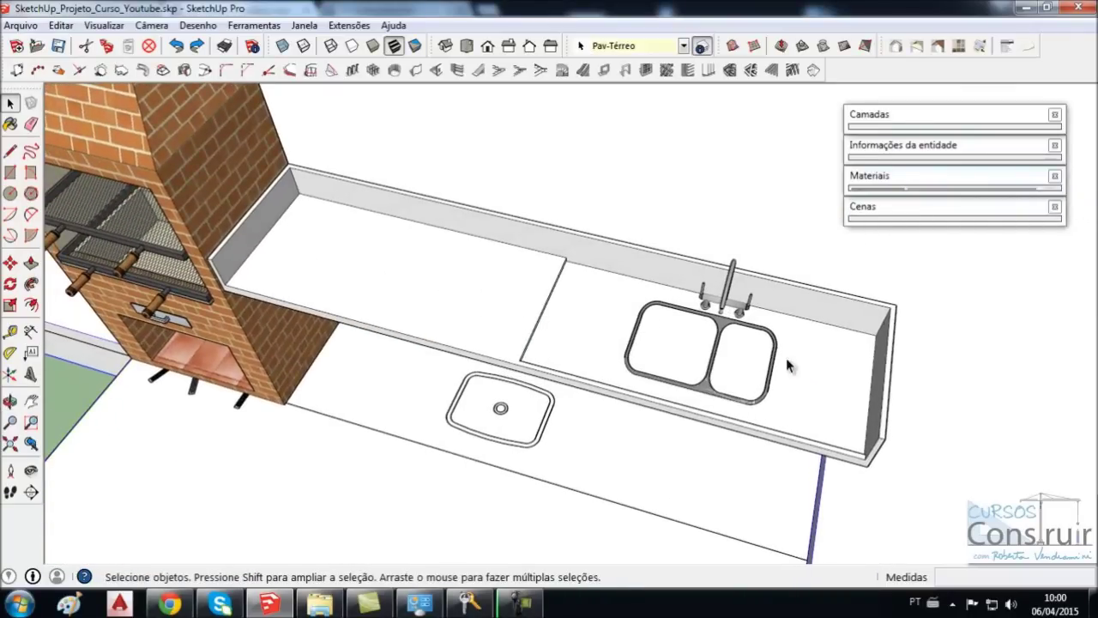
pyautogui.moveTo(725, 388)
pyautogui.mouseDown(button='middle')
pyautogui.moveTo(889, 375)
pyautogui.moveTo(846, 318)
pyautogui.moveTo(666, 291)
pyautogui.mouseUp(button='middle')
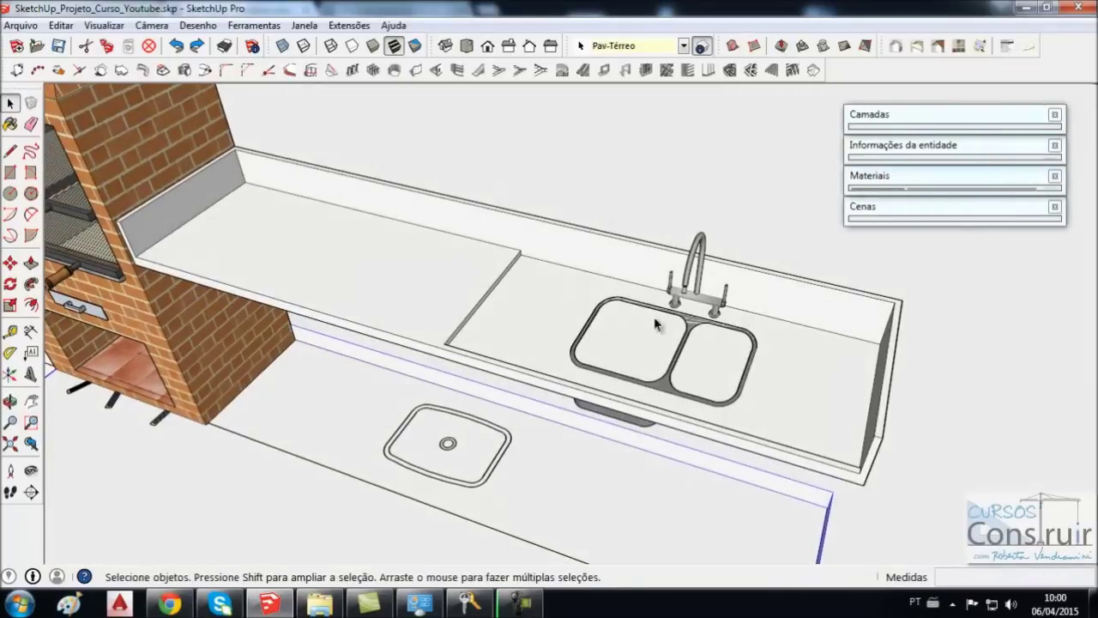
pyautogui.scroll(2, 694, 347)
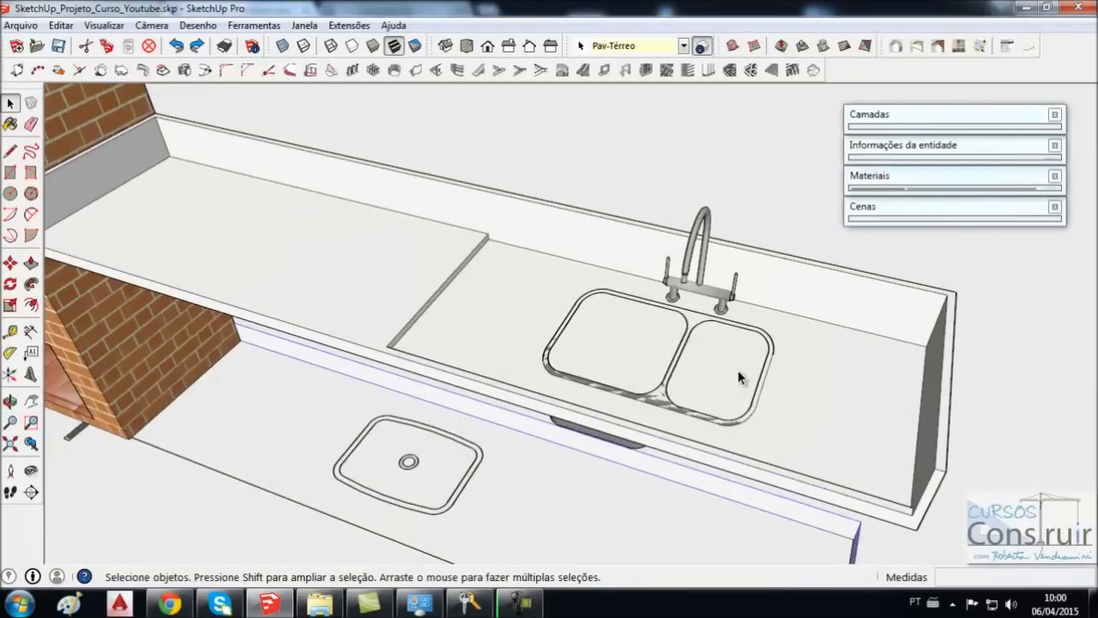
pyautogui.scroll(-1, 387, 297)
pyautogui.scroll(-2, 377, 290)
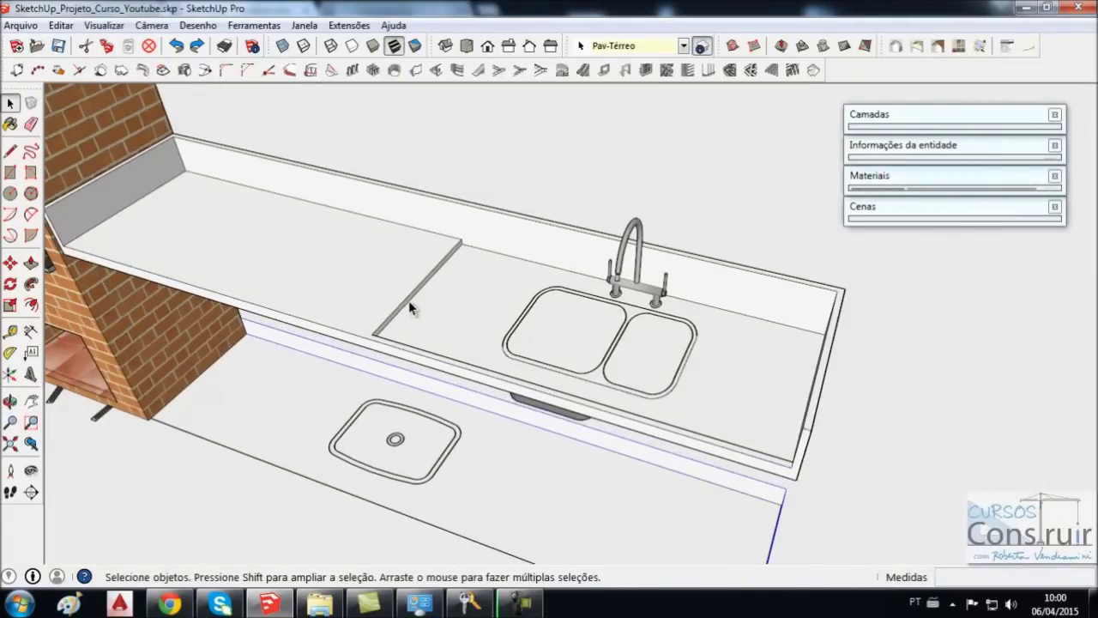
pyautogui.scroll(1, 445, 302)
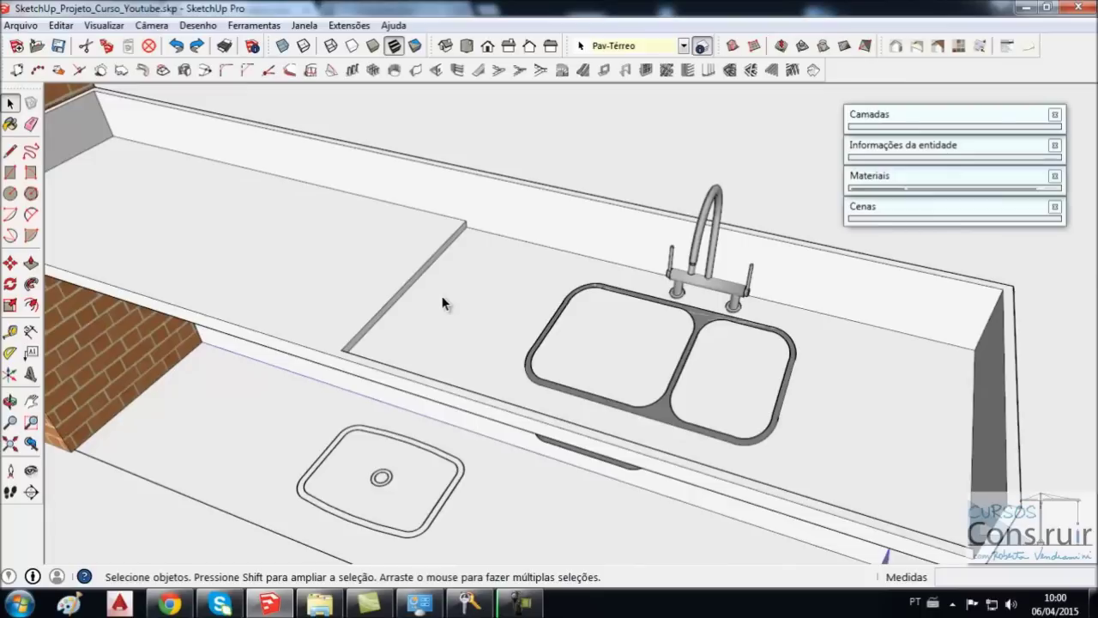
pyautogui.scroll(1, 389, 302)
# - Push the countertop's step face 0,50 m to the left with Push/Pull
pyautogui.click(30, 262)
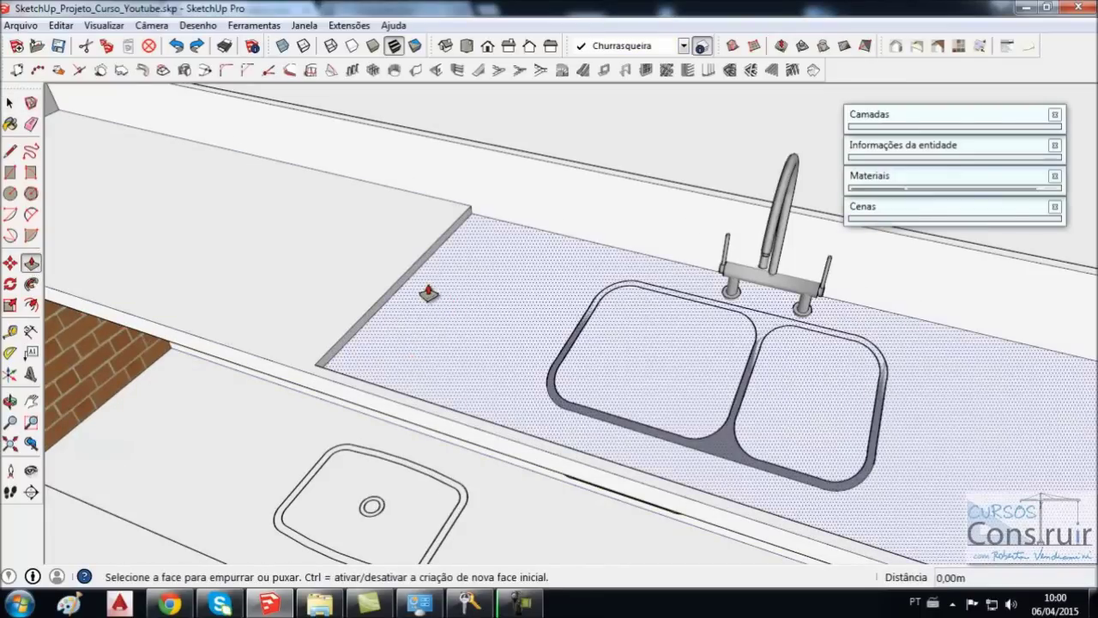
pyautogui.click(380, 313)
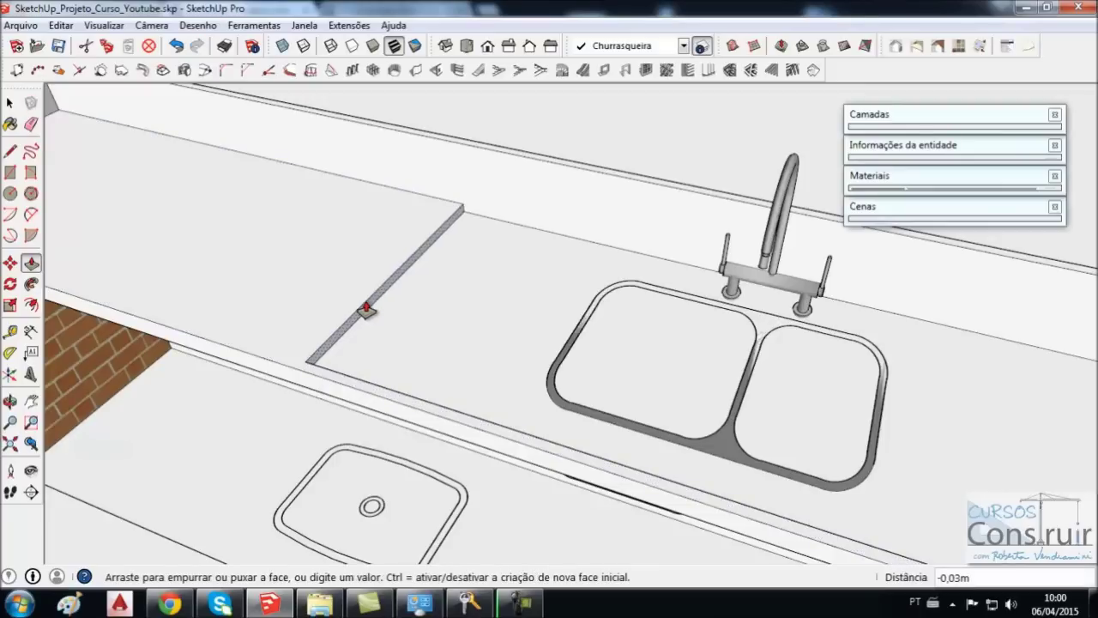
pyautogui.write(',5')
pyautogui.press('Return')
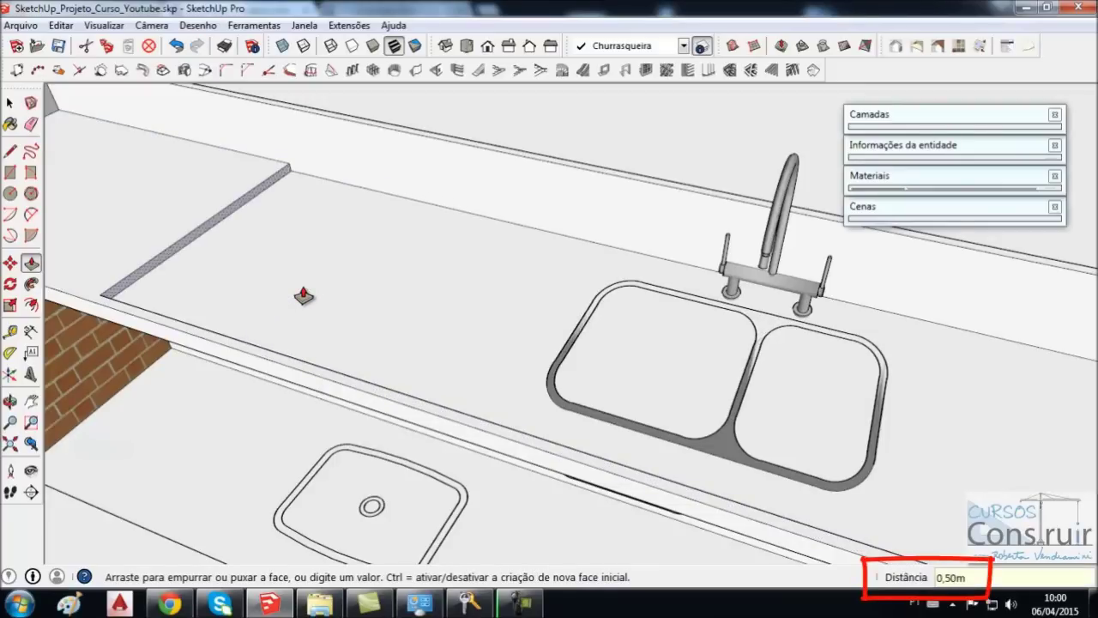
pyautogui.press('space')
pyautogui.moveTo(303, 295)
pyautogui.mouseDown(button='middle')
pyautogui.moveTo(377, 346)
pyautogui.moveTo(429, 362)
pyautogui.moveTo(485, 417)
pyautogui.mouseUp(button='middle')
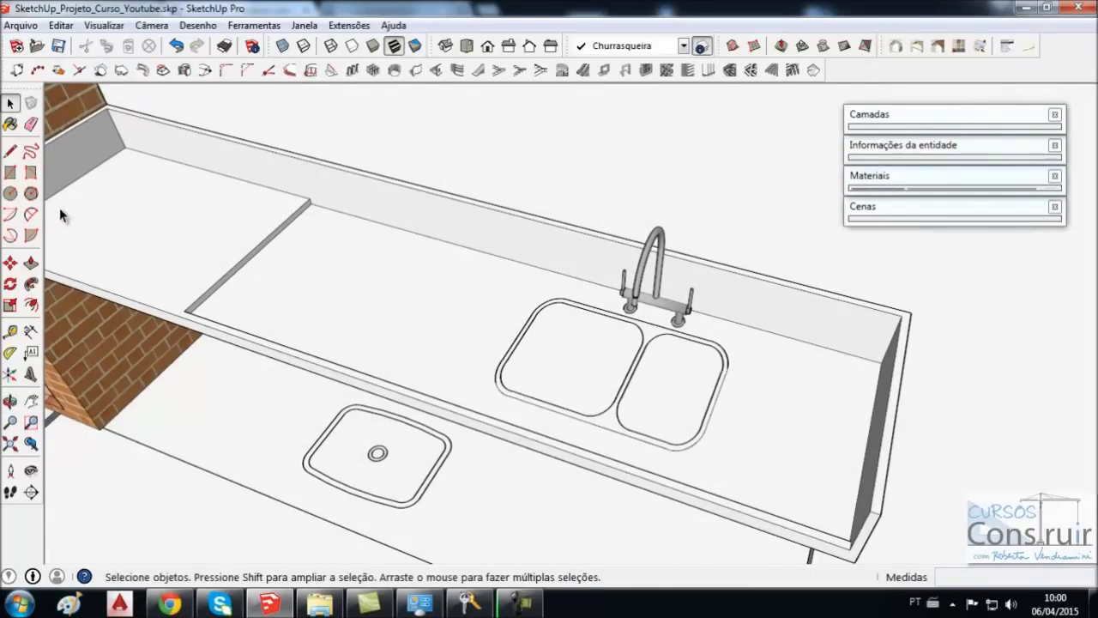
# - Shift the sink and faucet group 0,25 m to the left on the countertop
pyautogui.click(11, 153)
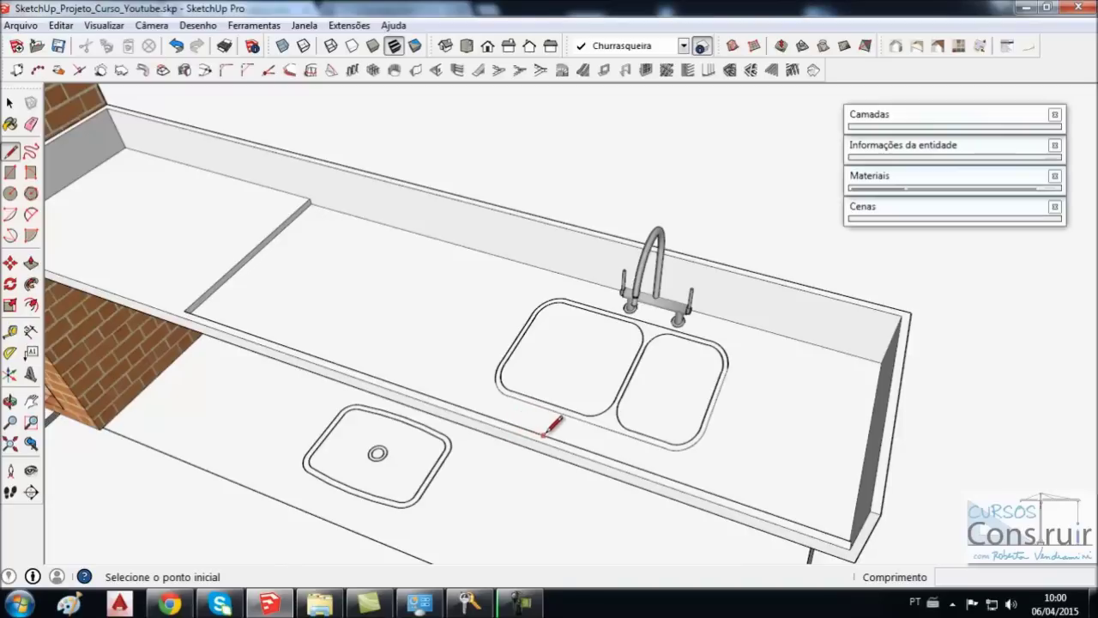
pyautogui.click(473, 410)
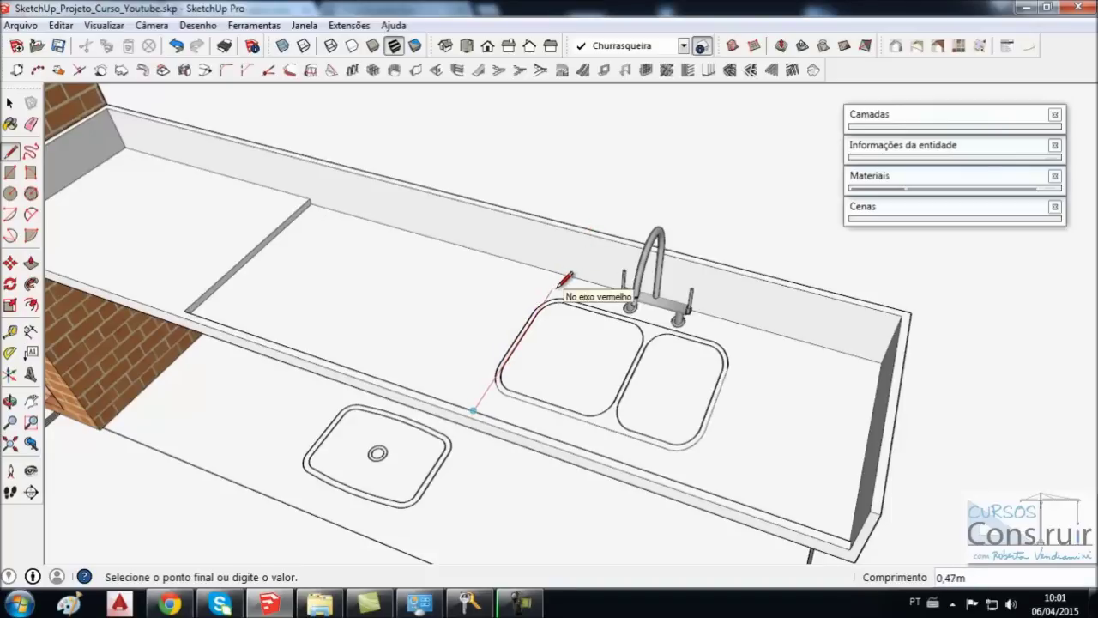
pyautogui.press('space')
pyautogui.moveTo(576, 404)
pyautogui.mouseDown(button='middle')
pyautogui.moveTo(568, 372)
pyautogui.moveTo(589, 413)
pyautogui.mouseUp(button='middle')
pyautogui.click(588, 412)
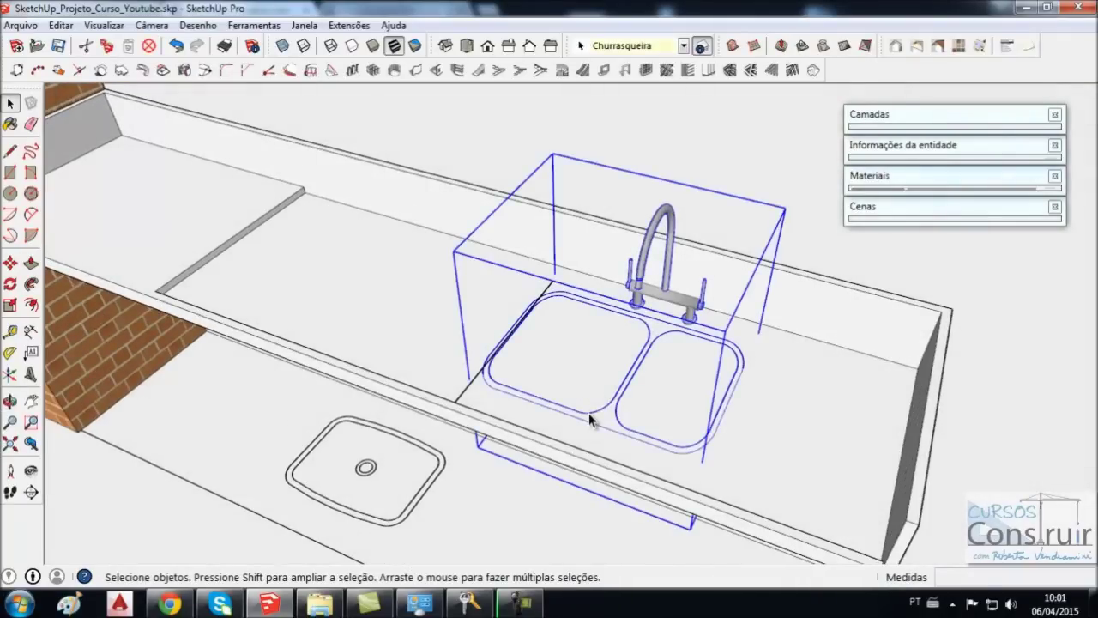
pyautogui.press('m')
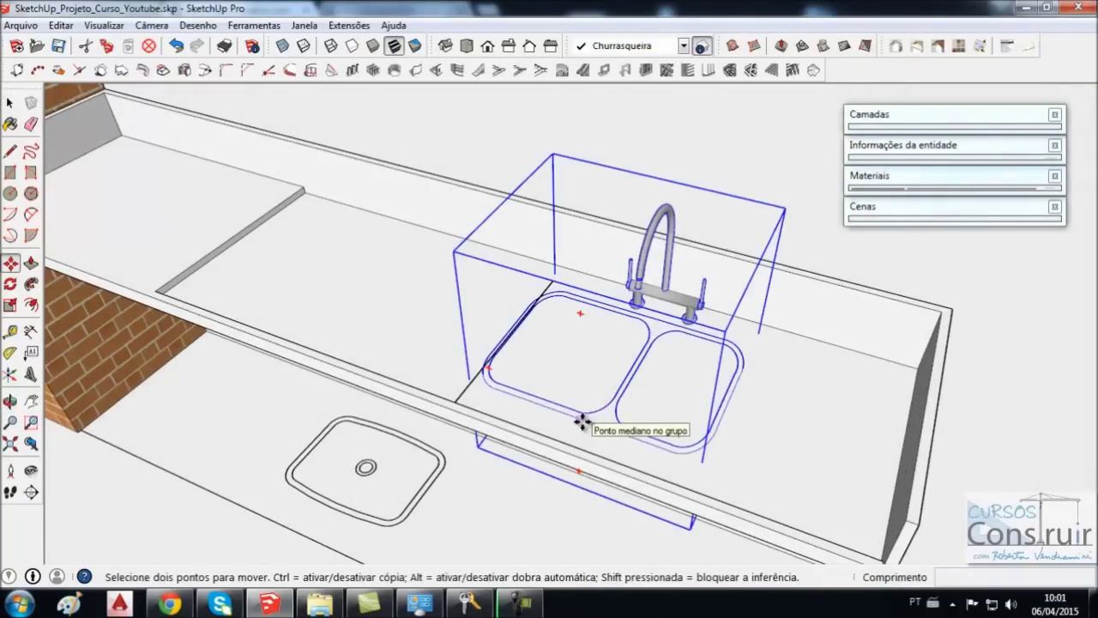
pyautogui.click(581, 420)
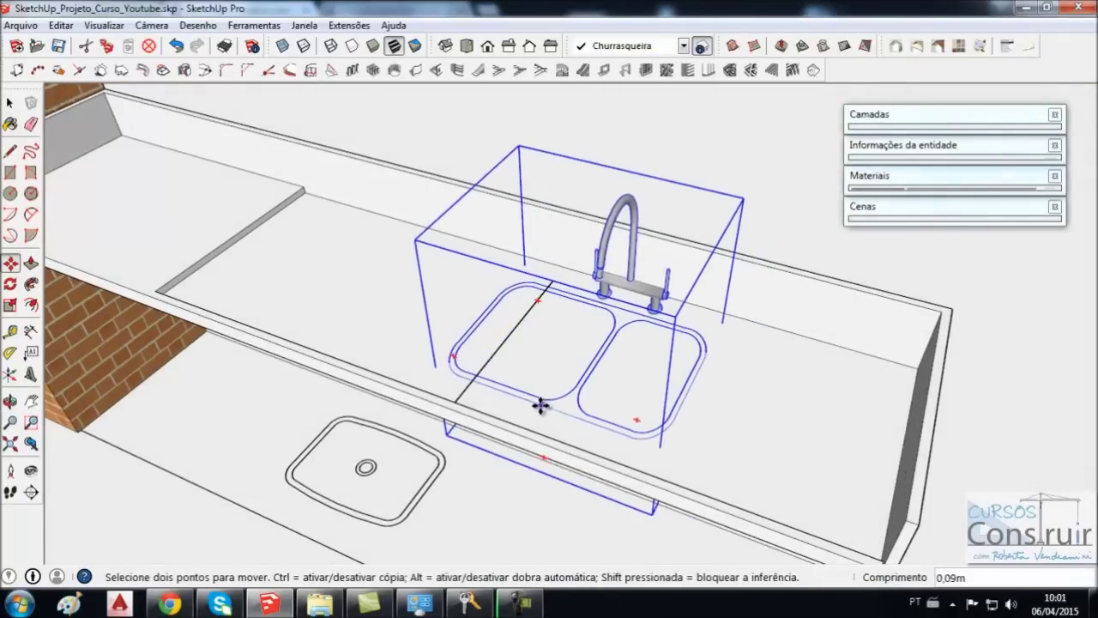
pyautogui.click(476, 381)
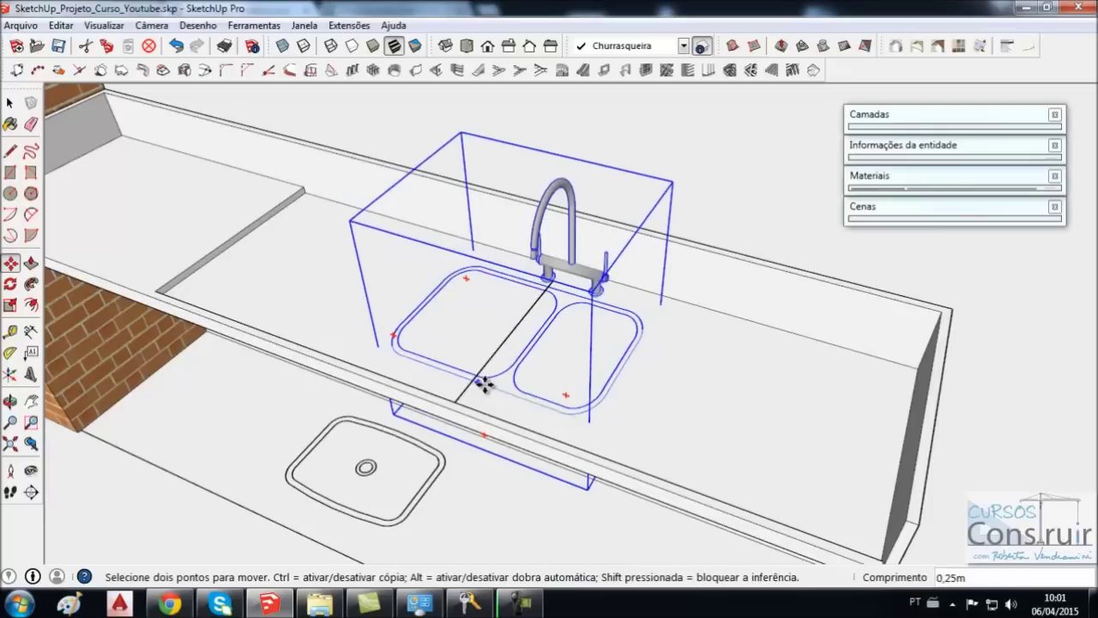
pyautogui.press('space')
# - Delete the stray line crossing the countertop
pyautogui.click(487, 393)
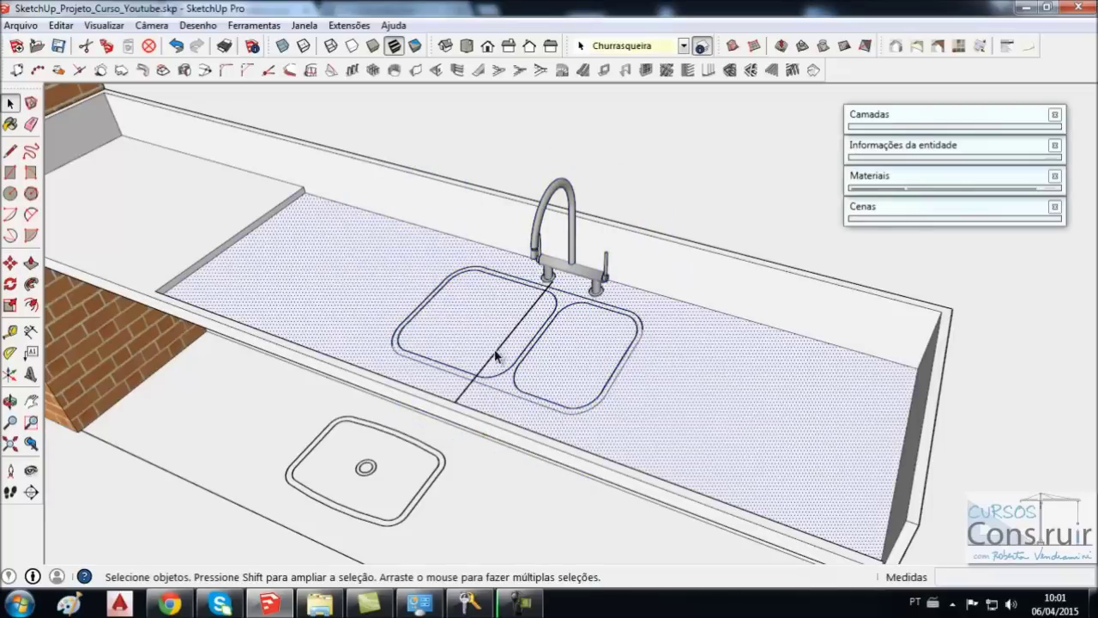
pyautogui.click(516, 324)
pyautogui.press('Delete')
pyautogui.moveTo(515, 336)
pyautogui.mouseDown(button='middle')
pyautogui.moveTo(535, 372)
pyautogui.moveTo(620, 373)
pyautogui.moveTo(527, 429)
pyautogui.moveTo(465, 412)
pyautogui.moveTo(486, 369)
pyautogui.mouseUp(button='middle')
pyautogui.moveTo(349, 328)
pyautogui.mouseDown(button='middle')
pyautogui.moveTo(503, 363)
pyautogui.moveTo(464, 287)
pyautogui.mouseUp(button='middle')
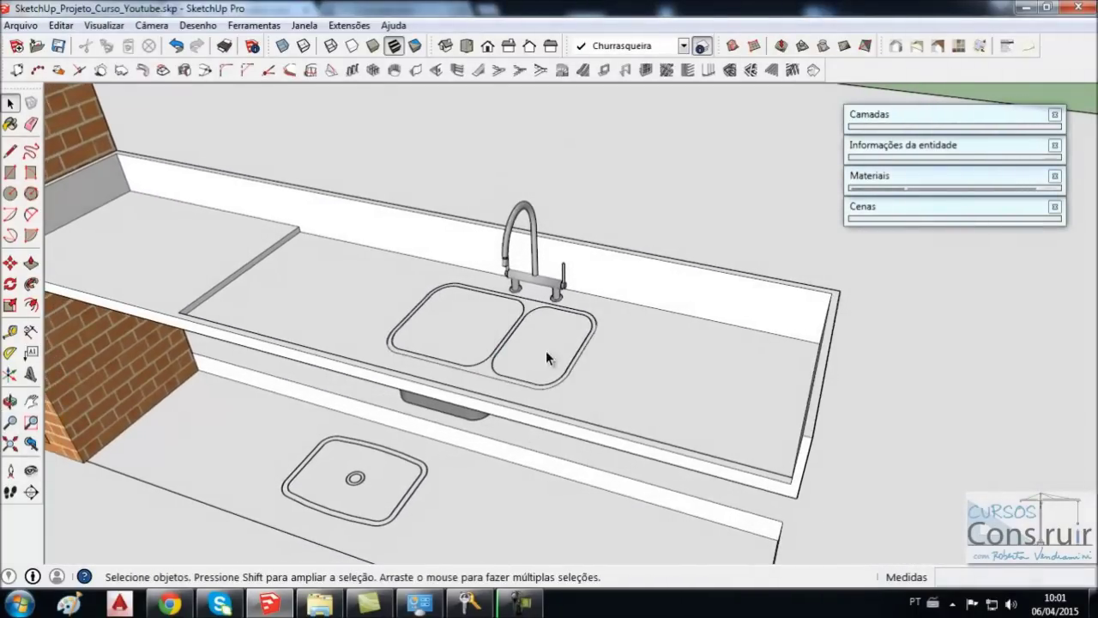
pyautogui.moveTo(546, 350)
pyautogui.mouseDown(button='middle')
pyautogui.moveTo(543, 391)
pyautogui.moveTo(597, 350)
pyautogui.mouseUp(button='middle')
pyautogui.scroll(3, 597, 350)
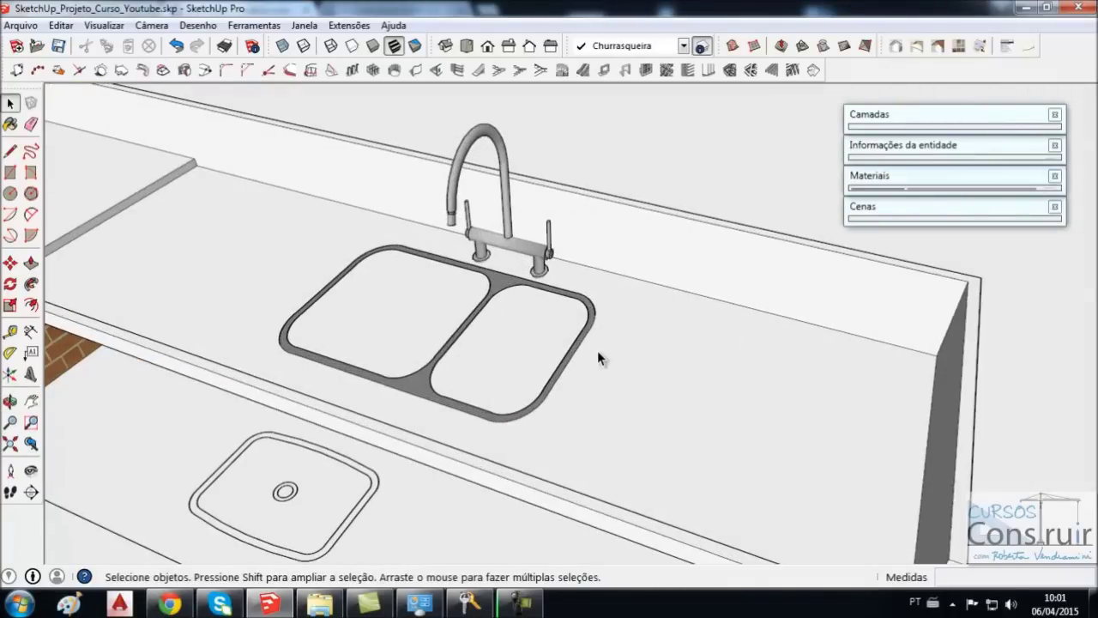
pyautogui.doubleClick(504, 275)
pyautogui.click(500, 276)
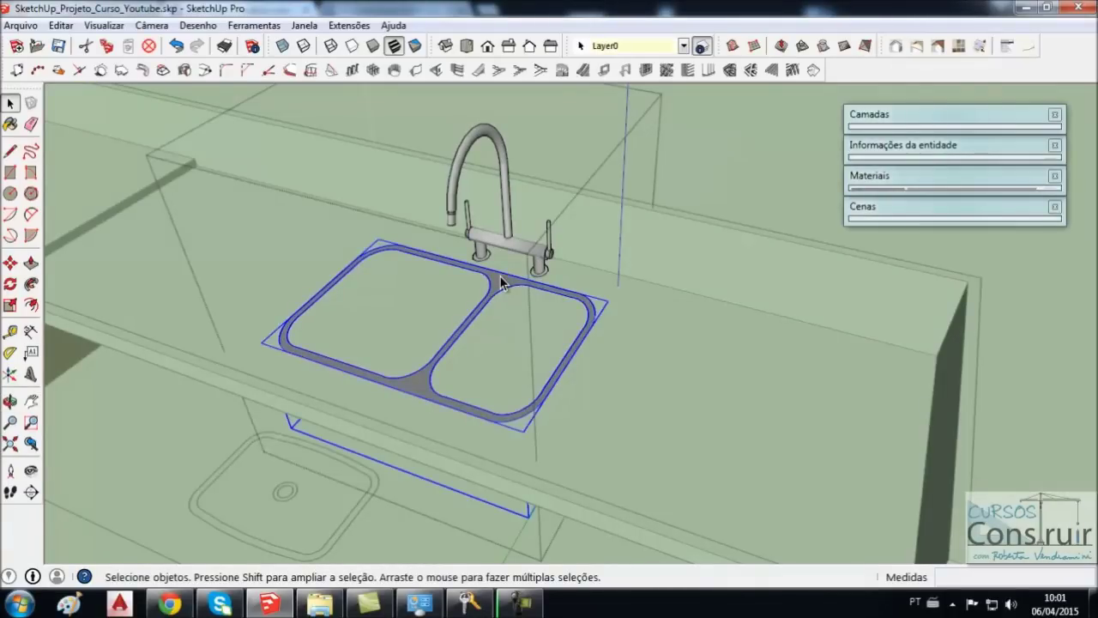
pyautogui.doubleClick(500, 277)
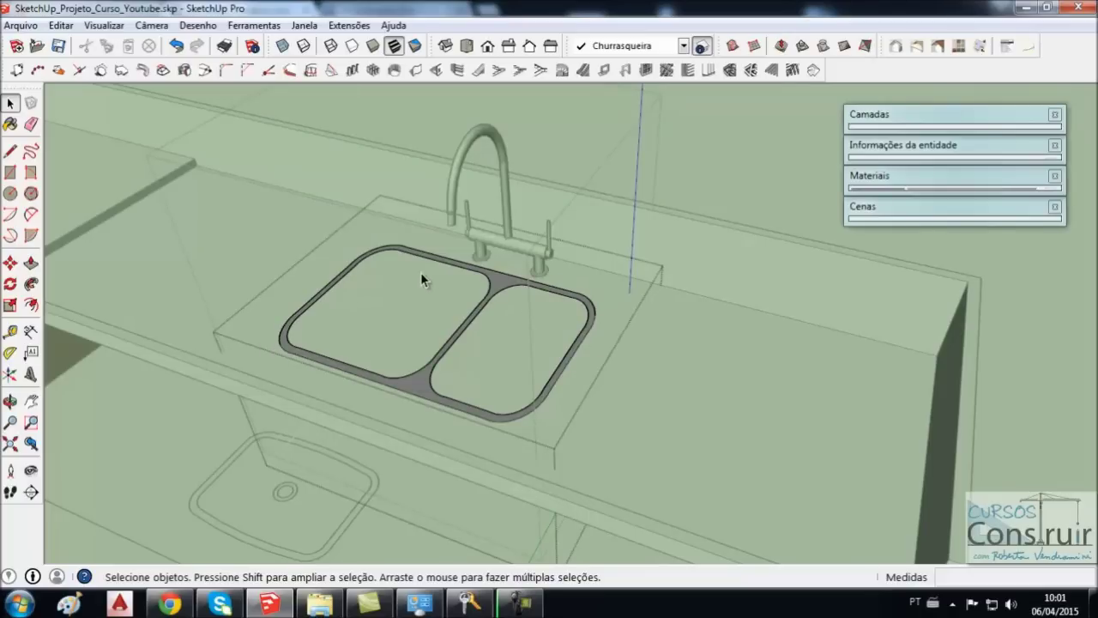
pyautogui.click(697, 177)
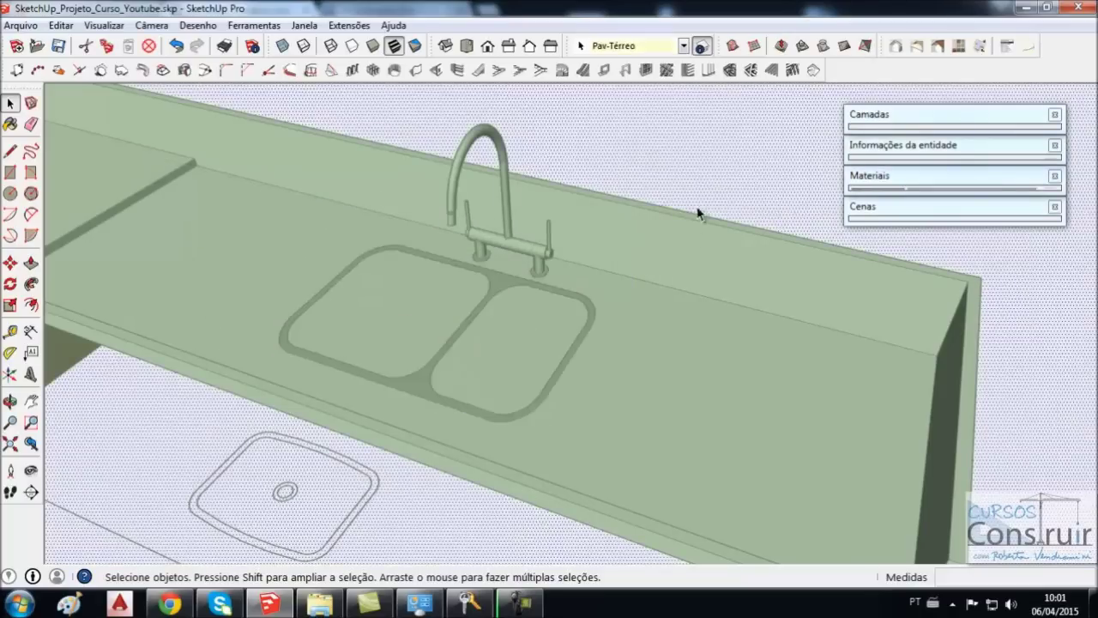
pyautogui.scroll(-3, 603, 327)
pyautogui.scroll(-3, 530, 316)
pyautogui.scroll(-2, 374, 440)
pyautogui.scroll(-2, 463, 352)
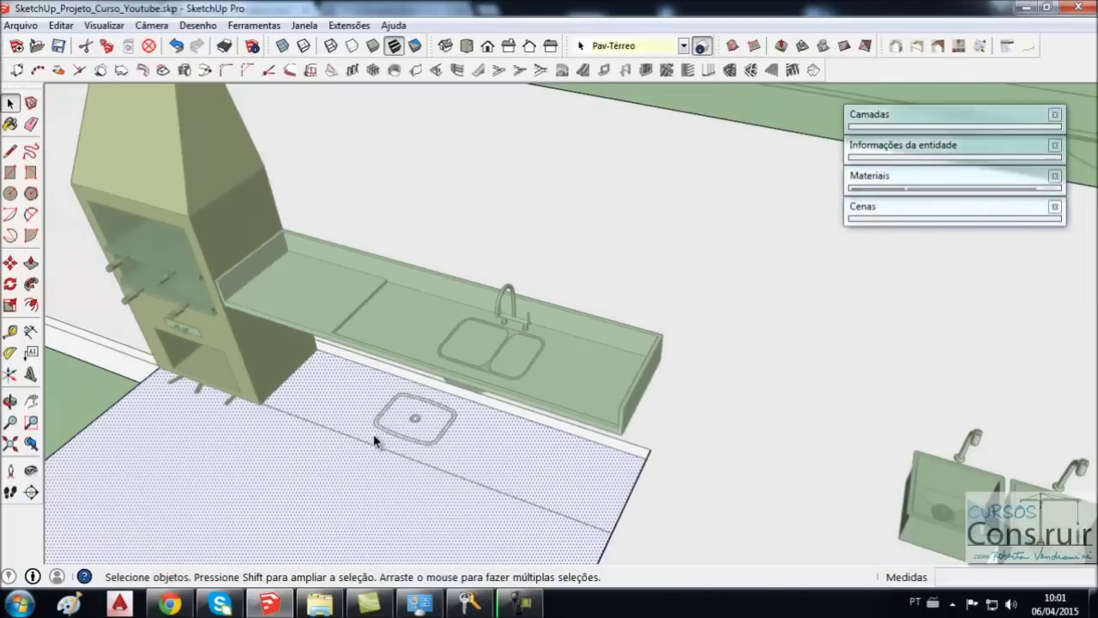
pyautogui.click(723, 105)
pyautogui.scroll(2, 510, 328)
pyautogui.scroll(2, 424, 307)
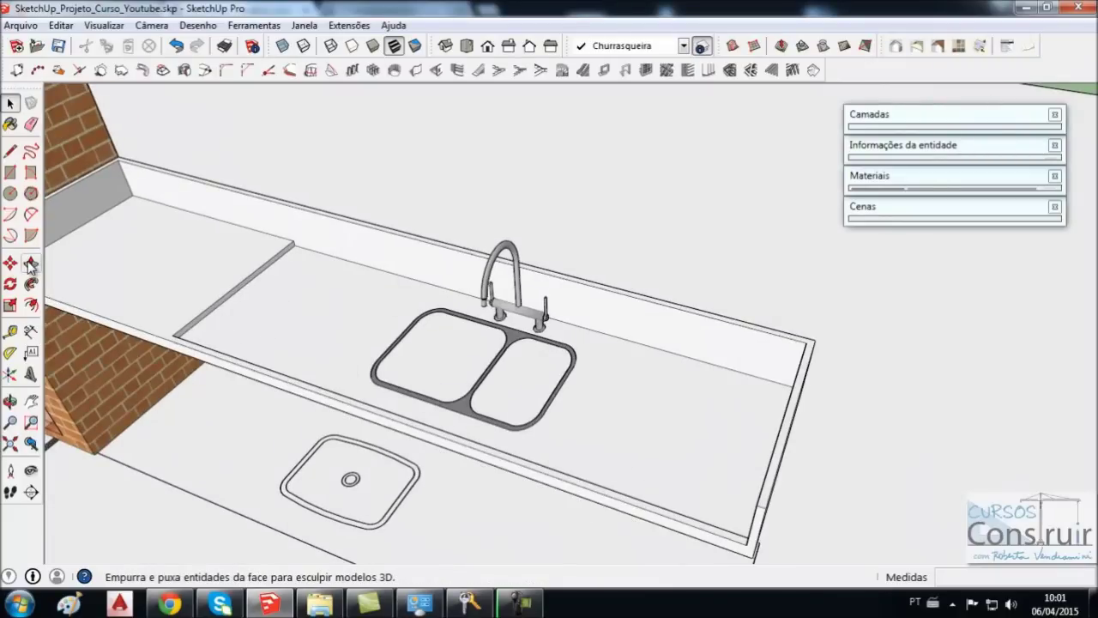
pyautogui.moveTo(378, 314)
pyautogui.mouseDown(button='middle')
pyautogui.moveTo(657, 372)
pyautogui.moveTo(558, 364)
pyautogui.moveTo(520, 372)
pyautogui.moveTo(515, 397)
pyautogui.moveTo(553, 407)
pyautogui.moveTo(518, 399)
pyautogui.moveTo(577, 339)
pyautogui.mouseUp(button='middle')
pyautogui.click(571, 304)
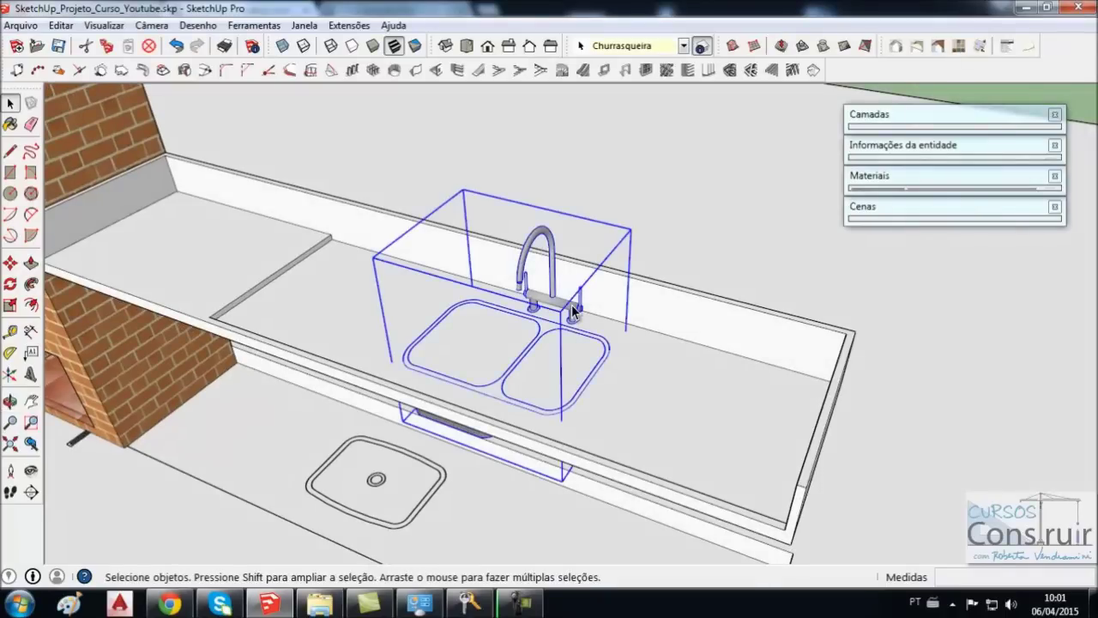
pyautogui.rightClick(571, 304)
pyautogui.click(616, 259)
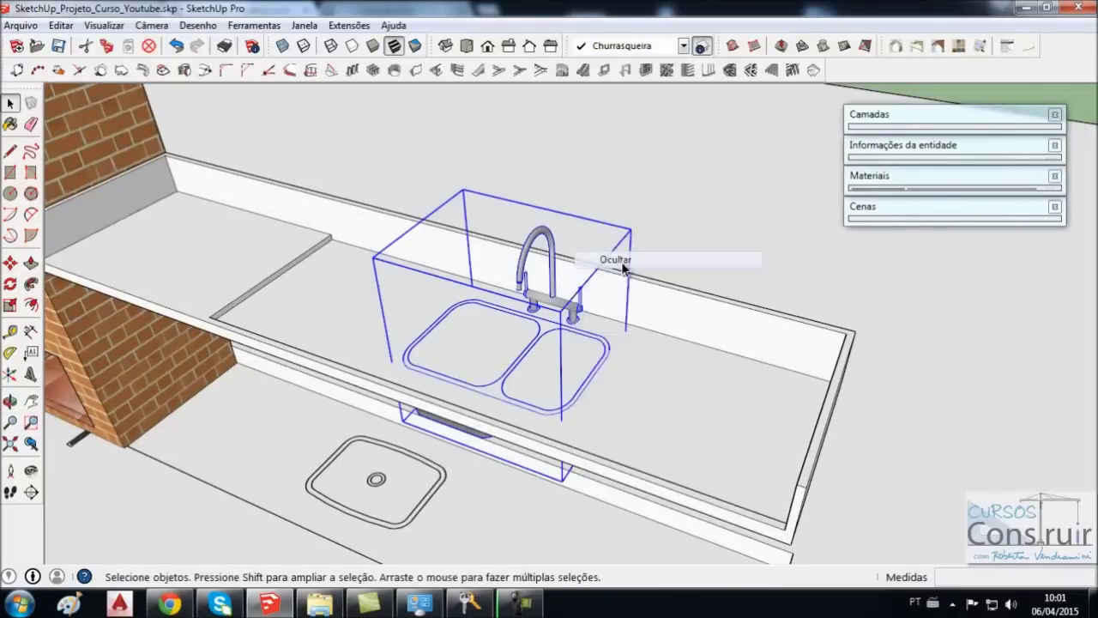
pyautogui.moveTo(621, 266); pyautogui.dragTo(672, 432, button='middle')
pyautogui.moveTo(506, 403)
pyautogui.mouseDown(button='middle')
pyautogui.moveTo(520, 414)
pyautogui.moveTo(533, 373)
pyautogui.mouseUp(button='middle')
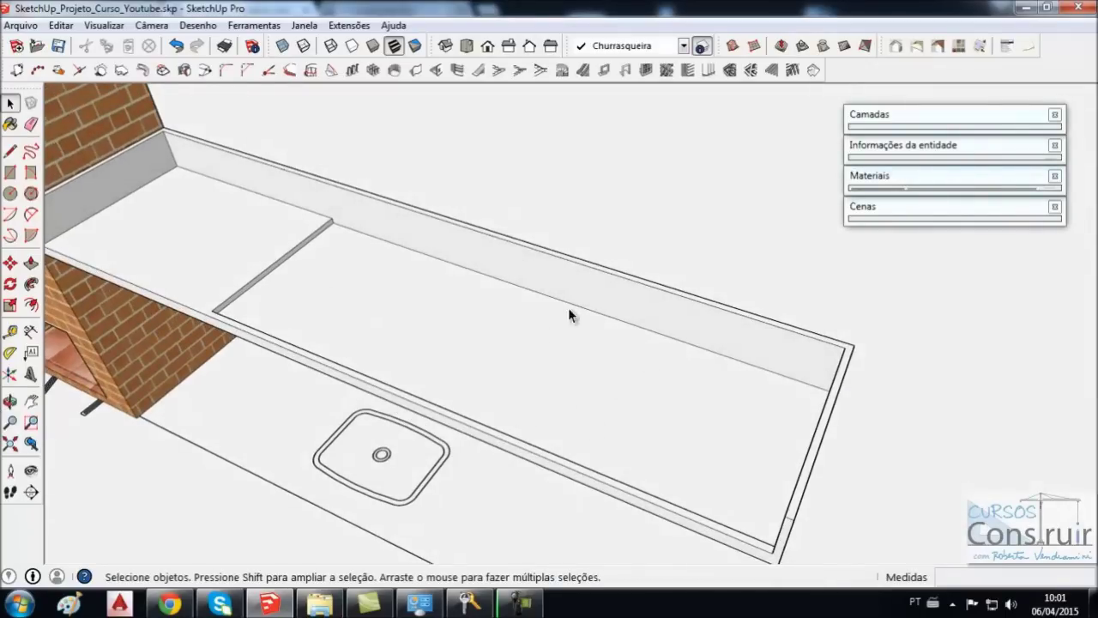
pyautogui.click(59, 27)
pyautogui.moveTo(88, 258)
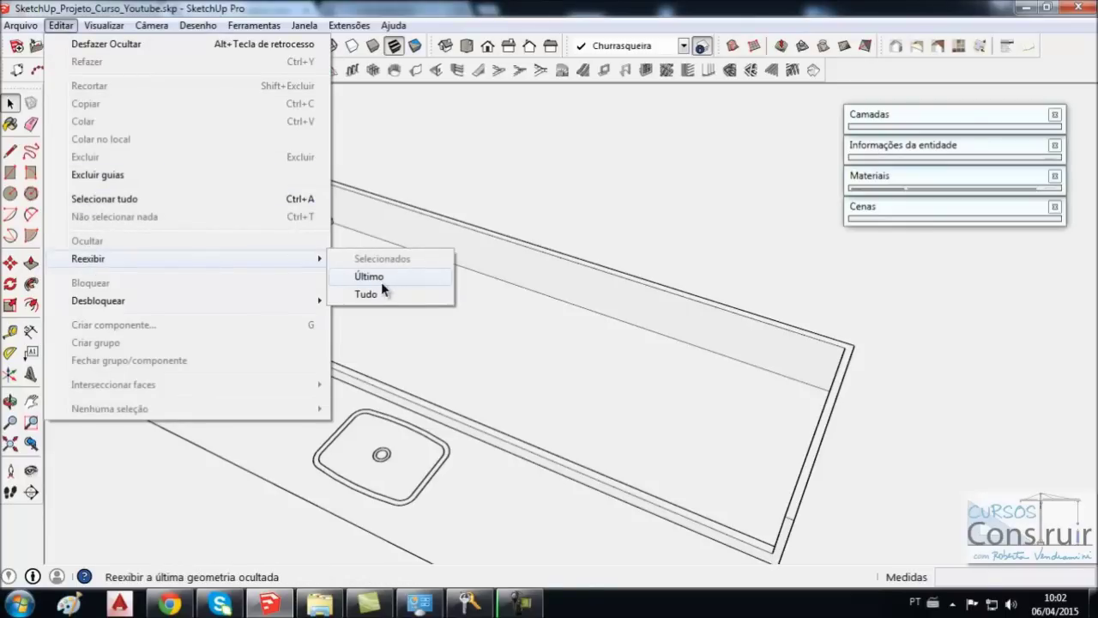
pyautogui.click(369, 276)
pyautogui.moveTo(585, 332); pyautogui.dragTo(612, 275, button='middle')
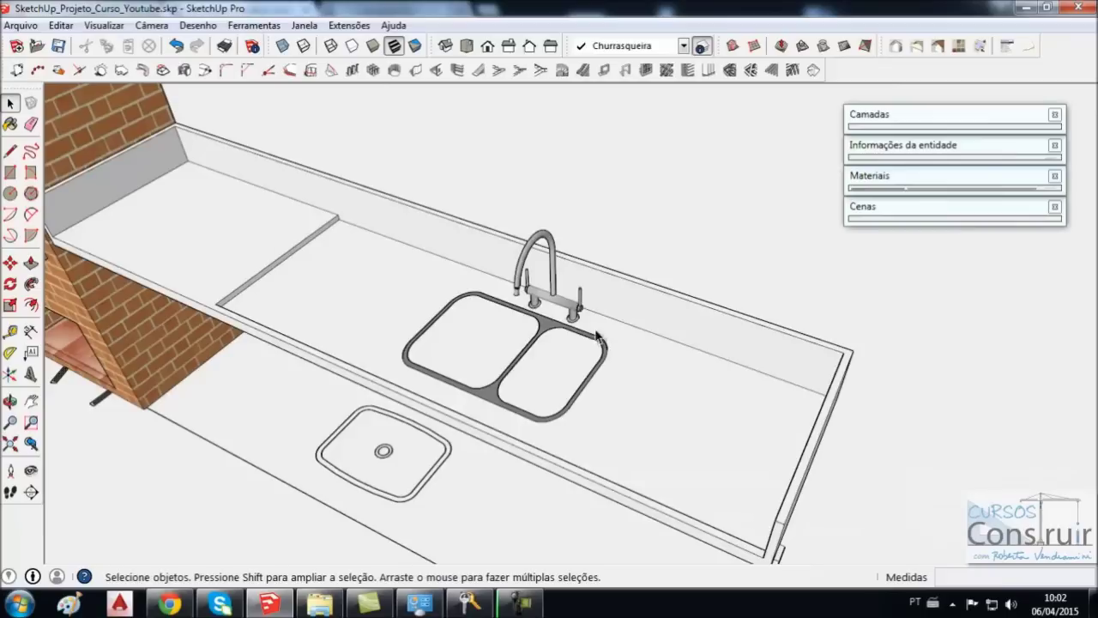
pyautogui.moveTo(598, 337)
pyautogui.mouseDown(button='middle')
pyautogui.moveTo(605, 385)
pyautogui.moveTo(632, 319)
pyautogui.moveTo(605, 347)
pyautogui.mouseUp(button='middle')
pyautogui.tripleClick(688, 422)
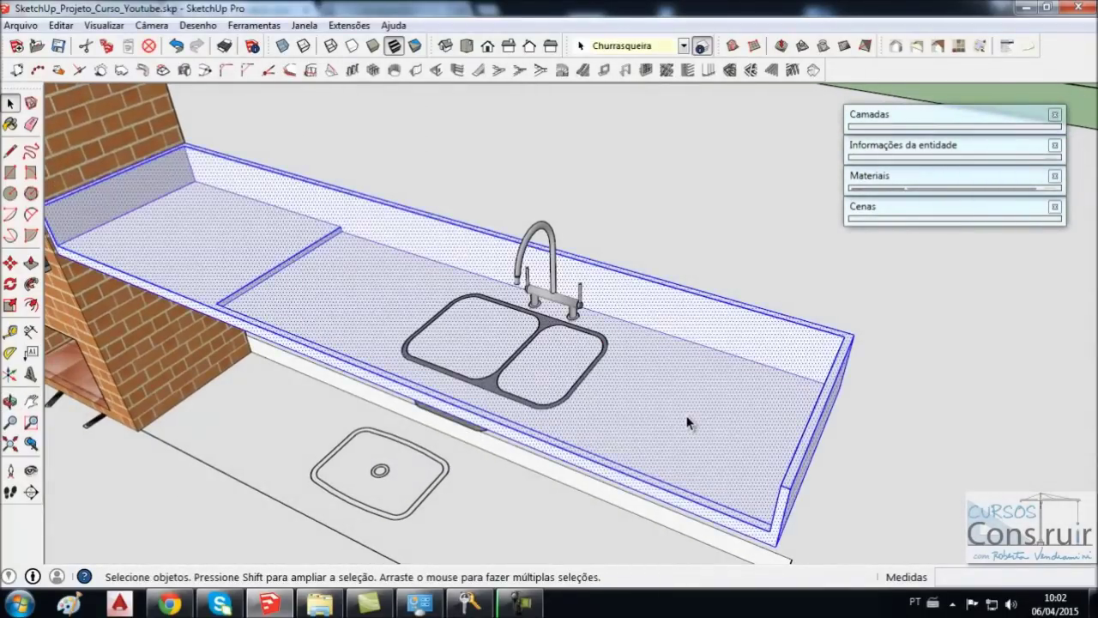
# - Intersect the sink and faucet with the model via Interseccionar faces > Com o modelo
pyautogui.moveTo(422, 347); pyautogui.dragTo(433, 345, button='middle')
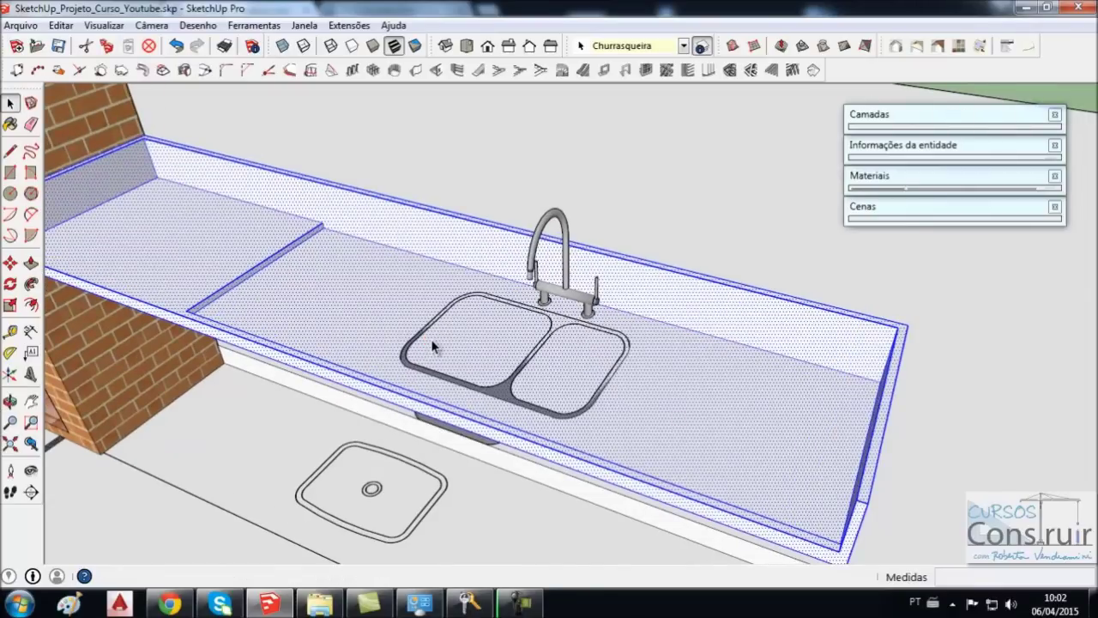
pyautogui.keyDown('shift'); pyautogui.click(551, 290); pyautogui.keyUp('shift')
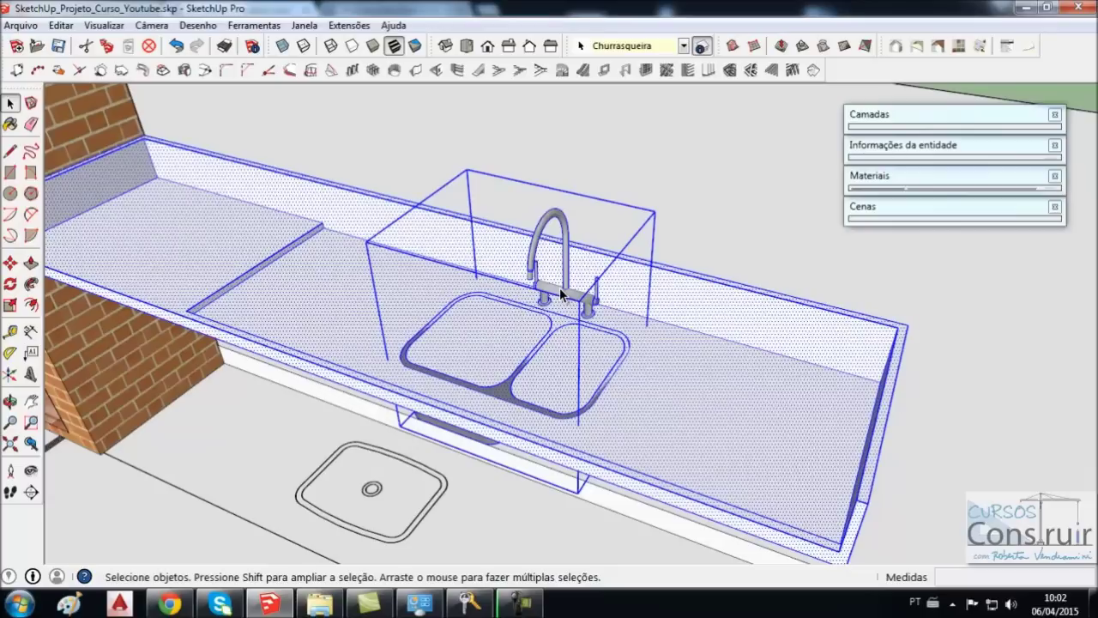
pyautogui.rightClick(560, 287)
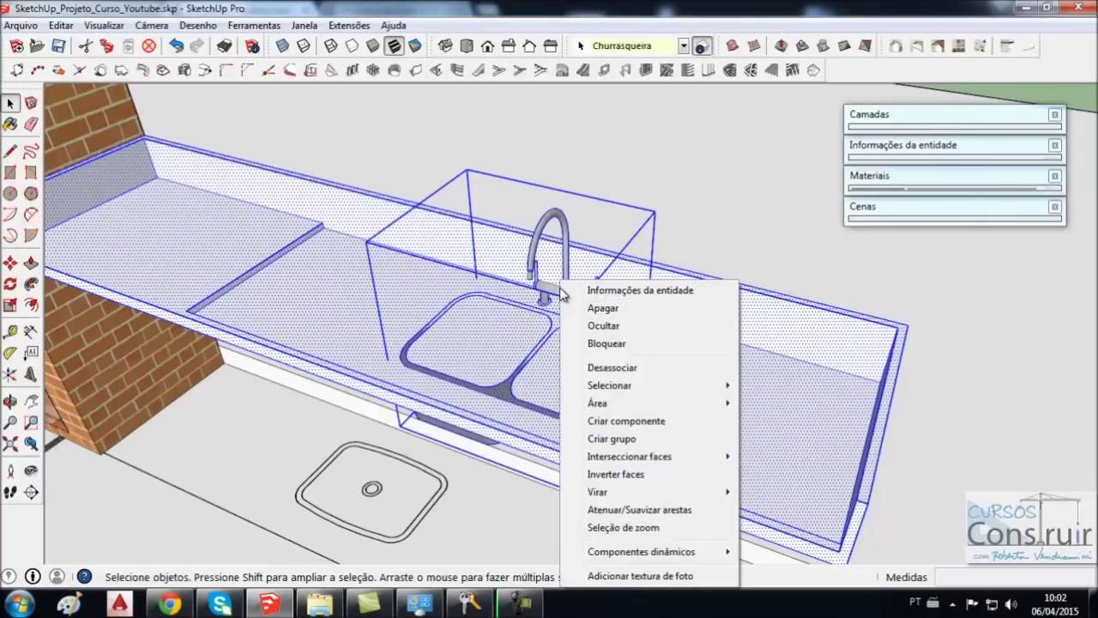
pyautogui.moveTo(628, 456)
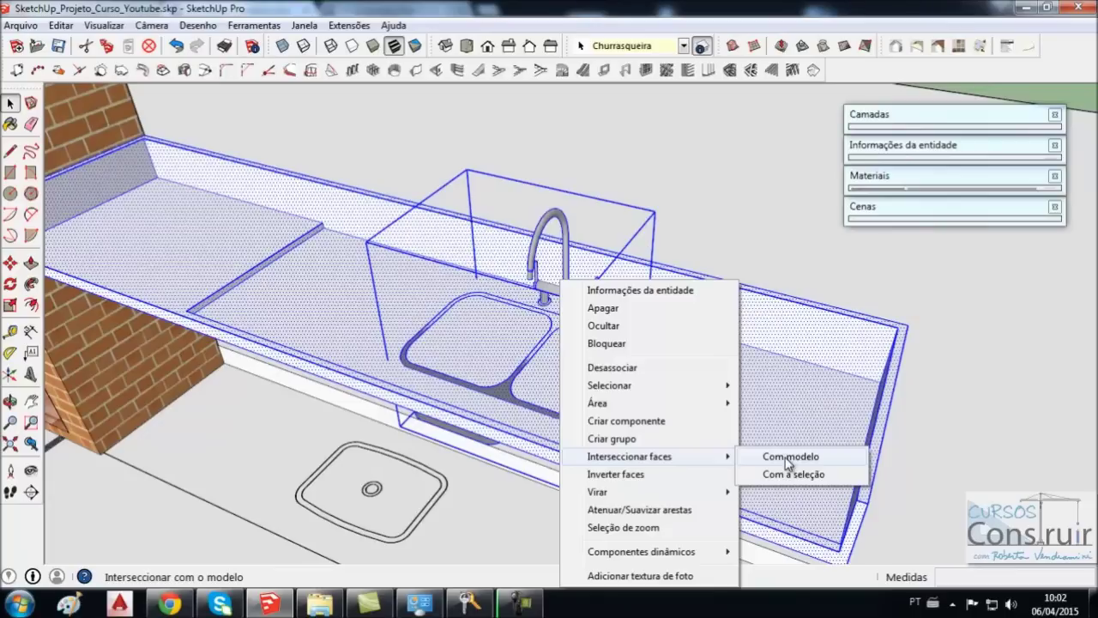
pyautogui.click(788, 464)
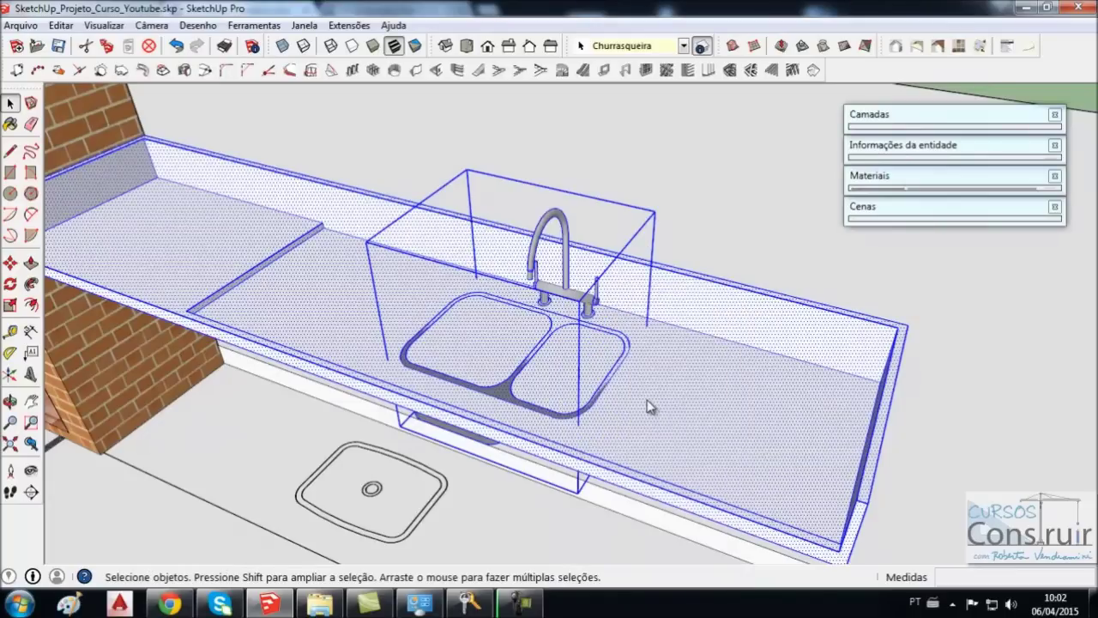
pyautogui.hotkey('ctrl', 't')
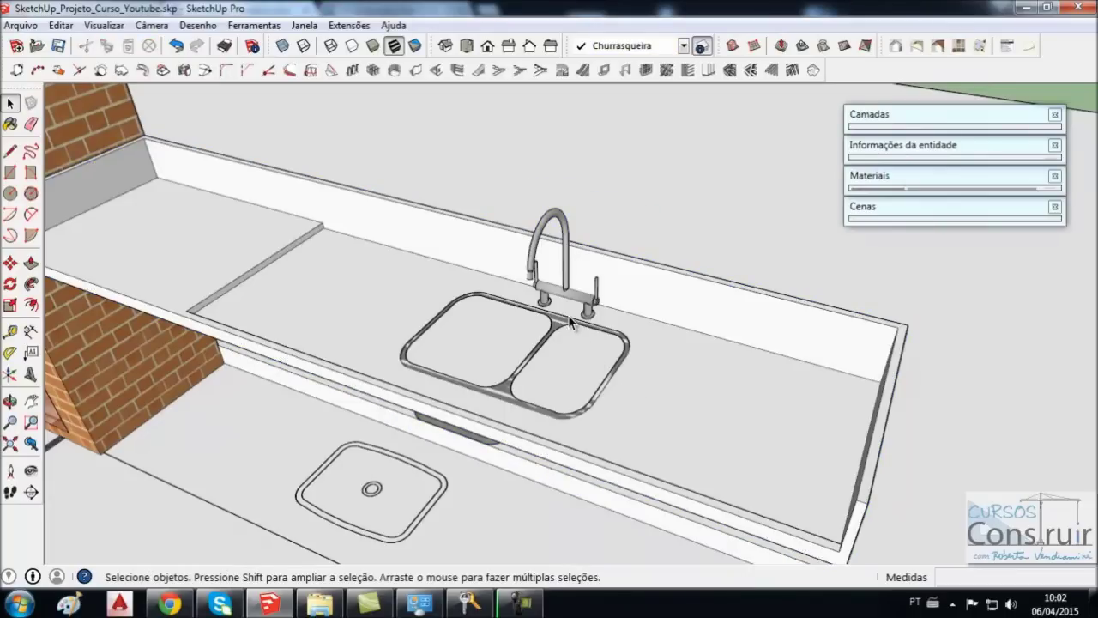
pyautogui.moveTo(569, 318); pyautogui.dragTo(569, 315, button='middle')
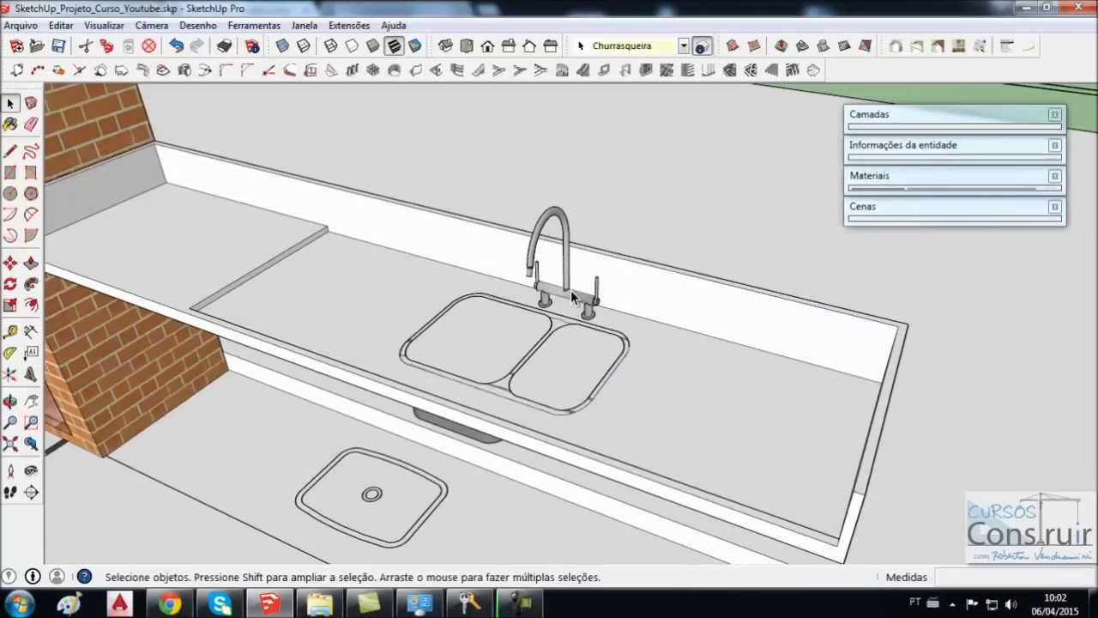
pyautogui.click(543, 223)
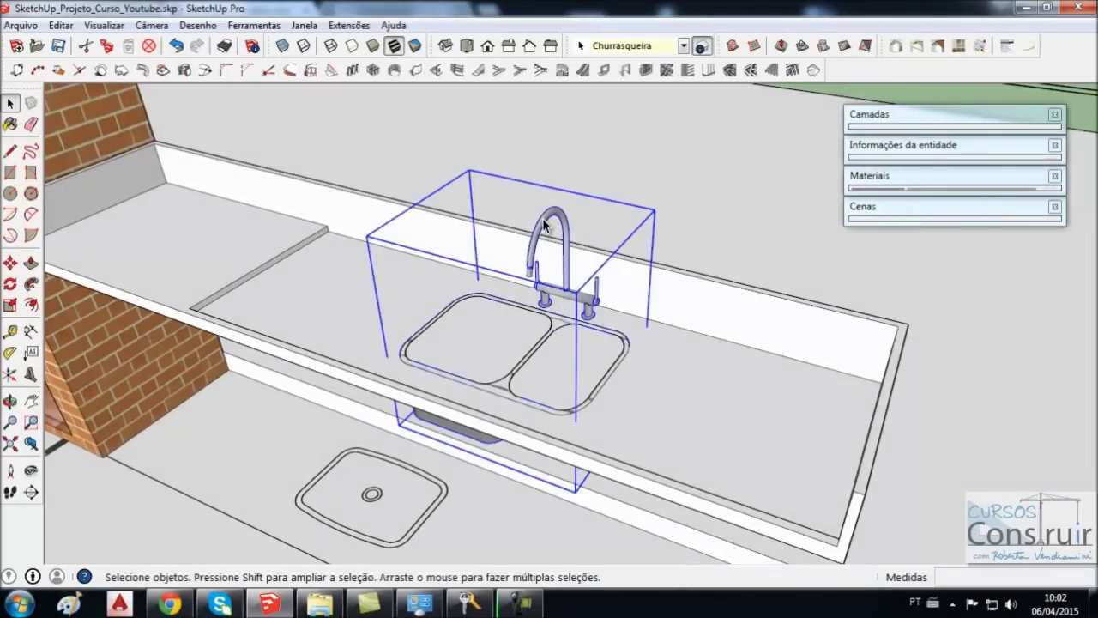
# - Hide the faucet and check the leftover pieces beneath the countertop
pyautogui.rightClick(542, 223)
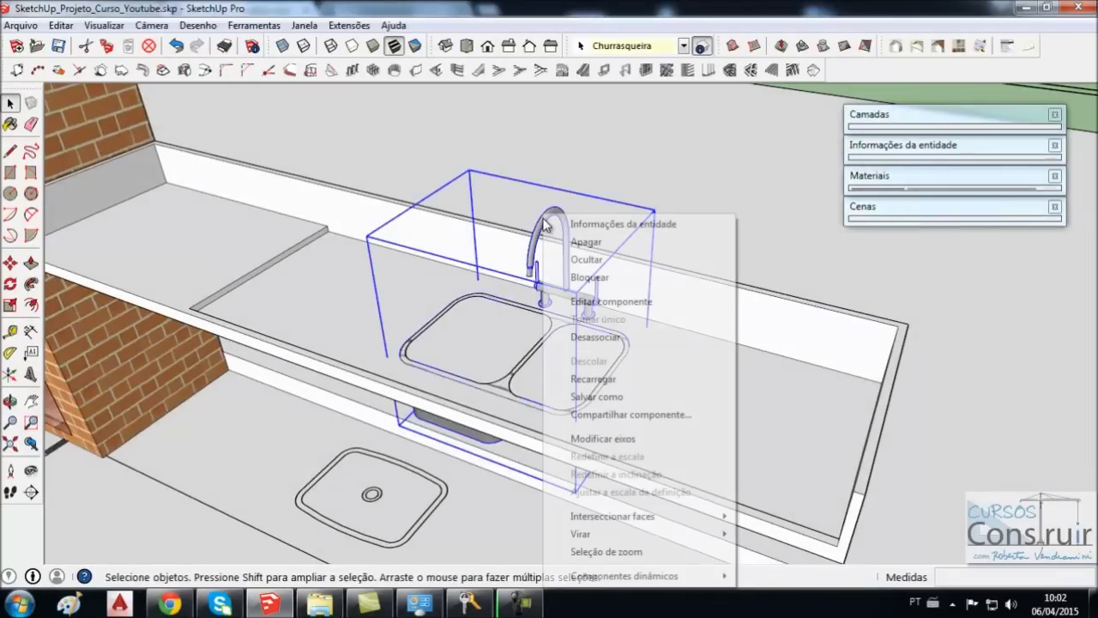
pyautogui.click(594, 259)
pyautogui.moveTo(615, 345)
pyautogui.mouseDown(button='middle')
pyautogui.moveTo(496, 296)
pyautogui.moveTo(453, 248)
pyautogui.moveTo(443, 252)
pyautogui.moveTo(581, 385)
pyautogui.moveTo(673, 426)
pyautogui.moveTo(686, 313)
pyautogui.moveTo(711, 291)
pyautogui.moveTo(688, 248)
pyautogui.moveTo(630, 364)
pyautogui.moveTo(601, 363)
pyautogui.moveTo(575, 400)
pyautogui.moveTo(473, 390)
pyautogui.moveTo(503, 392)
pyautogui.mouseUp(button='middle')
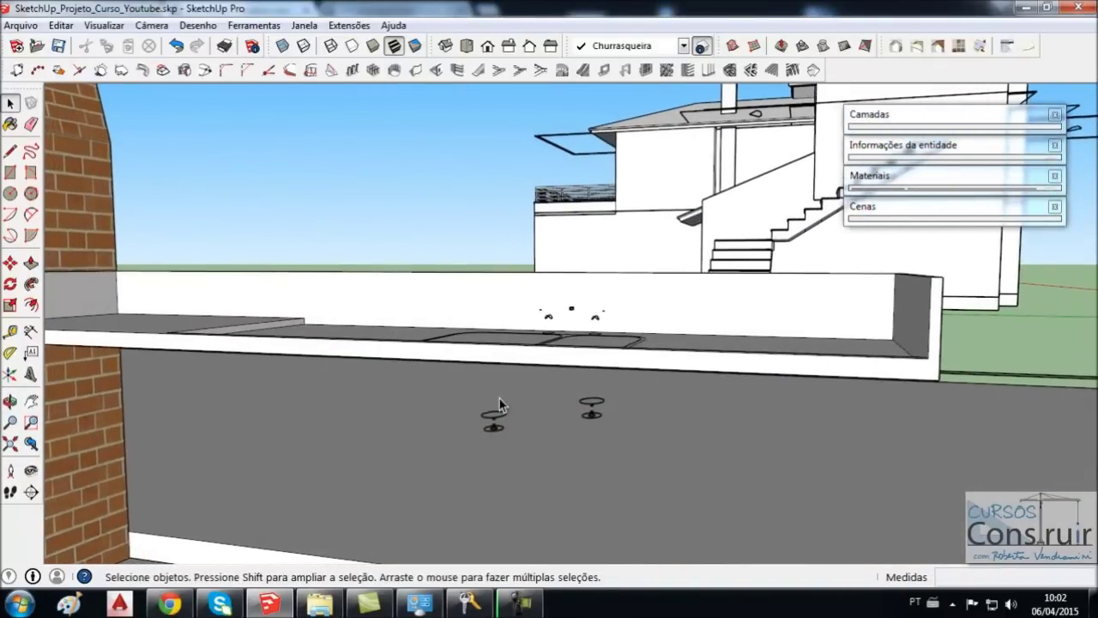
pyautogui.moveTo(622, 457); pyautogui.dragTo(624, 458)
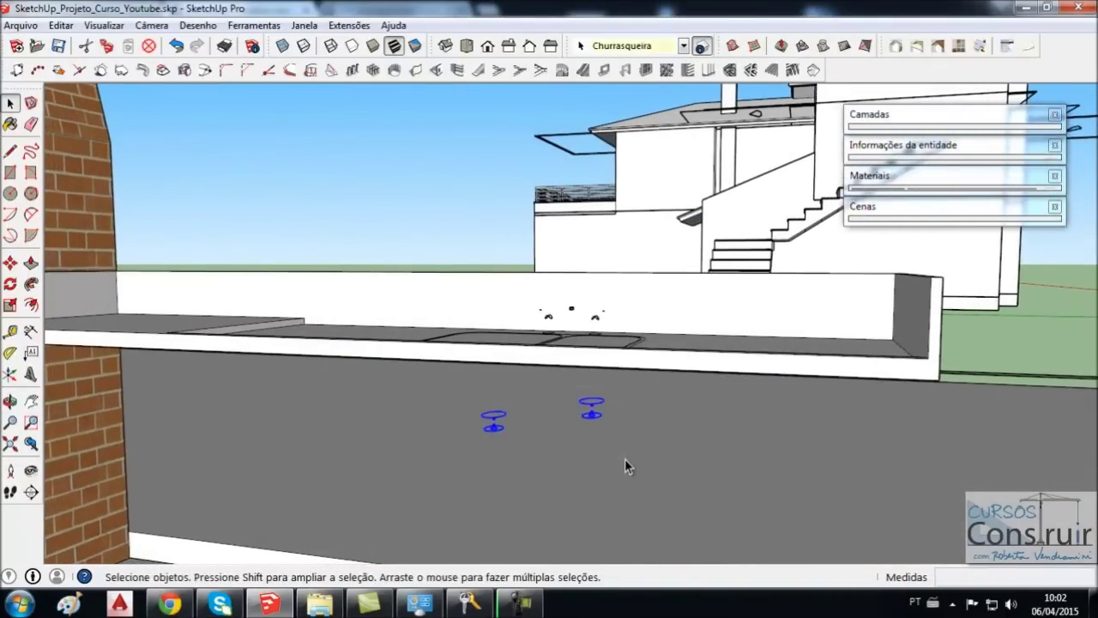
pyautogui.click(624, 458)
# - Delete the two leftover faucet pieces, leaving the circular hole outlines
pyautogui.moveTo(595, 365)
pyautogui.mouseDown(button='middle')
pyautogui.moveTo(588, 472)
pyautogui.moveTo(601, 392)
pyautogui.moveTo(579, 298)
pyautogui.mouseUp(button='middle')
pyautogui.scroll(4, 578, 297)
pyautogui.moveTo(555, 291); pyautogui.dragTo(596, 302)
pyautogui.press('Delete')
pyautogui.moveTo(586, 258); pyautogui.dragTo(657, 314)
pyautogui.press('Delete')
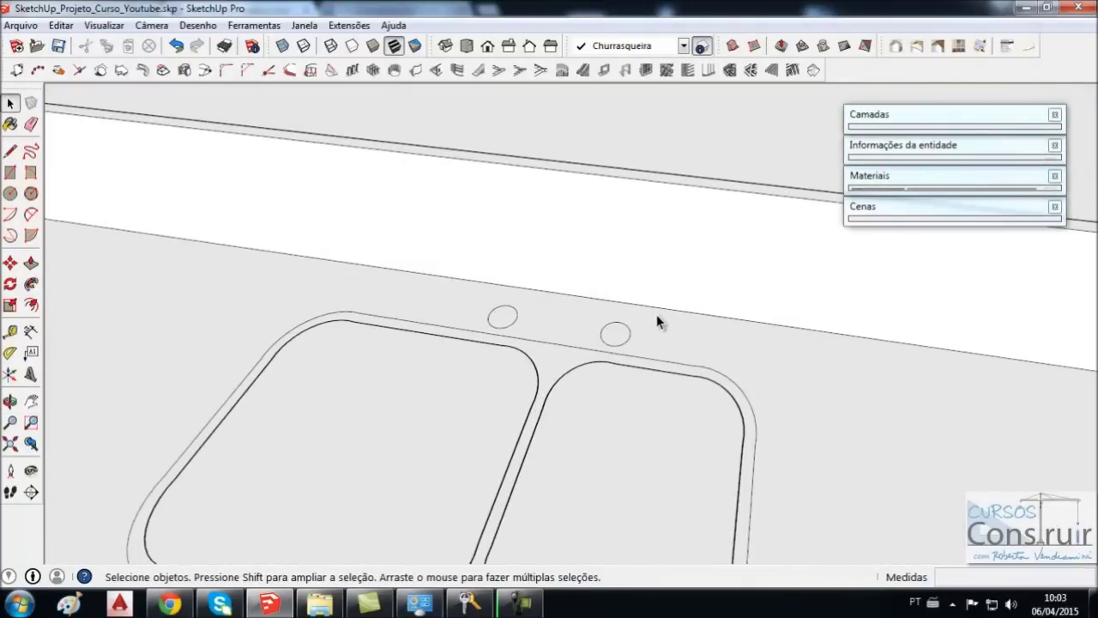
# - Push the left faucet hole 0,02 m down into the countertop
pyautogui.moveTo(656, 314); pyautogui.dragTo(575, 303, button='middle')
pyautogui.click(512, 316)
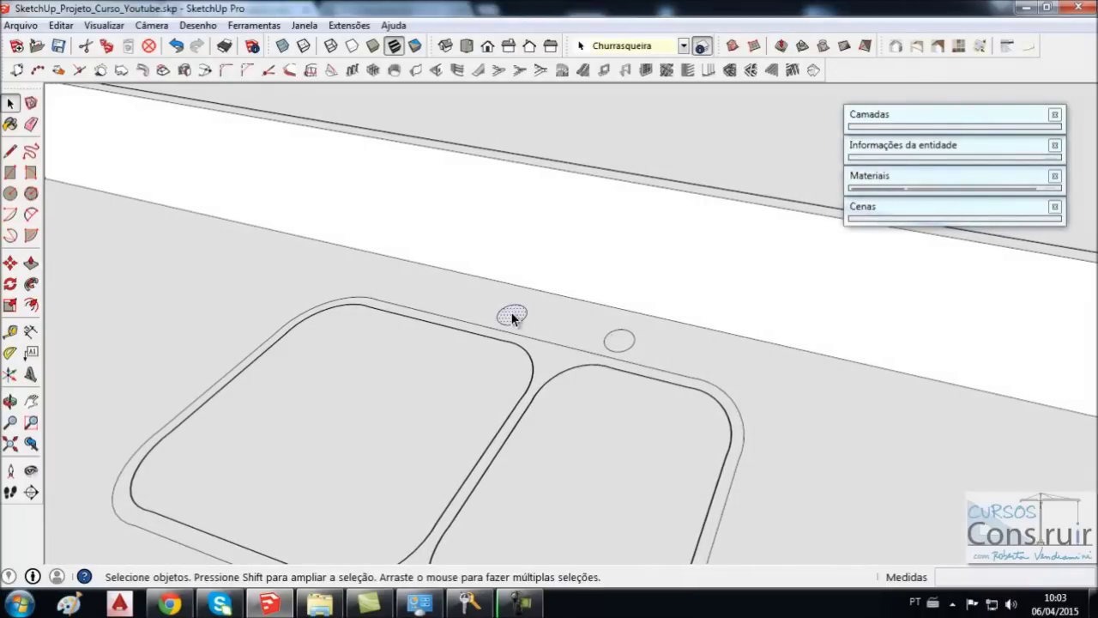
pyautogui.scroll(-2, 561, 329)
pyautogui.moveTo(561, 330); pyautogui.dragTo(507, 318, button='middle')
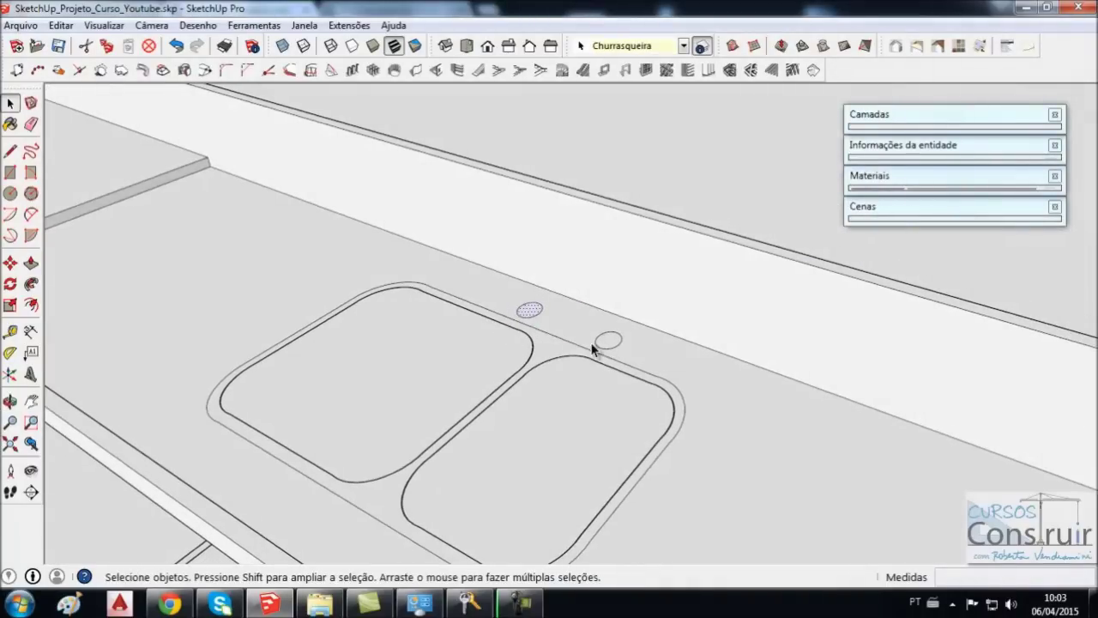
pyautogui.moveTo(595, 346)
pyautogui.mouseDown(button='middle')
pyautogui.moveTo(587, 356)
pyautogui.moveTo(518, 304)
pyautogui.mouseUp(button='middle')
pyautogui.scroll(2, 518, 304)
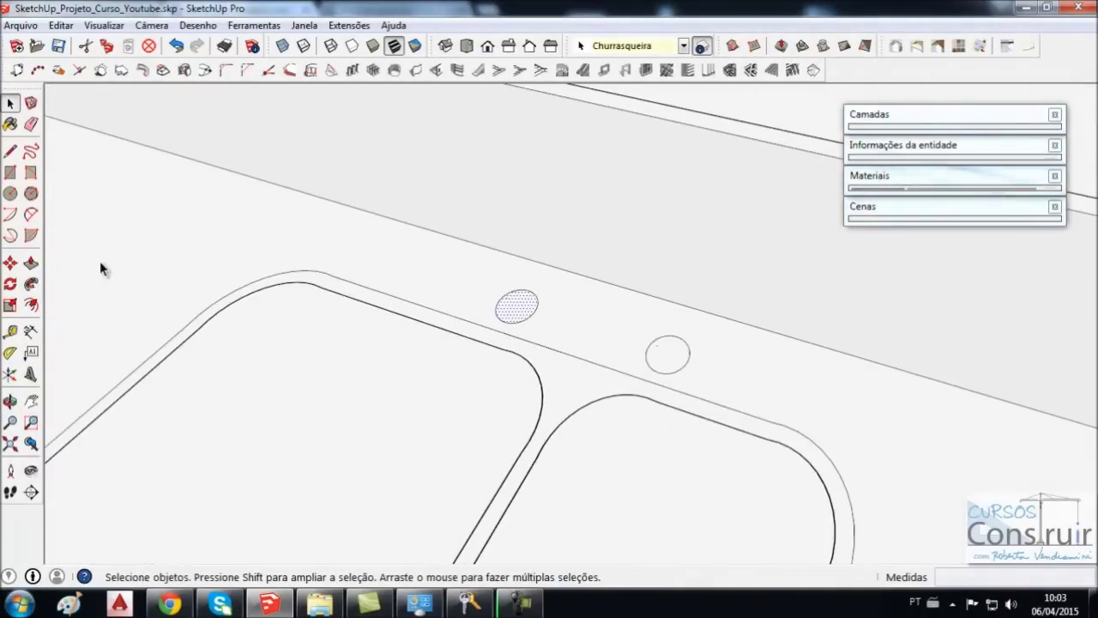
pyautogui.click(31, 263)
pyautogui.click(521, 310)
pyautogui.write(',02')
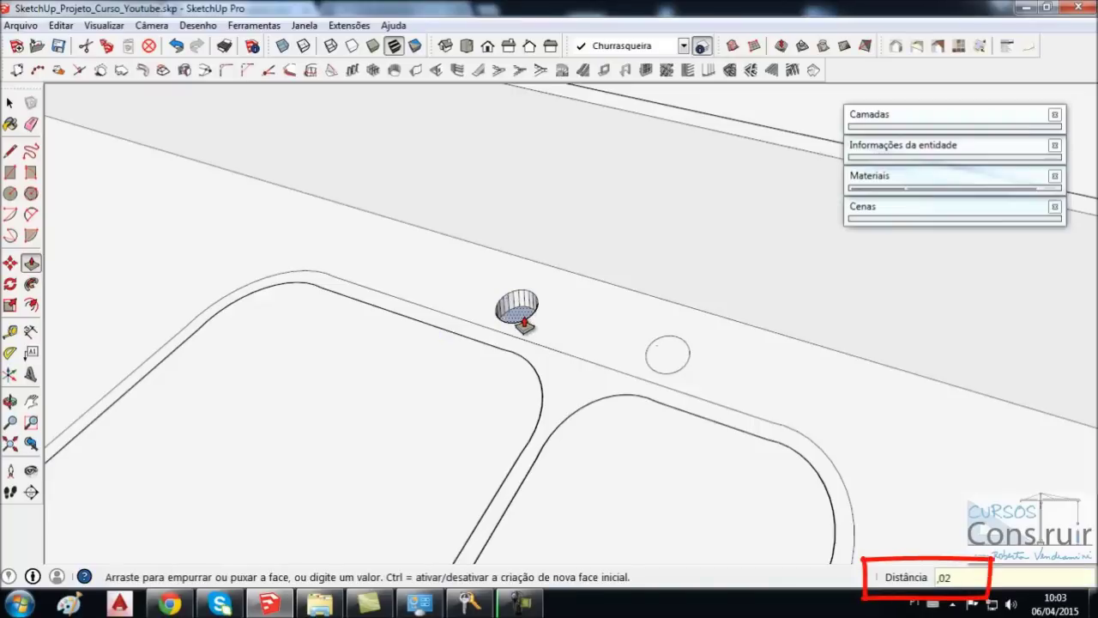
pyautogui.press('Return')
pyautogui.moveTo(527, 319)
pyautogui.mouseDown(button='middle')
pyautogui.moveTo(563, 348)
pyautogui.moveTo(596, 425)
pyautogui.moveTo(603, 411)
pyautogui.moveTo(485, 358)
pyautogui.moveTo(544, 360)
pyautogui.moveTo(556, 231)
pyautogui.moveTo(667, 248)
pyautogui.mouseUp(button='middle')
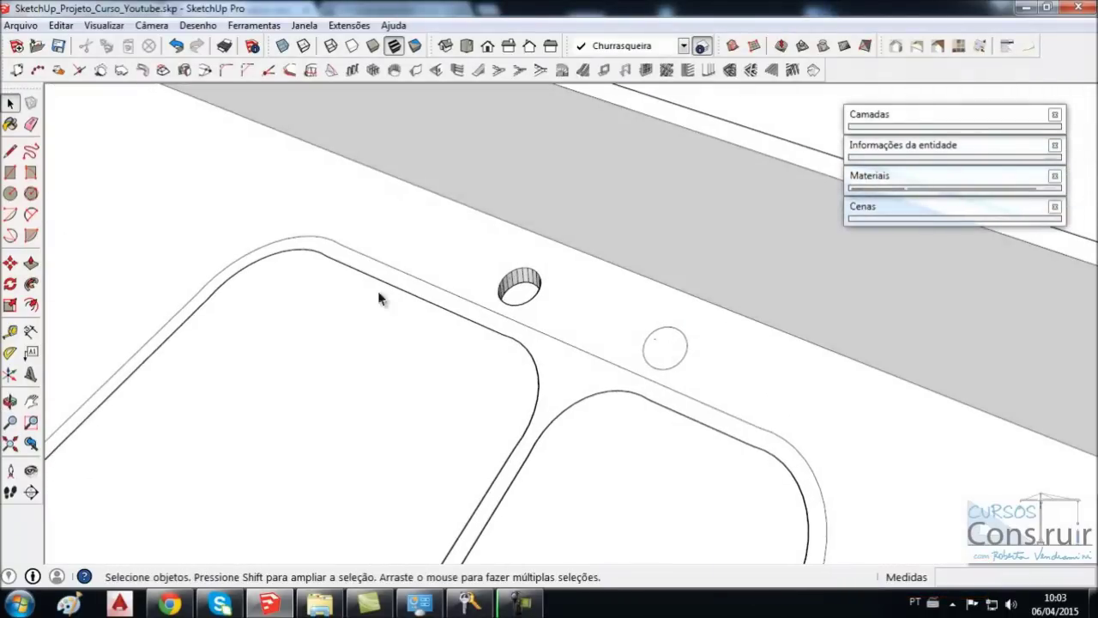
# - Push the right faucet hole 0,02 m into the countertop as well
pyautogui.click(31, 263)
pyautogui.click(662, 350)
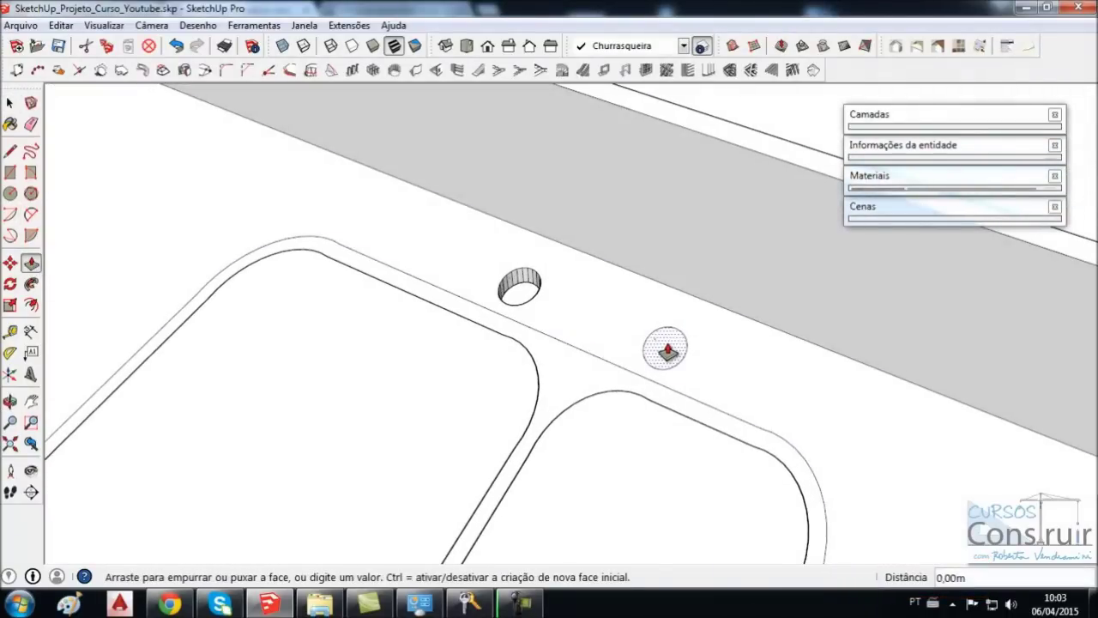
pyautogui.write(',02')
pyautogui.press('Return')
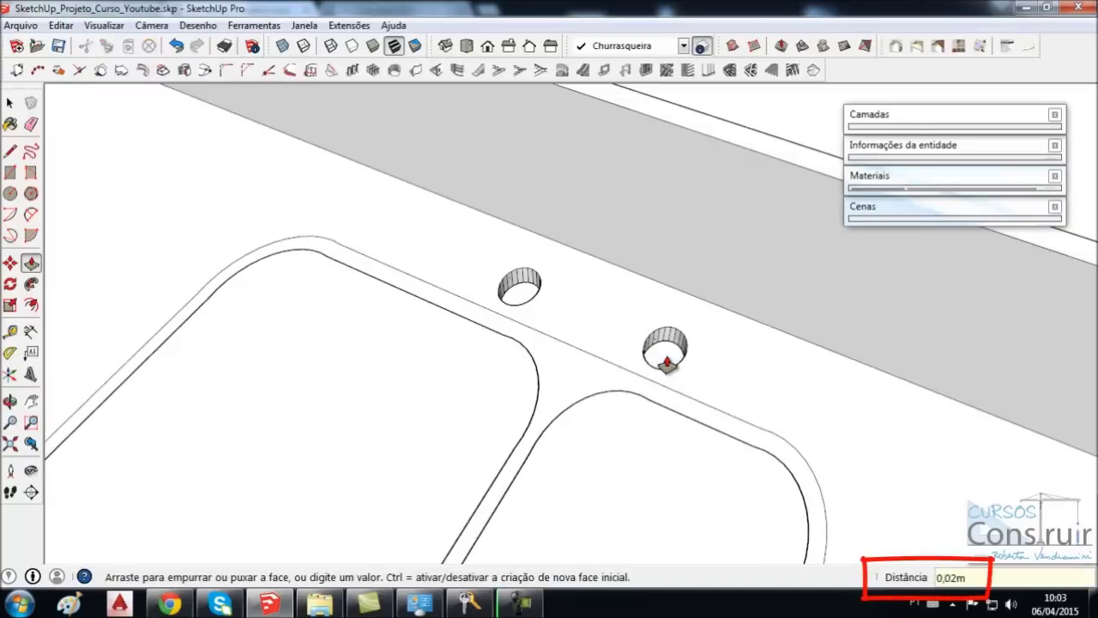
pyautogui.press('space')
pyautogui.scroll(-3, 661, 311)
pyautogui.scroll(-1, 662, 415)
pyautogui.scroll(-1, 663, 415)
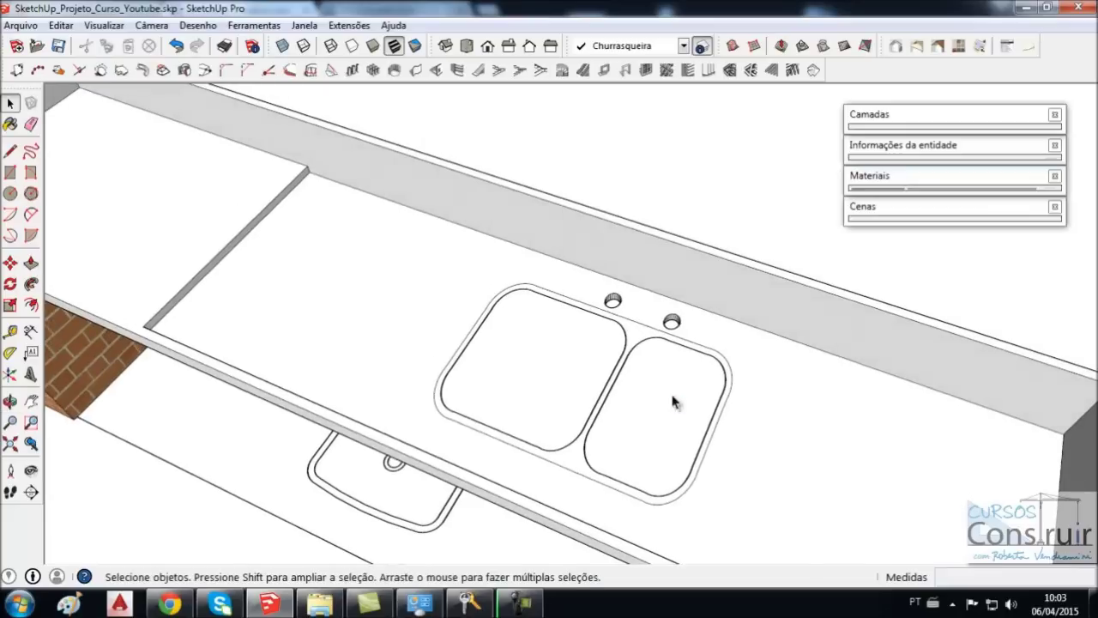
pyautogui.scroll(1, 669, 446)
pyautogui.scroll(1, 669, 446)
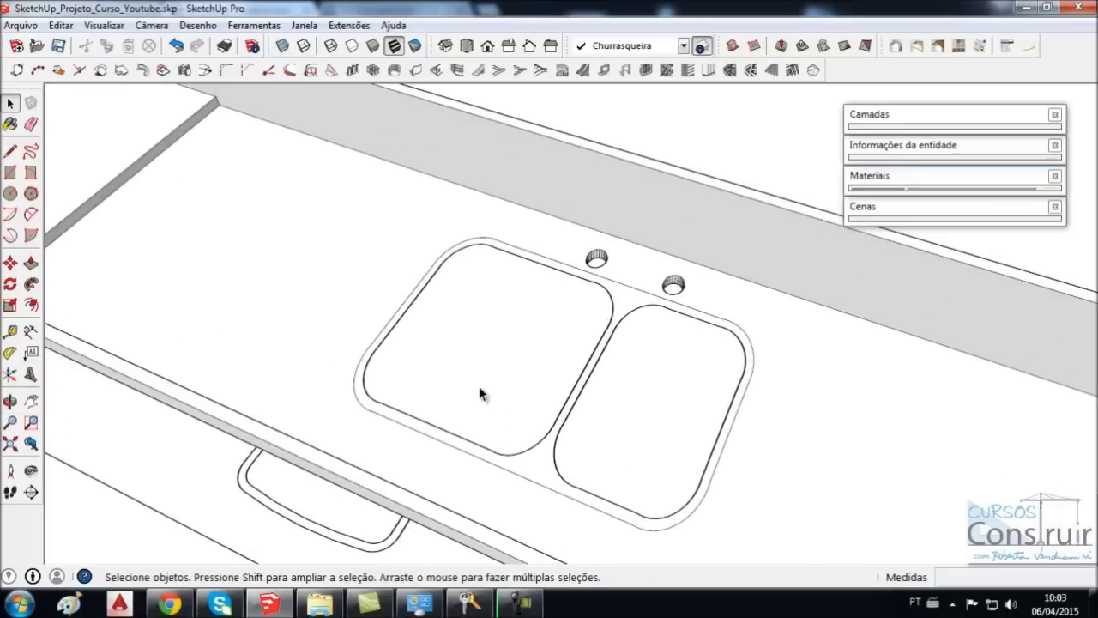
pyautogui.click(405, 313)
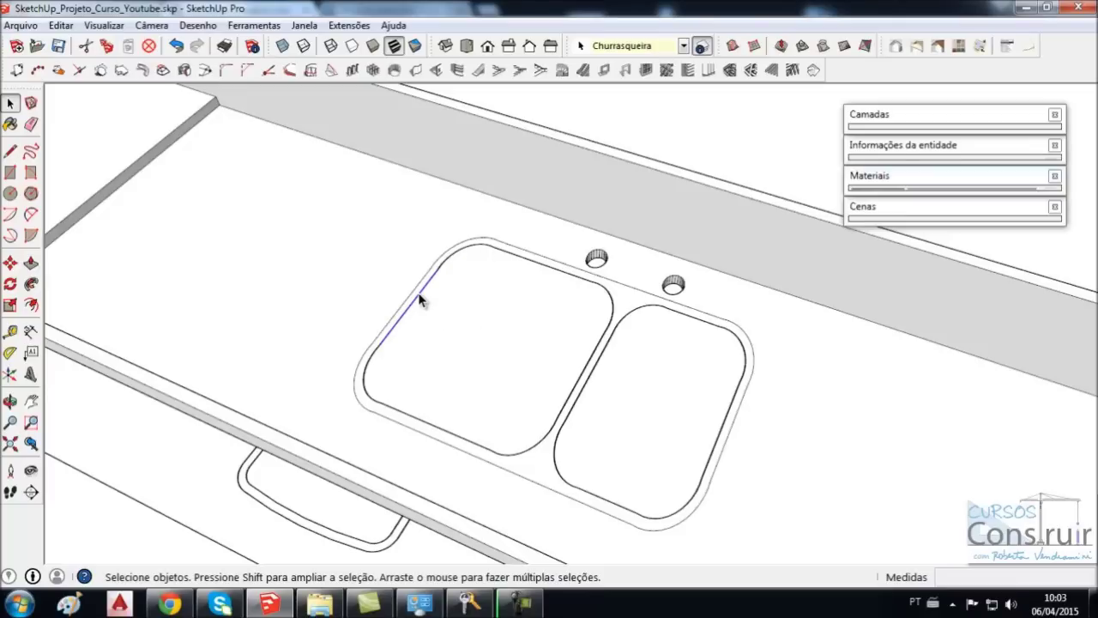
# - Delete the left and right inner bowl edges to merge the double sink into one recess
pyautogui.moveTo(437, 387)
pyautogui.mouseDown(button='middle')
pyautogui.moveTo(462, 436)
pyautogui.moveTo(603, 373)
pyautogui.mouseUp(button='middle')
pyautogui.press('Delete')
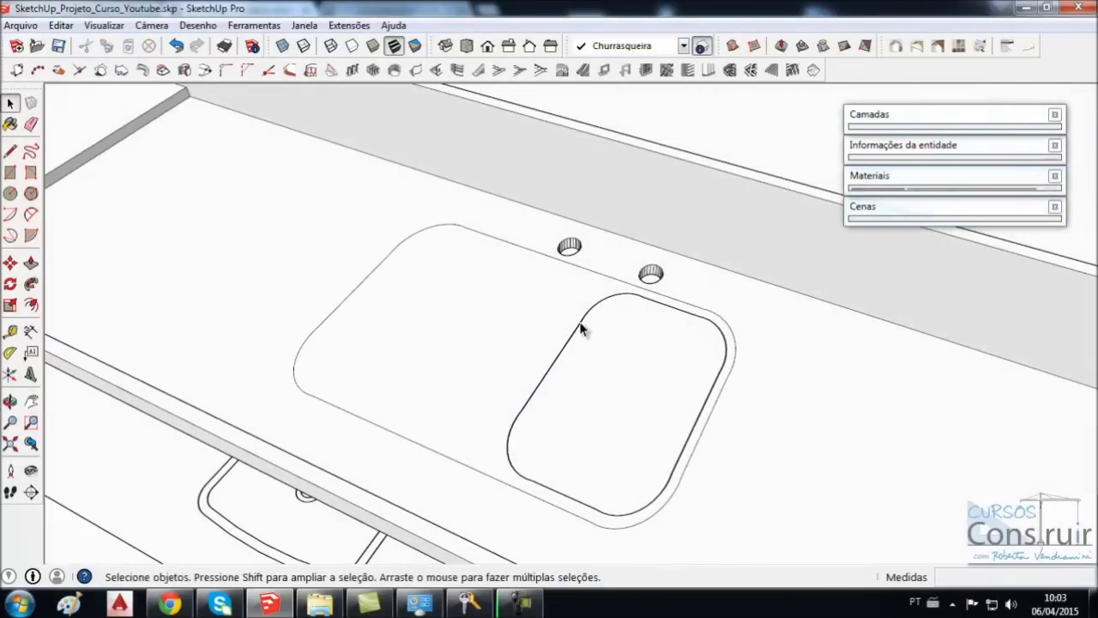
pyautogui.scroll(2, 619, 300)
pyautogui.scroll(2, 619, 300)
pyautogui.click(619, 300)
pyautogui.scroll(-1, 619, 301)
pyautogui.scroll(-1, 620, 300)
pyautogui.scroll(-1, 619, 301)
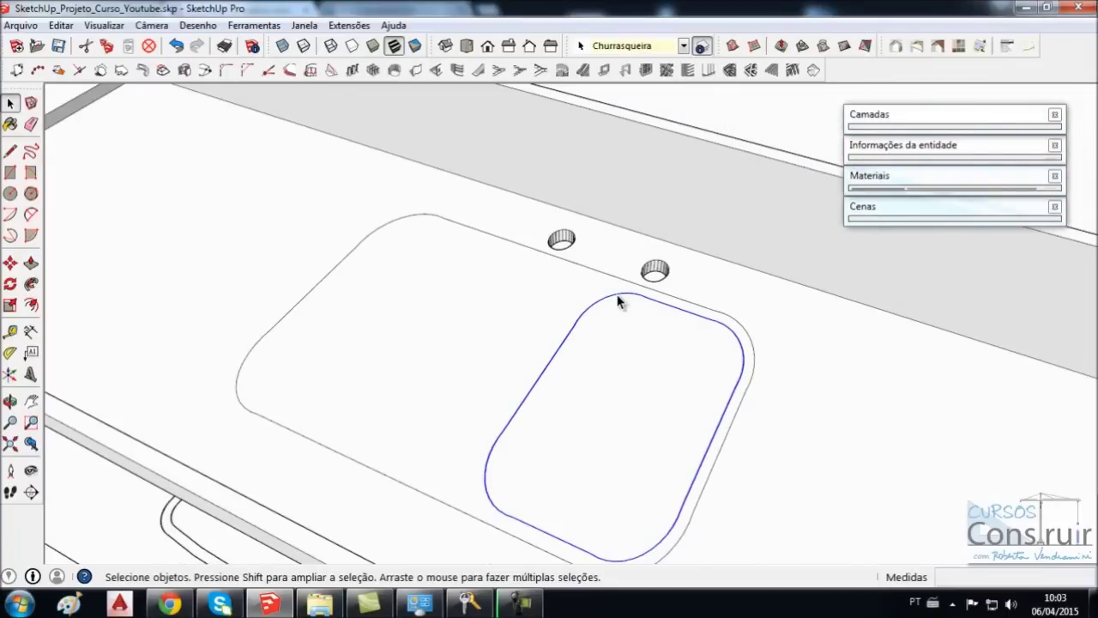
pyautogui.press('Delete')
# - Push/Pull the merged sink face 0,02 deeper
pyautogui.moveTo(618, 300)
pyautogui.mouseDown(button='middle')
pyautogui.moveTo(621, 350)
pyautogui.moveTo(555, 360)
pyautogui.mouseUp(button='middle')
pyautogui.click(493, 317)
pyautogui.scroll(-3, 601, 403)
pyautogui.moveTo(608, 409)
pyautogui.mouseDown(button='middle')
pyautogui.moveTo(600, 368)
pyautogui.moveTo(612, 312)
pyautogui.moveTo(584, 409)
pyautogui.mouseUp(button='middle')
pyautogui.click(30, 264)
pyautogui.click(520, 295)
pyautogui.write(',02')
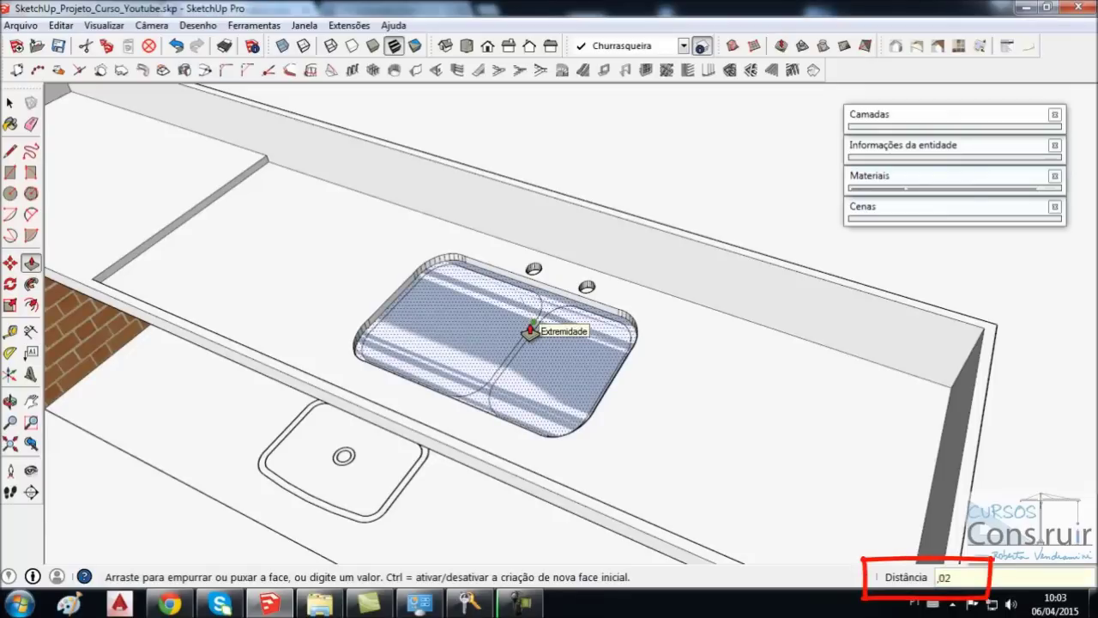
pyautogui.press('Return')
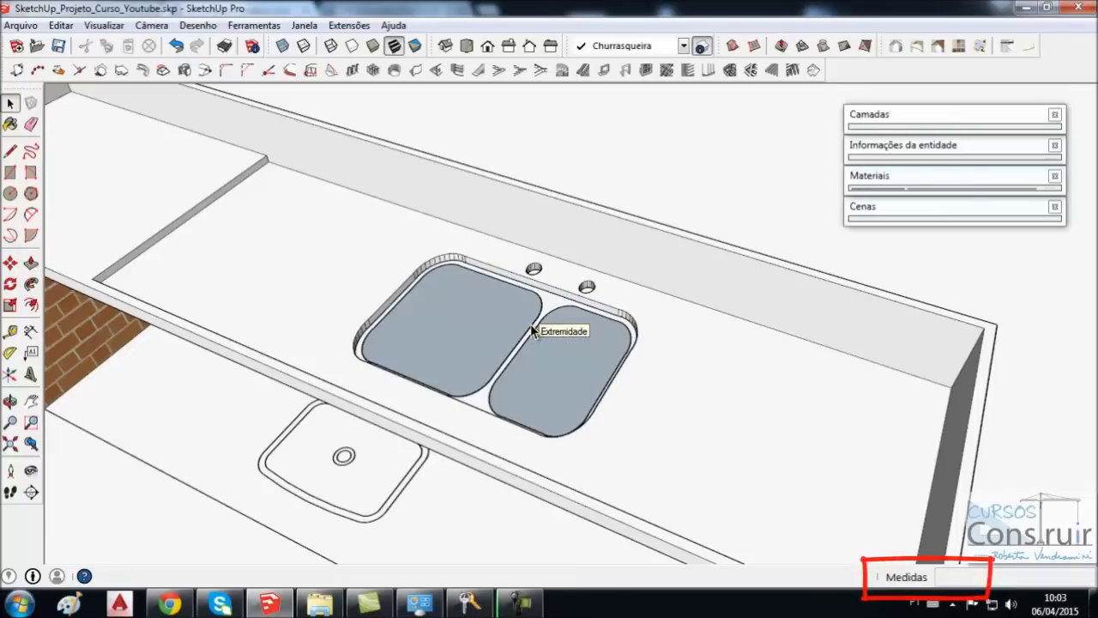
# - Delete the left and right basin bottom faces, opening the sink through the countertop
pyautogui.moveTo(534, 349)
pyautogui.mouseDown(button='middle')
pyautogui.moveTo(504, 340)
pyautogui.moveTo(490, 368)
pyautogui.moveTo(503, 314)
pyautogui.moveTo(458, 412)
pyautogui.moveTo(338, 317)
pyautogui.mouseUp(button='middle')
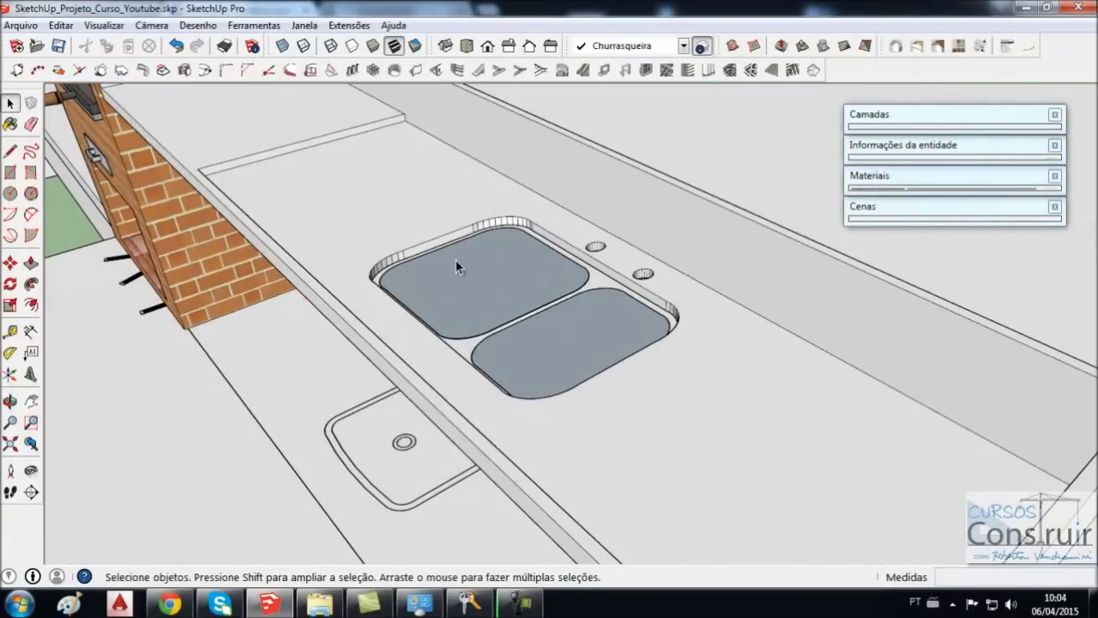
pyautogui.moveTo(379, 543)
pyautogui.mouseDown(button='middle')
pyautogui.moveTo(503, 404)
pyautogui.moveTo(569, 273)
pyautogui.moveTo(535, 265)
pyautogui.moveTo(498, 232)
pyautogui.moveTo(509, 335)
pyautogui.moveTo(595, 325)
pyautogui.moveTo(620, 465)
pyautogui.mouseUp(button='middle')
pyautogui.click(514, 306)
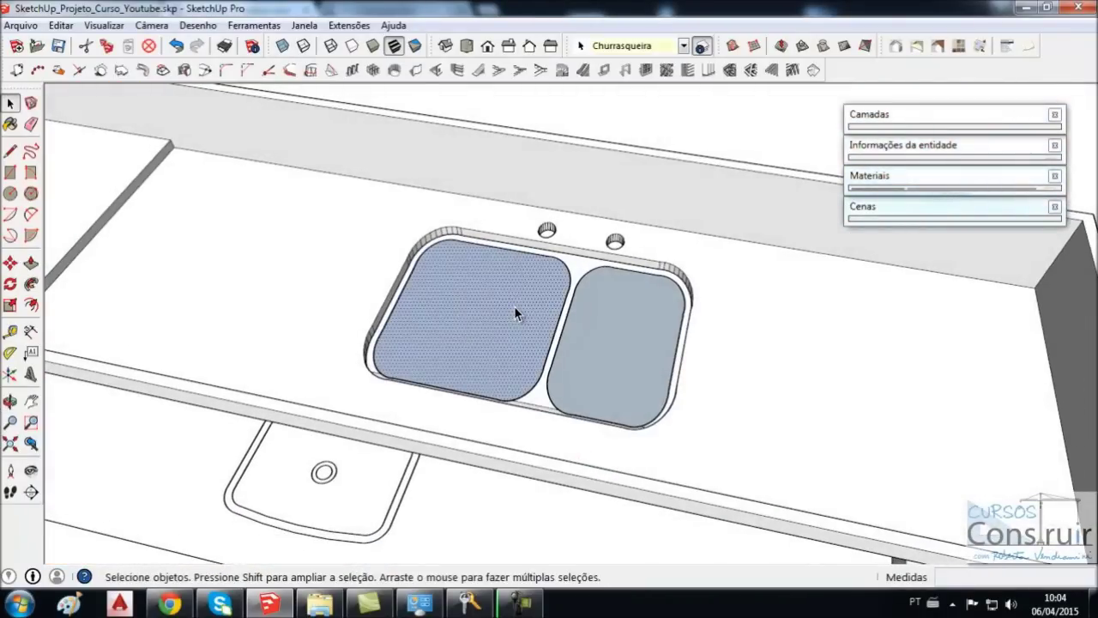
pyautogui.doubleClick(514, 306)
pyautogui.moveTo(514, 306)
pyautogui.mouseDown(button='middle')
pyautogui.moveTo(480, 326)
pyautogui.moveTo(442, 326)
pyautogui.moveTo(649, 367)
pyautogui.moveTo(691, 343)
pyautogui.moveTo(596, 288)
pyautogui.moveTo(598, 397)
pyautogui.moveTo(574, 265)
pyautogui.moveTo(584, 169)
pyautogui.moveTo(478, 189)
pyautogui.moveTo(500, 291)
pyautogui.moveTo(541, 373)
pyautogui.moveTo(428, 321)
pyautogui.moveTo(780, 404)
pyautogui.moveTo(735, 421)
pyautogui.moveTo(745, 430)
pyautogui.mouseUp(button='middle')
pyautogui.press('Delete')
pyautogui.click(607, 325)
pyautogui.doubleClick(612, 332)
pyautogui.press('Delete')
pyautogui.scroll(1, 163, 217)
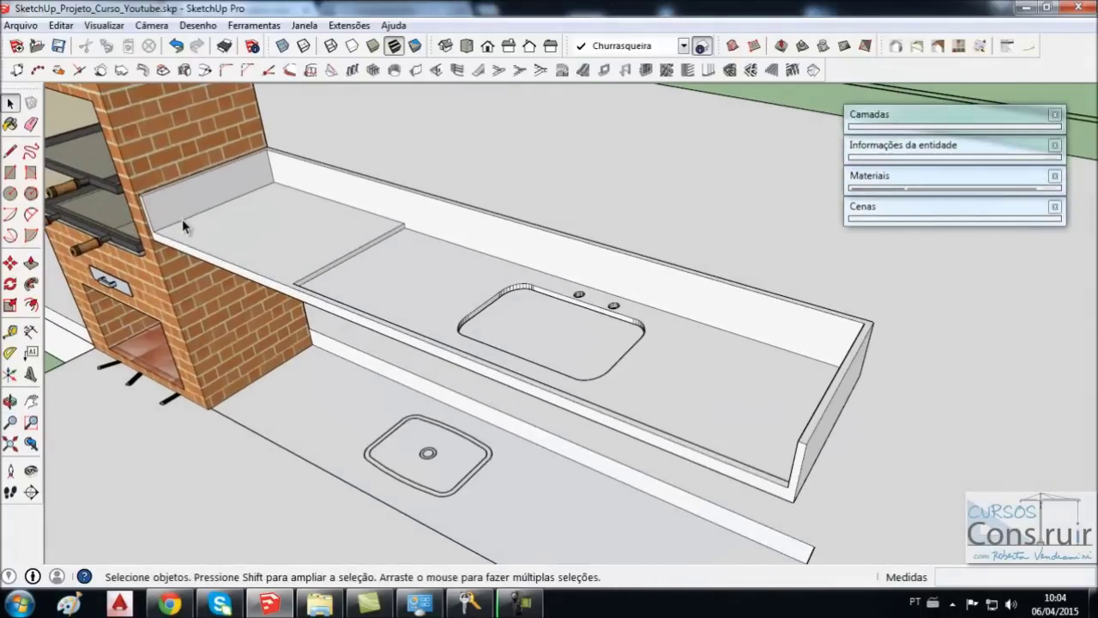
# - Select the whole connected countertop and make it a group
pyautogui.scroll(1, 182, 219)
pyautogui.click(296, 238)
pyautogui.tripleClick(315, 241)
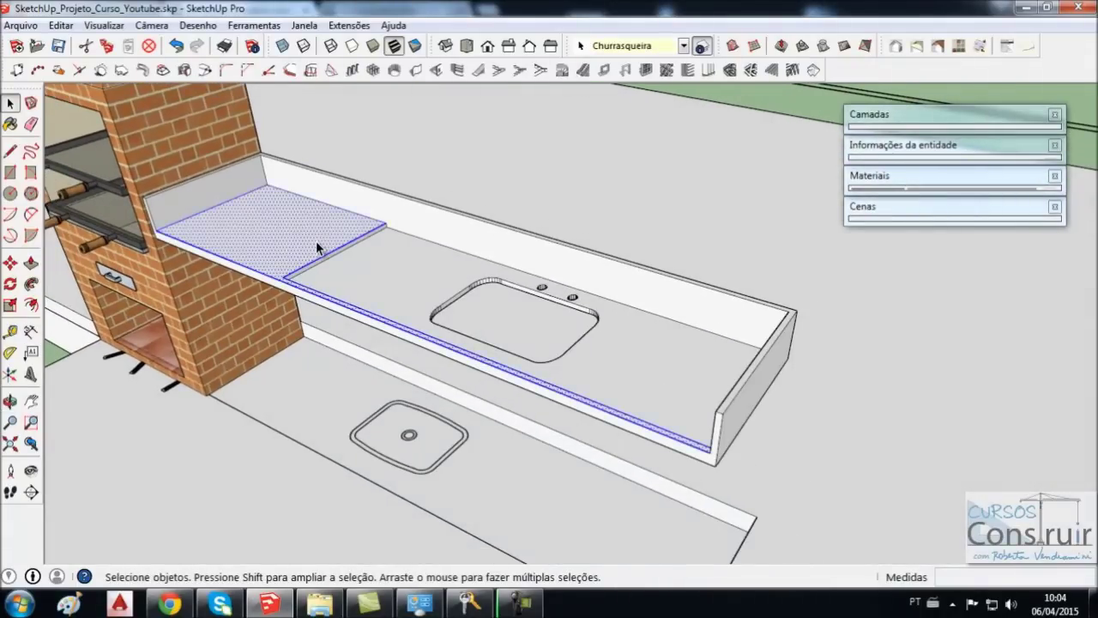
pyautogui.rightClick(316, 241)
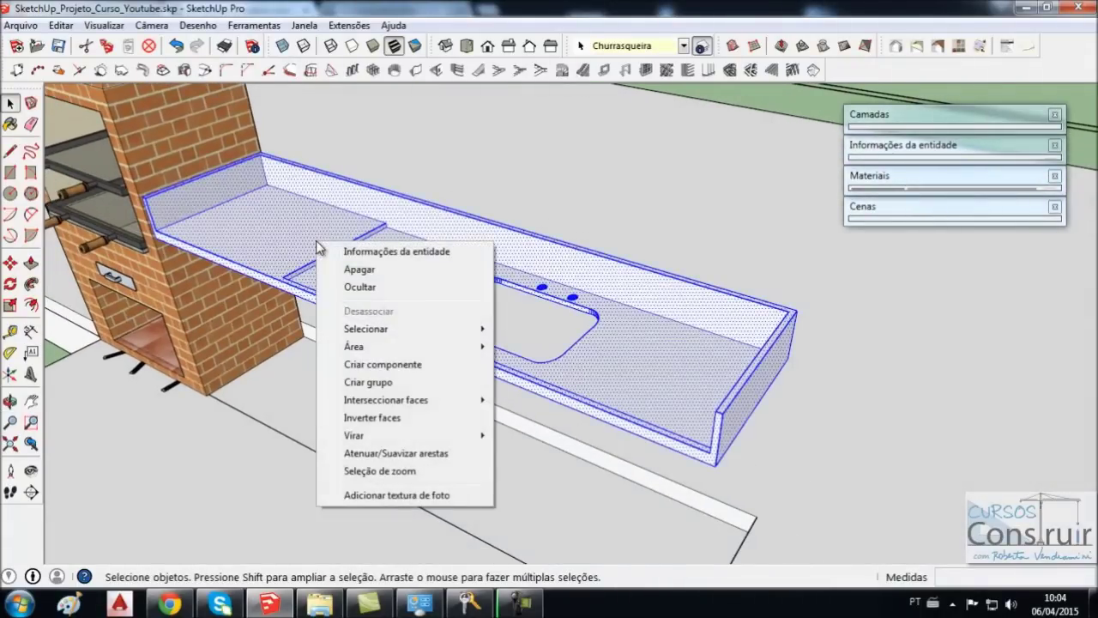
pyautogui.click(351, 383)
pyautogui.click(762, 139)
# - Paint the countertop with the Stone_Vein_Gray material from the Pedra category
pyautogui.moveTo(560, 319); pyautogui.dragTo(559, 343, button='middle')
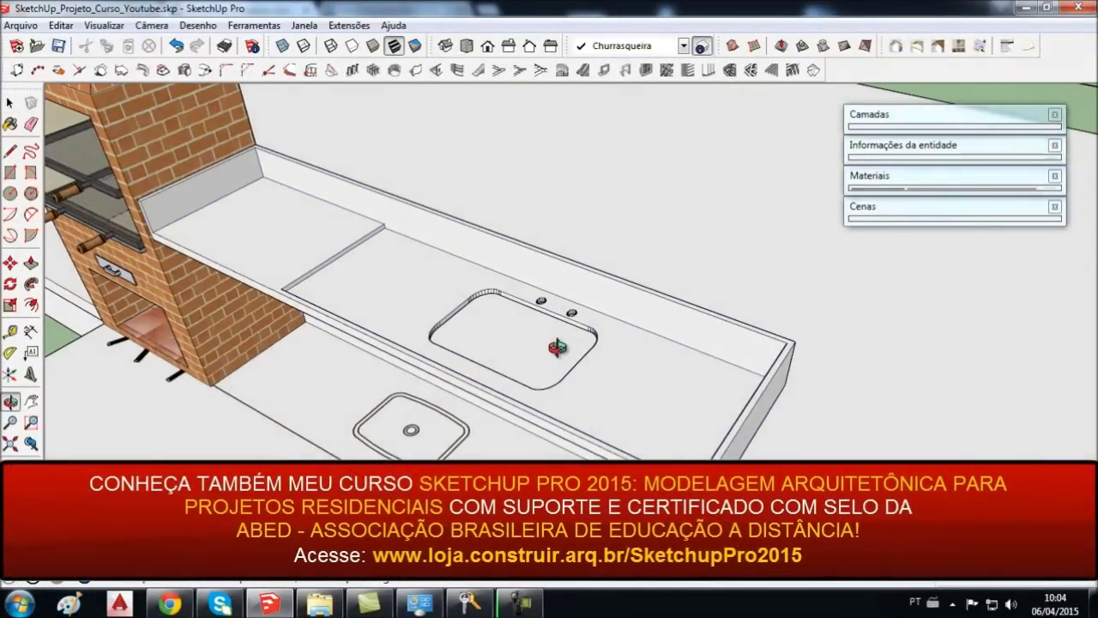
pyautogui.scroll(2, 128, 248)
pyautogui.scroll(3, 144, 256)
pyautogui.scroll(3, 155, 249)
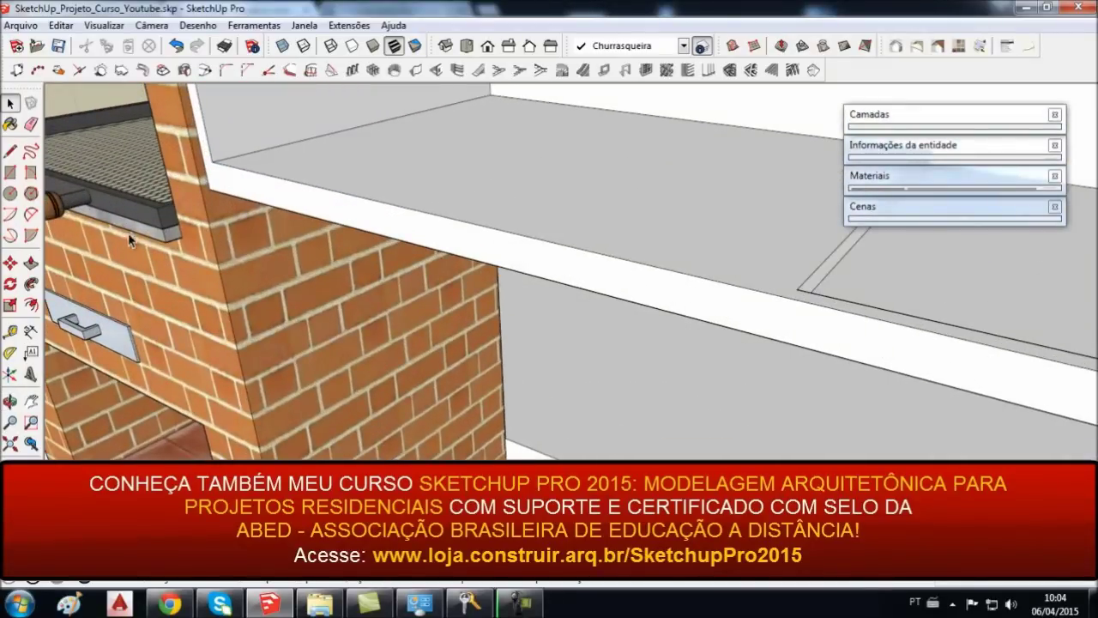
pyautogui.scroll(-3, 120, 232)
pyautogui.scroll(-2, 113, 231)
pyautogui.click(870, 176)
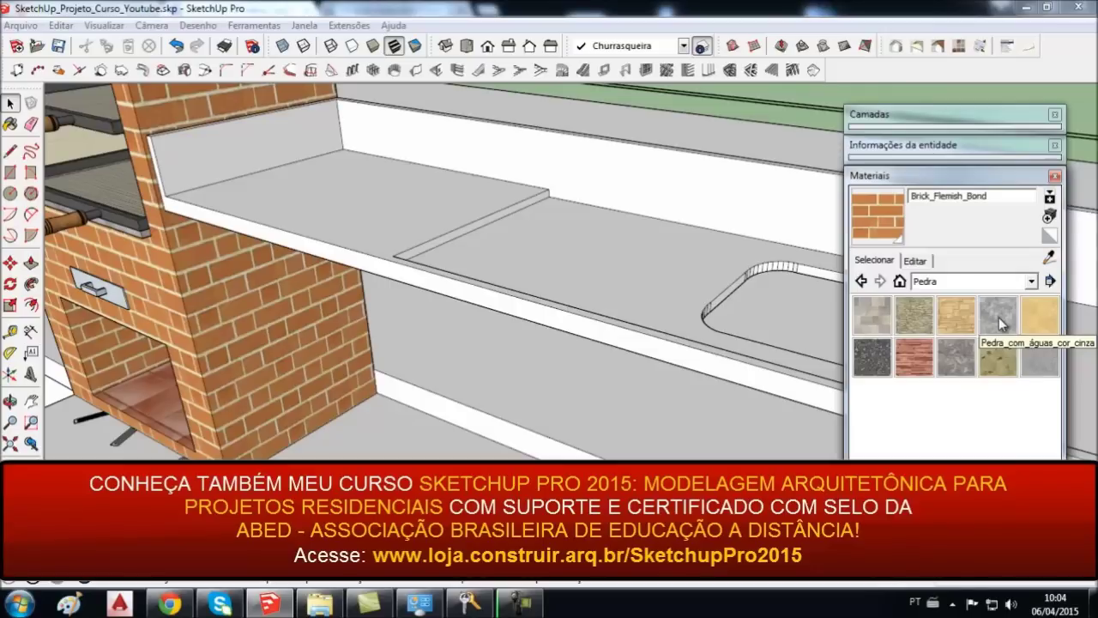
pyautogui.click(999, 322)
pyautogui.click(415, 205)
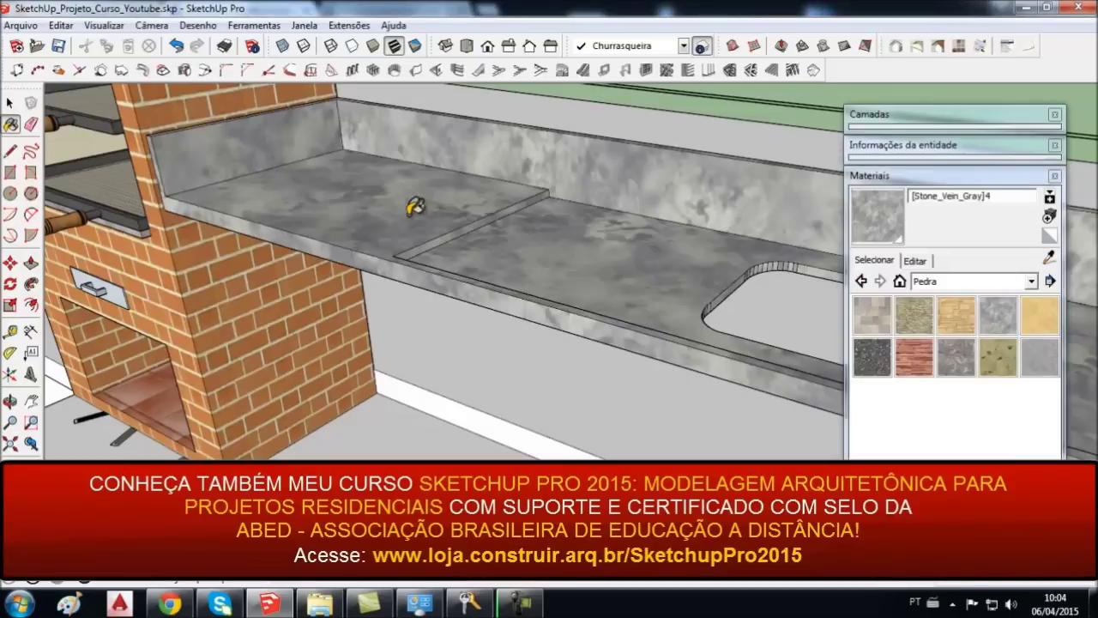
pyautogui.scroll(-3, 409, 221)
pyautogui.moveTo(412, 250)
pyautogui.mouseDown(button='middle')
pyautogui.moveTo(352, 240)
pyautogui.moveTo(347, 261)
pyautogui.mouseUp(button='middle')
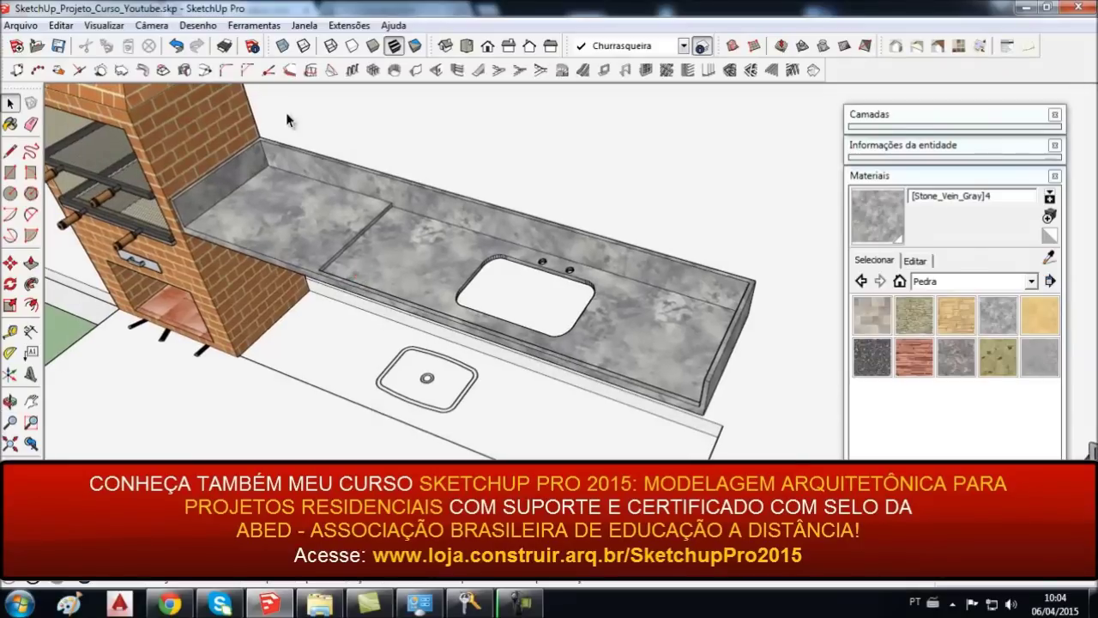
pyautogui.click(61, 24)
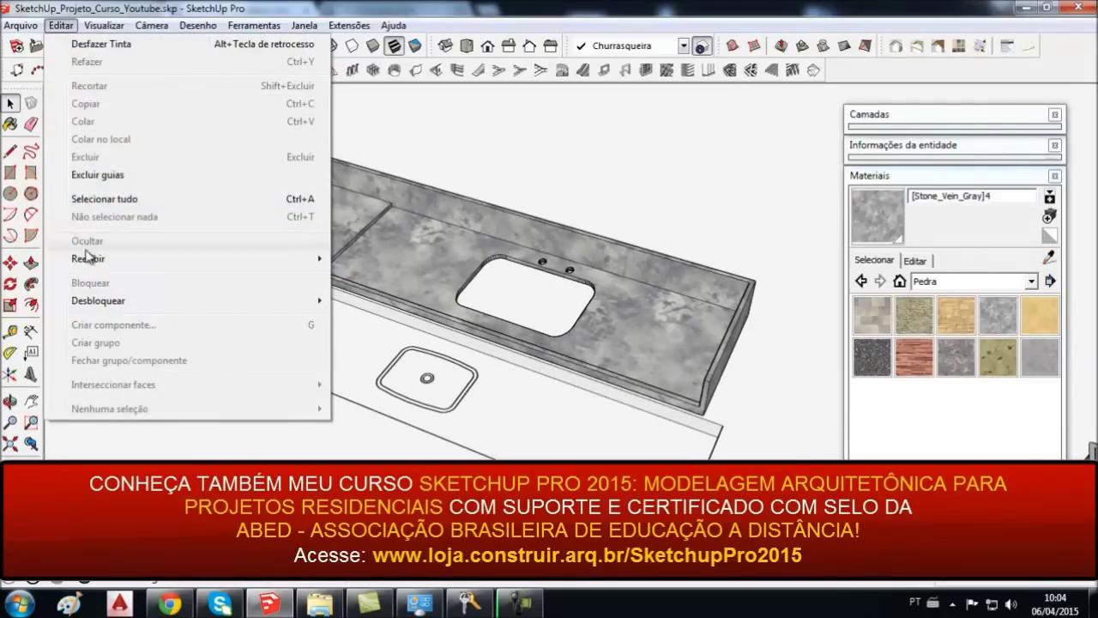
# - Unhide everything with Editar > Reexibir > Tudo and inspect the double sink and faucet
pyautogui.click(389, 283)
pyautogui.moveTo(618, 318)
pyautogui.mouseDown(button='middle')
pyautogui.moveTo(598, 249)
pyautogui.moveTo(681, 375)
pyautogui.mouseUp(button='middle')
pyautogui.scroll(3, 598, 241)
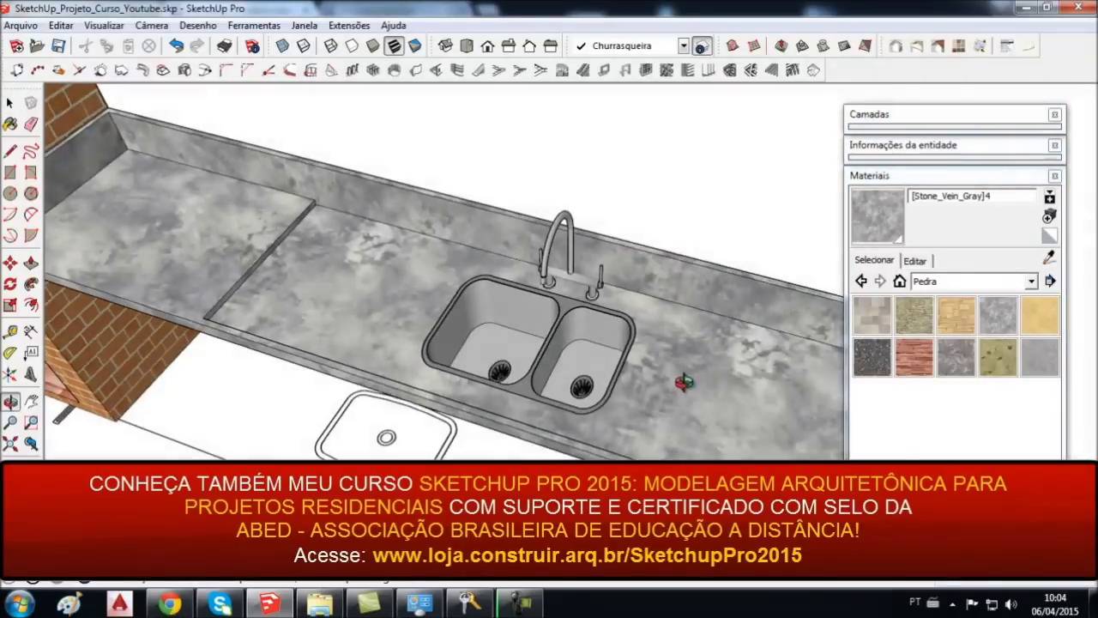
pyautogui.scroll(3, 462, 343)
pyautogui.moveTo(458, 340)
pyautogui.mouseDown(button='middle')
pyautogui.moveTo(333, 335)
pyautogui.moveTo(363, 368)
pyautogui.mouseUp(button='middle')
pyautogui.scroll(-3, 334, 255)
pyautogui.moveTo(335, 255)
pyautogui.mouseDown(button='middle')
pyautogui.moveTo(617, 312)
pyautogui.moveTo(518, 261)
pyautogui.mouseUp(button='middle')
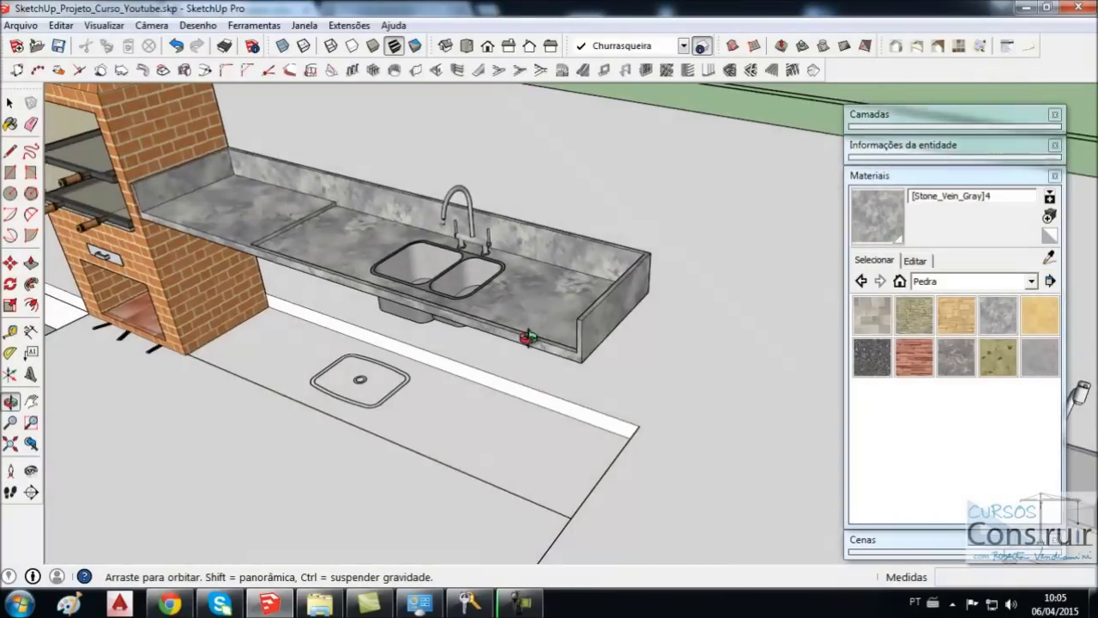
pyautogui.scroll(2, 518, 261)
pyautogui.scroll(1, 526, 259)
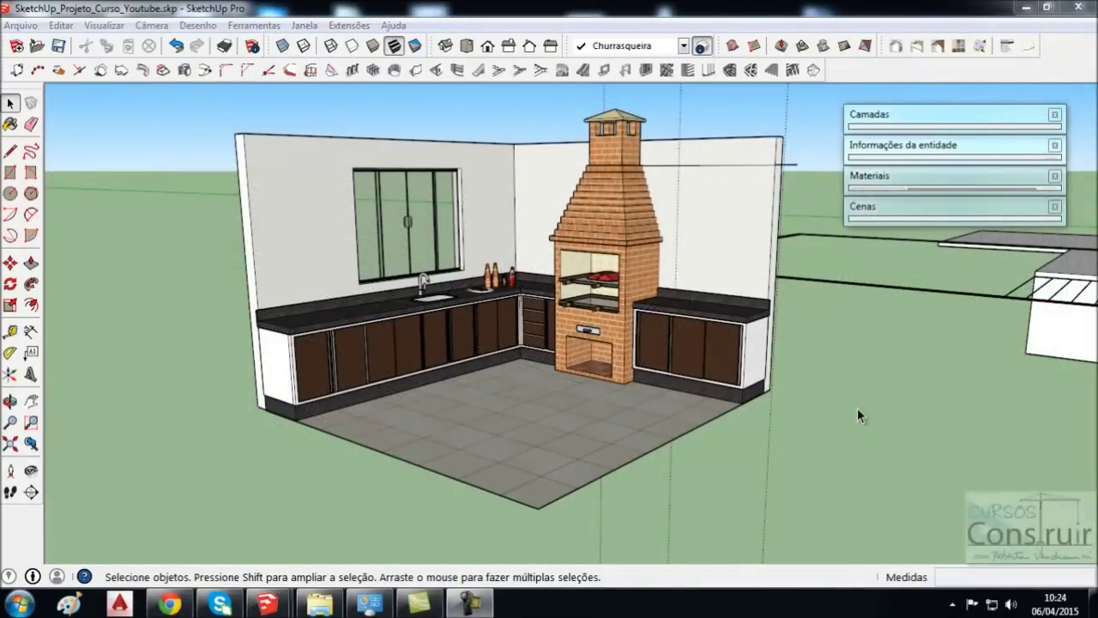
pyautogui.moveTo(829, 360); pyautogui.dragTo(798, 375, button='middle')
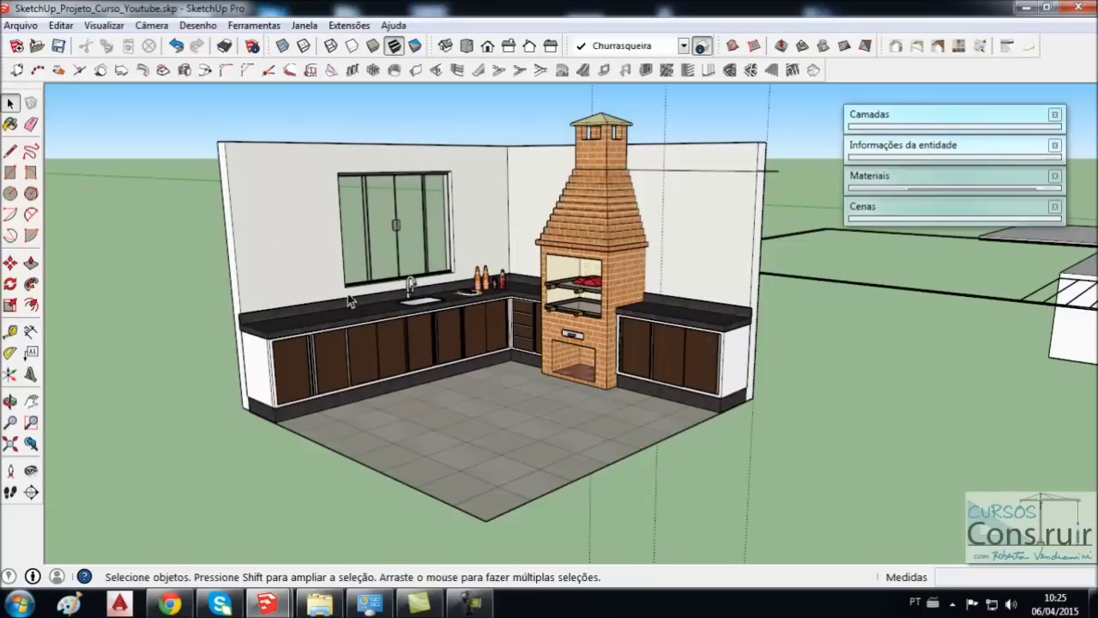
pyautogui.moveTo(768, 339)
pyautogui.mouseDown(button='middle')
pyautogui.moveTo(657, 348)
pyautogui.moveTo(703, 353)
pyautogui.moveTo(759, 338)
pyautogui.mouseUp(button='middle')
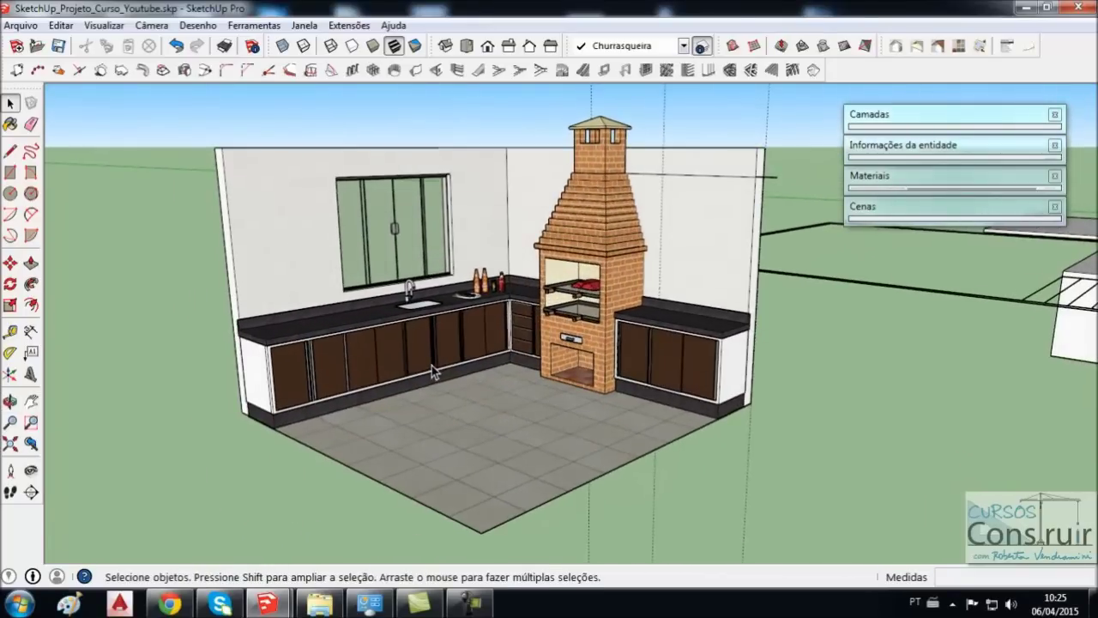
pyautogui.scroll(5, 432, 366)
pyautogui.scroll(2, 431, 366)
pyautogui.scroll(2, 299, 345)
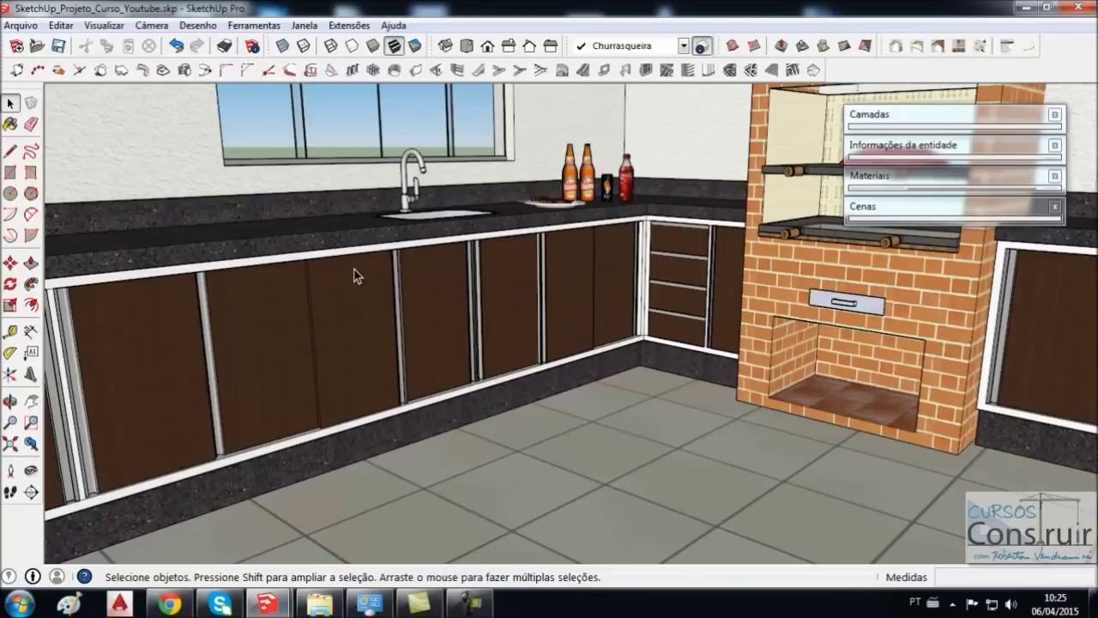
pyautogui.scroll(-5, 350, 265)
pyautogui.scroll(-3, 351, 264)
pyautogui.moveTo(351, 264); pyautogui.dragTo(360, 232, button='middle')
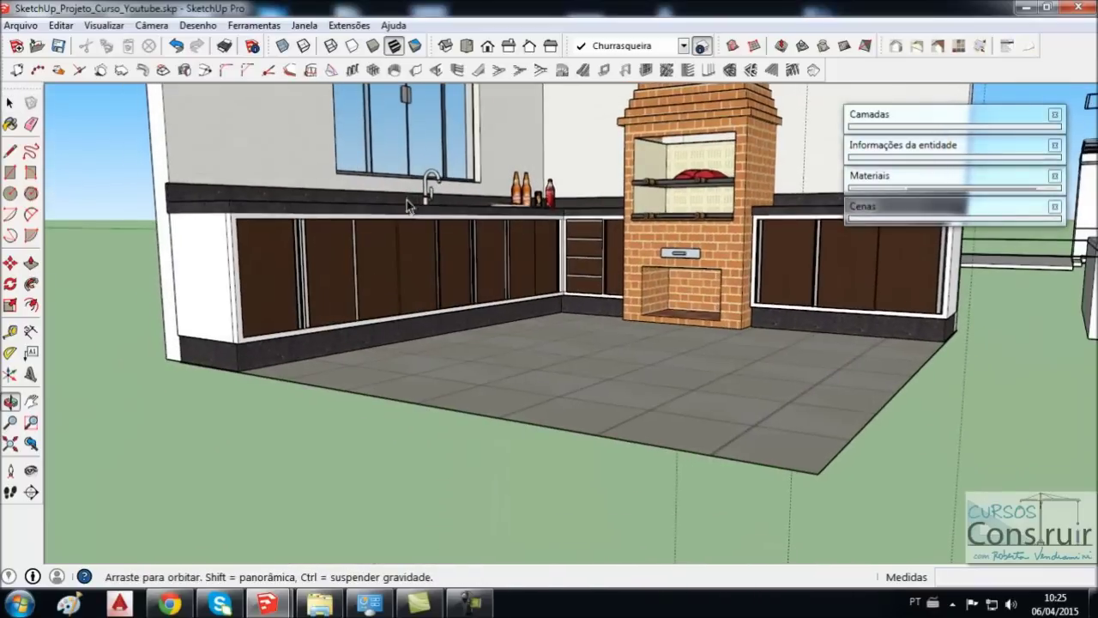
pyautogui.scroll(3, 236, 249)
pyautogui.scroll(2, 236, 258)
pyautogui.scroll(2, 236, 265)
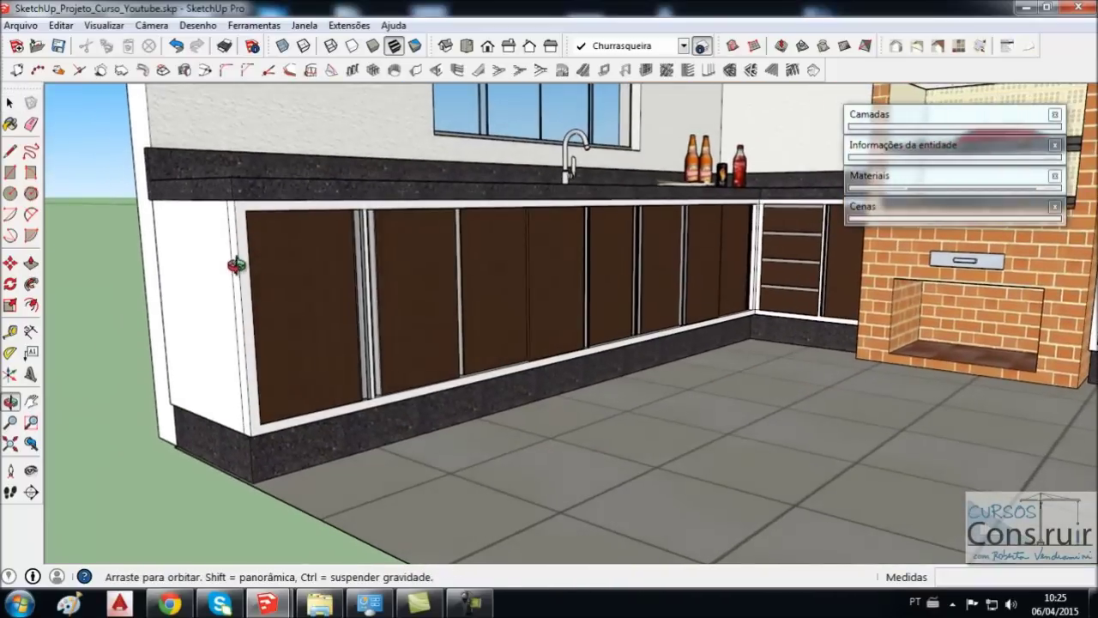
pyautogui.moveTo(236, 265)
pyautogui.mouseDown(button='middle')
pyautogui.moveTo(243, 284)
pyautogui.moveTo(259, 251)
pyautogui.mouseUp(button='middle')
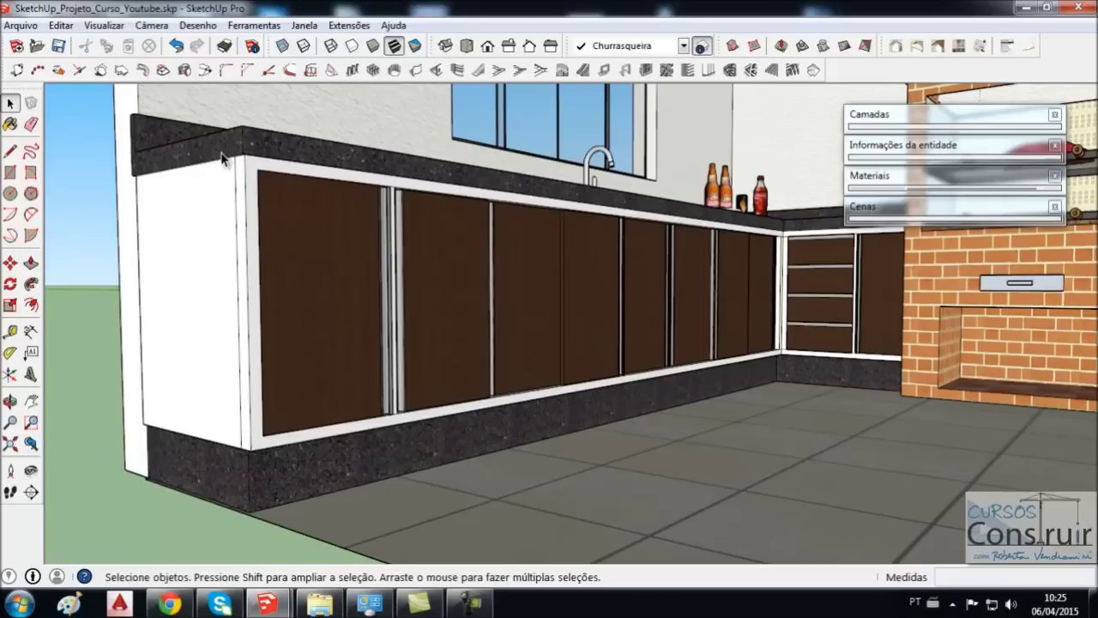
pyautogui.click(10, 331)
pyautogui.click(250, 447)
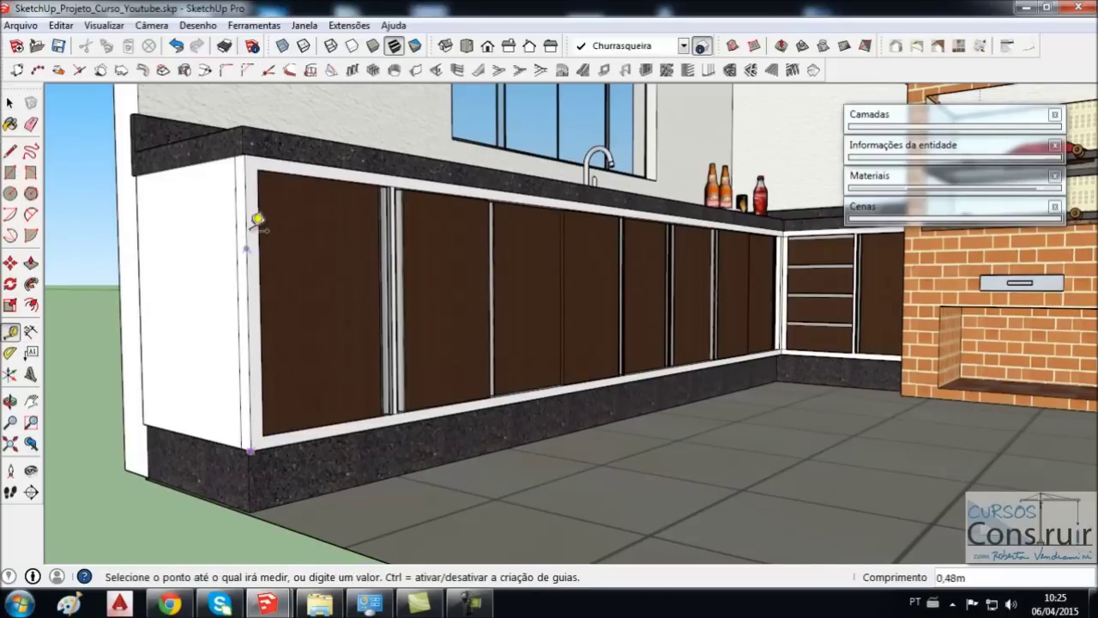
pyautogui.scroll(2, 255, 150)
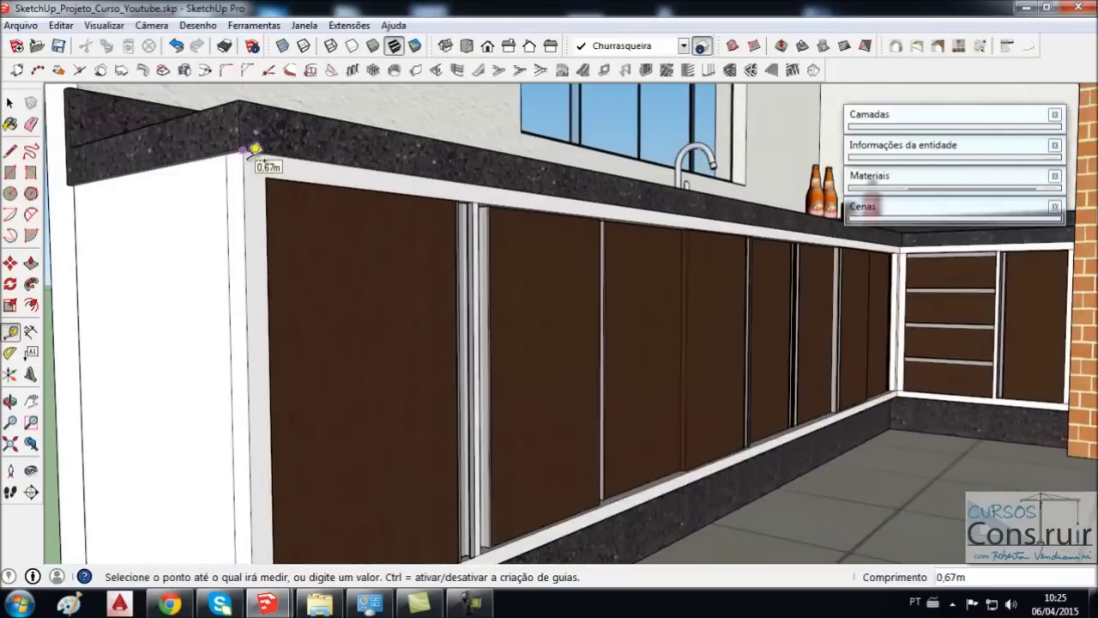
pyautogui.scroll(2, 255, 150)
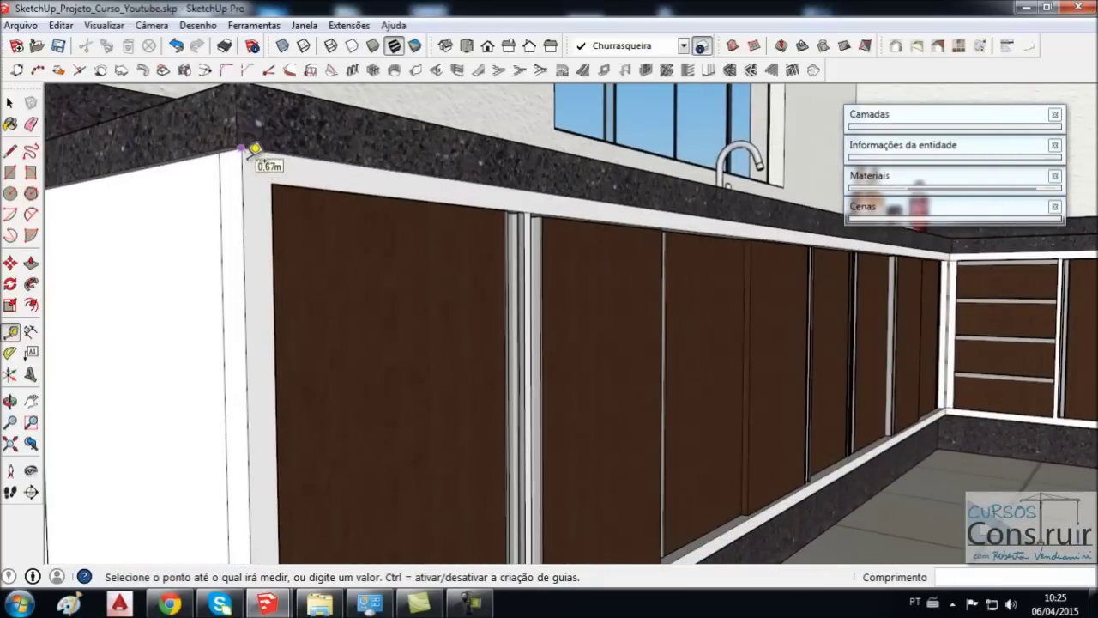
pyautogui.press('space')
pyautogui.scroll(-2, 249, 163)
pyautogui.scroll(-3, 241, 171)
pyautogui.scroll(-3, 236, 180)
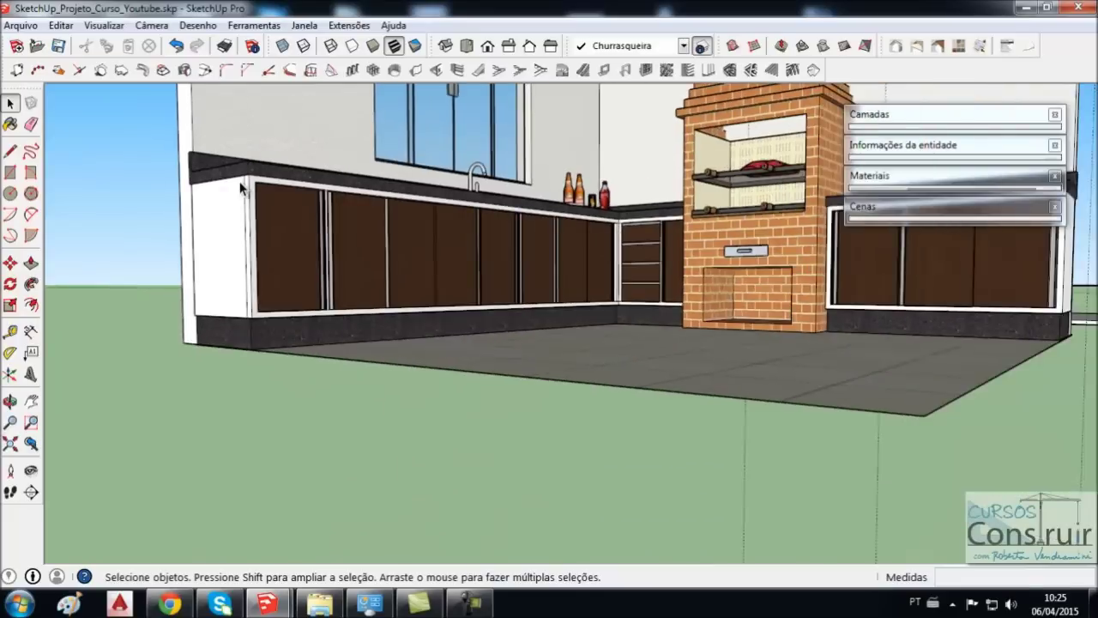
pyautogui.scroll(-3, 229, 191)
pyautogui.scroll(-3, 214, 193)
pyautogui.scroll(-2, 197, 195)
pyautogui.moveTo(196, 196); pyautogui.dragTo(433, 290, button='middle')
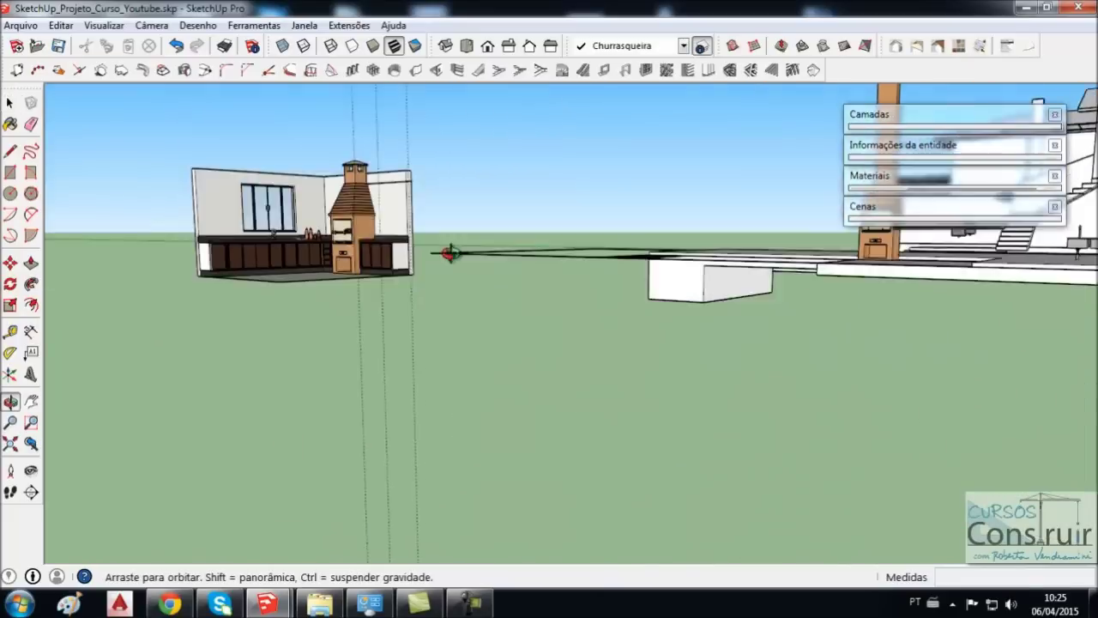
pyautogui.scroll(-2, 446, 296)
pyautogui.scroll(3, 835, 338)
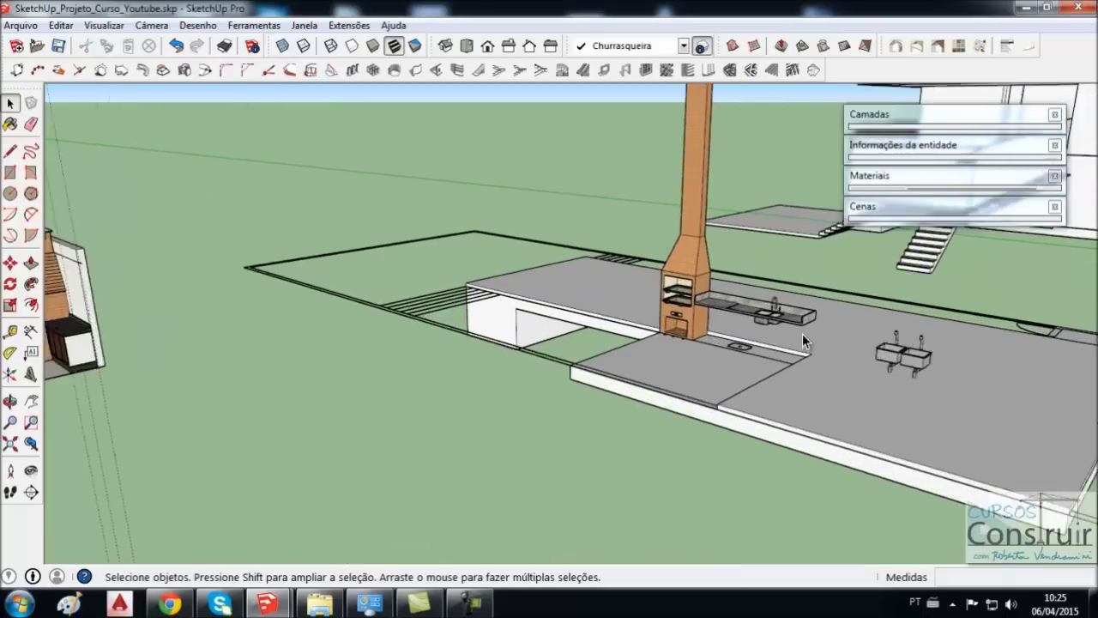
pyautogui.scroll(3, 802, 333)
pyautogui.moveTo(788, 334); pyautogui.dragTo(830, 371, button='middle')
pyautogui.scroll(2, 934, 363)
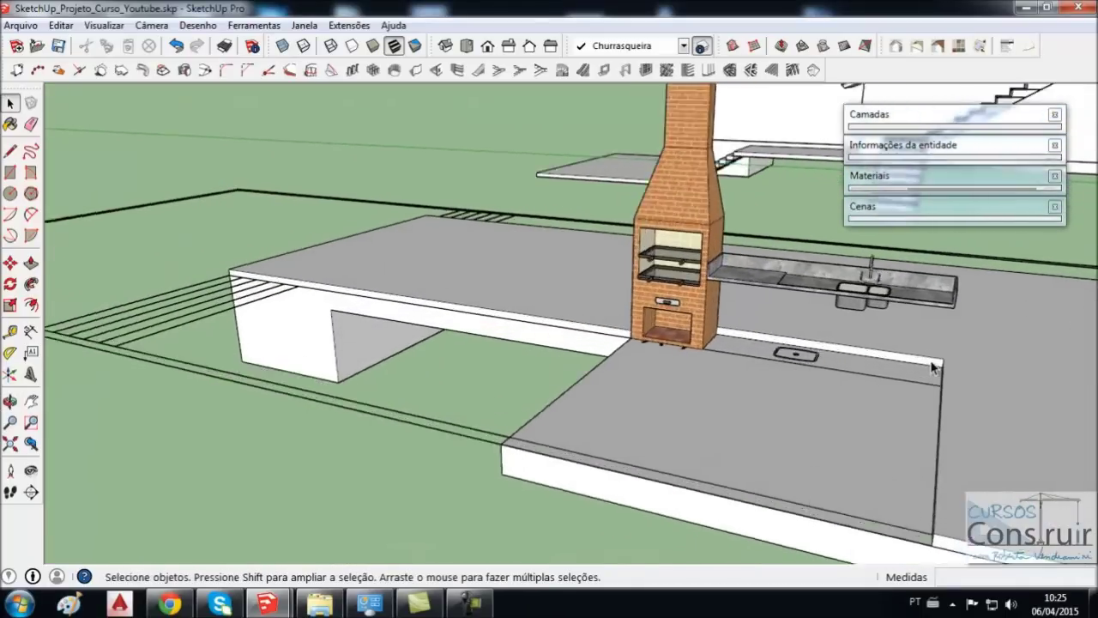
pyautogui.scroll(2, 934, 363)
pyautogui.scroll(2, 944, 364)
pyautogui.moveTo(631, 345)
pyautogui.mouseDown(button='middle')
pyautogui.moveTo(618, 347)
pyautogui.moveTo(633, 343)
pyautogui.mouseUp(button='middle')
pyautogui.scroll(-2, 409, 311)
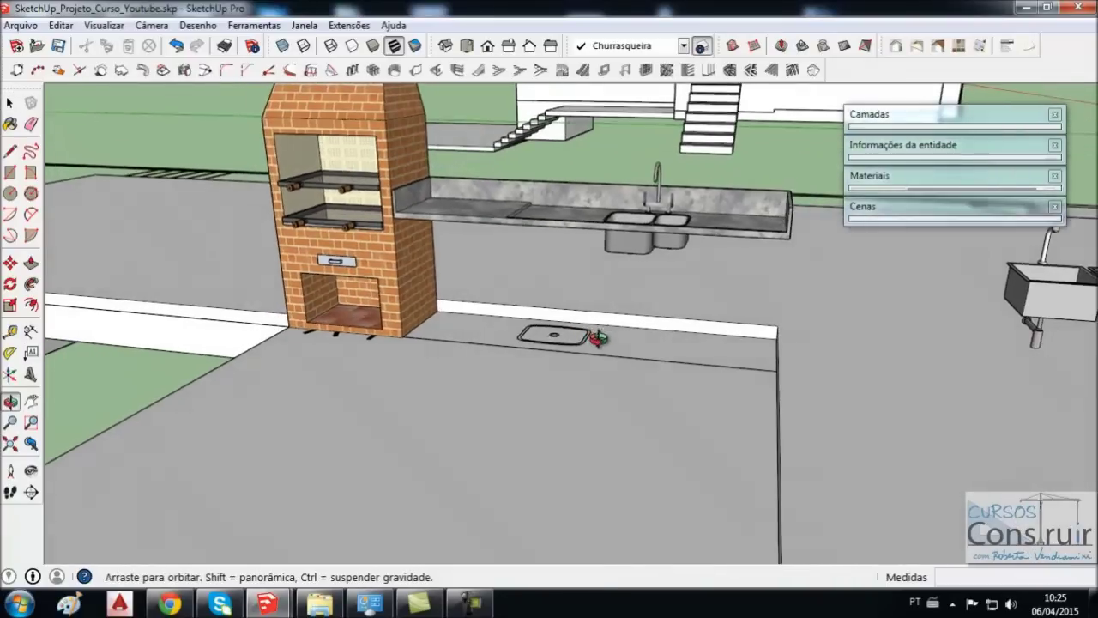
pyautogui.moveTo(408, 311); pyautogui.dragTo(713, 338, button='middle')
pyautogui.scroll(2, 716, 340)
pyautogui.scroll(1, 716, 341)
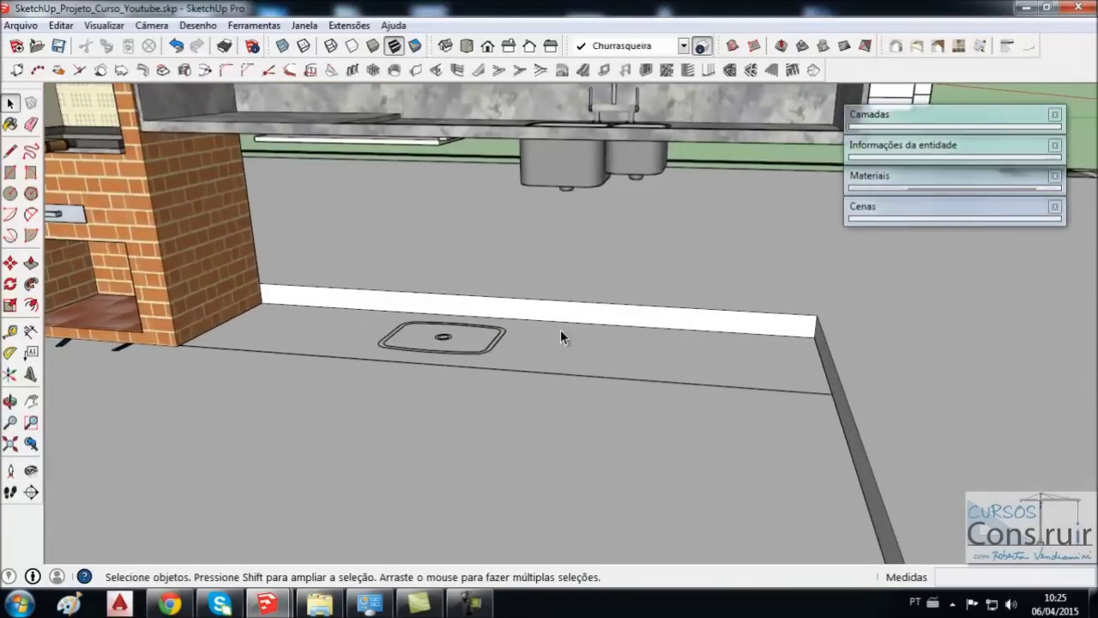
pyautogui.moveTo(579, 338); pyautogui.dragTo(502, 331, button='middle')
pyautogui.scroll(-2, 343, 274)
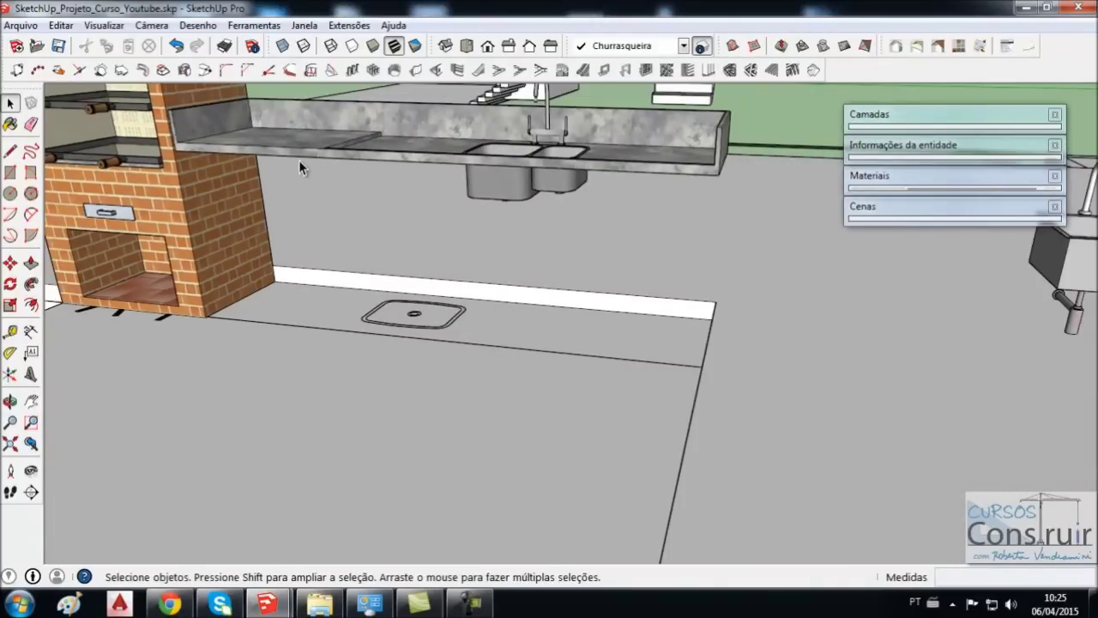
pyautogui.scroll(1, 314, 151)
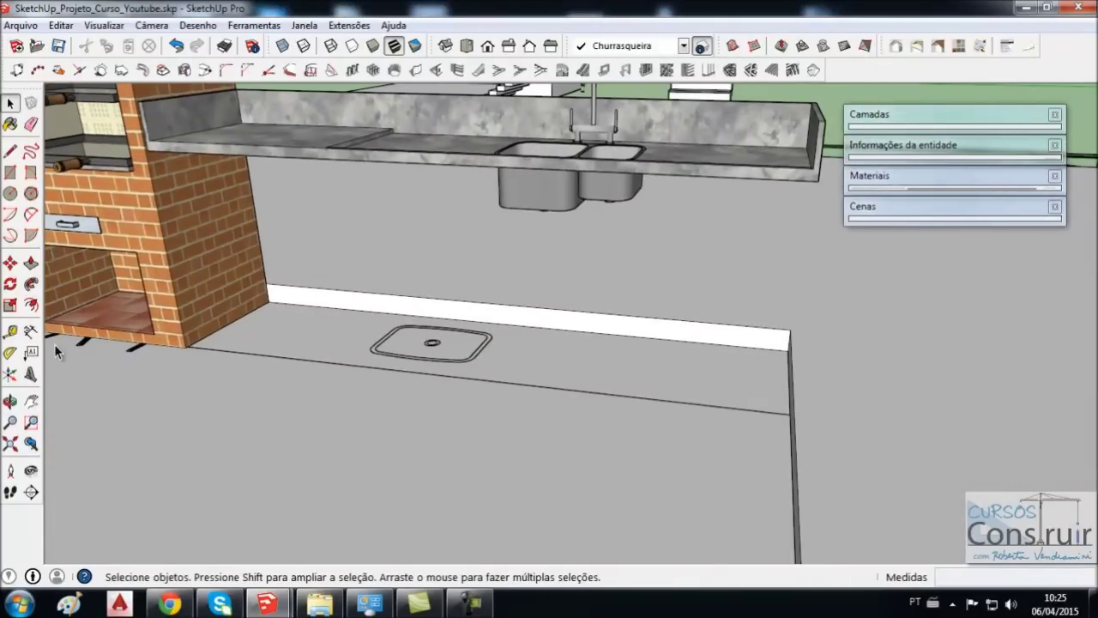
pyautogui.click(12, 332)
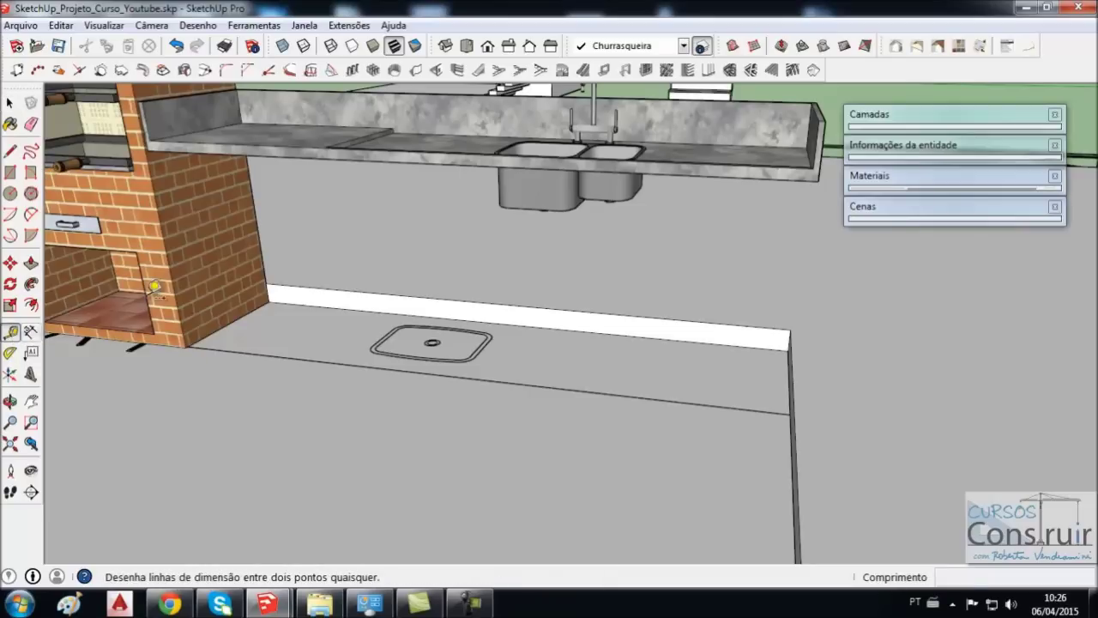
# - Place a Tape Measure guide 0,67 m from the countertop edge, locked to the vertical axis
pyautogui.click(376, 152)
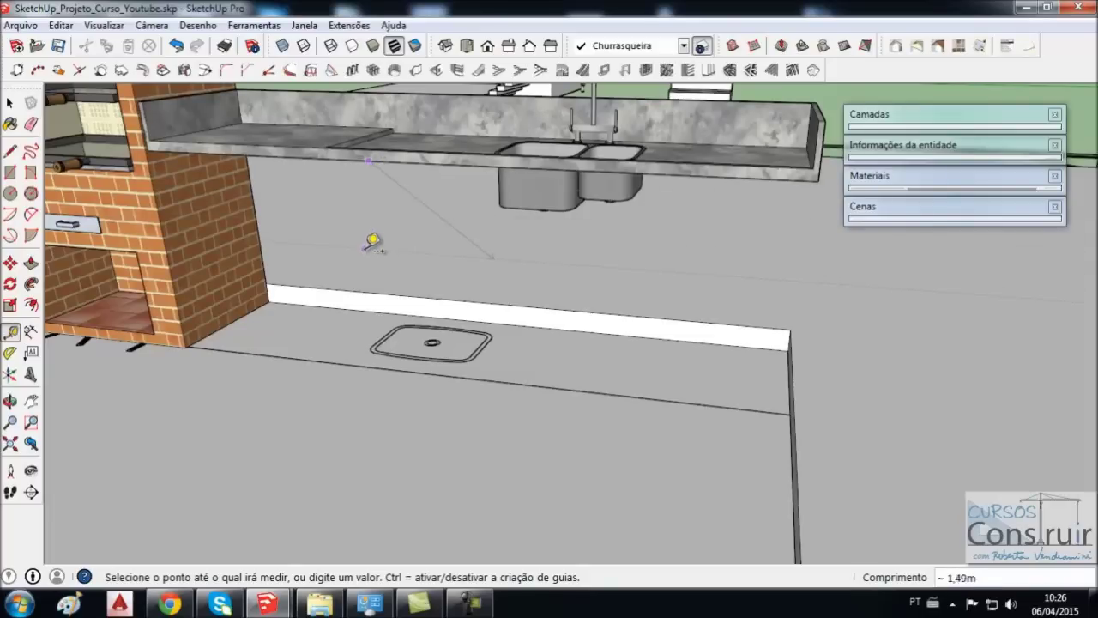
pyautogui.press('Up')
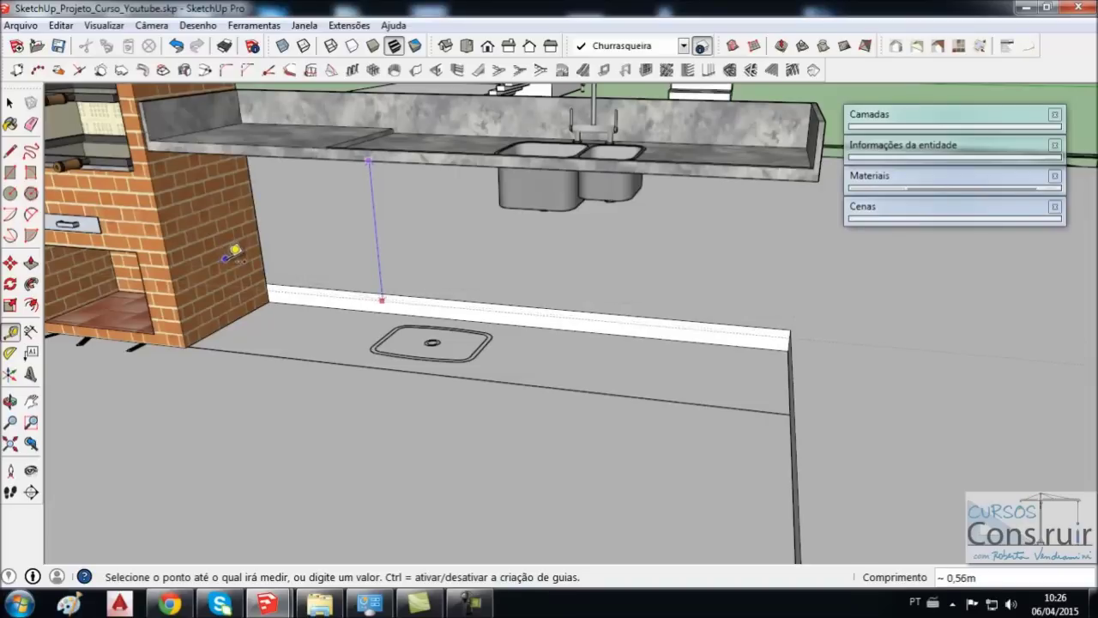
pyautogui.write(',67')
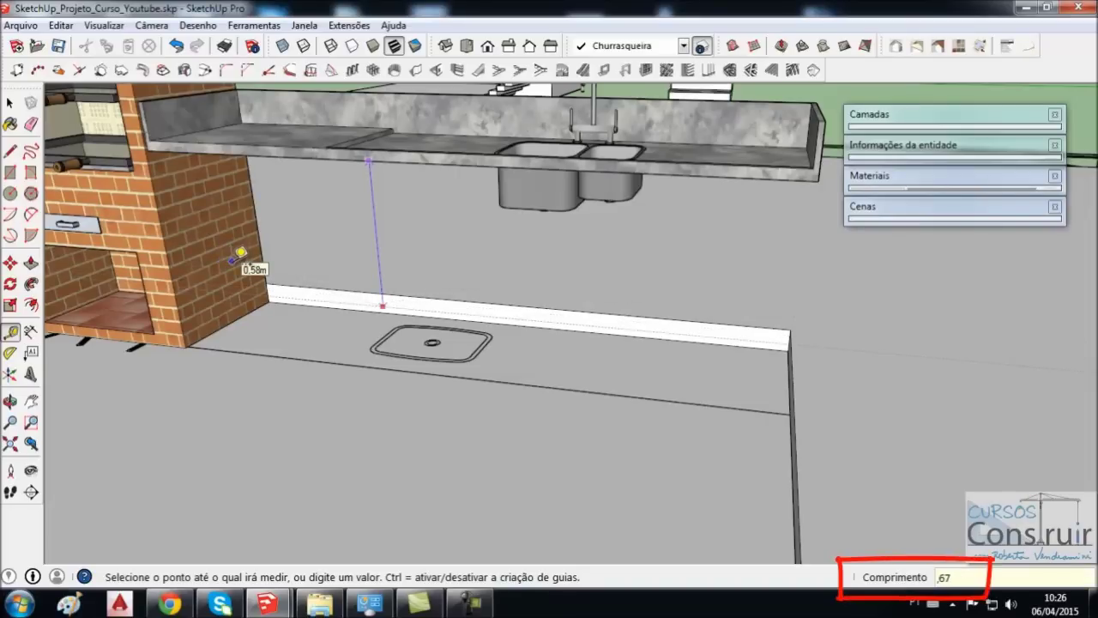
pyautogui.press('Return')
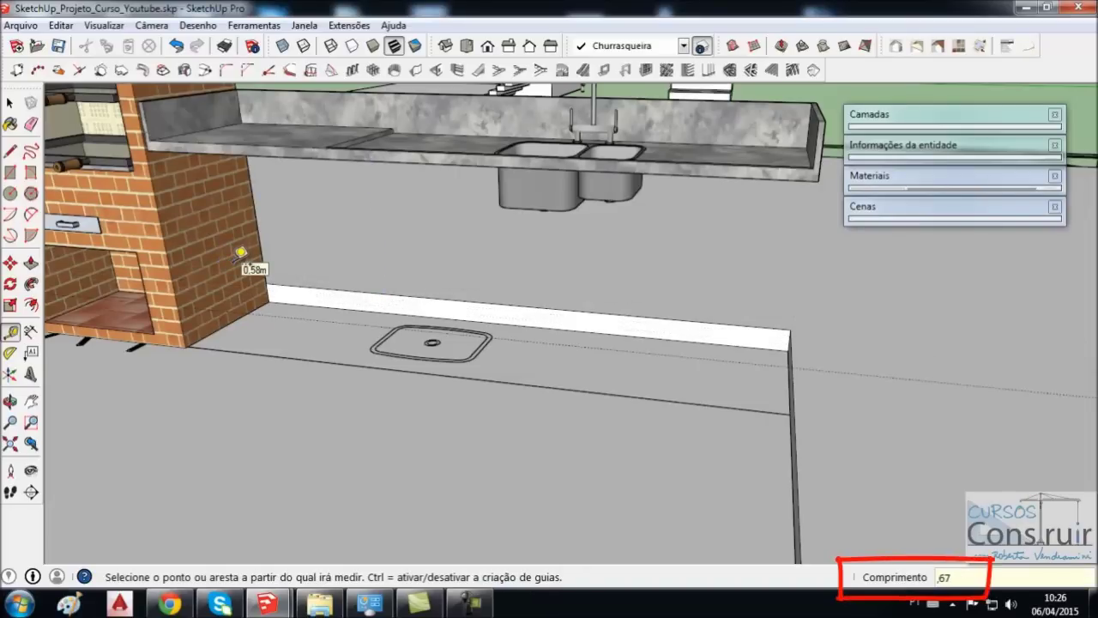
pyautogui.press('space')
pyautogui.moveTo(468, 356)
pyautogui.mouseDown(button='middle')
pyautogui.moveTo(543, 394)
pyautogui.moveTo(512, 311)
pyautogui.mouseUp(button='middle')
# - Draw a floor rectangle from the brick wall's corner to the guide line
pyautogui.click(11, 172)
pyautogui.scroll(3, 129, 339)
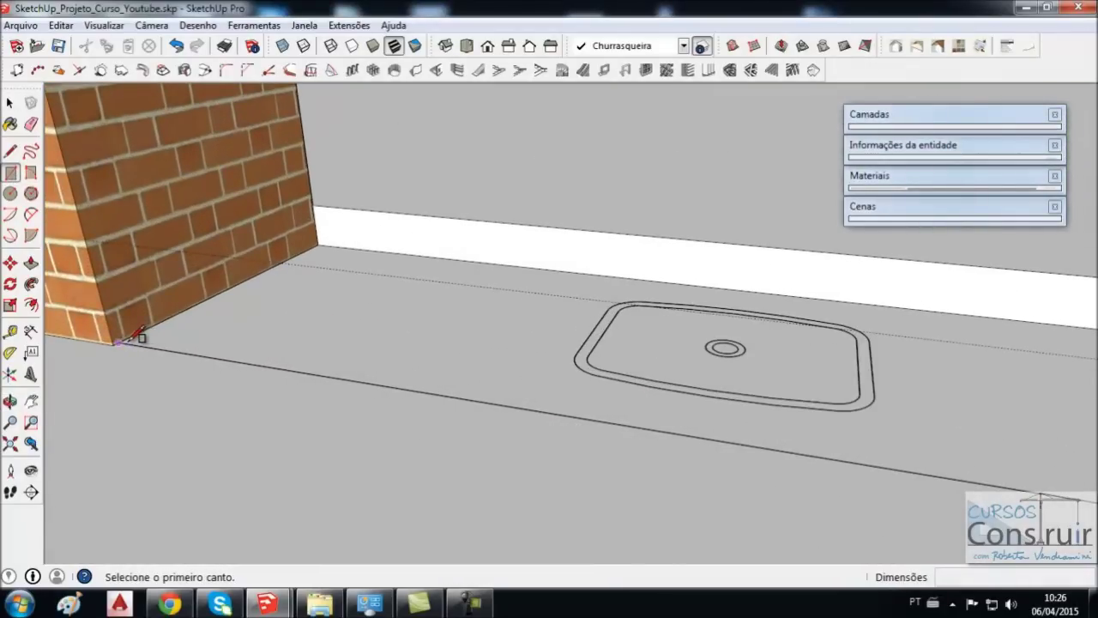
pyautogui.click(137, 338)
pyautogui.scroll(-2, 137, 338)
pyautogui.scroll(-2, 138, 338)
pyautogui.scroll(-1, 142, 334)
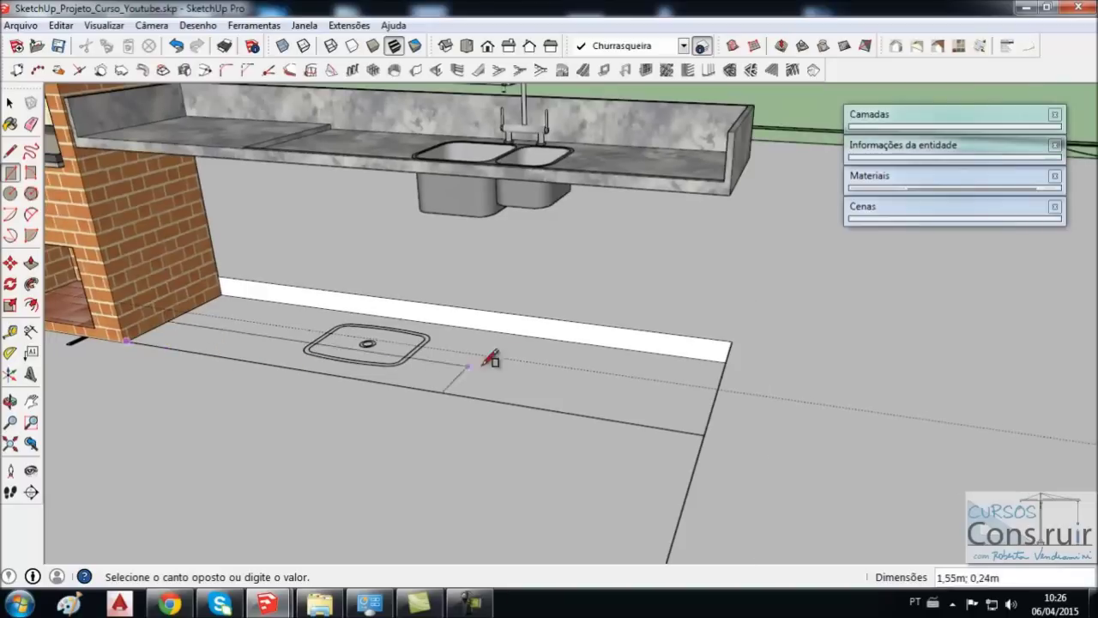
pyautogui.moveTo(485, 355); pyautogui.dragTo(718, 343, button='middle')
pyautogui.click(713, 335)
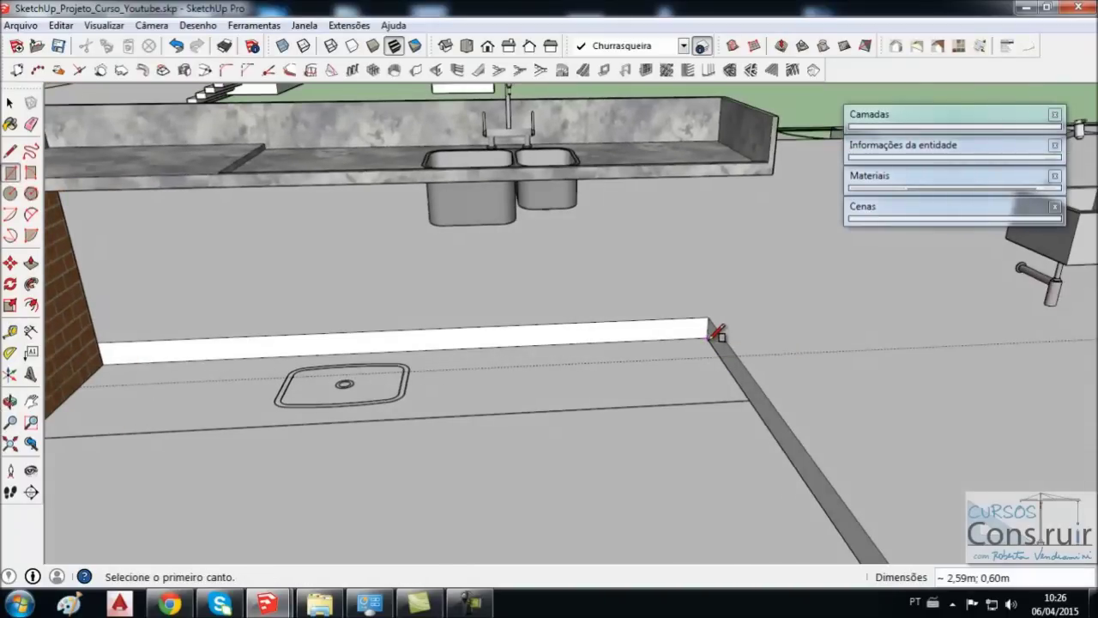
pyautogui.press('space')
pyautogui.moveTo(633, 382)
pyautogui.mouseDown(button='middle')
pyautogui.moveTo(503, 404)
pyautogui.moveTo(113, 286)
pyautogui.mouseUp(button='middle')
# - Push/Pull the rectangle up into a 0,19 m tall slab
pyautogui.click(30, 263)
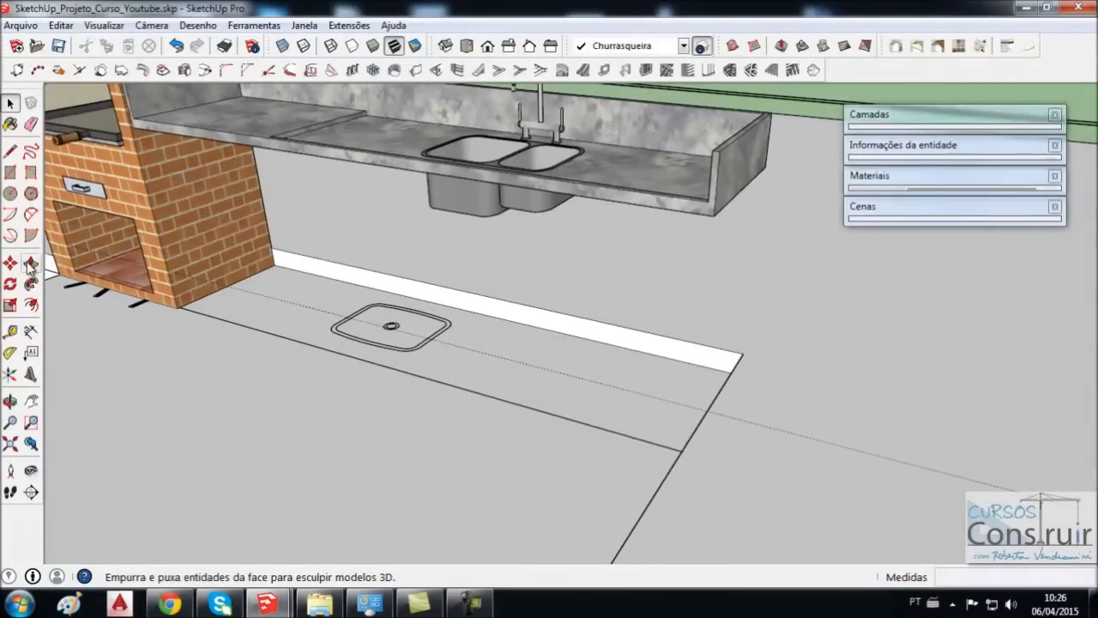
pyautogui.scroll(2, 441, 369)
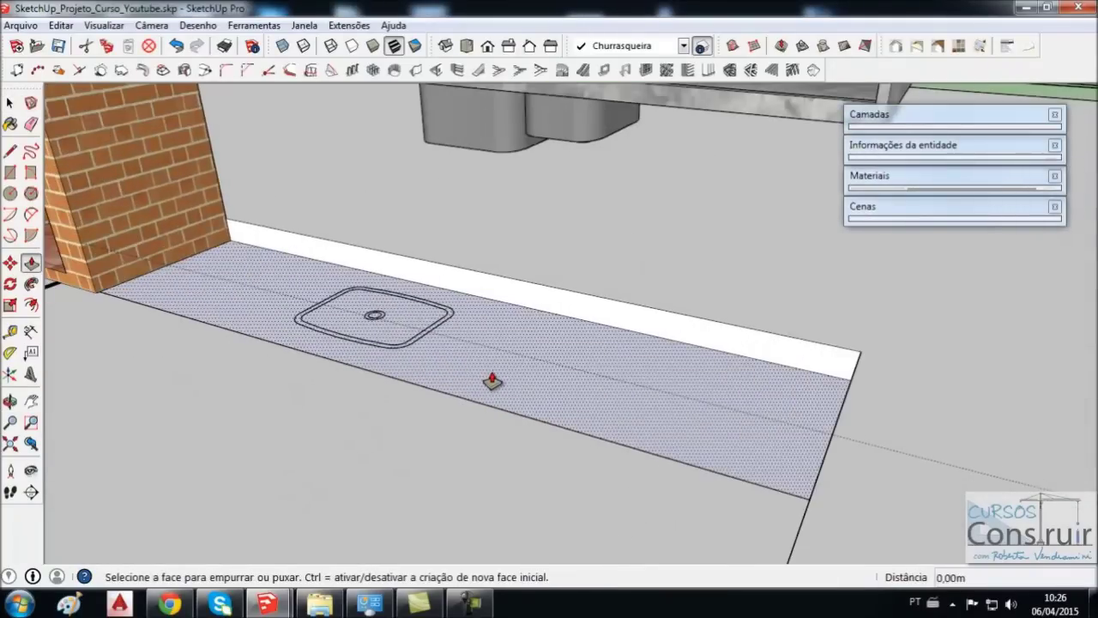
pyautogui.moveTo(491, 381); pyautogui.dragTo(604, 377)
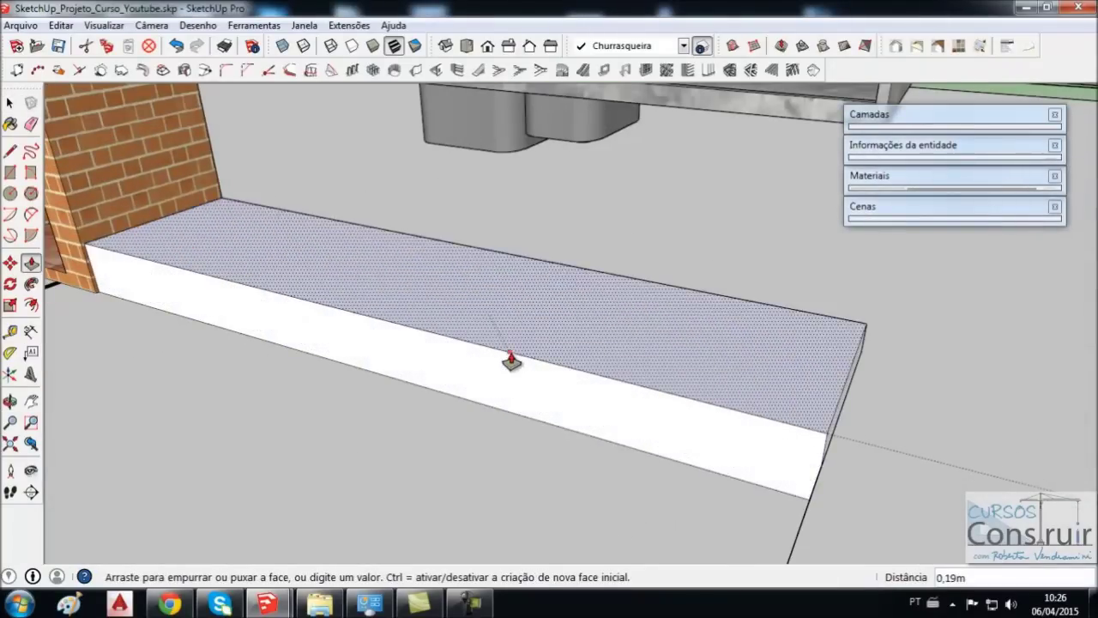
pyautogui.click(604, 377)
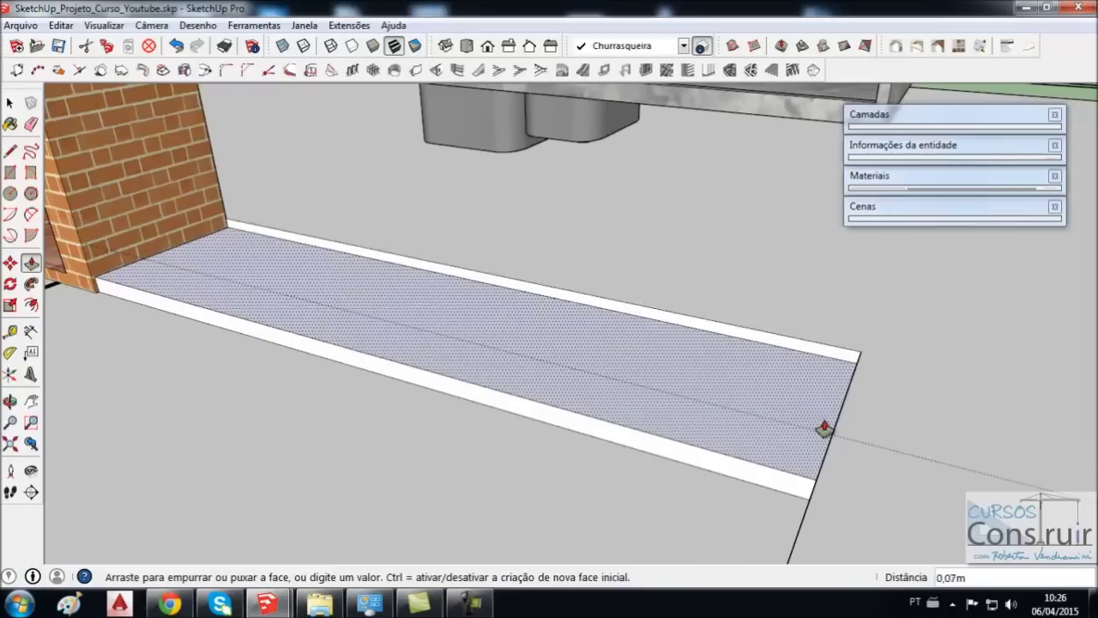
pyautogui.click(874, 455)
pyautogui.press('space')
pyautogui.moveTo(637, 441); pyautogui.dragTo(594, 402, button='middle')
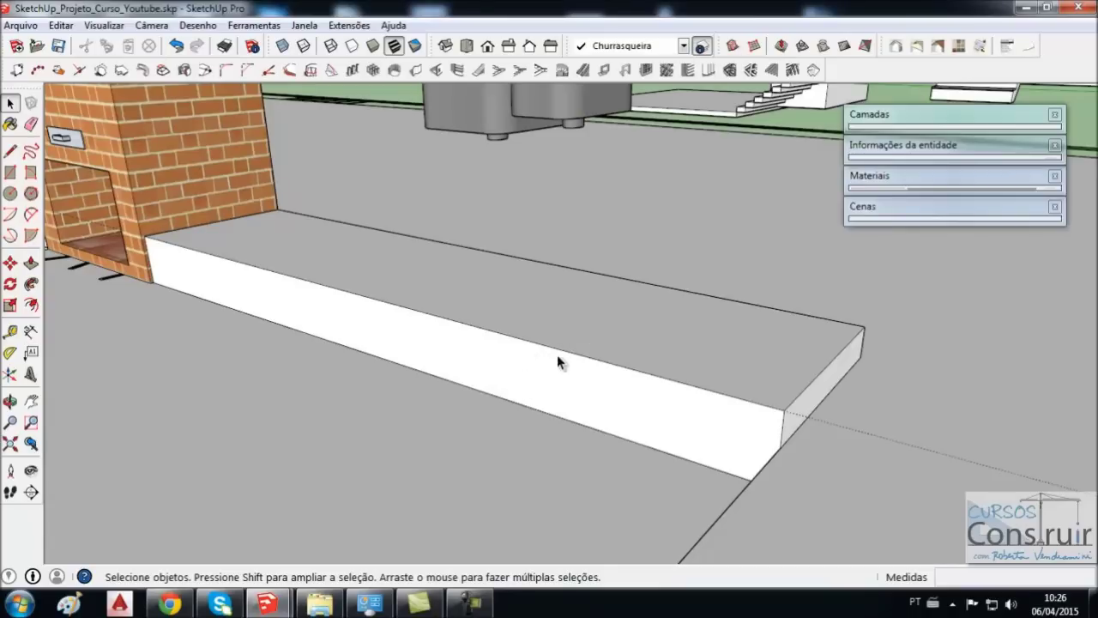
# - Push the slab's front face back by 033 to narrow the block
pyautogui.scroll(-3, 559, 411)
pyautogui.moveTo(558, 409)
pyautogui.mouseDown(button='middle')
pyautogui.moveTo(632, 363)
pyautogui.moveTo(622, 268)
pyautogui.mouseUp(button='middle')
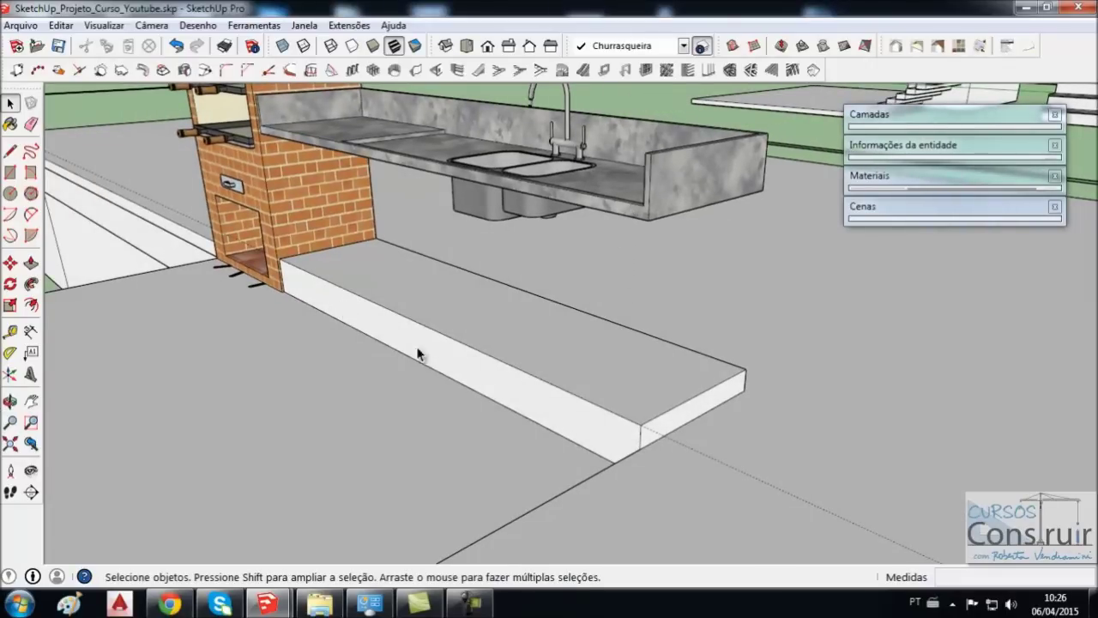
pyautogui.moveTo(522, 414); pyautogui.dragTo(603, 421, button='middle')
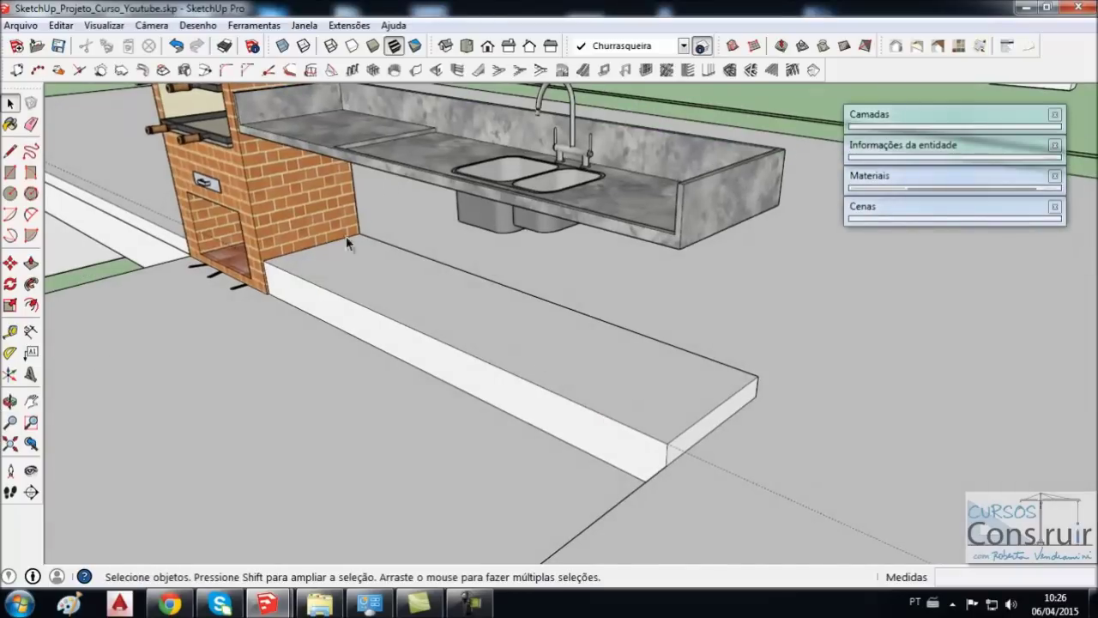
pyautogui.scroll(-1, 517, 343)
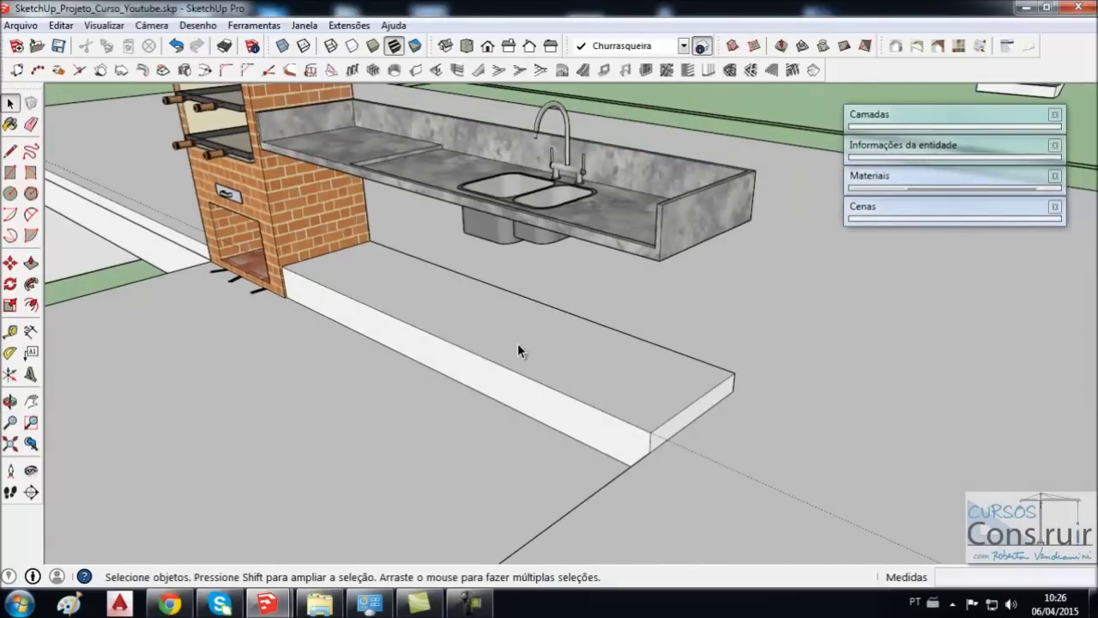
pyautogui.moveTo(518, 343); pyautogui.dragTo(506, 344, button='middle')
pyautogui.scroll(1, 506, 347)
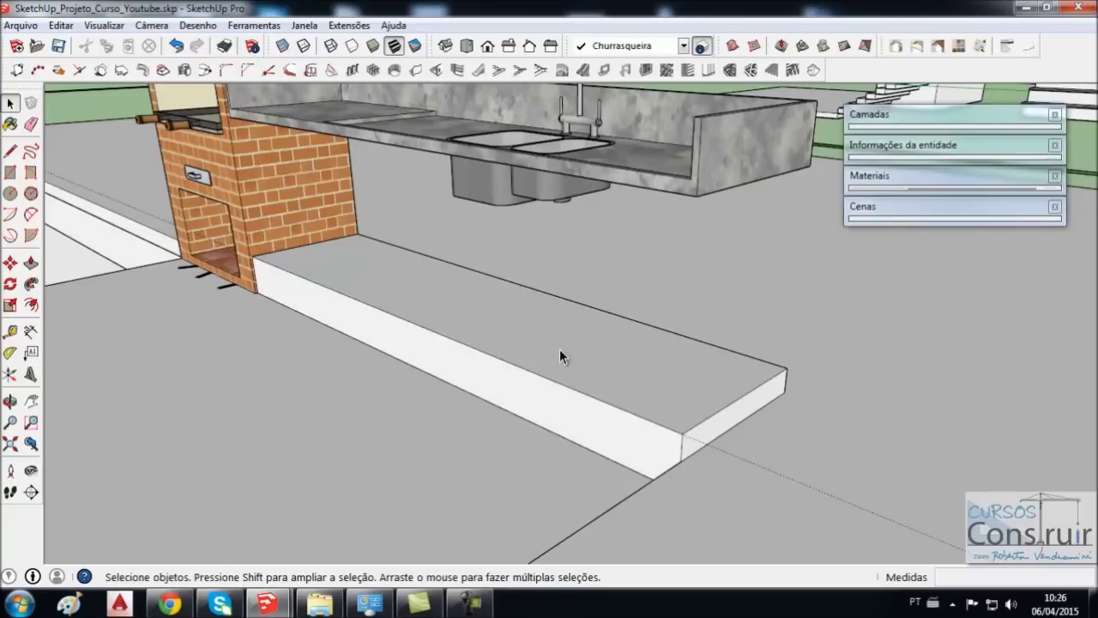
pyautogui.click(31, 264)
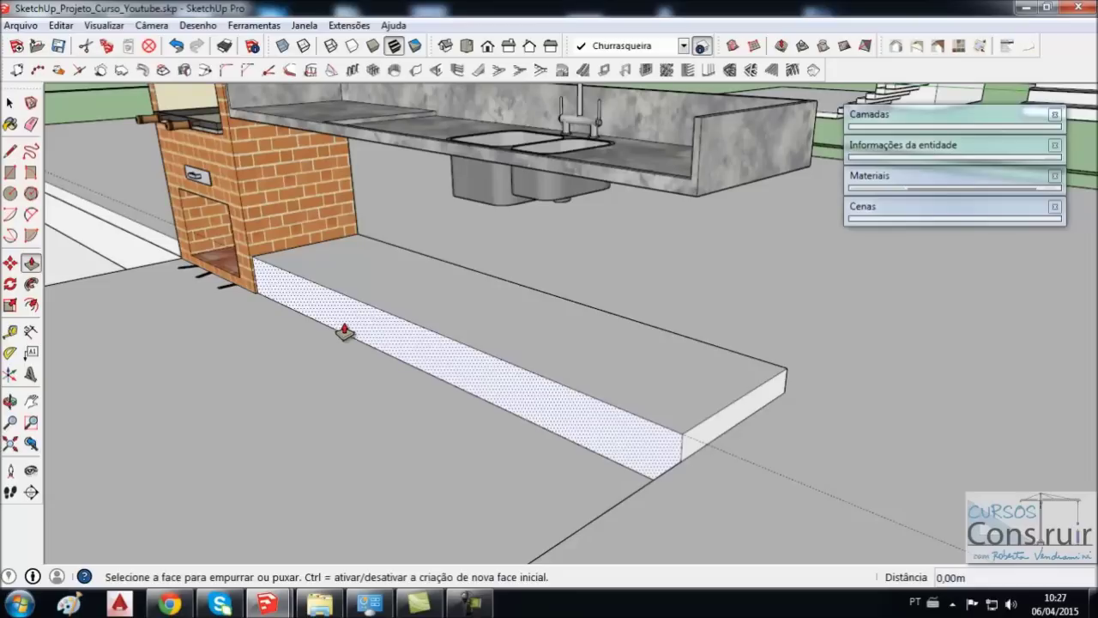
pyautogui.click(348, 325)
pyautogui.write('0')
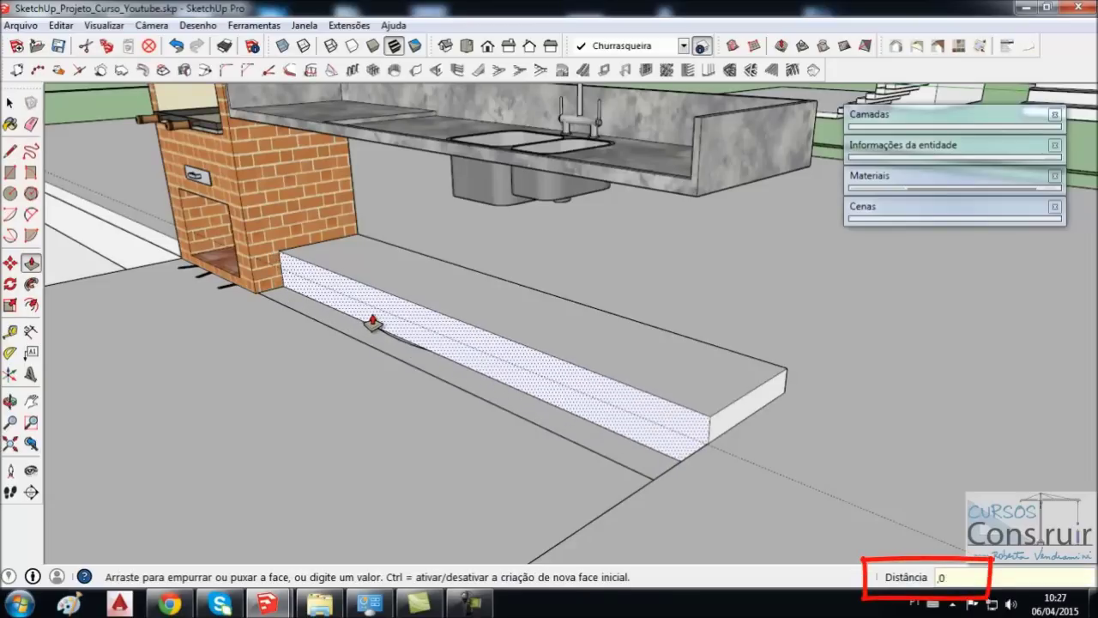
pyautogui.write('33')
pyautogui.press('Return')
pyautogui.press('space')
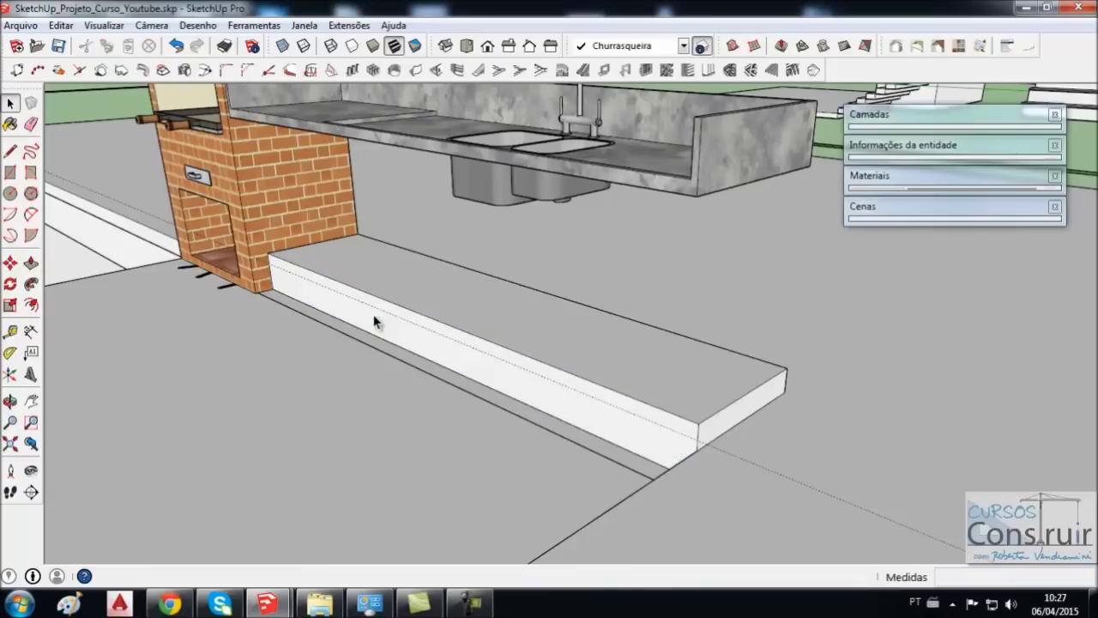
pyautogui.click(491, 314)
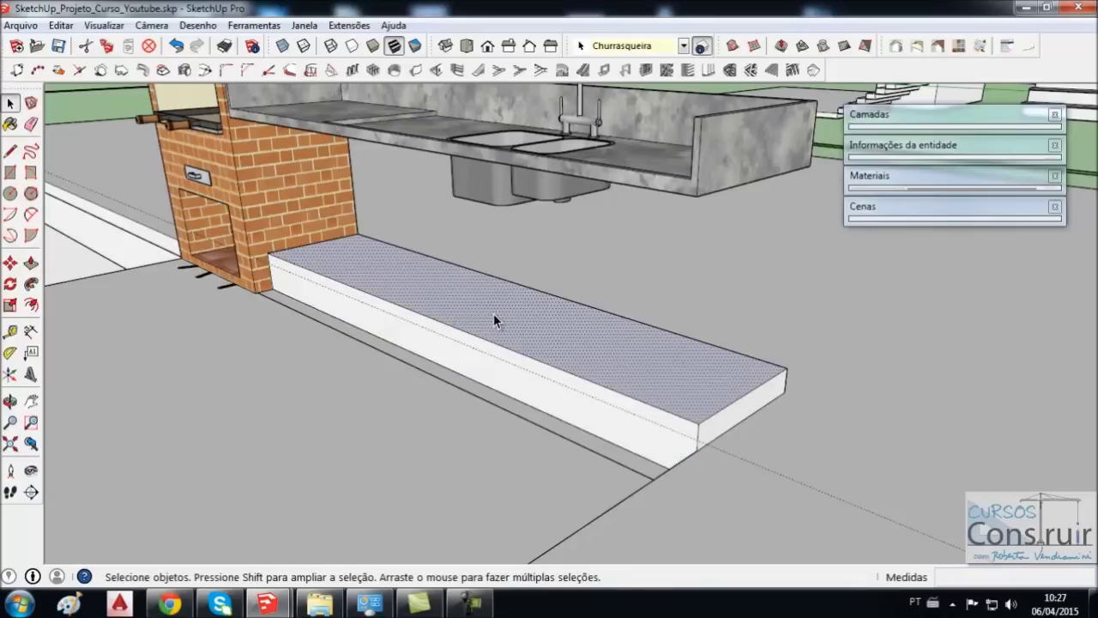
# - Group the entire slab with Criar grupo and orbit to view its front
pyautogui.tripleClick(493, 319)
pyautogui.rightClick(493, 318)
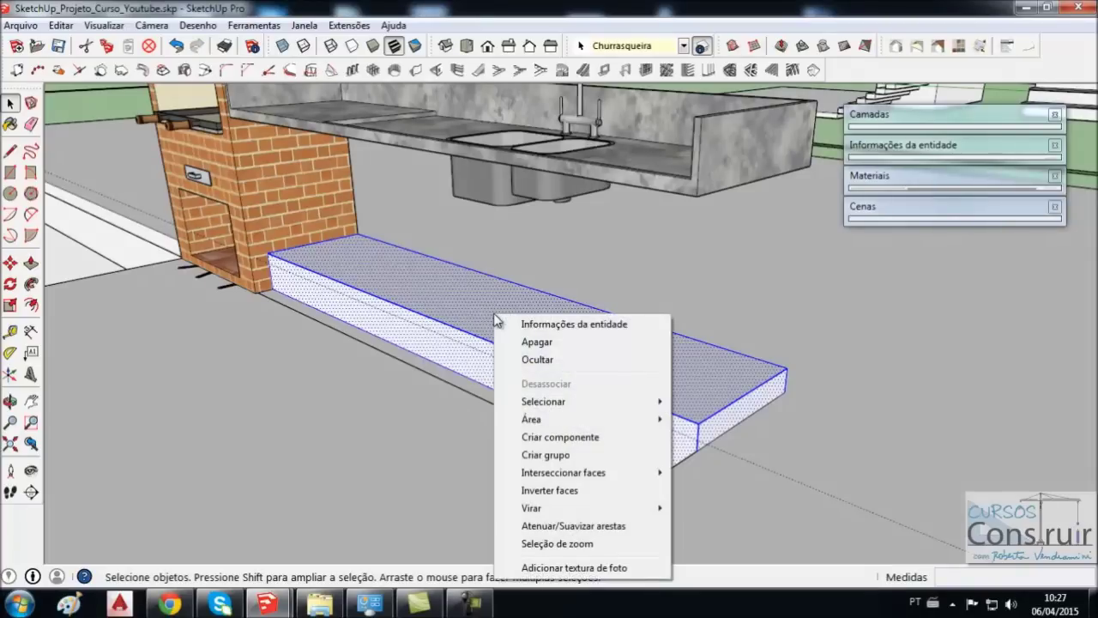
pyautogui.click(533, 453)
pyautogui.click(402, 431)
pyautogui.moveTo(402, 430)
pyautogui.mouseDown(button='middle')
pyautogui.moveTo(410, 356)
pyautogui.moveTo(515, 345)
pyautogui.moveTo(420, 336)
pyautogui.mouseUp(button='middle')
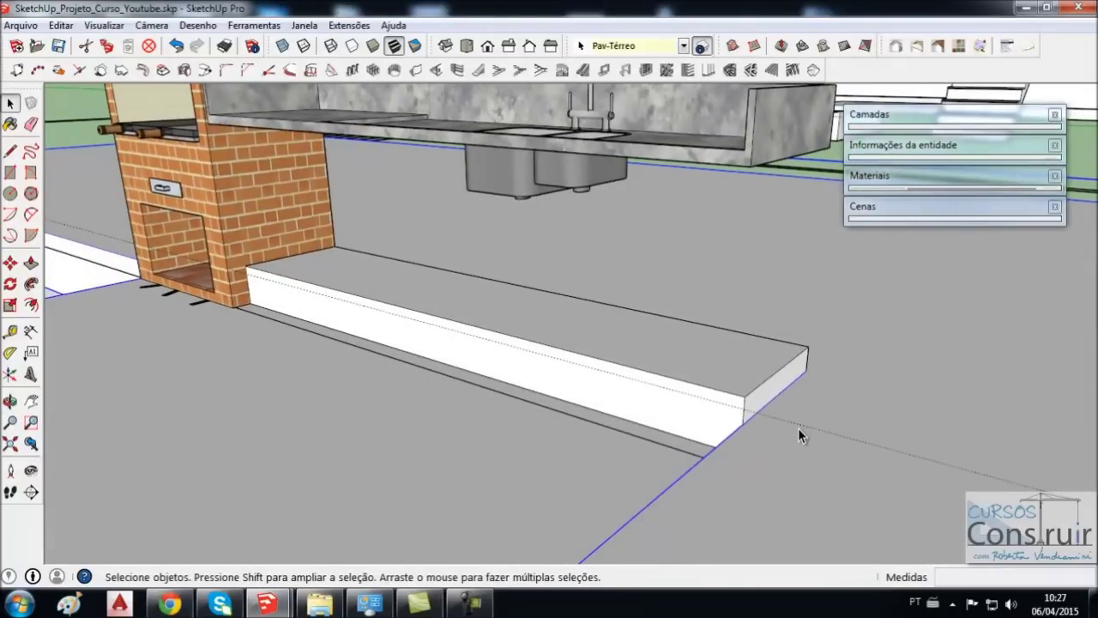
pyautogui.moveTo(777, 424)
pyautogui.mouseDown(button='middle')
pyautogui.moveTo(697, 418)
pyautogui.moveTo(743, 429)
pyautogui.mouseUp(button='middle')
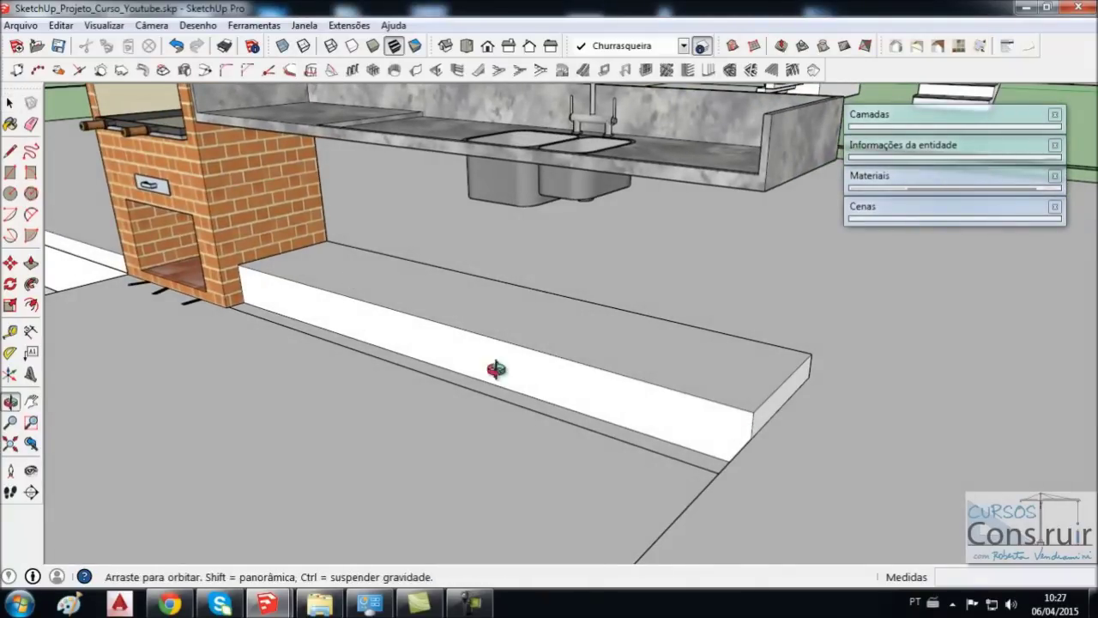
pyautogui.moveTo(489, 368); pyautogui.dragTo(515, 353, button='middle')
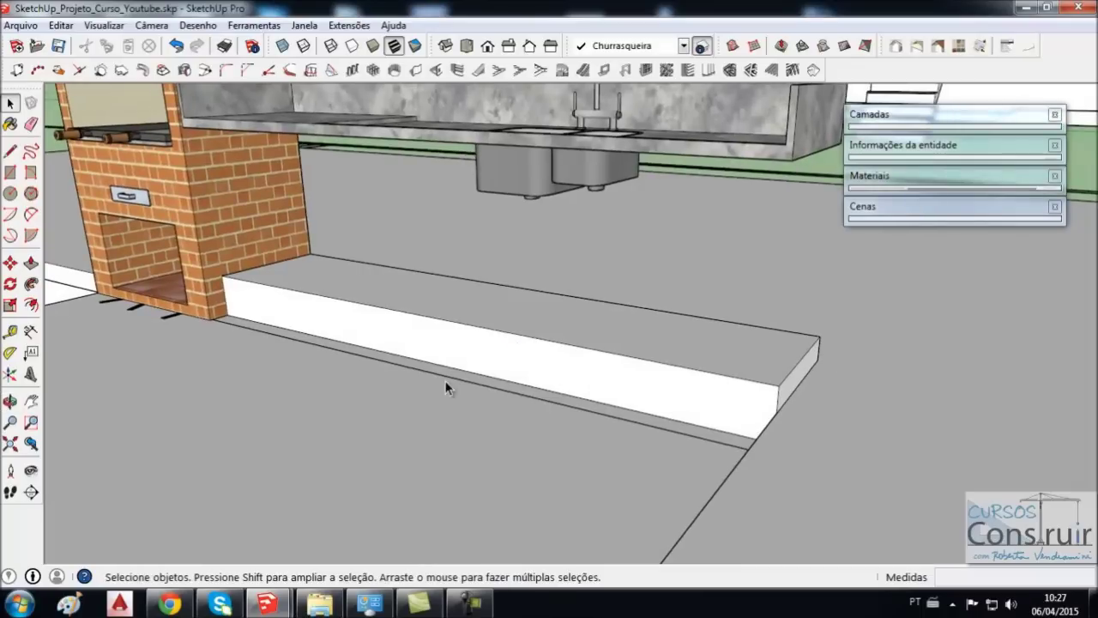
pyautogui.moveTo(445, 381); pyautogui.dragTo(722, 253, button='middle')
# - Sample Stone_Vein_Gray from the countertop with the eyedropper and paint the slab with it
pyautogui.click(911, 178)
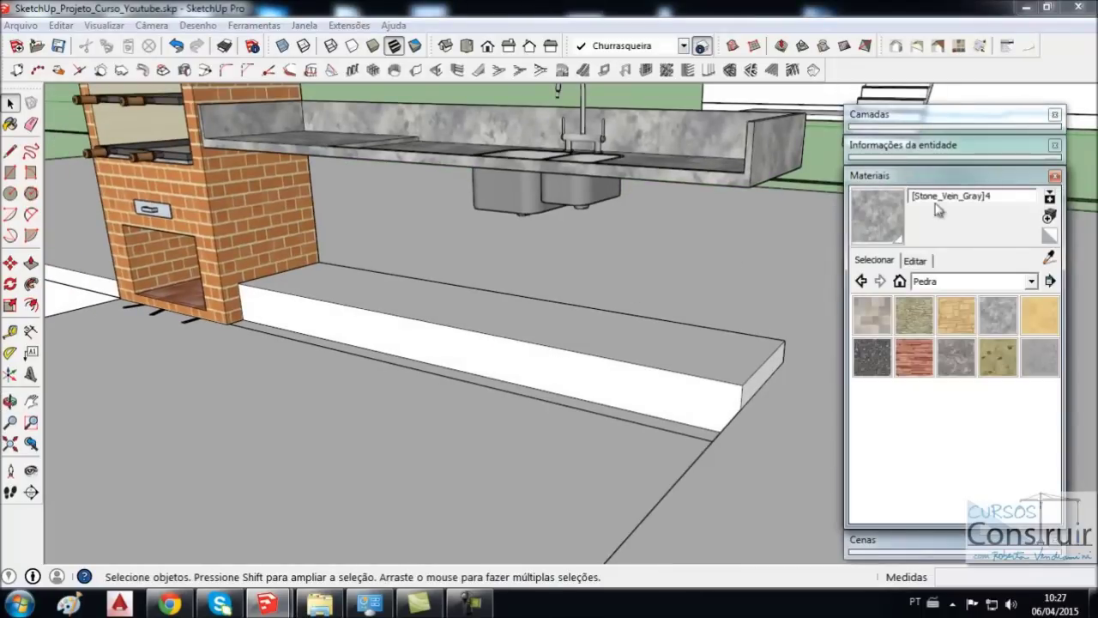
pyautogui.click(1048, 258)
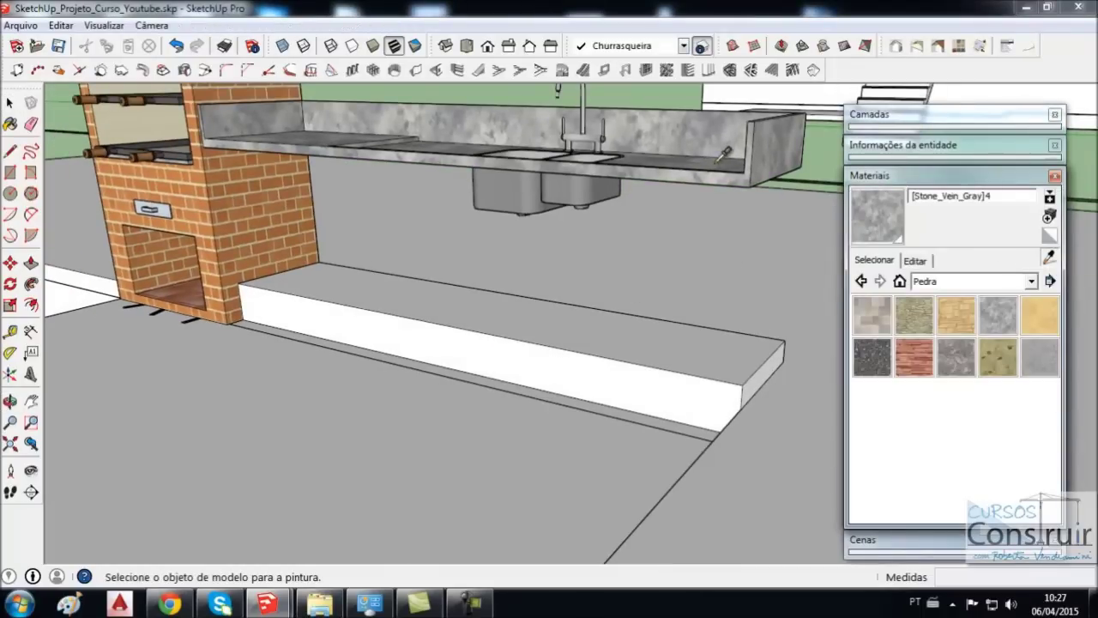
pyautogui.click(728, 146)
pyautogui.scroll(1, 688, 157)
pyautogui.moveTo(689, 157)
pyautogui.mouseDown(button='middle')
pyautogui.moveTo(576, 355)
pyautogui.moveTo(538, 397)
pyautogui.moveTo(238, 392)
pyautogui.moveTo(559, 392)
pyautogui.moveTo(652, 420)
pyautogui.mouseUp(button='middle')
pyautogui.click(574, 382)
pyautogui.press('space')
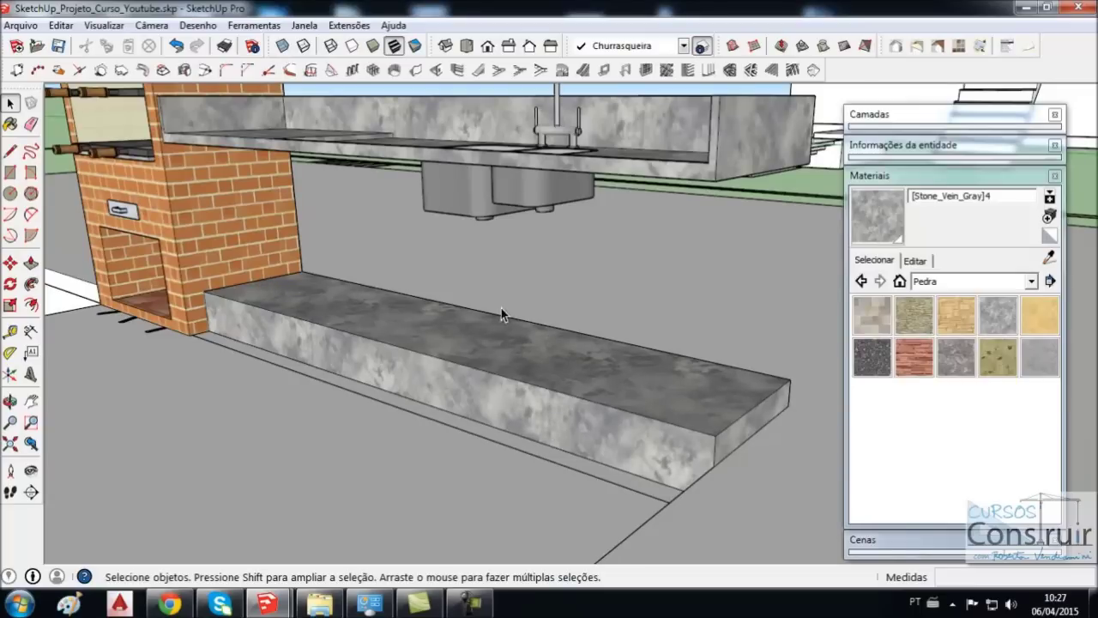
# - Orbit and zoom around the barbecue and counter to find the reference kitchen
pyautogui.scroll(-3, 501, 315)
pyautogui.moveTo(593, 299)
pyautogui.mouseDown(button='middle')
pyautogui.moveTo(635, 288)
pyautogui.moveTo(600, 274)
pyautogui.mouseUp(button='middle')
pyautogui.scroll(2, 426, 228)
pyautogui.scroll(3, 271, 217)
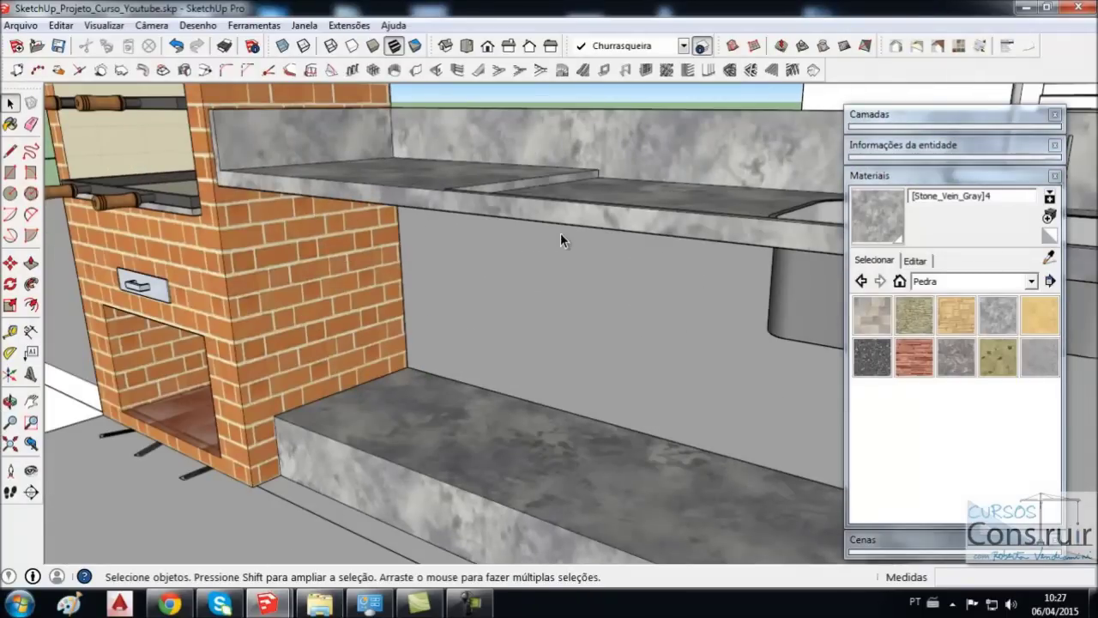
pyautogui.scroll(-4, 557, 228)
pyautogui.scroll(3, 592, 240)
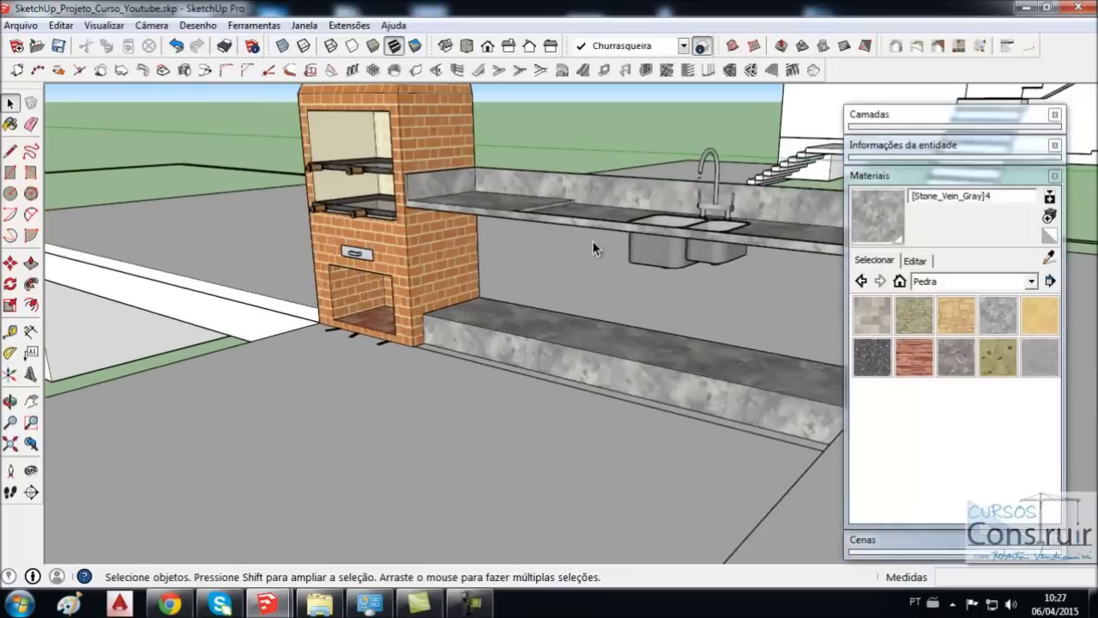
pyautogui.scroll(2, 591, 240)
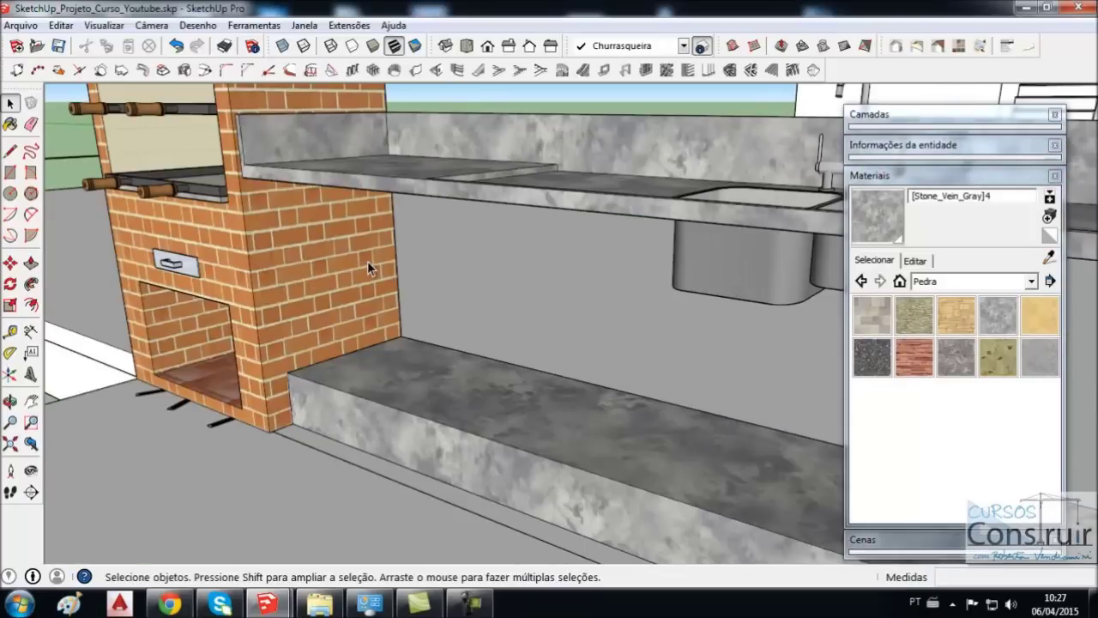
pyautogui.scroll(-2, 518, 195)
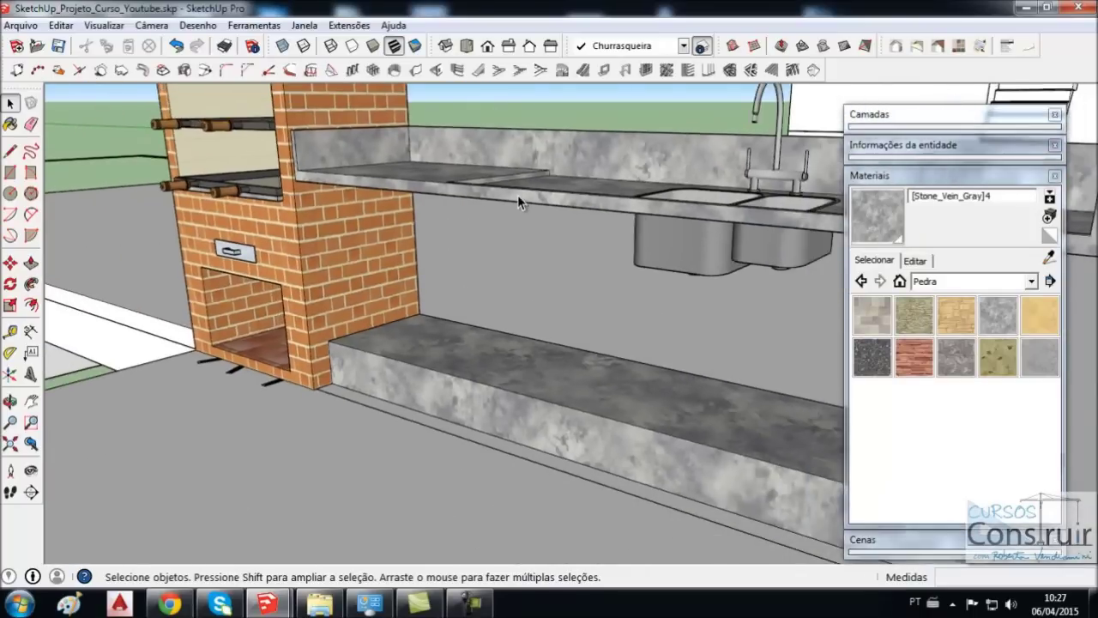
pyautogui.scroll(-3, 542, 195)
pyautogui.scroll(1, 684, 214)
pyautogui.scroll(-2, 734, 267)
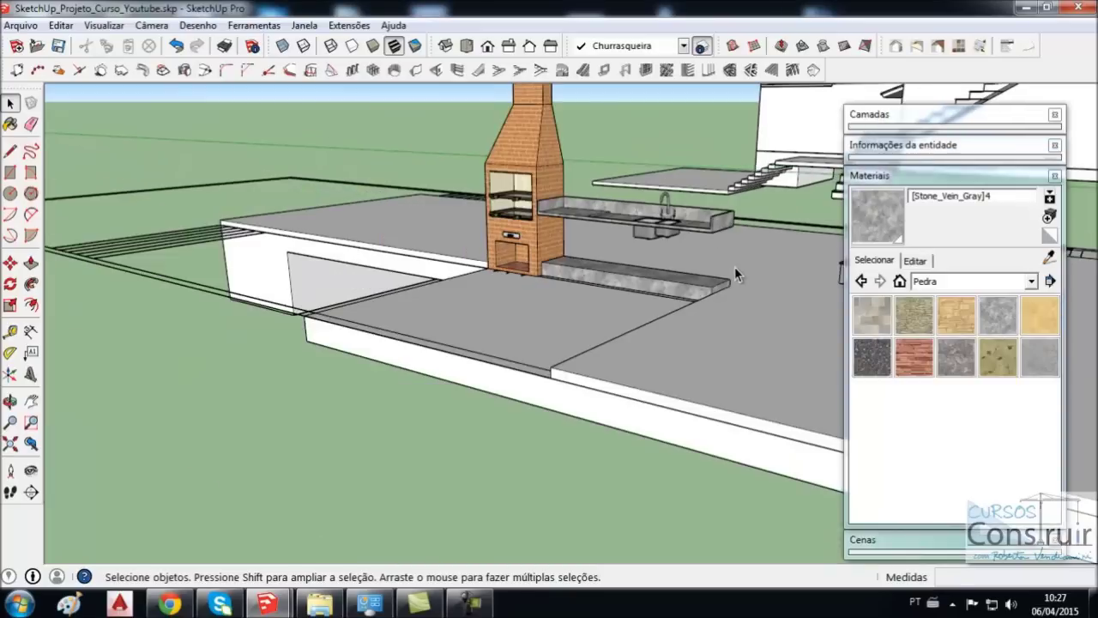
pyautogui.scroll(-2, 734, 267)
pyautogui.scroll(-2, 734, 266)
pyautogui.scroll(-2, 734, 267)
pyautogui.scroll(1, 360, 266)
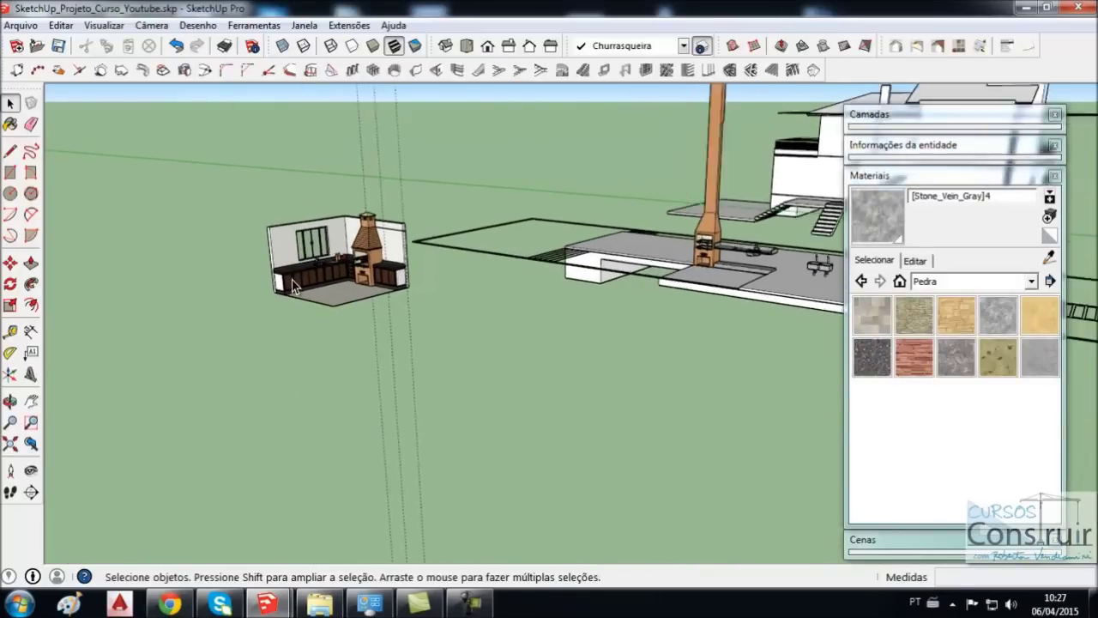
pyautogui.scroll(2, 343, 270)
pyautogui.scroll(2, 309, 274)
pyautogui.scroll(3, 283, 282)
pyautogui.scroll(2, 280, 275)
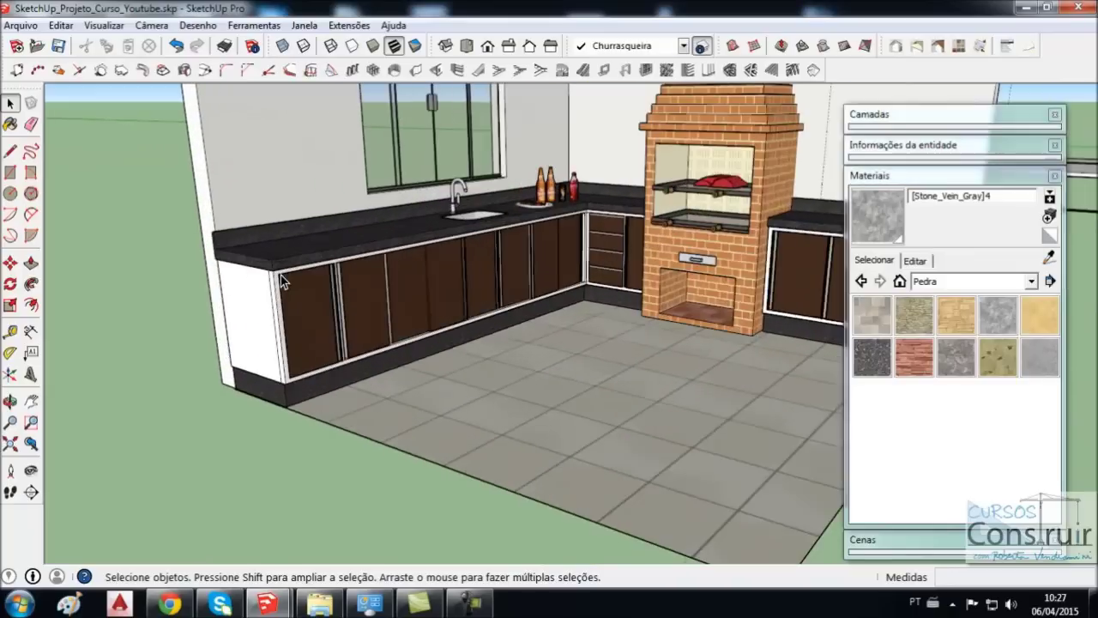
pyautogui.scroll(2, 266, 272)
pyautogui.scroll(2, 245, 270)
pyautogui.scroll(2, 223, 267)
# - Measure the 0,03m door frame inset on the reference cabinet doors with the Tape Measure
pyautogui.moveTo(218, 267); pyautogui.dragTo(257, 275, button='middle')
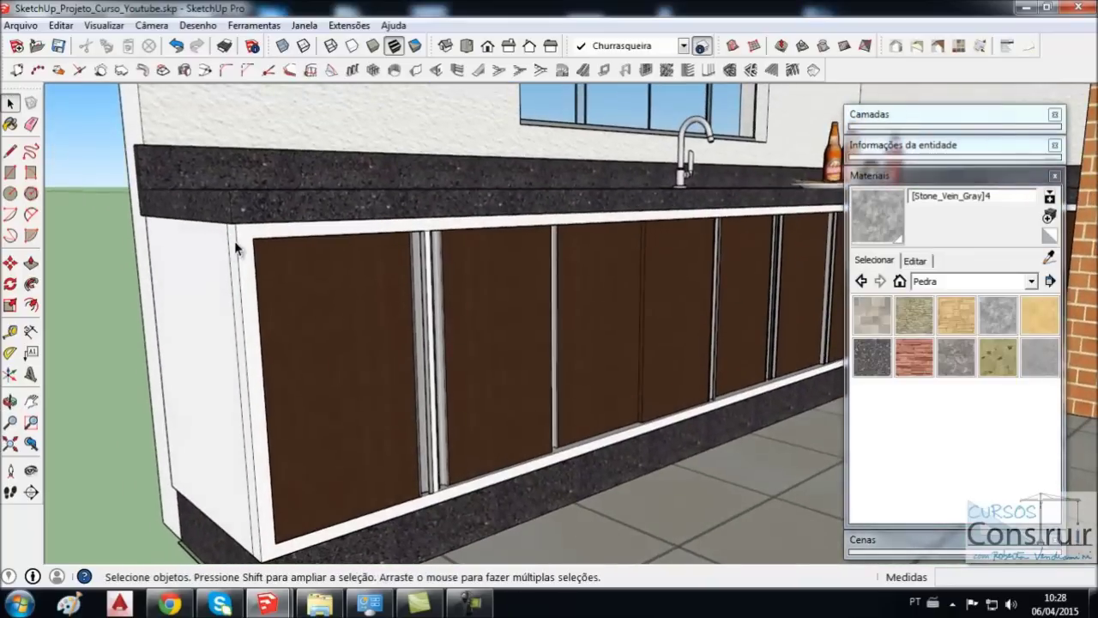
pyautogui.scroll(3, 257, 274)
pyautogui.scroll(1, 257, 275)
pyautogui.click(10, 330)
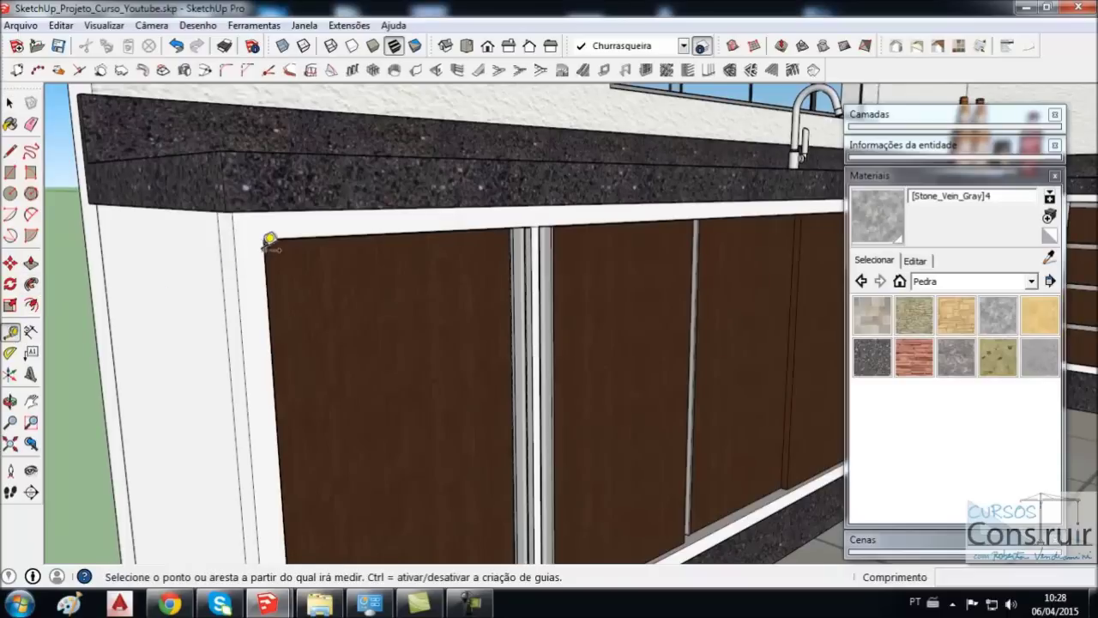
pyautogui.click(264, 238)
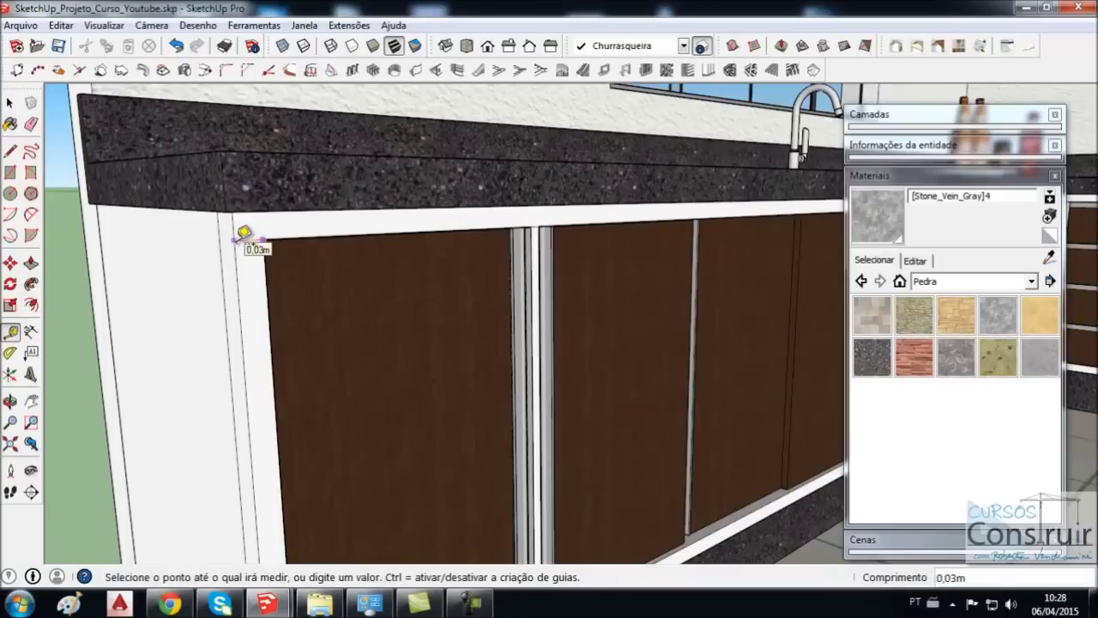
pyautogui.press('space')
# - Collapse the Materiais library tray panel
pyautogui.scroll(-3, 236, 242)
pyautogui.scroll(-2, 429, 231)
pyautogui.scroll(-2, 606, 221)
pyautogui.click(860, 176)
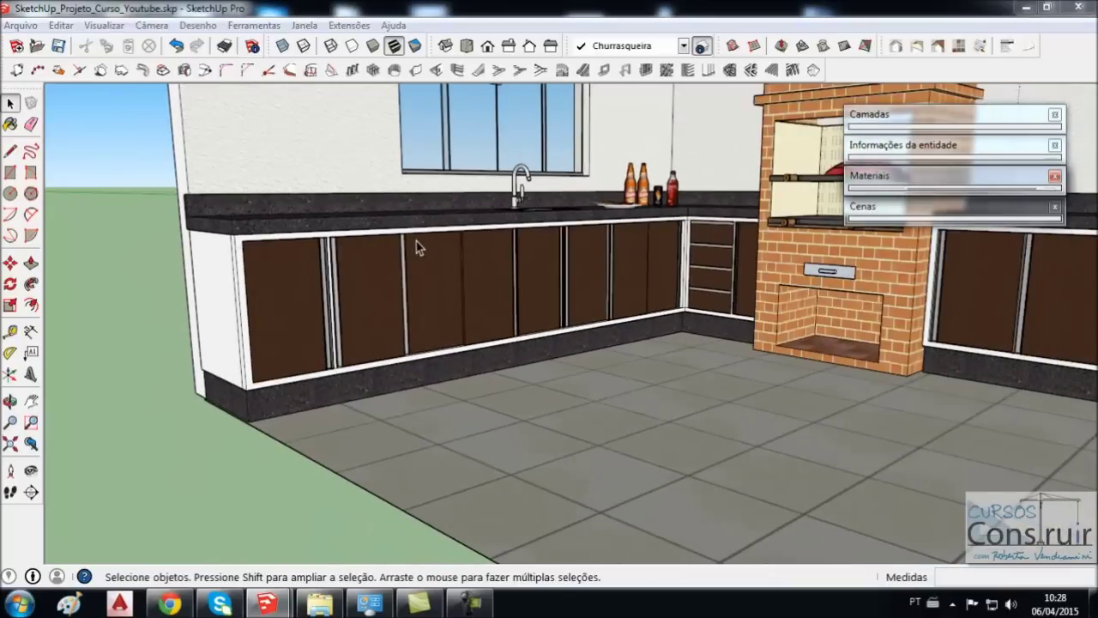
# - Zoom out and orbit up to see the whole site
pyautogui.scroll(-2, 265, 241)
pyautogui.scroll(-2, 248, 236)
pyautogui.scroll(-2, 227, 232)
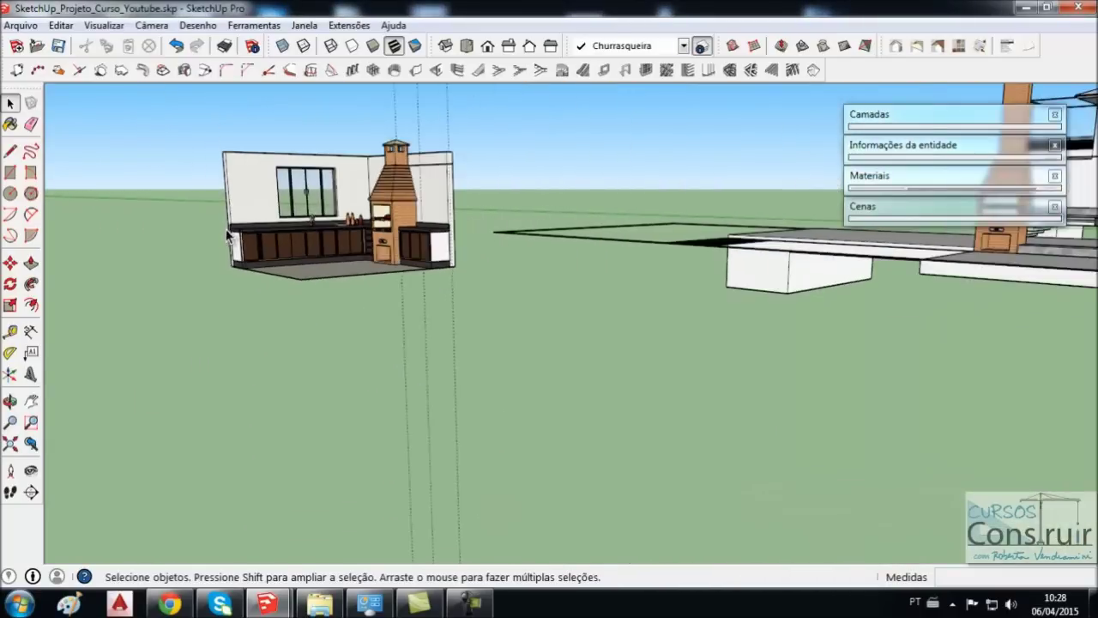
pyautogui.scroll(-2, 204, 225)
pyautogui.scroll(-2, 190, 225)
pyautogui.scroll(-2, 190, 226)
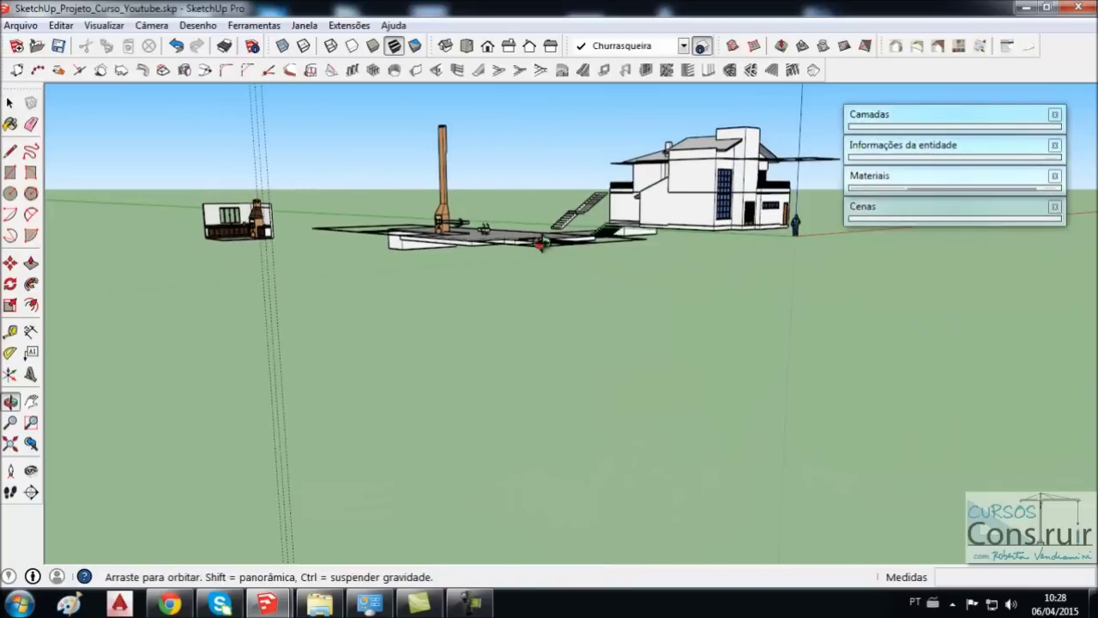
pyautogui.moveTo(600, 223); pyautogui.dragTo(615, 274, button='middle')
# - Zoom back in and orbit toward the barbecue's sink countertop and stone bench
pyautogui.scroll(2, 517, 262)
pyautogui.scroll(2, 515, 262)
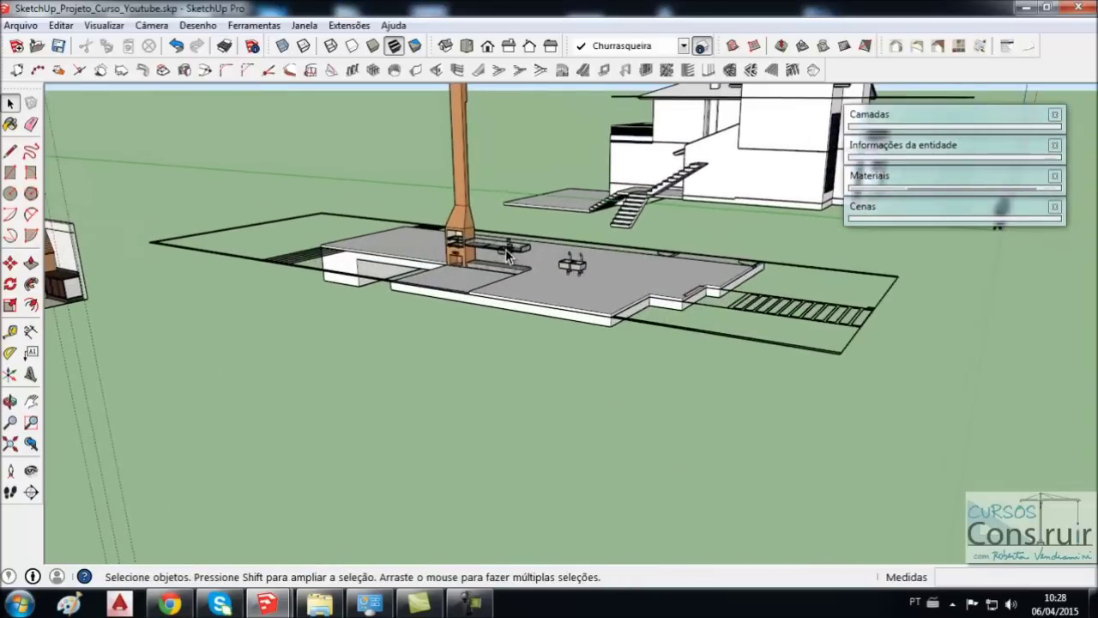
pyautogui.scroll(2, 506, 255)
pyautogui.scroll(2, 504, 253)
pyautogui.scroll(2, 494, 253)
pyautogui.scroll(2, 494, 252)
pyautogui.moveTo(487, 263)
pyautogui.mouseDown(button='middle')
pyautogui.moveTo(472, 294)
pyautogui.moveTo(490, 301)
pyautogui.mouseUp(button='middle')
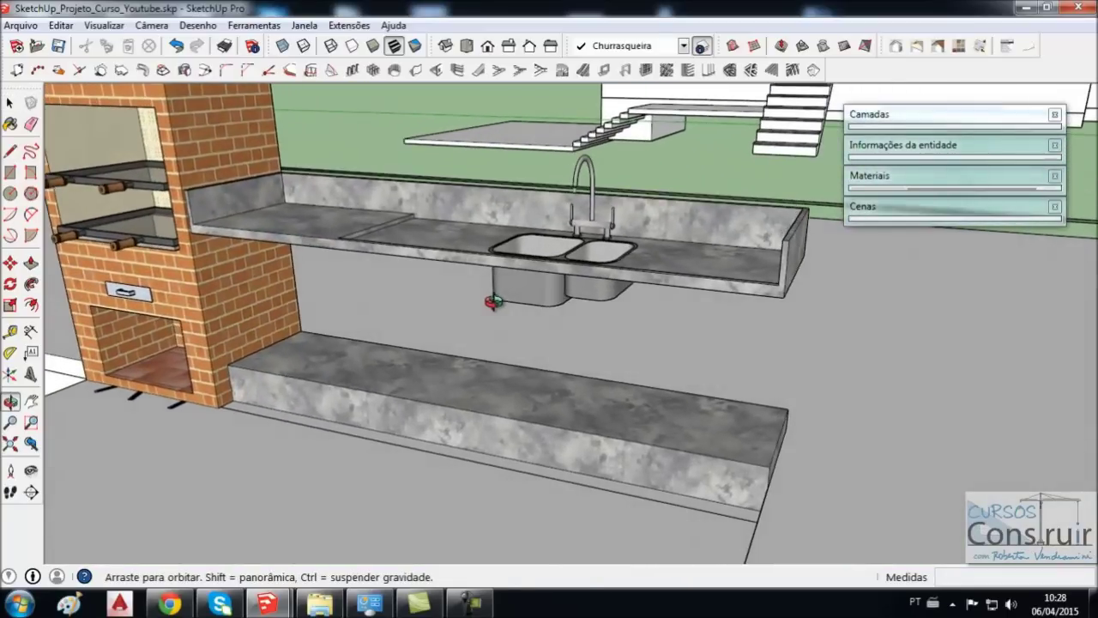
# - Draw a rectangle covering the bench top and reverse its face with Inverter faces
pyautogui.click(10, 174)
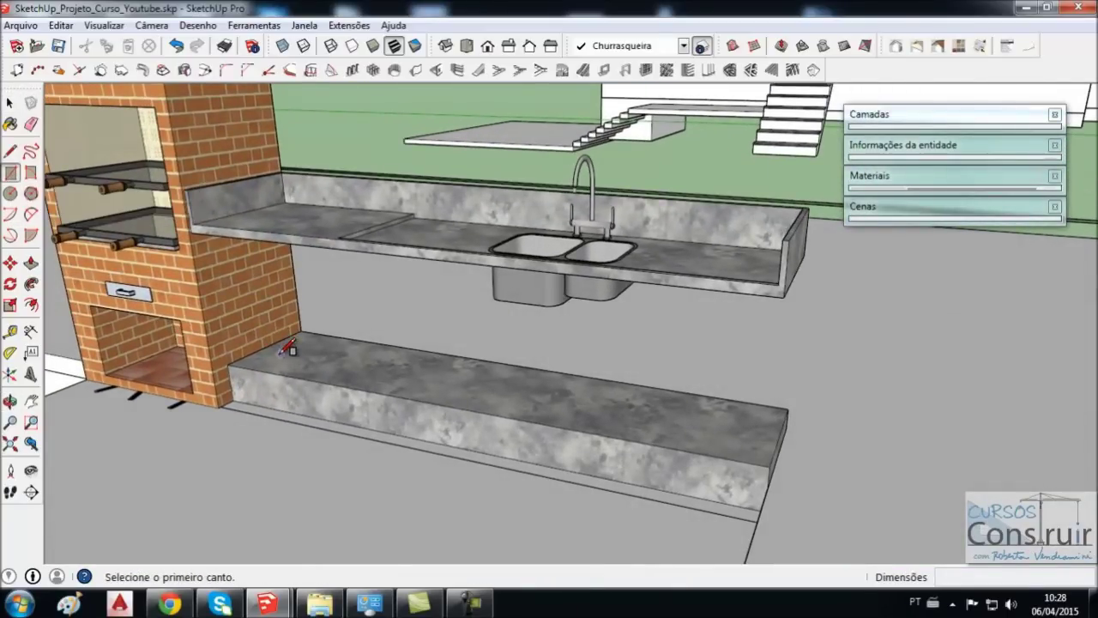
pyautogui.click(228, 363)
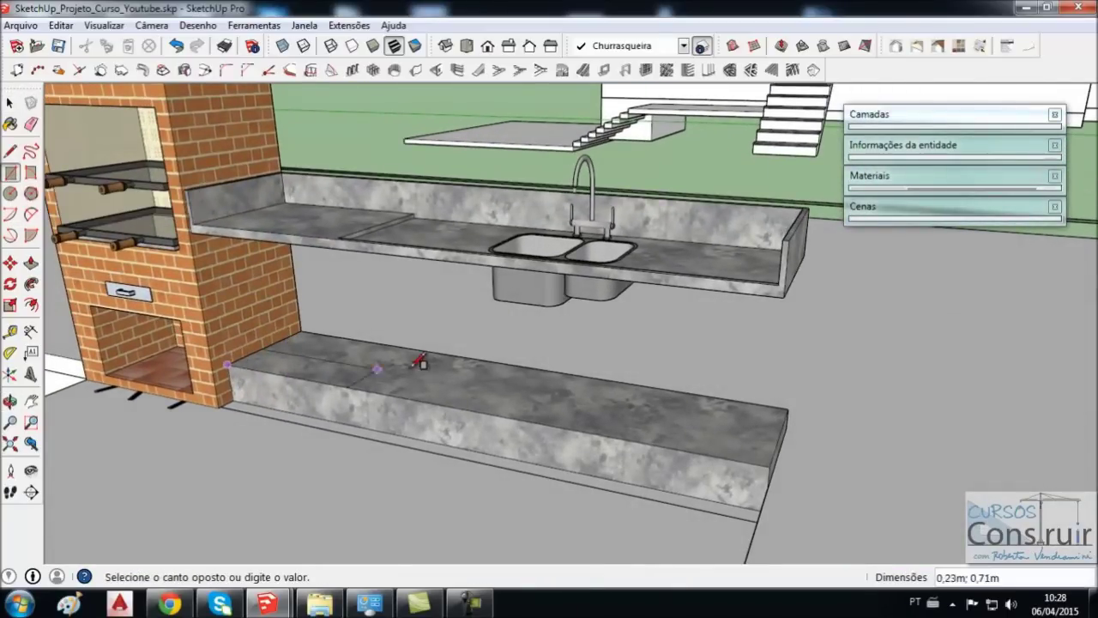
pyautogui.click(787, 409)
pyautogui.press('space')
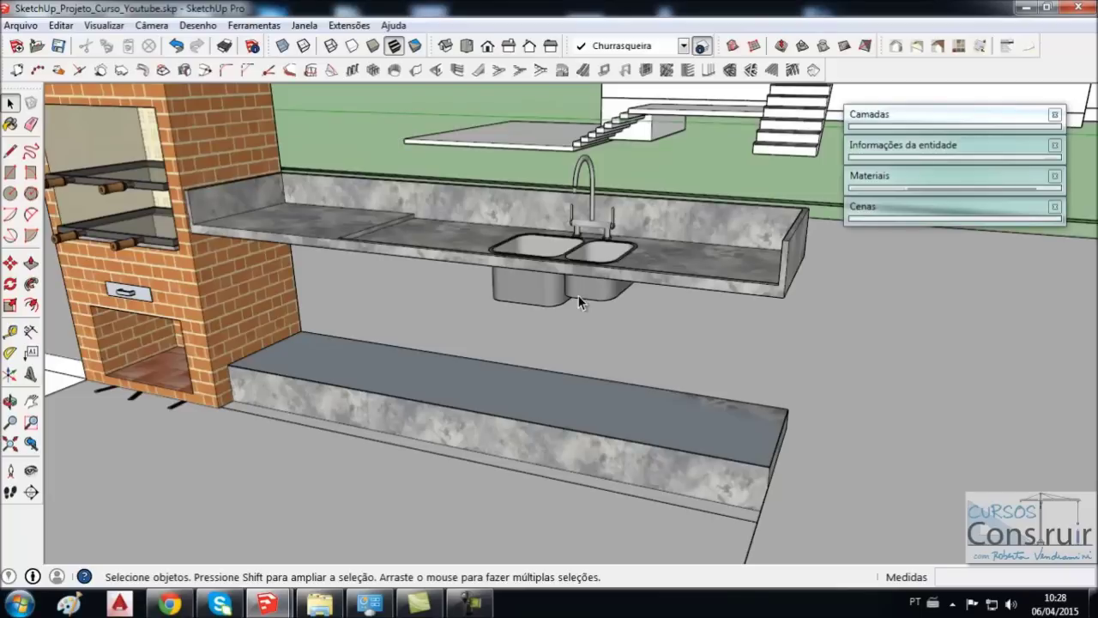
pyautogui.click(411, 372)
pyautogui.rightClick(411, 372)
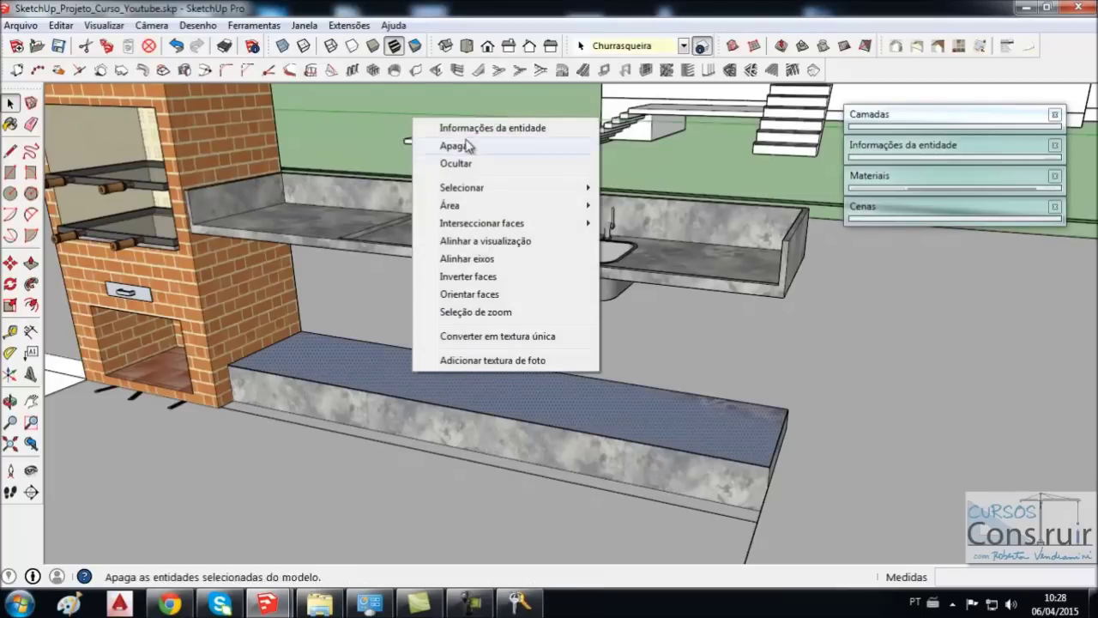
pyautogui.click(468, 275)
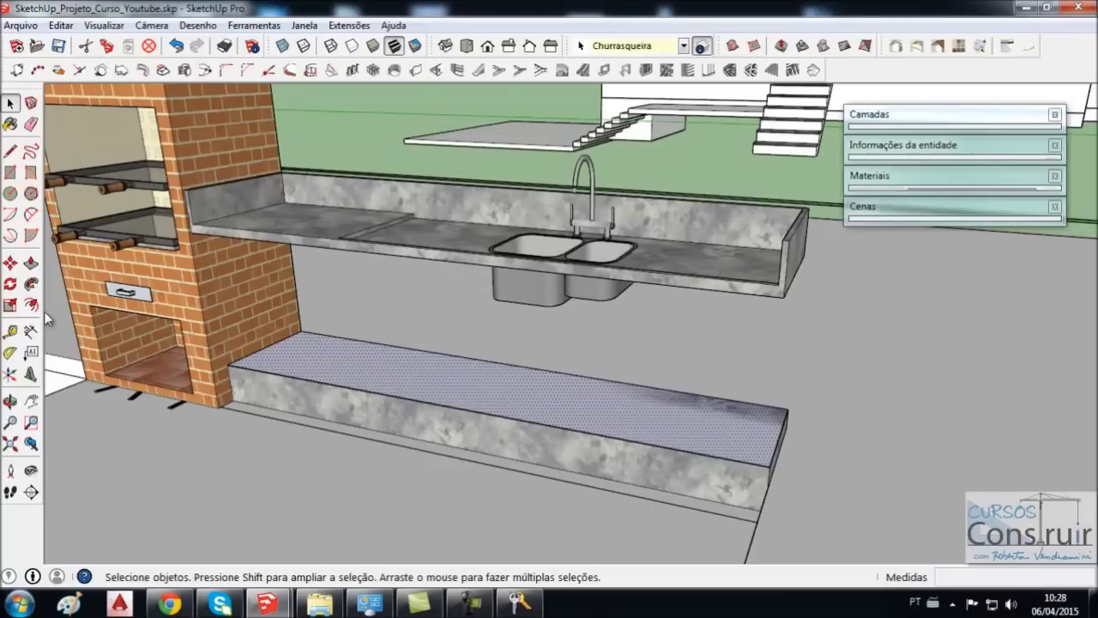
# - Push/Pull the bench-top face up 0,67m to the sink countertop underside
pyautogui.click(31, 262)
pyautogui.moveTo(420, 374); pyautogui.dragTo(418, 266)
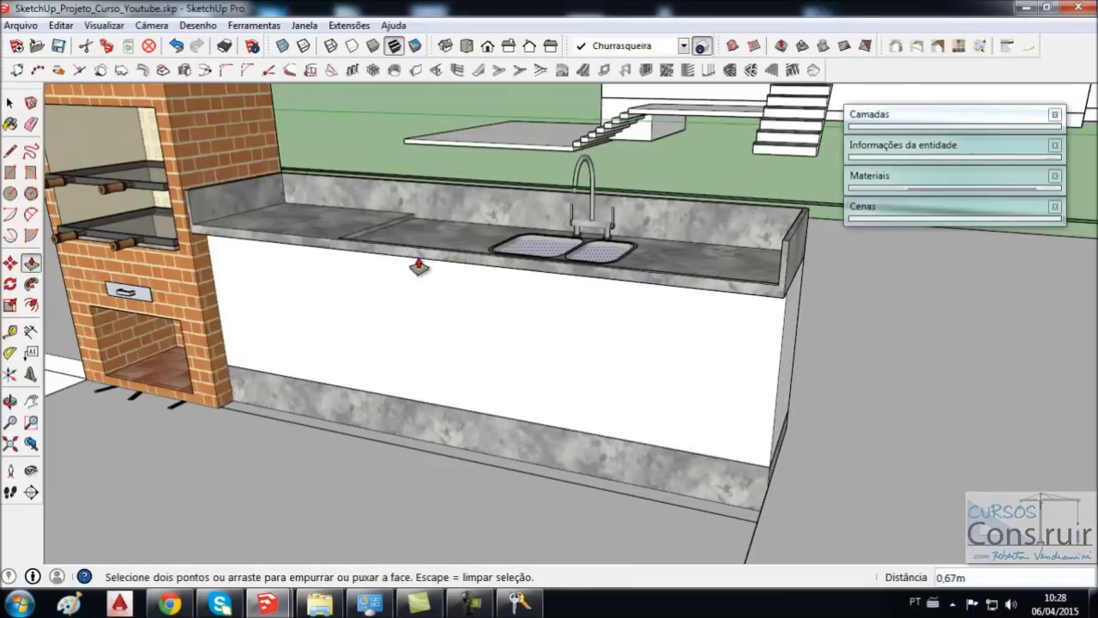
pyautogui.press('space')
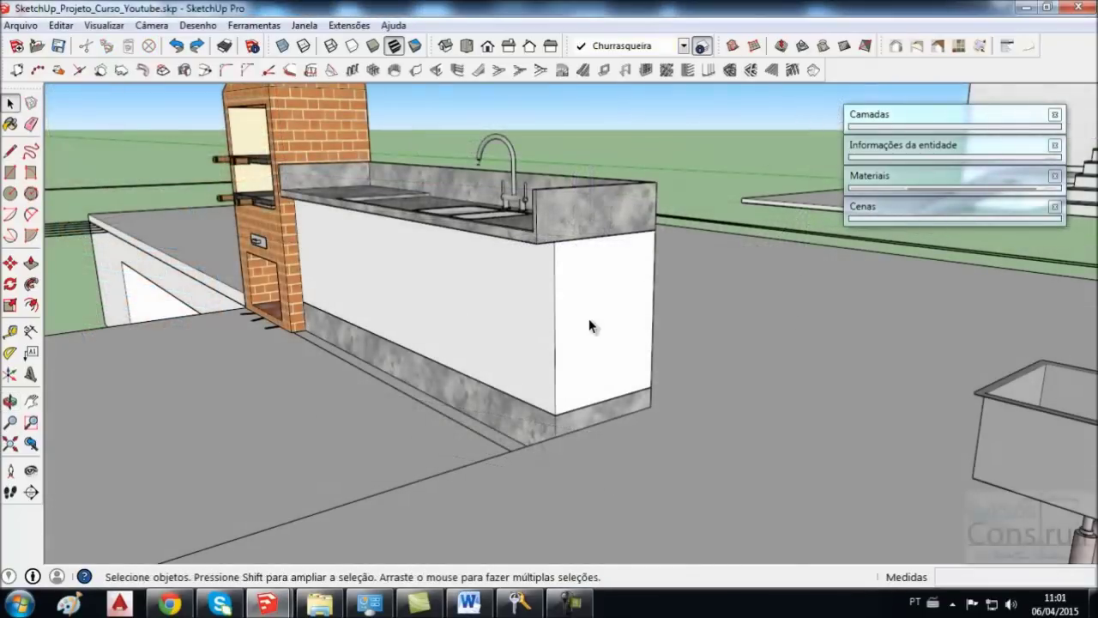
# - Push the cabinet block's long face inward by 0,03m
pyautogui.moveTo(589, 319); pyautogui.dragTo(530, 396, button='middle')
pyautogui.scroll(3, 529, 396)
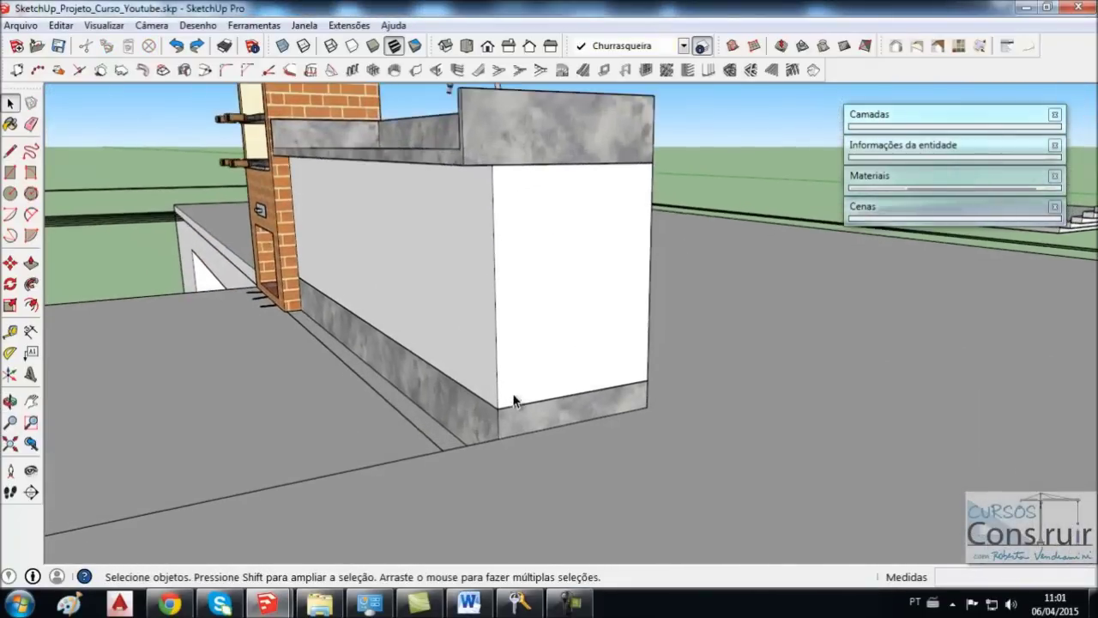
pyautogui.scroll(2, 511, 394)
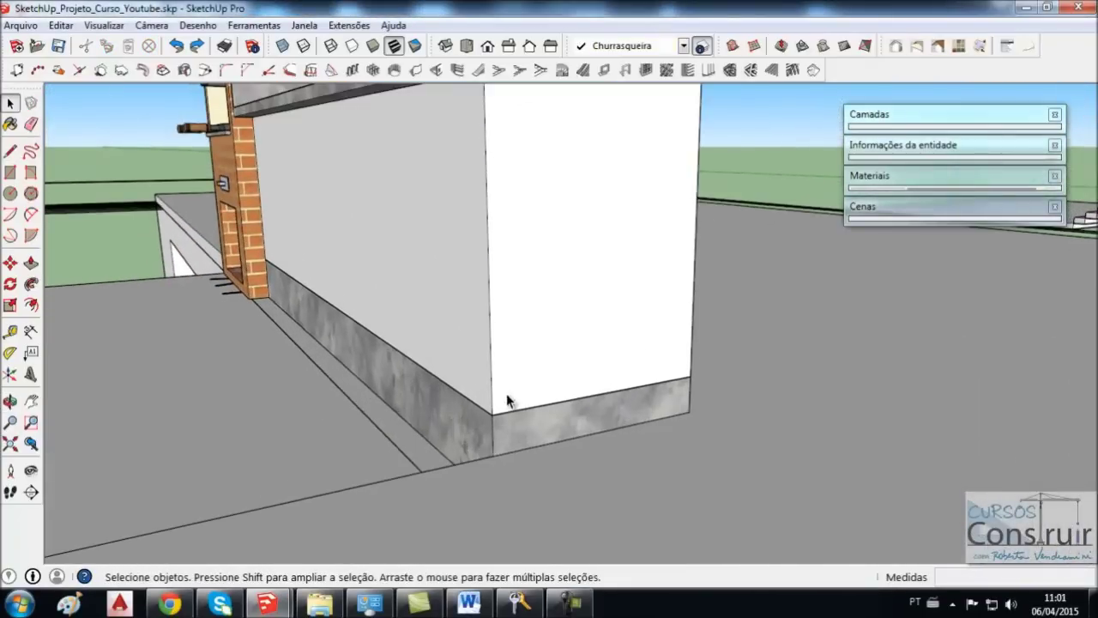
pyautogui.click(31, 264)
pyautogui.moveTo(452, 289); pyautogui.dragTo(430, 296)
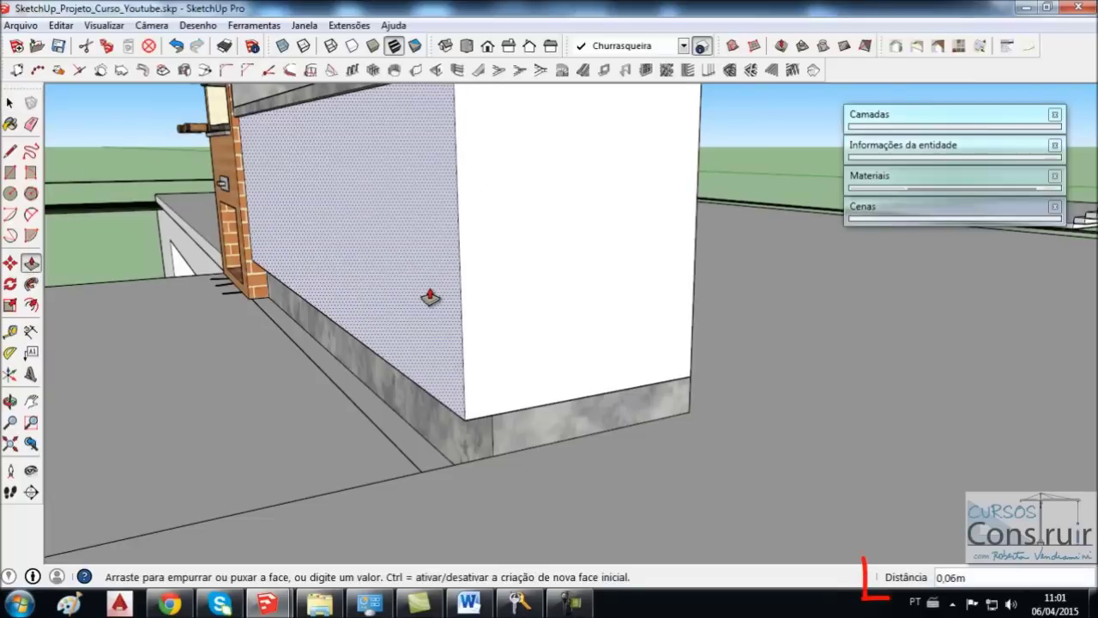
pyautogui.write('3')
pyautogui.press('Return')
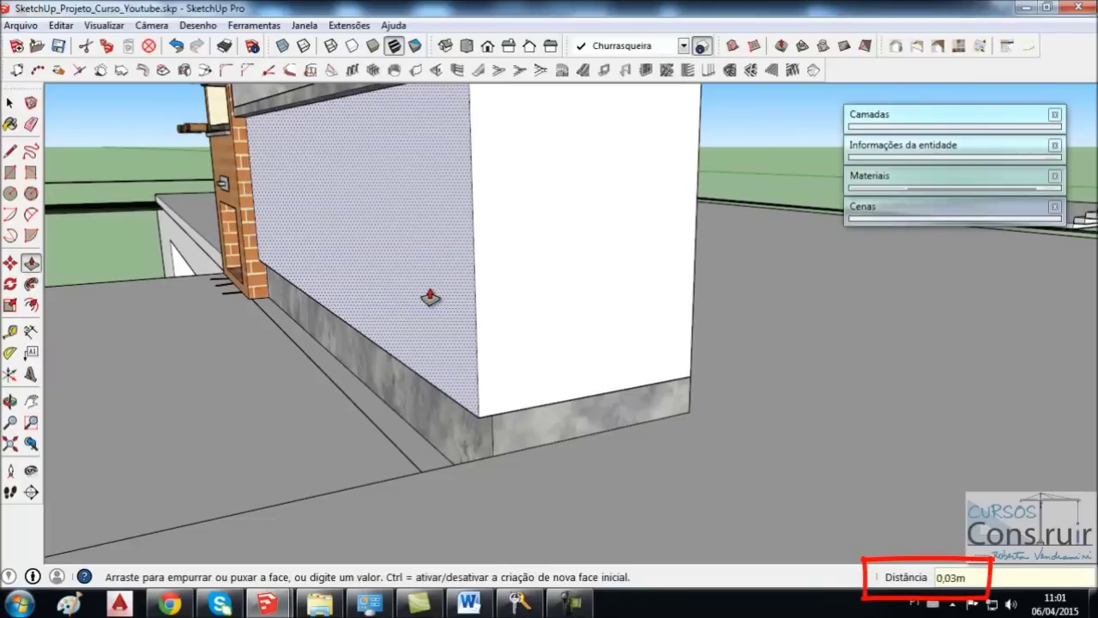
pyautogui.moveTo(430, 296); pyautogui.dragTo(703, 325, button='middle')
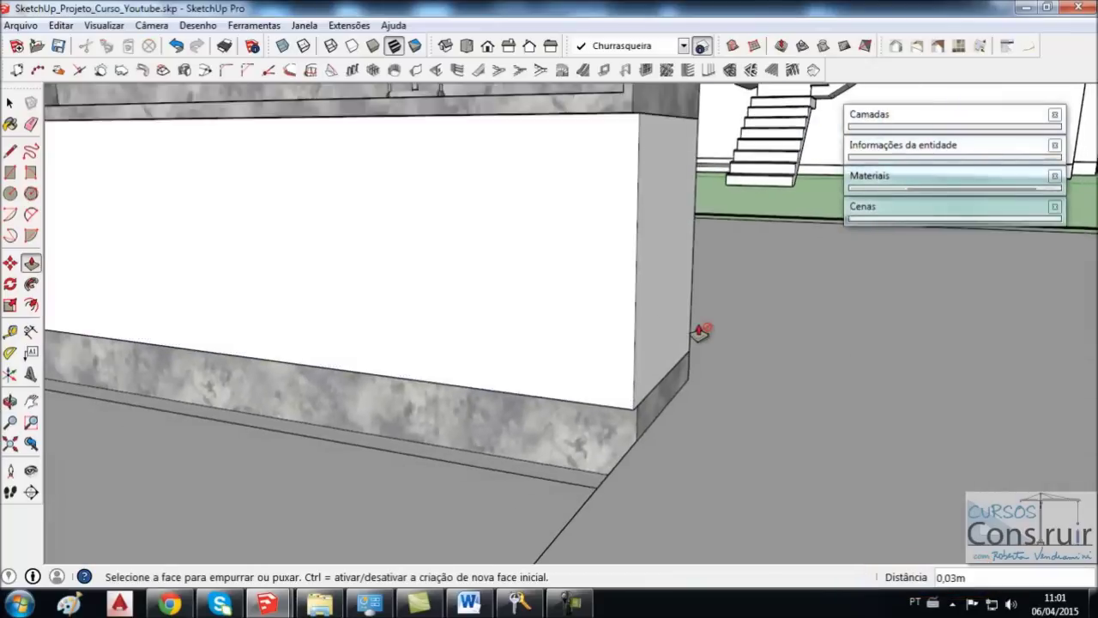
pyautogui.press('space')
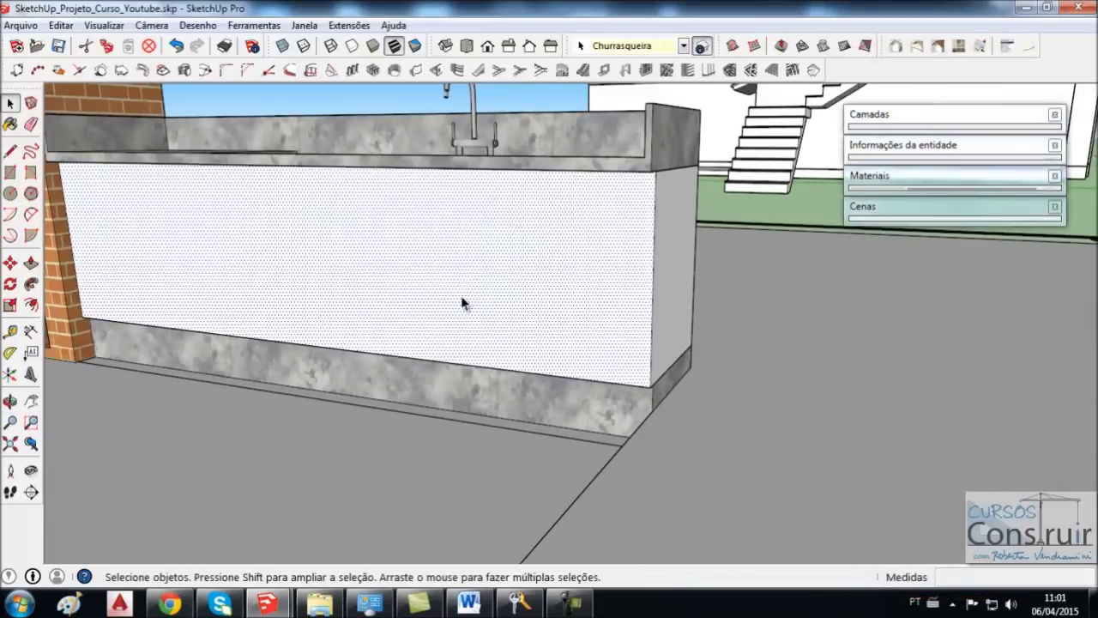
# - Offset the counter's front face edge by 0,03 to outline an inner panel
pyautogui.click(31, 307)
pyautogui.click(112, 323)
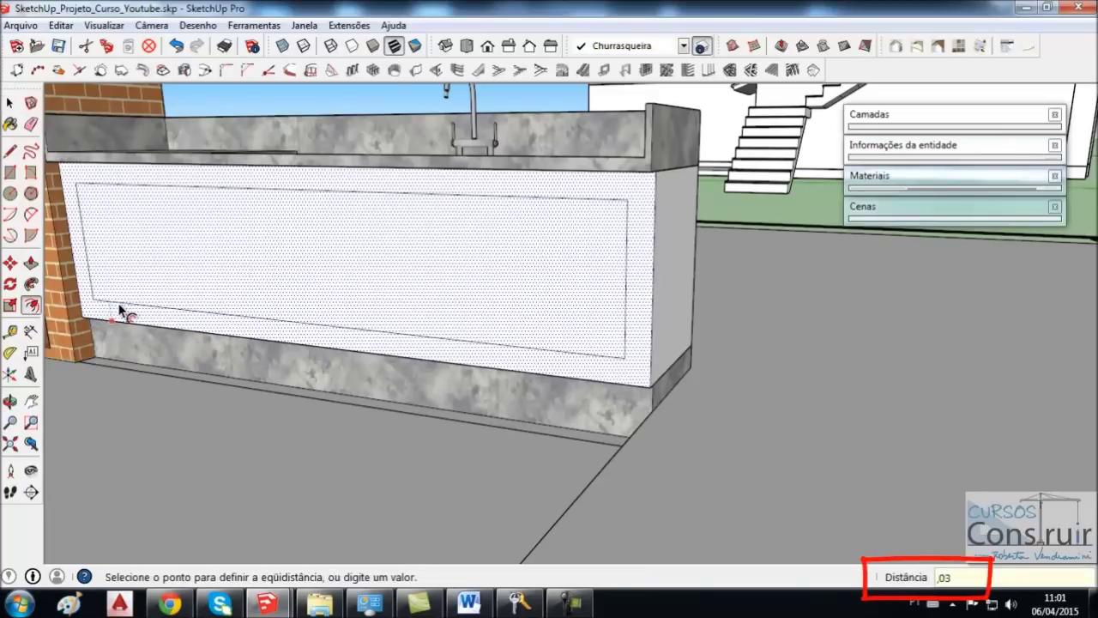
pyautogui.press('Return')
pyautogui.press('space')
pyautogui.moveTo(639, 382)
pyautogui.mouseDown(button='middle')
pyautogui.moveTo(714, 415)
pyautogui.moveTo(578, 416)
pyautogui.moveTo(610, 333)
pyautogui.mouseUp(button='middle')
pyautogui.click(603, 441)
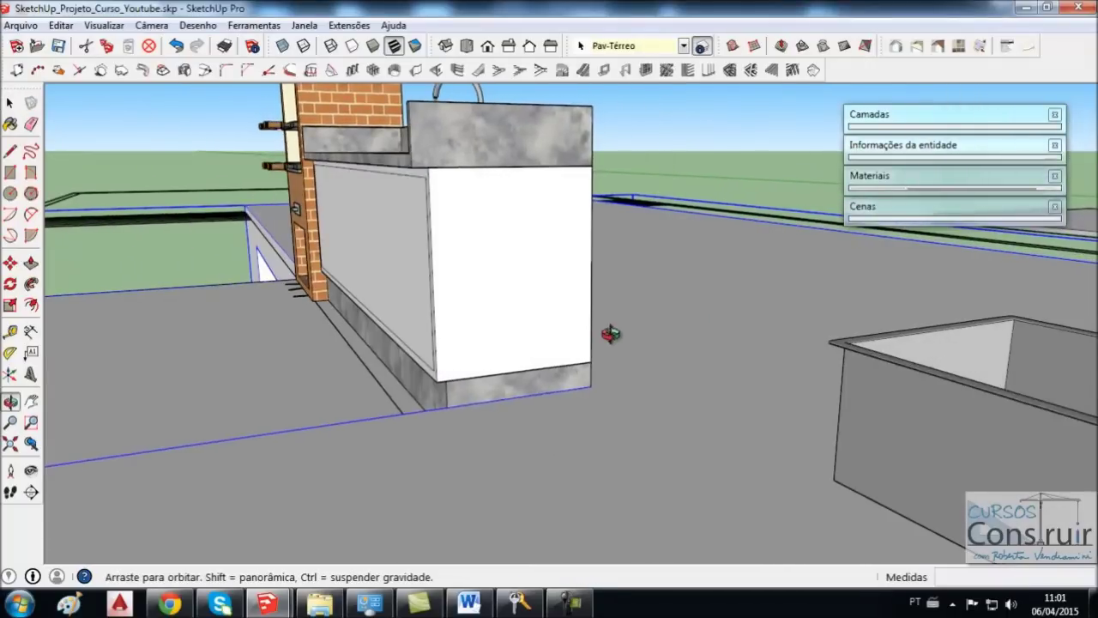
# - Measure the counter's depth from the wall corner with the Tape Measure
pyautogui.scroll(2, 540, 325)
pyautogui.scroll(2, 540, 325)
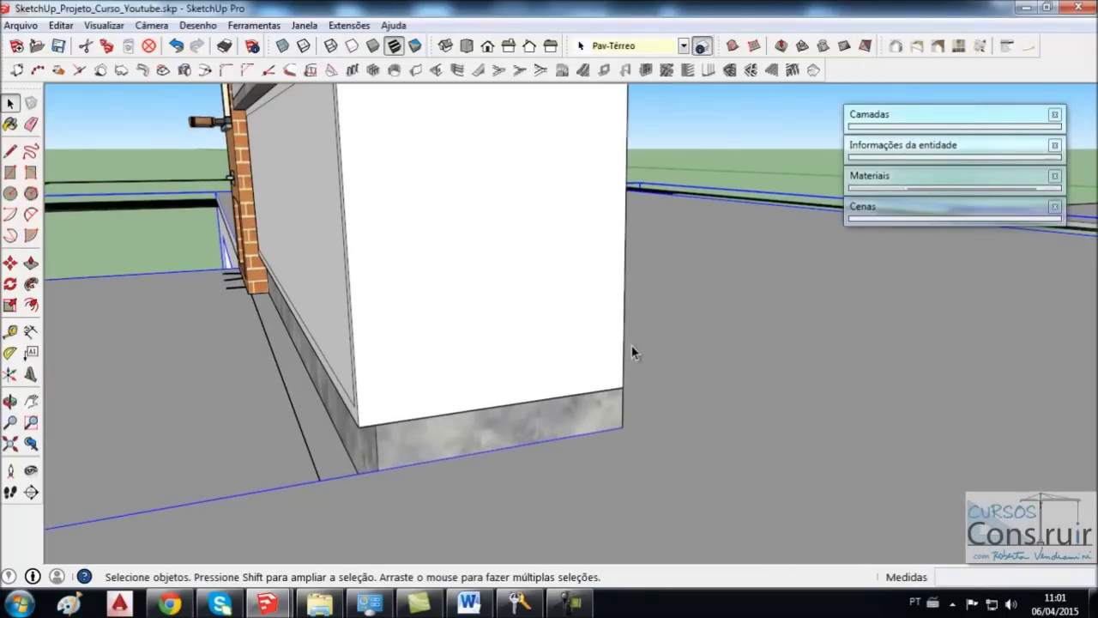
pyautogui.click(11, 333)
pyautogui.click(367, 422)
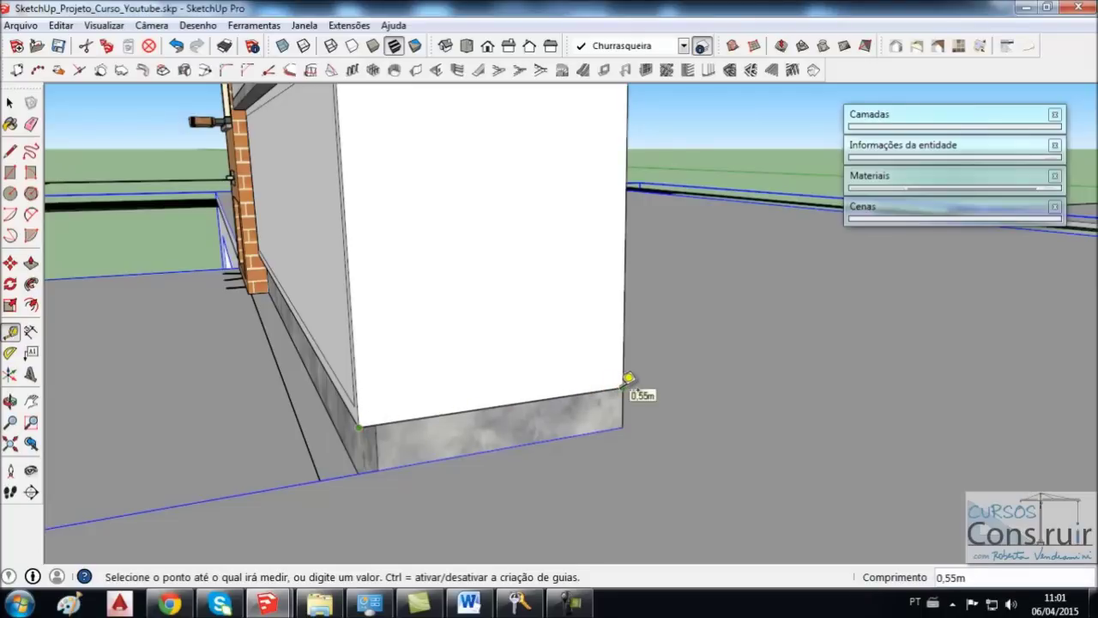
pyautogui.press('space')
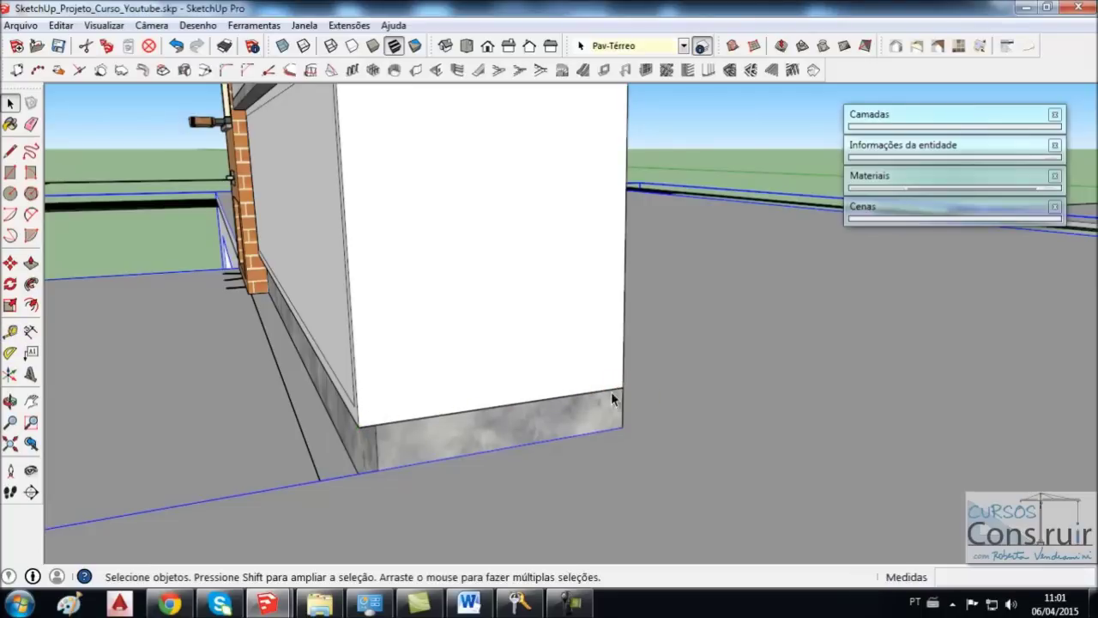
# - Push/Pull the inset front panel 0,52m inward to open the niche under the sink
pyautogui.moveTo(627, 378); pyautogui.dragTo(735, 407, button='middle')
pyautogui.scroll(-3, 813, 435)
pyautogui.moveTo(813, 435)
pyautogui.mouseDown(button='middle')
pyautogui.moveTo(642, 303)
pyautogui.moveTo(662, 310)
pyautogui.mouseUp(button='middle')
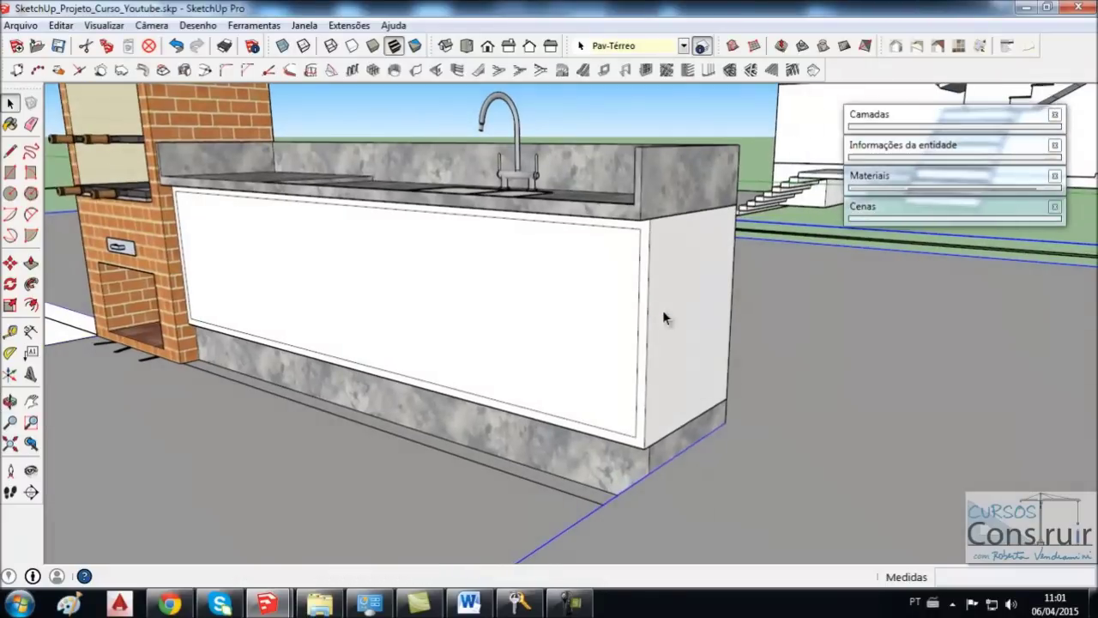
pyautogui.click(31, 264)
pyautogui.click(321, 295)
pyautogui.write(',52')
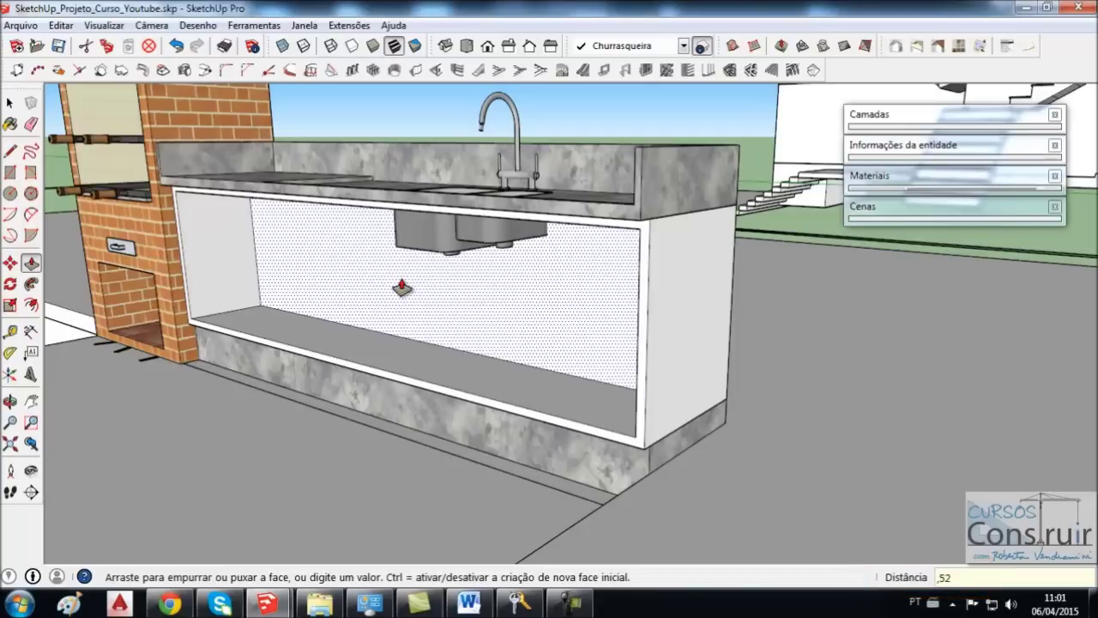
pyautogui.click(401, 288)
pyautogui.press('space')
pyautogui.moveTo(700, 331)
pyautogui.mouseDown(button='middle')
pyautogui.moveTo(594, 321)
pyautogui.moveTo(294, 351)
pyautogui.moveTo(477, 383)
pyautogui.moveTo(681, 363)
pyautogui.moveTo(657, 375)
pyautogui.mouseUp(button='middle')
pyautogui.moveTo(380, 328)
pyautogui.mouseDown(button='middle')
pyautogui.moveTo(559, 341)
pyautogui.moveTo(543, 343)
pyautogui.mouseUp(button='middle')
pyautogui.moveTo(389, 299)
pyautogui.mouseDown(button='middle')
pyautogui.moveTo(448, 296)
pyautogui.moveTo(489, 266)
pyautogui.moveTo(592, 304)
pyautogui.moveTo(601, 192)
pyautogui.moveTo(655, 232)
pyautogui.moveTo(583, 341)
pyautogui.mouseUp(button='middle')
pyautogui.scroll(3, 489, 266)
# - Hide the marble countertop with Ocultar, leaving the sink on the white slab
pyautogui.scroll(2, 523, 278)
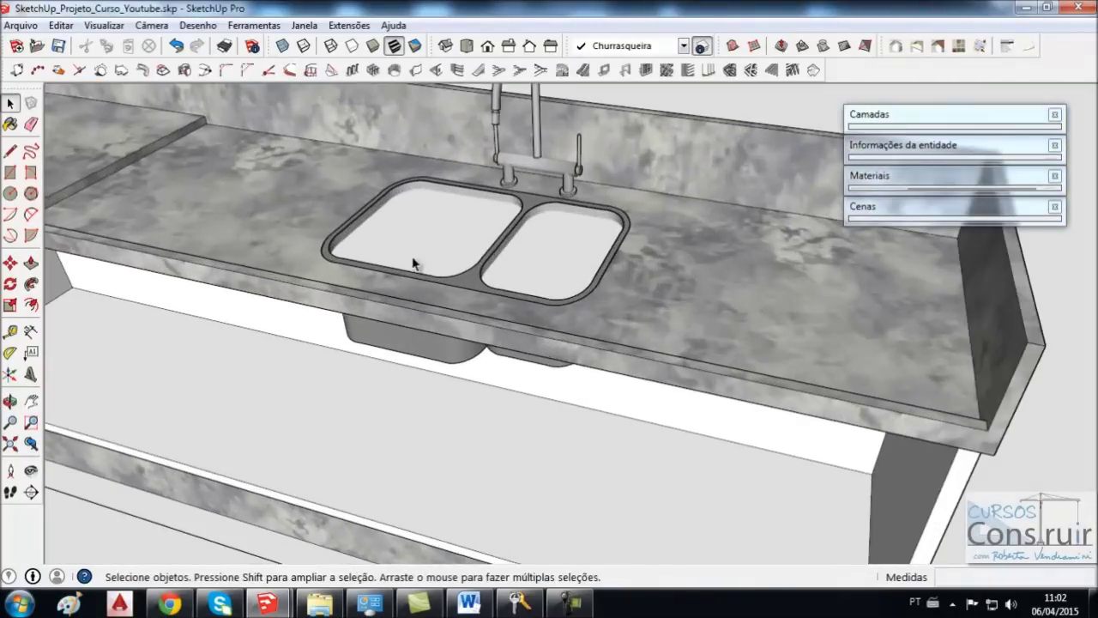
pyautogui.scroll(-3, 377, 233)
pyautogui.moveTo(380, 232)
pyautogui.mouseDown(button='middle')
pyautogui.moveTo(411, 257)
pyautogui.moveTo(406, 304)
pyautogui.moveTo(624, 318)
pyautogui.mouseUp(button='middle')
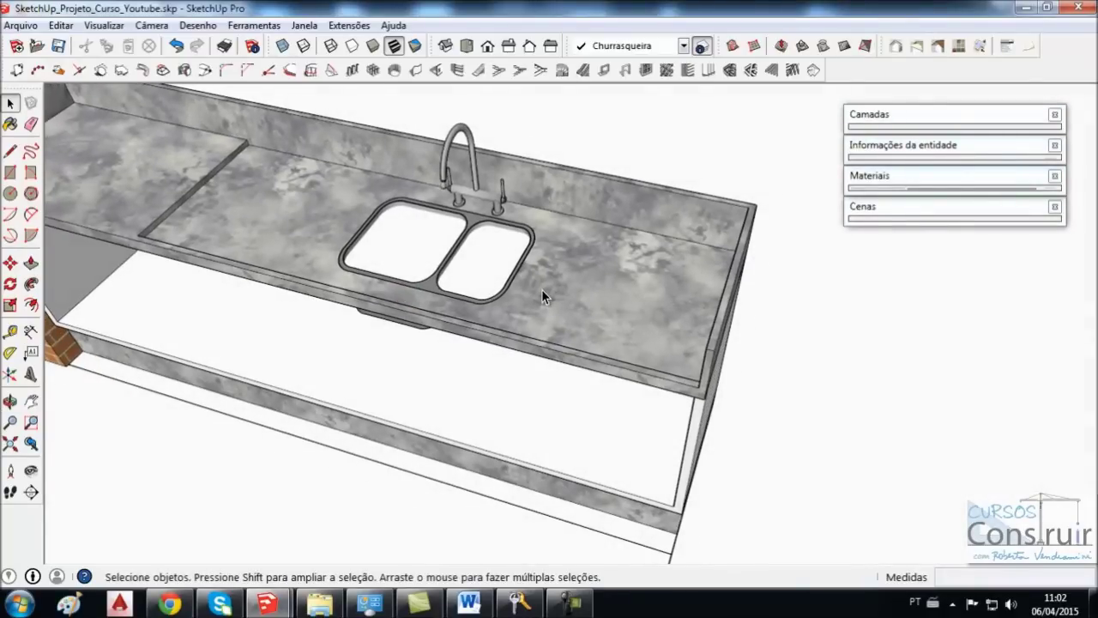
pyautogui.scroll(2, 541, 289)
pyautogui.click(542, 307)
pyautogui.rightClick(542, 307)
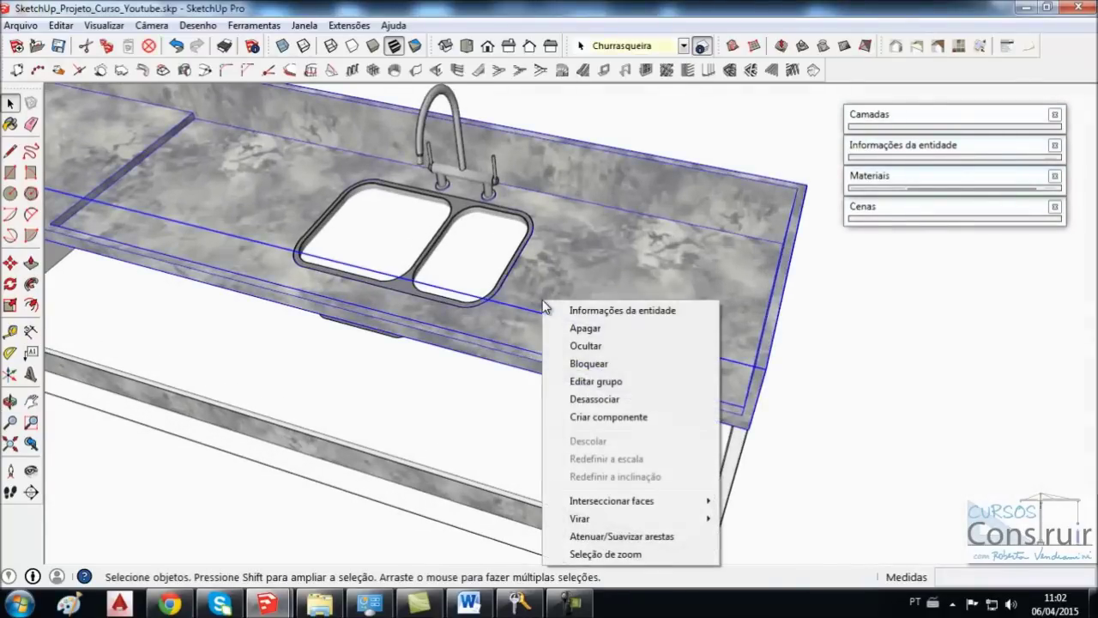
pyautogui.click(585, 344)
pyautogui.moveTo(588, 345)
pyautogui.mouseDown(button='middle')
pyautogui.moveTo(595, 299)
pyautogui.moveTo(583, 392)
pyautogui.moveTo(573, 336)
pyautogui.mouseUp(button='middle')
pyautogui.moveTo(508, 240); pyautogui.dragTo(463, 236, button='middle')
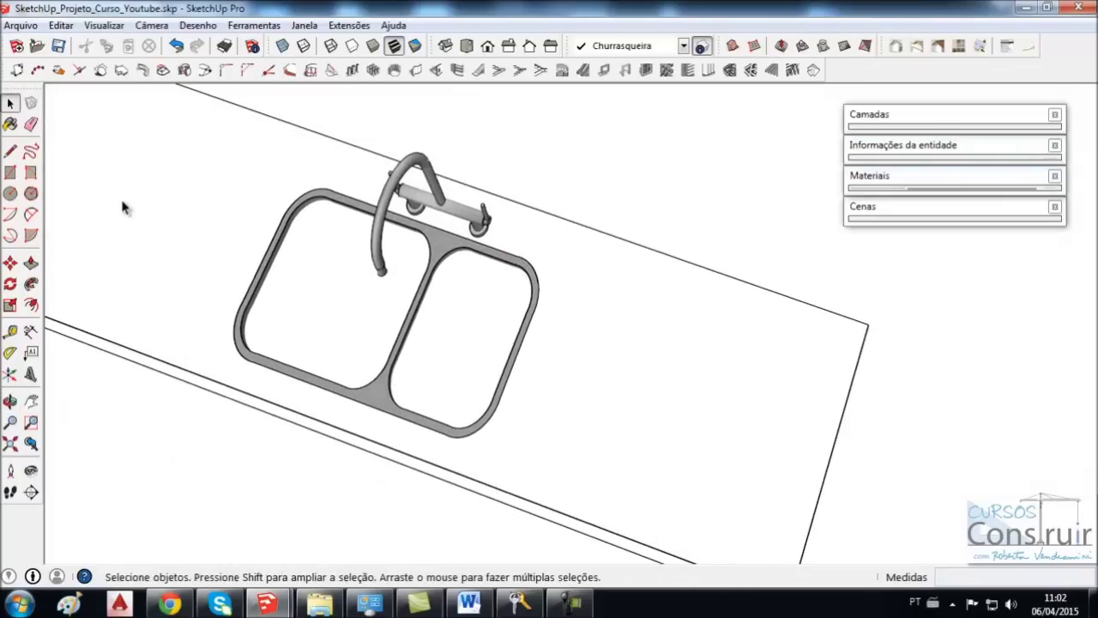
# - Draw a rectangle around the double sink and nudge one side edge 0,01 outward
pyautogui.click(280, 150)
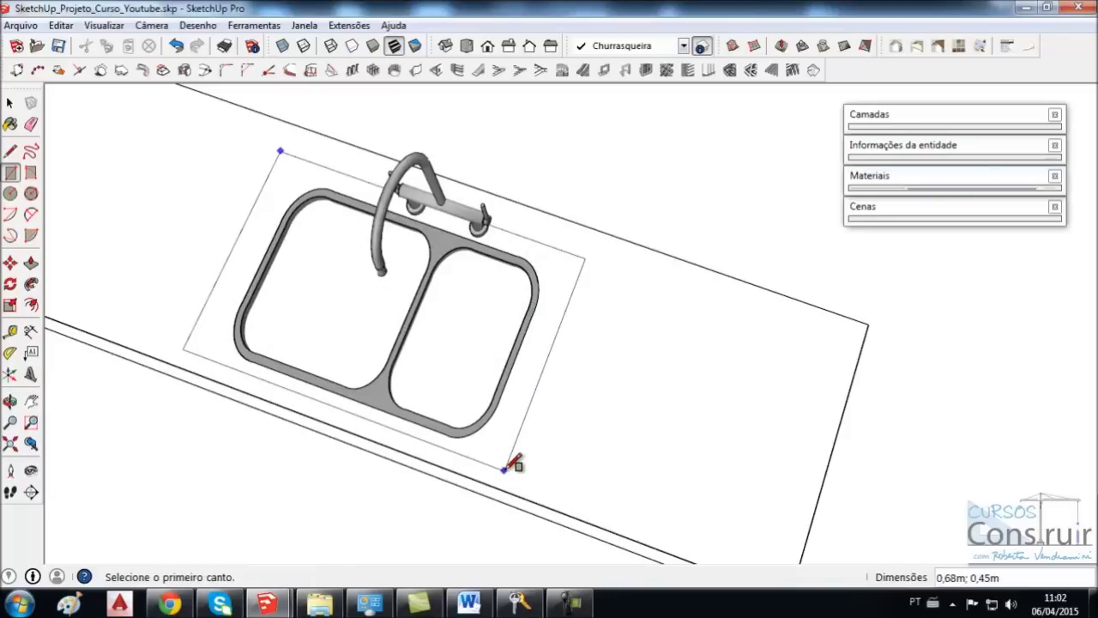
pyautogui.press('space')
pyautogui.moveTo(559, 367)
pyautogui.mouseDown(button='middle')
pyautogui.moveTo(368, 314)
pyautogui.moveTo(498, 183)
pyautogui.moveTo(645, 181)
pyautogui.moveTo(627, 206)
pyautogui.moveTo(522, 196)
pyautogui.mouseUp(button='middle')
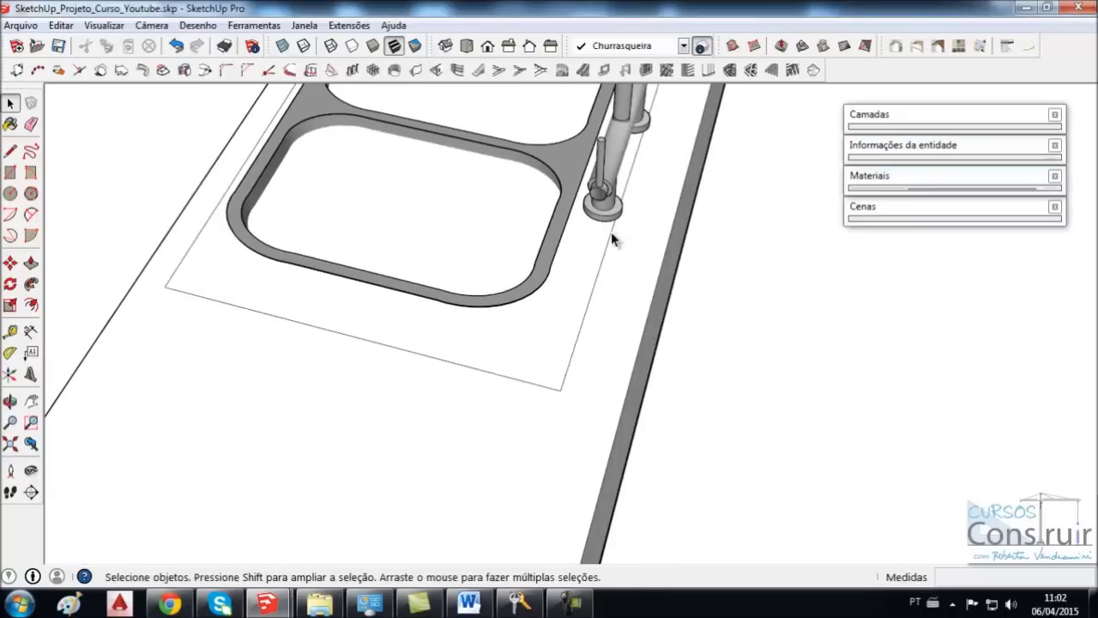
pyautogui.press('m')
pyautogui.click(564, 380)
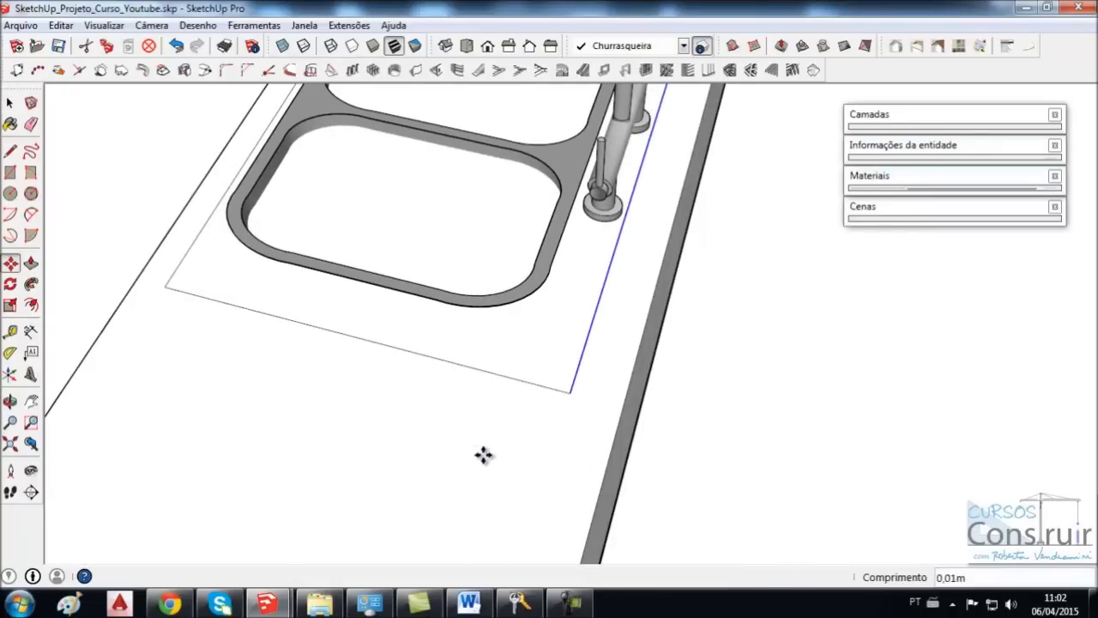
pyautogui.press('space')
# - Push/Pull the sink rectangle down through the slab to cut the opening
pyautogui.moveTo(399, 382); pyautogui.dragTo(500, 382, button='middle')
pyautogui.scroll(-2, 606, 304)
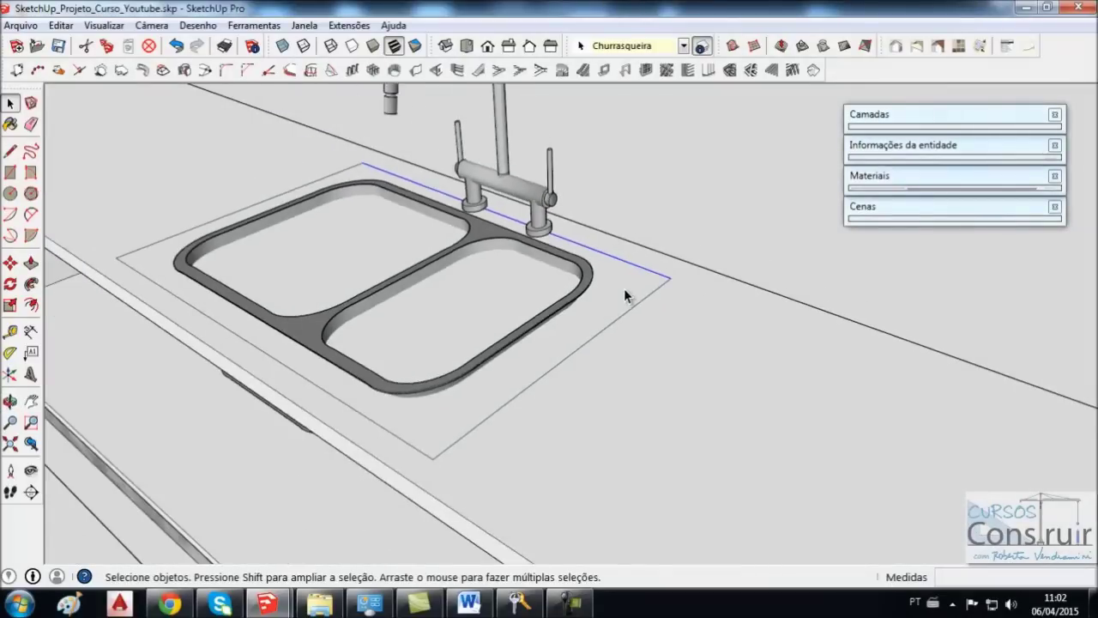
pyautogui.moveTo(629, 297); pyautogui.dragTo(626, 306, button='middle')
pyautogui.click(31, 263)
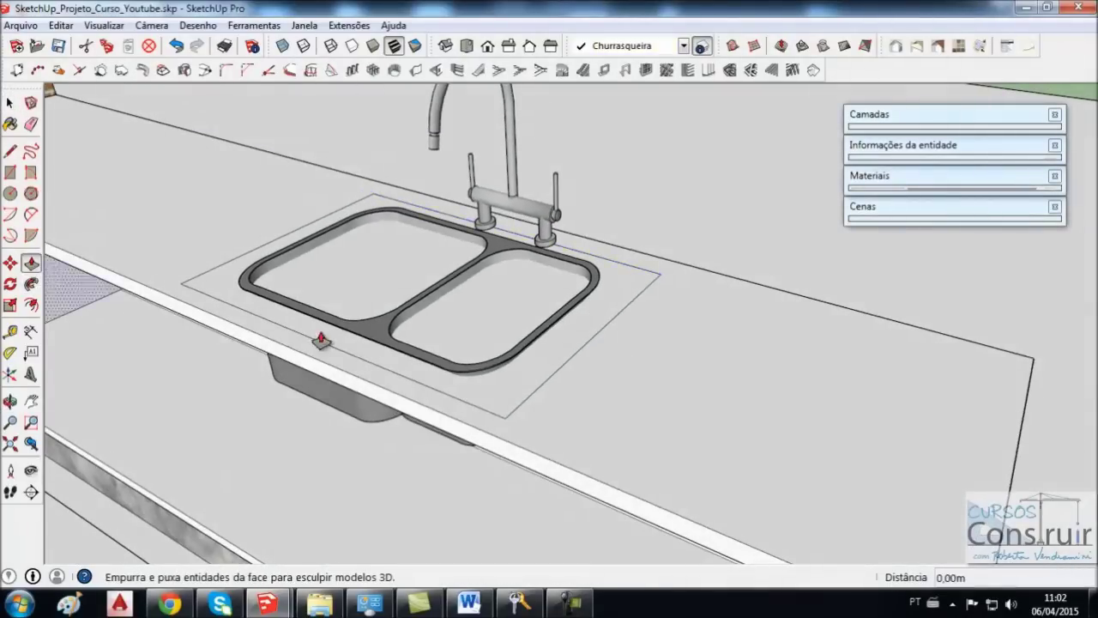
pyautogui.click(518, 378)
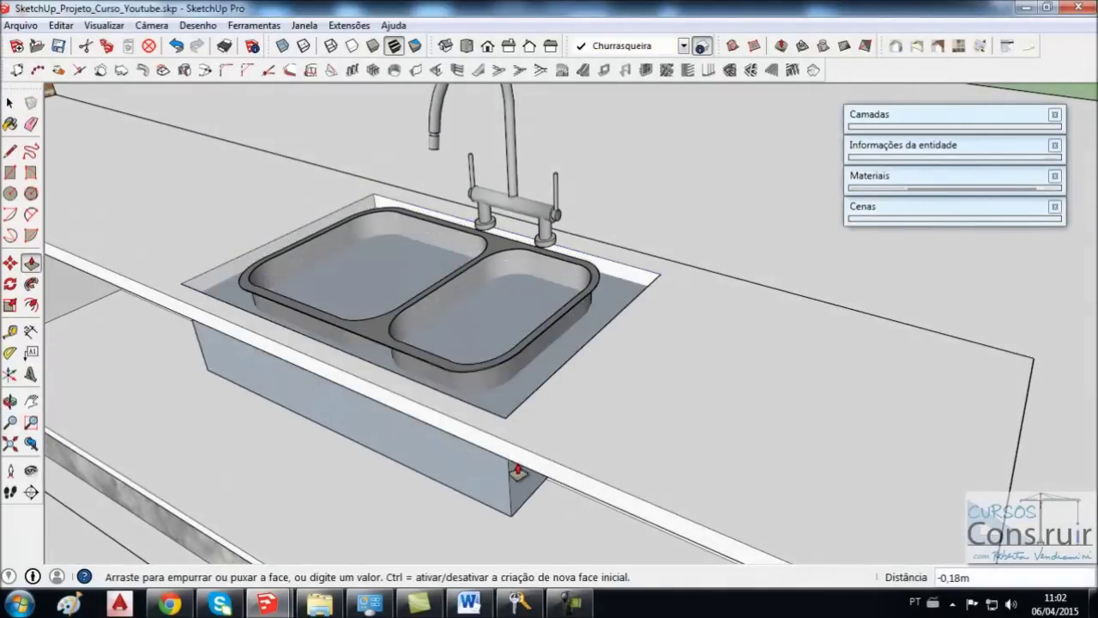
pyautogui.scroll(1, 546, 485)
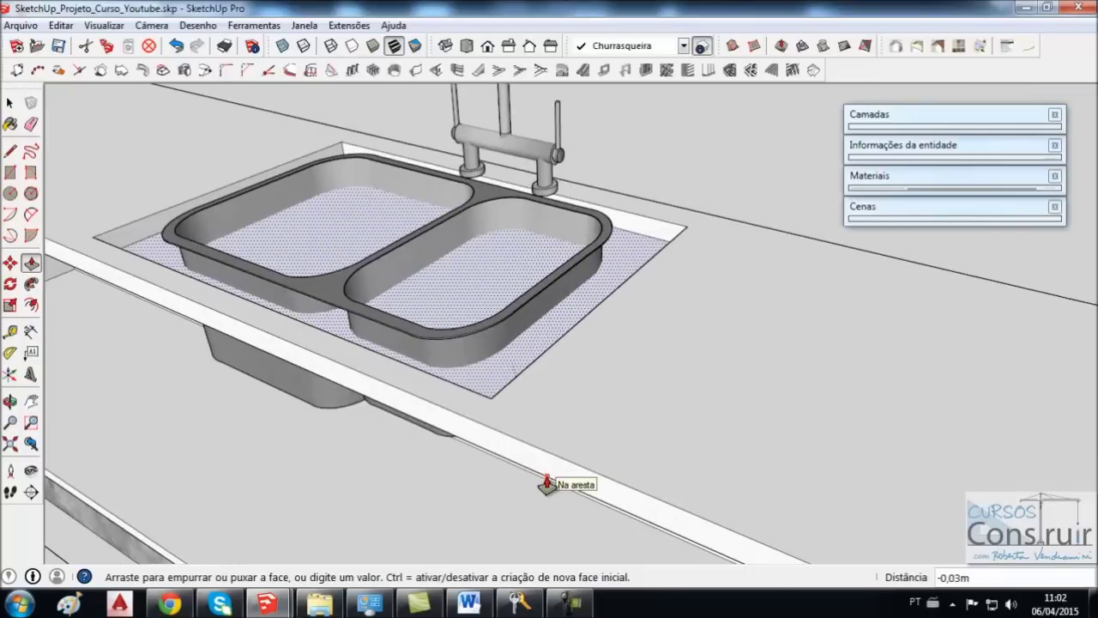
pyautogui.scroll(1, 542, 483)
pyautogui.click(539, 481)
pyautogui.press('space')
pyautogui.moveTo(541, 473)
pyautogui.mouseDown(button='middle')
pyautogui.moveTo(507, 424)
pyautogui.moveTo(730, 304)
pyautogui.moveTo(703, 287)
pyautogui.mouseUp(button='middle')
pyautogui.scroll(-4, 703, 287)
pyautogui.scroll(-1, 694, 385)
pyautogui.moveTo(694, 385)
pyautogui.mouseDown(button='middle')
pyautogui.moveTo(693, 277)
pyautogui.moveTo(637, 264)
pyautogui.mouseUp(button='middle')
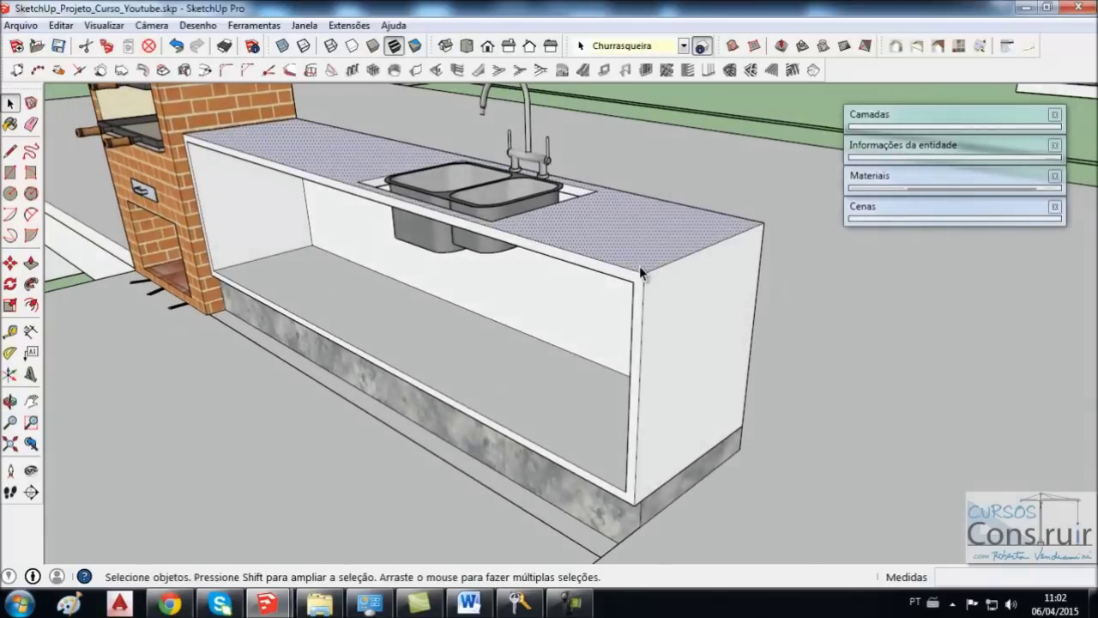
# - Make the counter's connected geometry a group with Criar grupo
pyautogui.tripleClick(639, 266)
pyautogui.rightClick(639, 268)
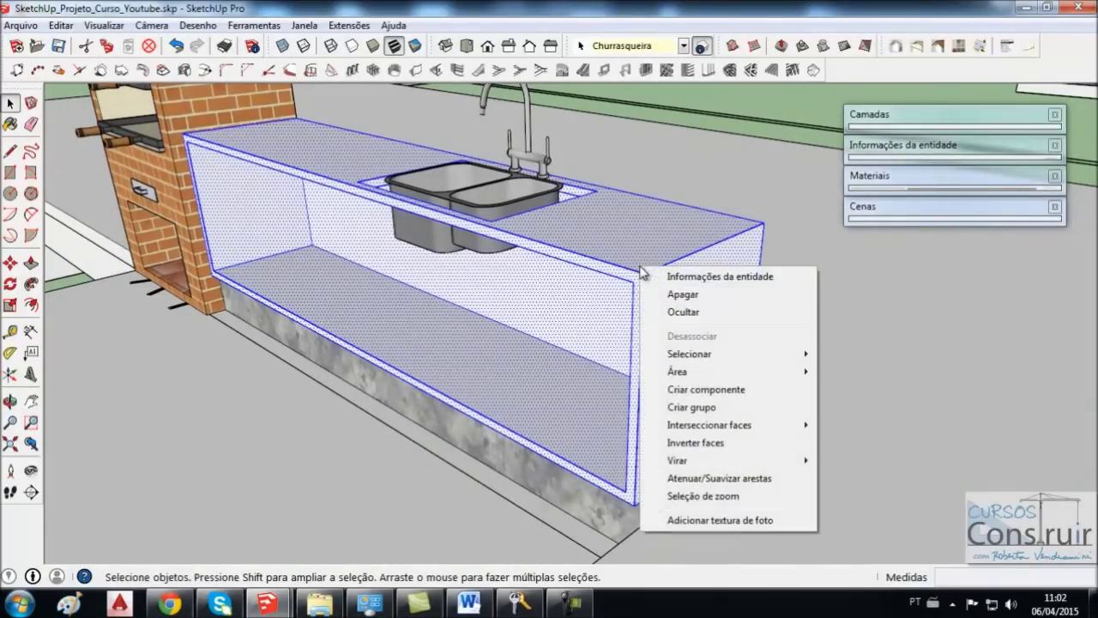
pyautogui.click(688, 408)
pyautogui.click(797, 340)
pyautogui.moveTo(720, 244); pyautogui.dragTo(627, 263, button='middle')
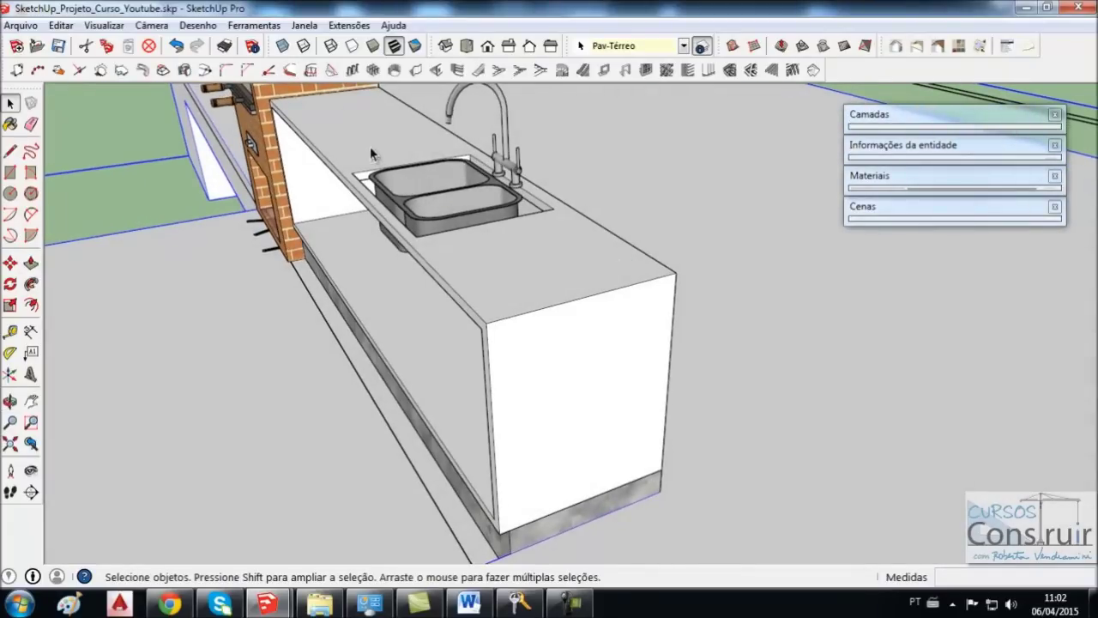
pyautogui.moveTo(517, 268); pyautogui.dragTo(871, 249, button='middle')
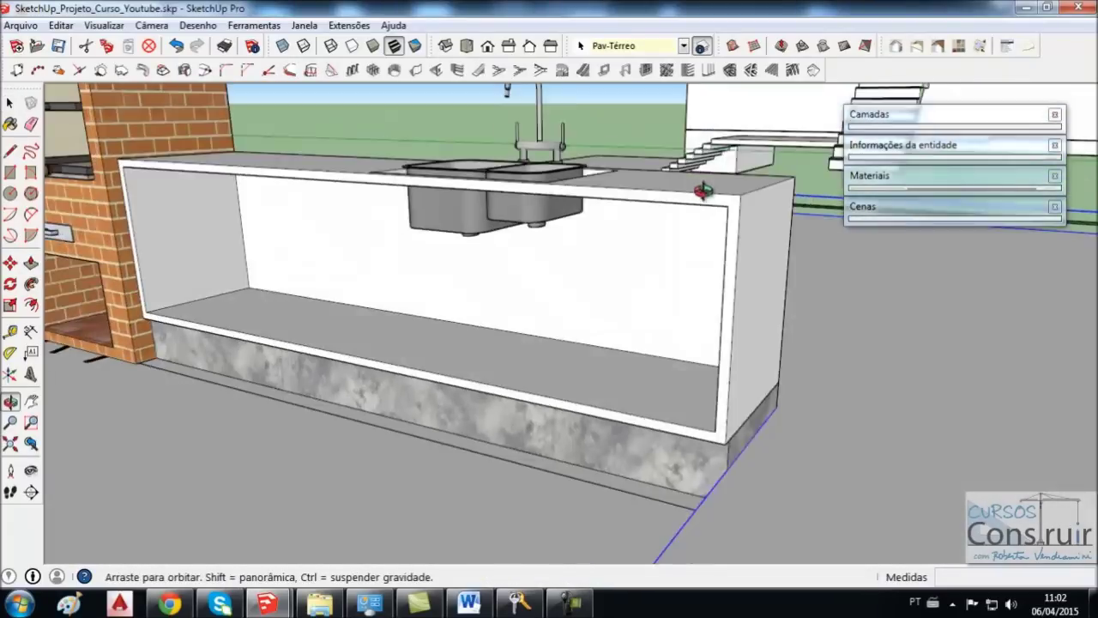
# - Zoom out and select the kitchen and barbecue model
pyautogui.scroll(2, 396, 204)
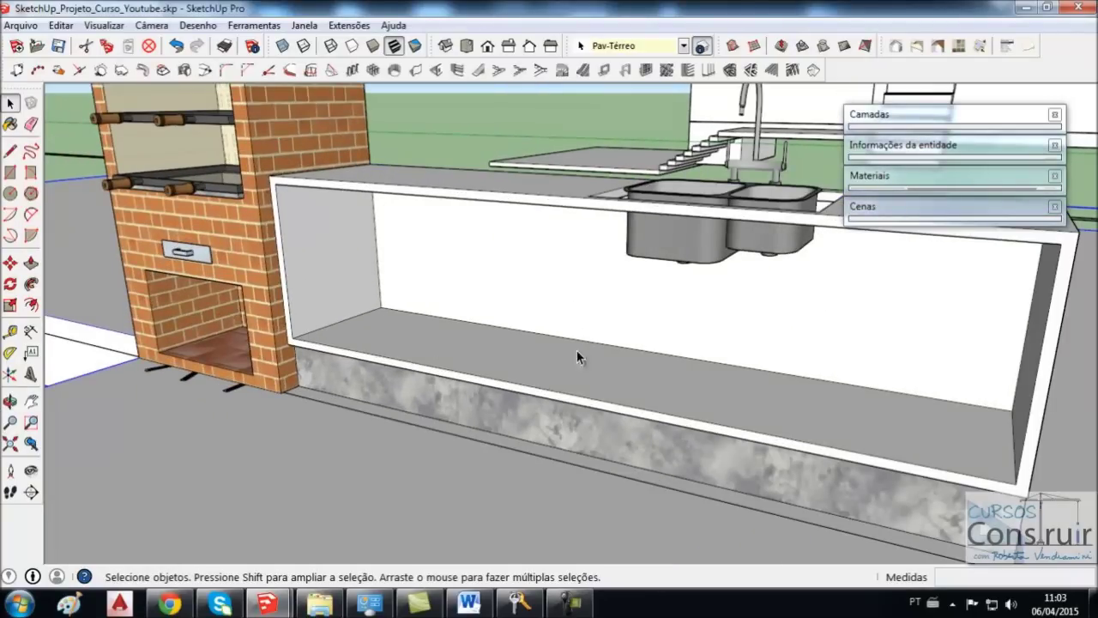
pyautogui.scroll(-3, 507, 306)
pyautogui.scroll(-2, 806, 251)
pyautogui.scroll(4, 511, 241)
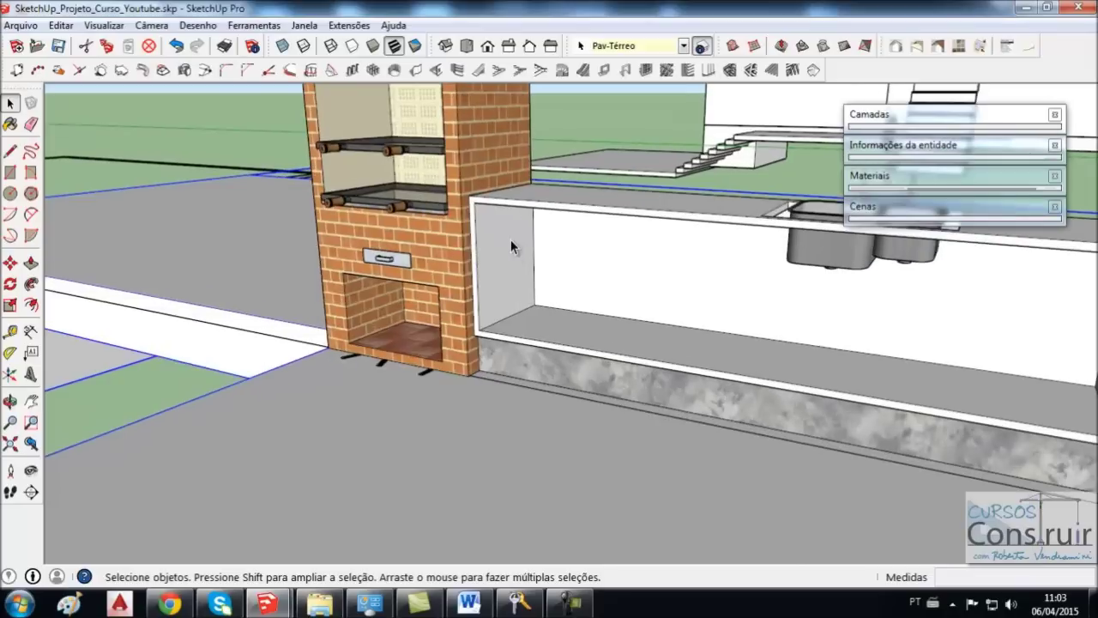
pyautogui.scroll(-2, 607, 247)
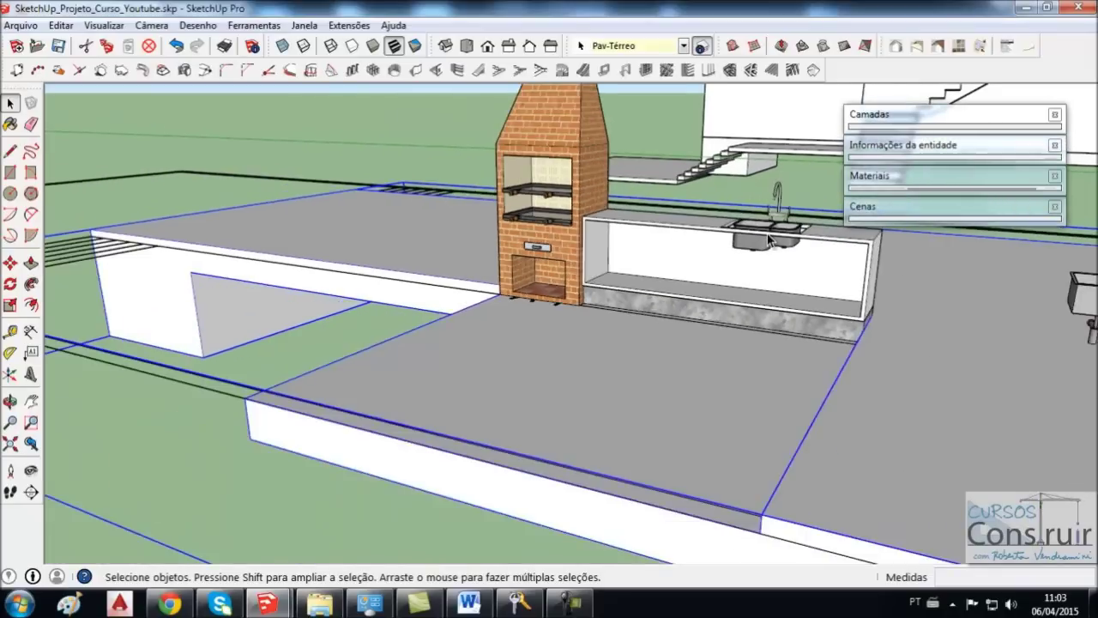
pyautogui.scroll(-2, 651, 244)
pyautogui.scroll(-2, 712, 242)
pyautogui.scroll(-2, 770, 240)
pyautogui.scroll(-2, 716, 248)
pyautogui.click(283, 305)
pyautogui.scroll(2, 257, 300)
# - Open the barbecue kitchen component for editing and ungroup its cabinet counter group
pyautogui.moveTo(238, 290)
pyautogui.mouseDown(button='middle')
pyautogui.moveTo(206, 222)
pyautogui.moveTo(134, 215)
pyautogui.mouseUp(button='middle')
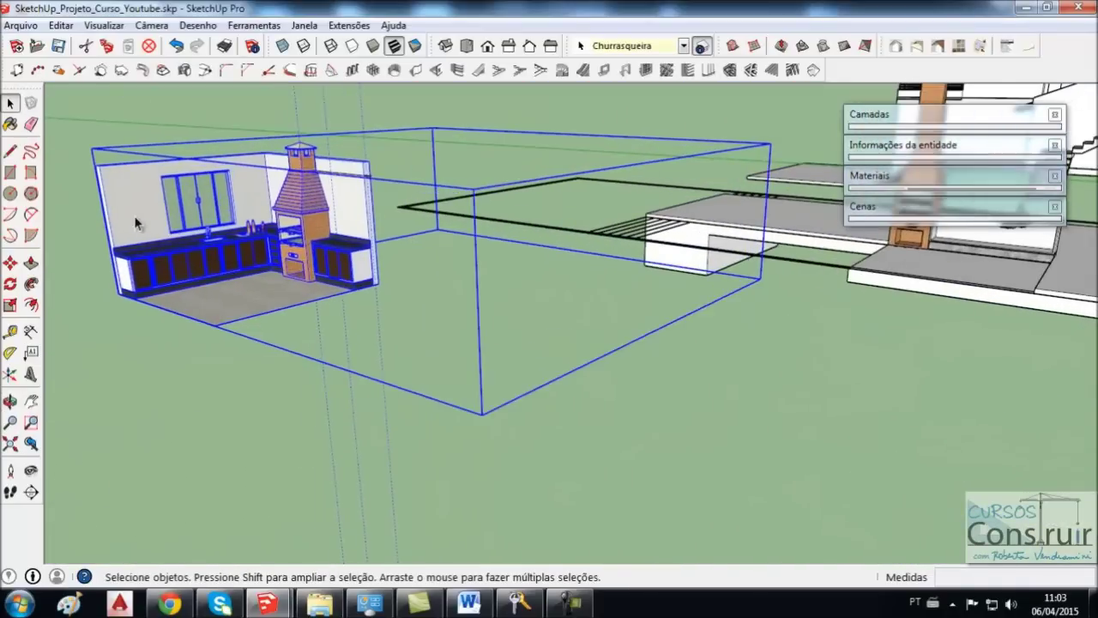
pyautogui.scroll(-2, 133, 215)
pyautogui.click(164, 131)
pyautogui.scroll(2, 91, 200)
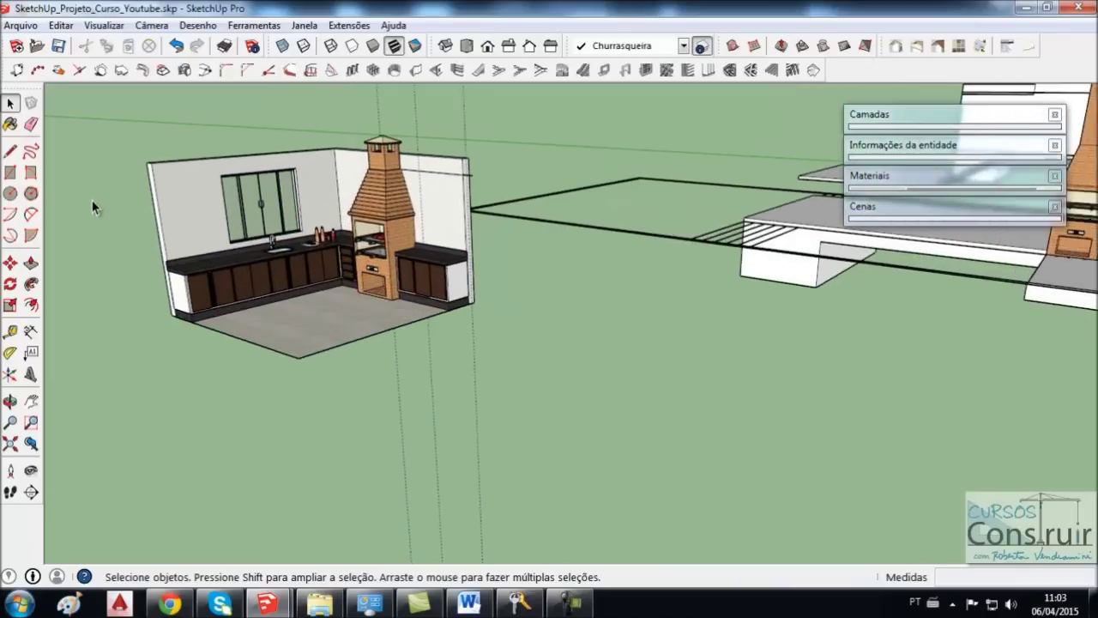
pyautogui.moveTo(554, 289)
pyautogui.mouseDown(button='middle')
pyautogui.moveTo(571, 288)
pyautogui.moveTo(514, 283)
pyautogui.mouseUp(button='middle')
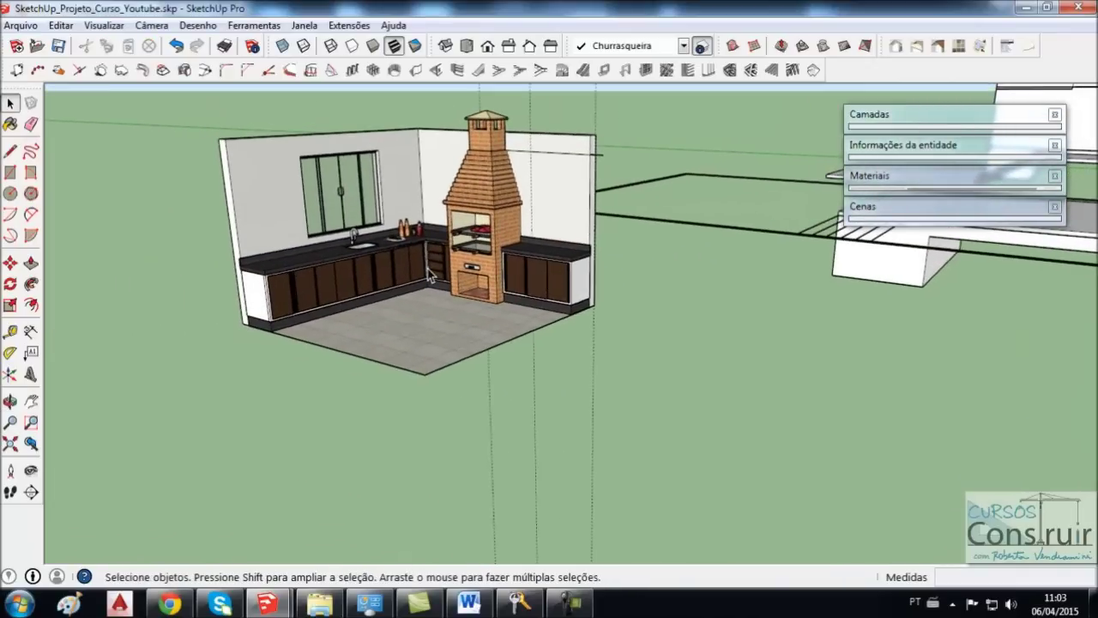
pyautogui.click(429, 273)
pyautogui.scroll(2, 428, 273)
pyautogui.rightClick(429, 211)
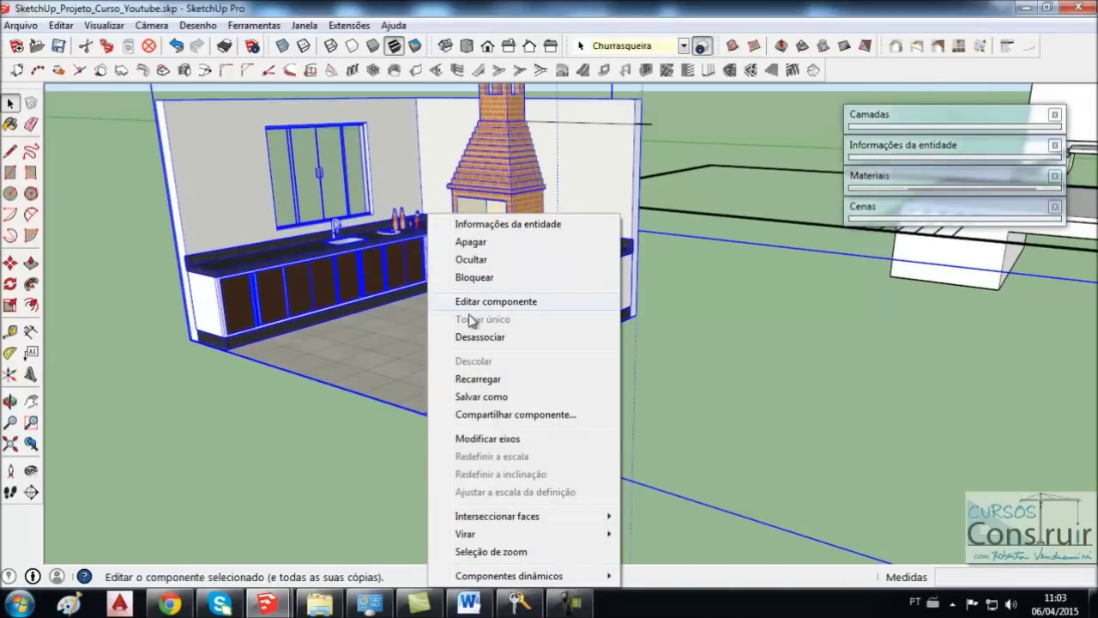
pyautogui.click(474, 338)
pyautogui.click(432, 272)
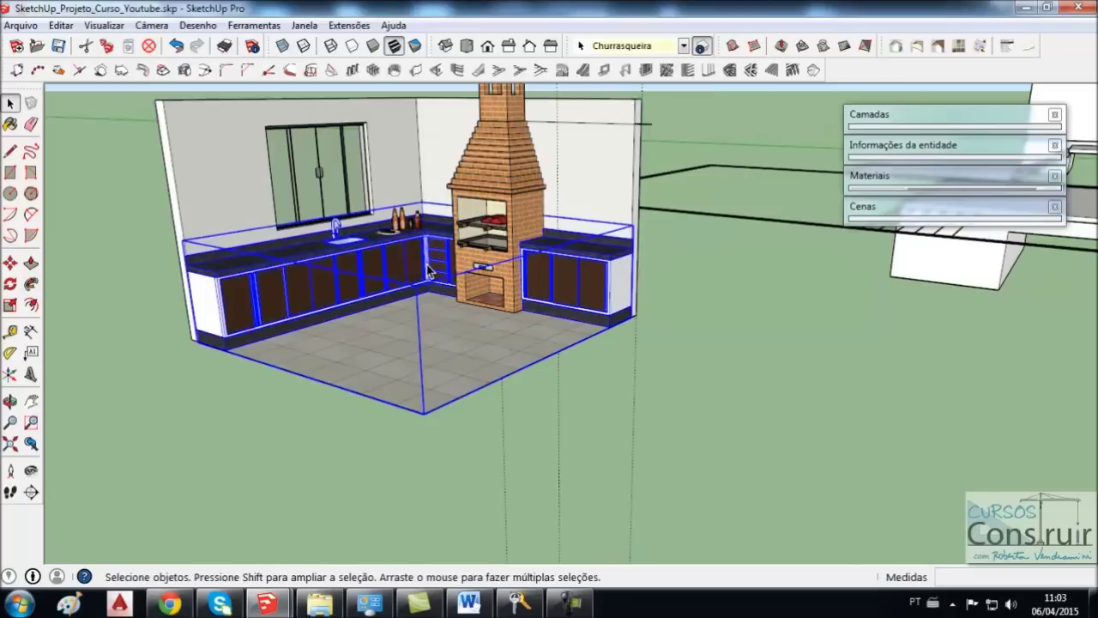
pyautogui.rightClick(428, 264)
pyautogui.click(479, 362)
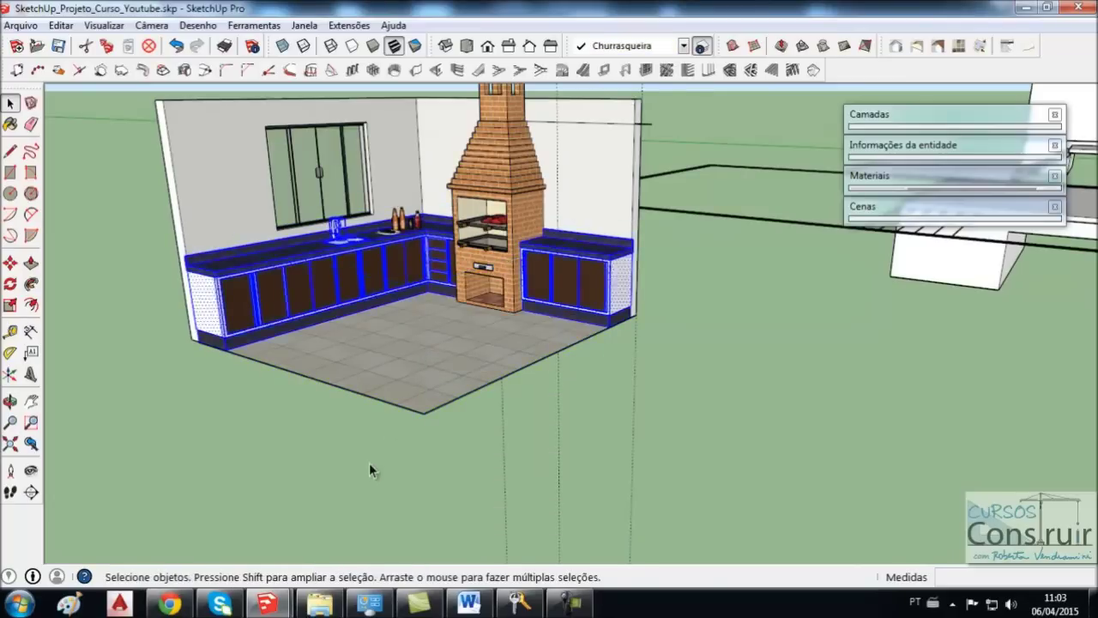
# - Select the drawer fronts of the four-drawer stack beside the brick grill
pyautogui.click(372, 472)
pyautogui.scroll(3, 403, 361)
pyautogui.scroll(3, 434, 258)
pyautogui.scroll(2, 435, 264)
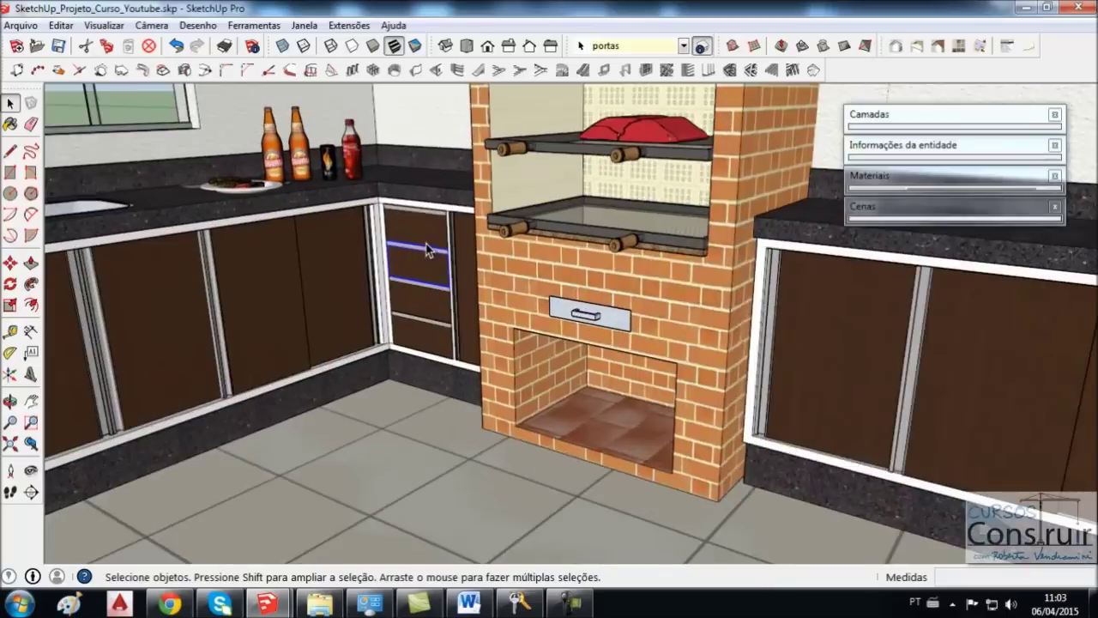
pyautogui.scroll(2, 433, 249)
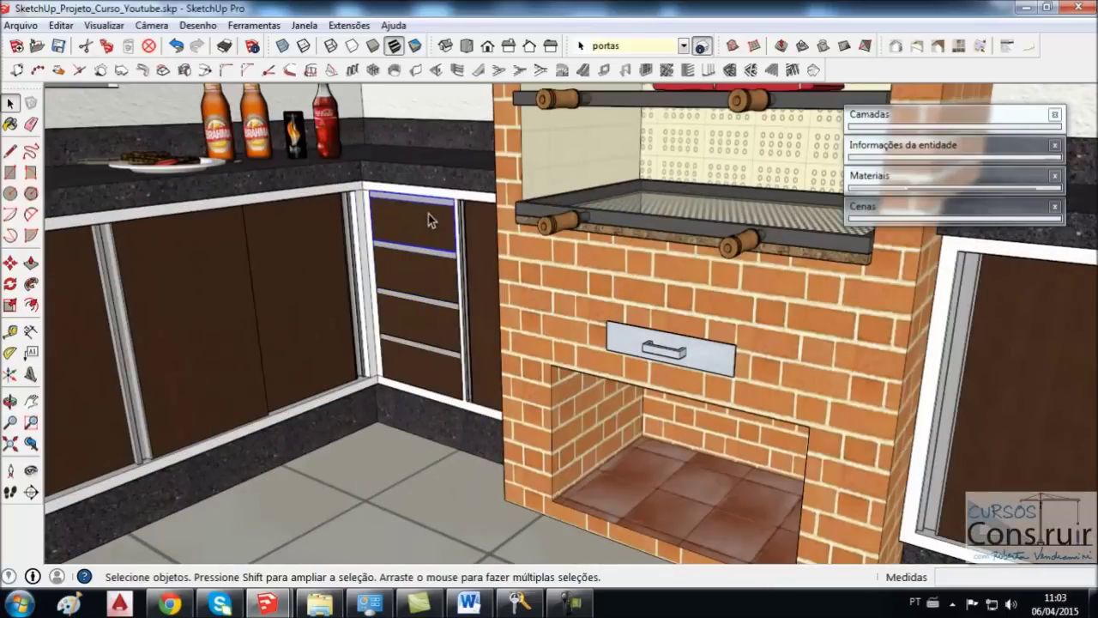
pyautogui.keyDown('shift'); pyautogui.click(430, 320); pyautogui.keyUp('shift')
pyautogui.keyDown('shift'); pyautogui.click(418, 368); pyautogui.keyUp('shift')
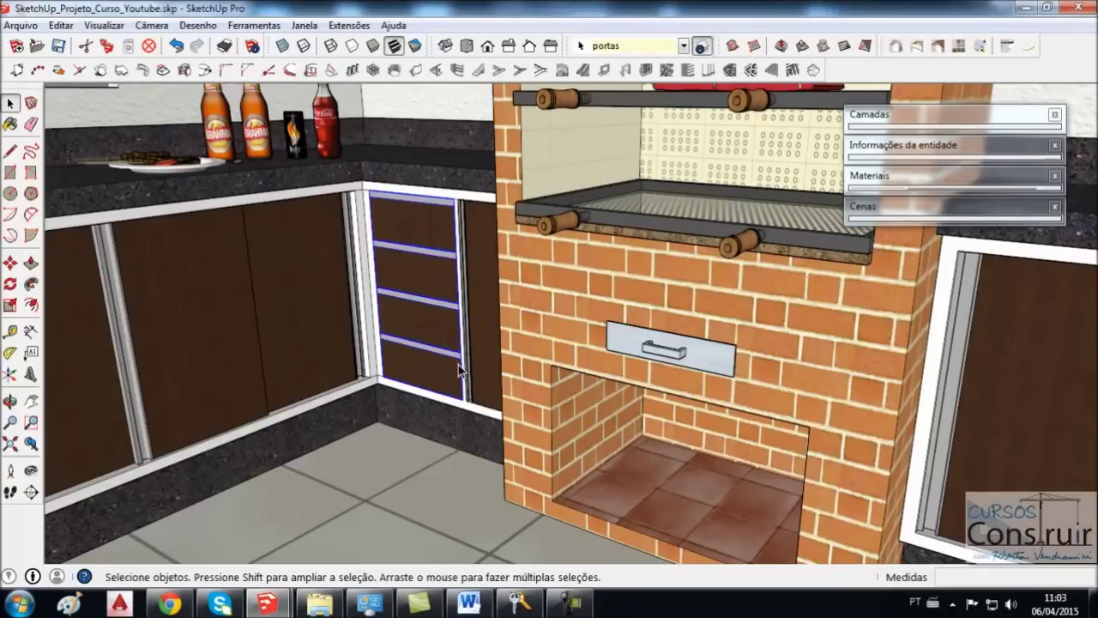
# - Copy the drawer stack with Move into the house's counter beside the brick grill
pyautogui.press('m')
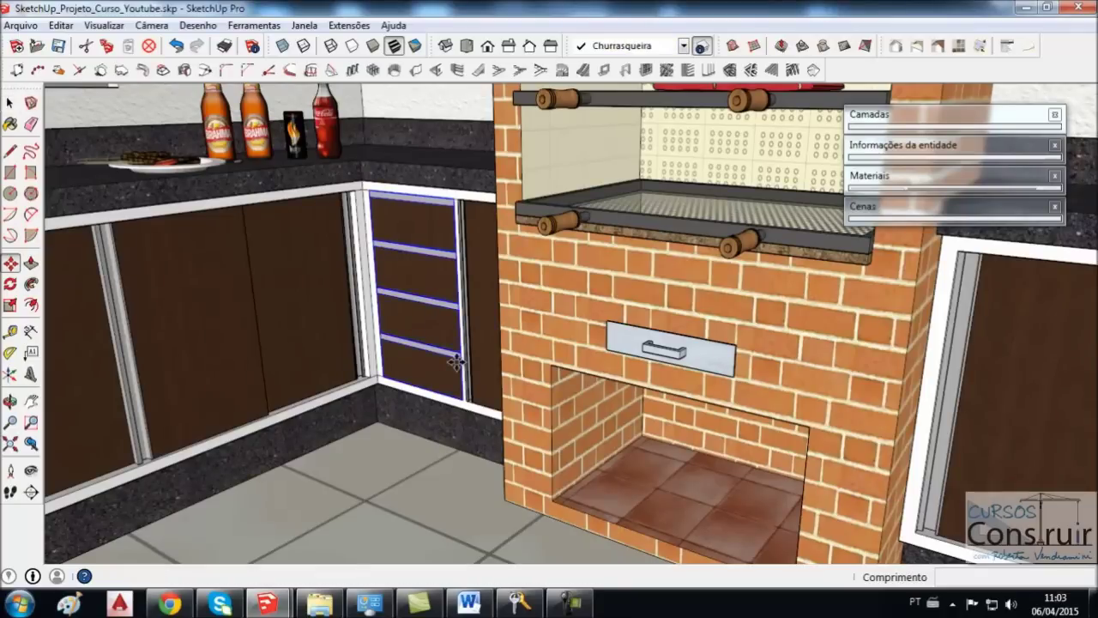
pyautogui.scroll(2, 365, 192)
pyautogui.scroll(4, 366, 192)
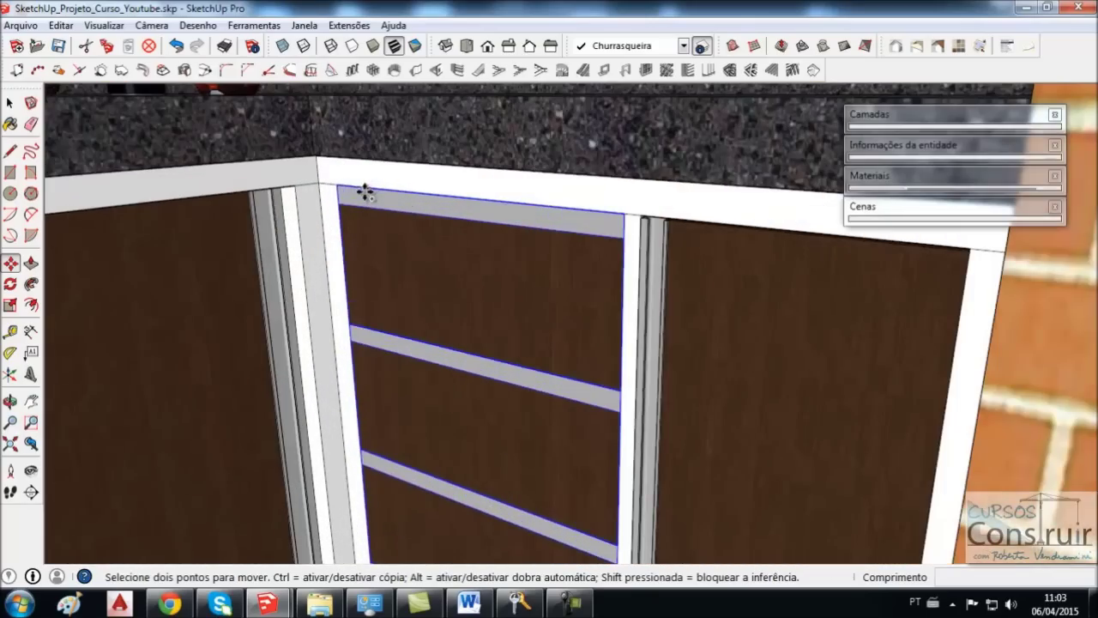
pyautogui.keyDown('ctrl'); pyautogui.click(340, 188); pyautogui.keyUp('ctrl')
pyautogui.scroll(-1, 326, 182)
pyautogui.scroll(-3, 318, 179)
pyautogui.scroll(-2, 300, 177)
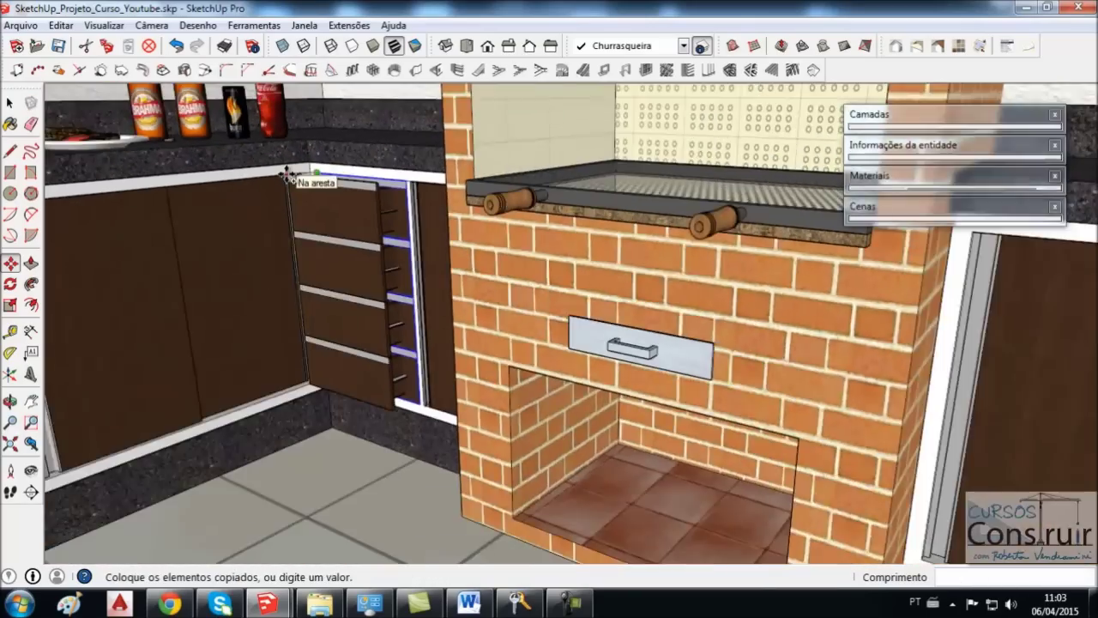
pyautogui.scroll(-2, 291, 177)
pyautogui.scroll(-2, 288, 176)
pyautogui.scroll(-2, 288, 176)
pyautogui.scroll(-1, 288, 176)
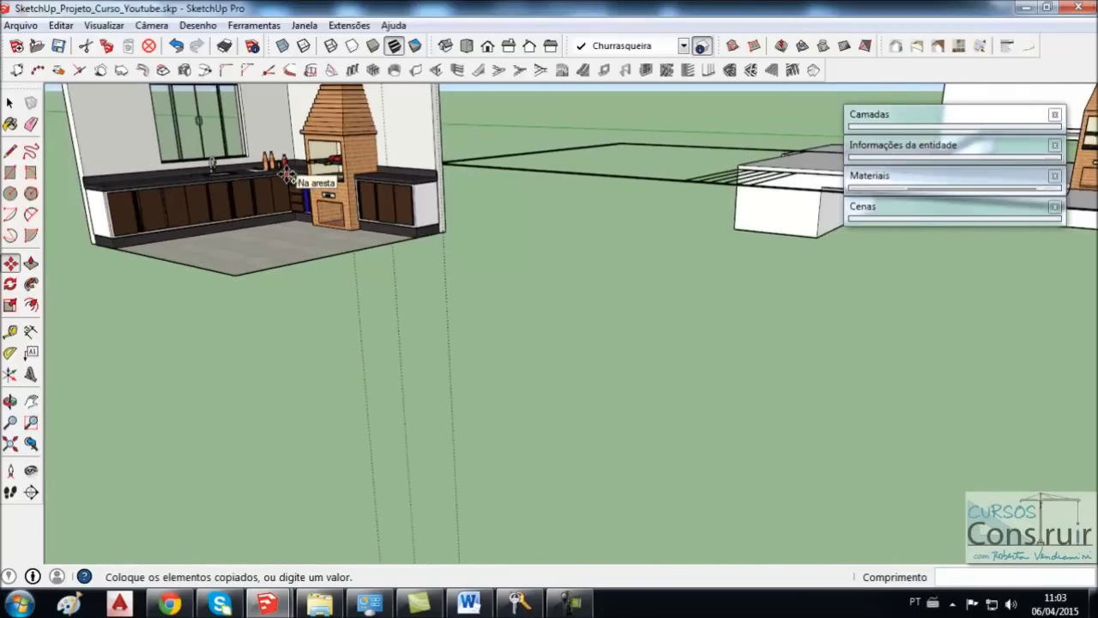
pyautogui.scroll(-2, 288, 176)
pyautogui.scroll(-2, 288, 176)
pyautogui.scroll(-1, 343, 171)
pyautogui.scroll(-1, 429, 167)
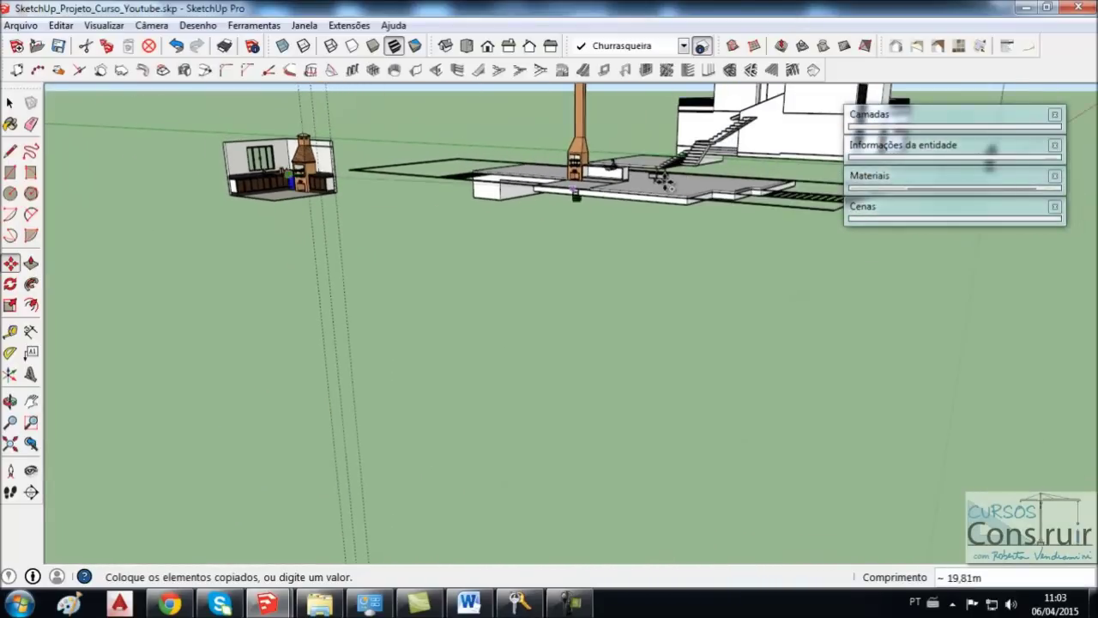
pyautogui.scroll(2, 592, 161)
pyautogui.scroll(2, 592, 161)
pyautogui.scroll(2, 589, 164)
pyautogui.scroll(2, 569, 172)
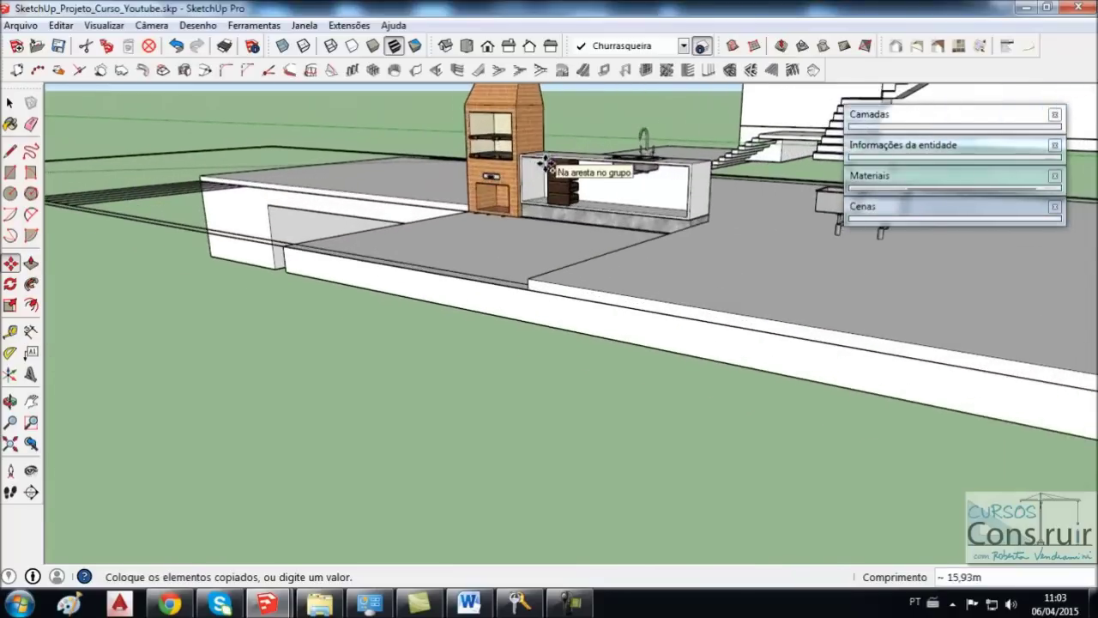
pyautogui.scroll(3, 522, 172)
pyautogui.scroll(2, 508, 157)
pyautogui.scroll(2, 502, 147)
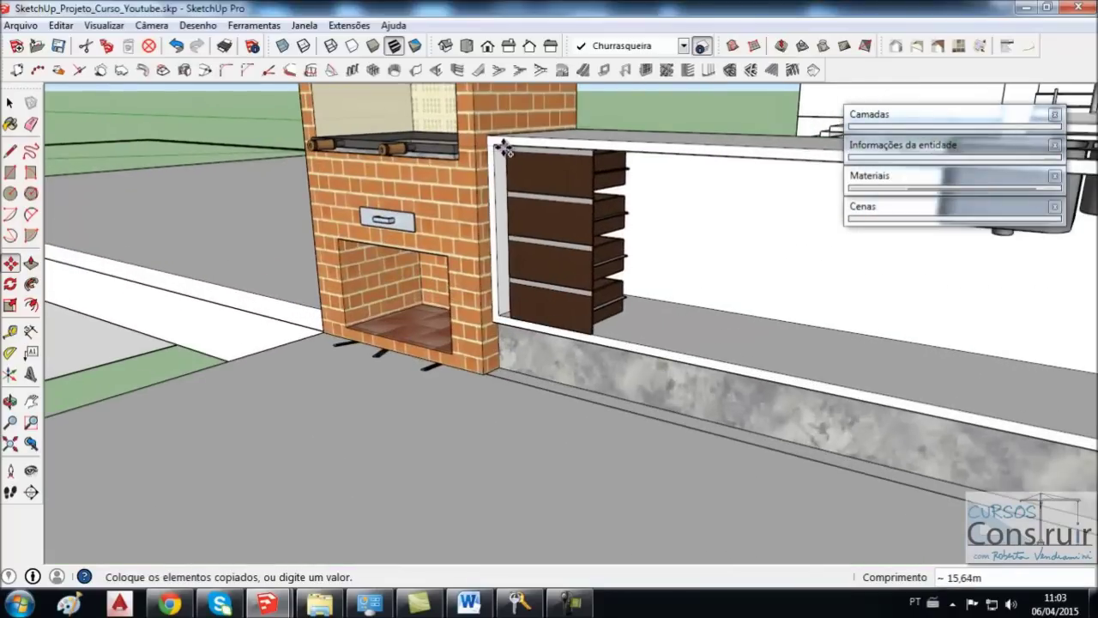
pyautogui.click(500, 146)
# - Make the copied drawer stack a group, then deselect it
pyautogui.moveTo(548, 205); pyautogui.dragTo(558, 198, button='middle')
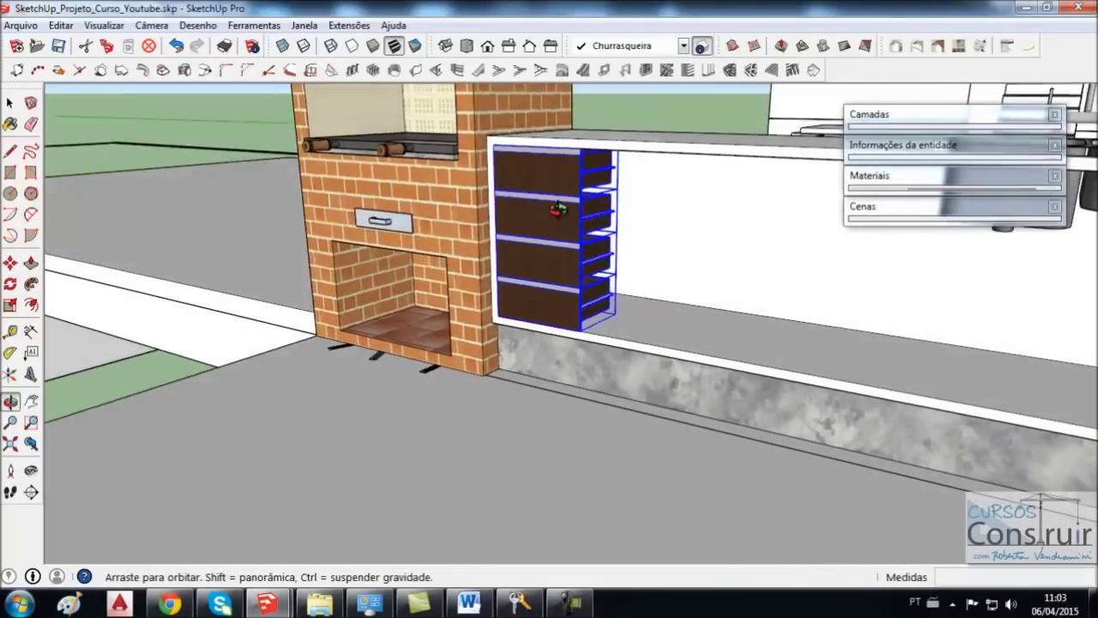
pyautogui.scroll(2, 558, 198)
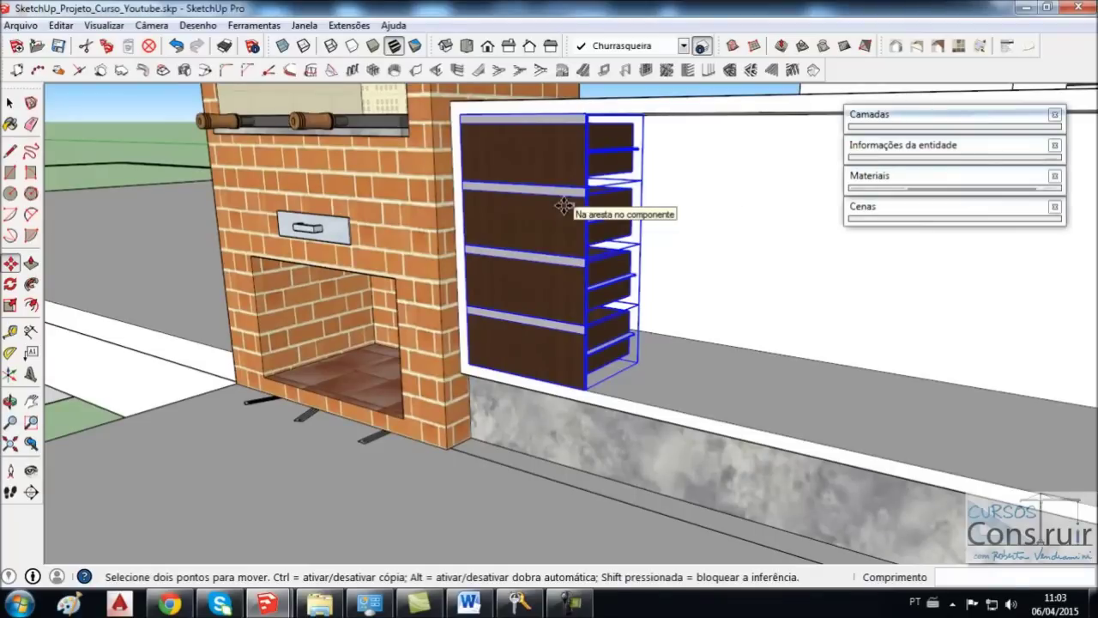
pyautogui.rightClick(564, 206)
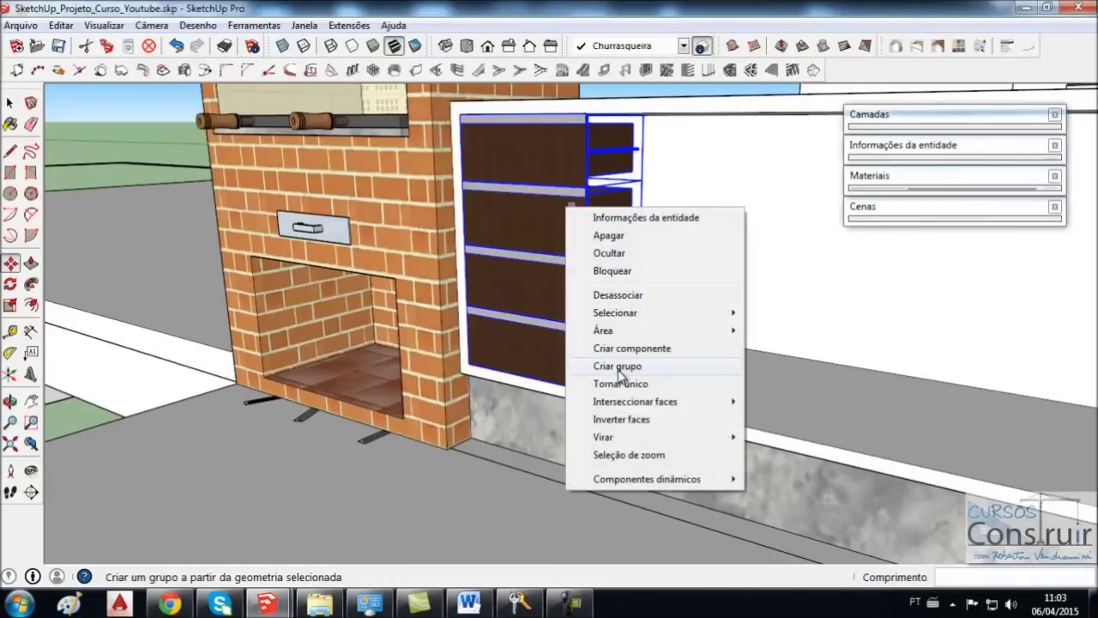
pyautogui.click(618, 367)
pyautogui.press('space')
pyautogui.moveTo(567, 336); pyautogui.dragTo(504, 473, button='middle')
pyautogui.click(505, 474)
pyautogui.moveTo(633, 277)
pyautogui.mouseDown(button='middle')
pyautogui.moveTo(662, 289)
pyautogui.moveTo(593, 294)
pyautogui.moveTo(586, 209)
pyautogui.mouseUp(button='middle')
pyautogui.scroll(-1, 583, 209)
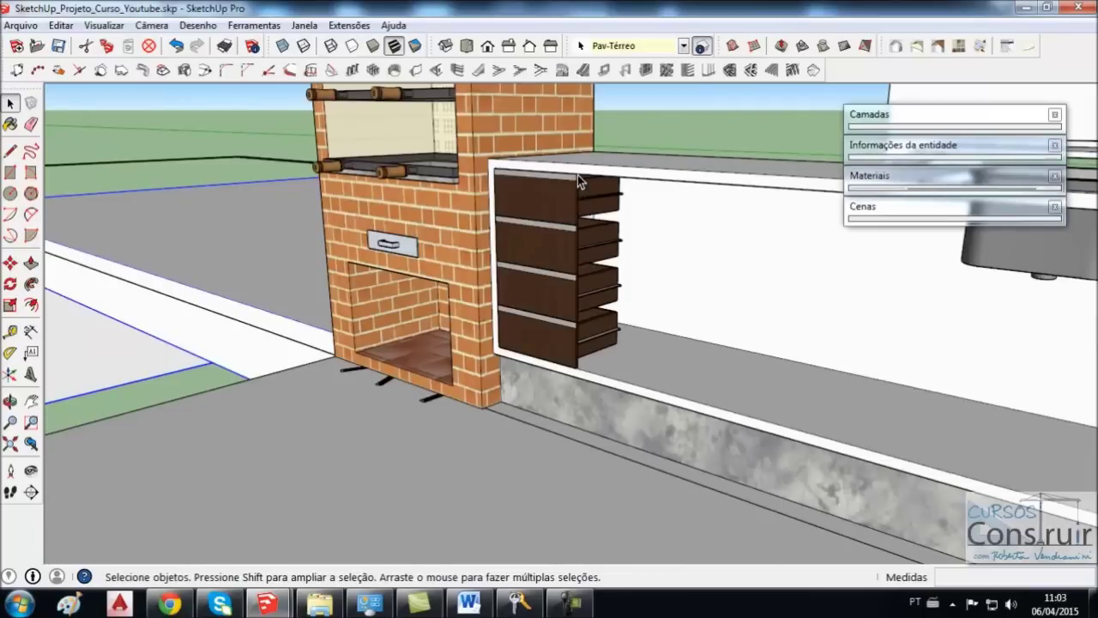
pyautogui.scroll(1, 601, 227)
pyautogui.moveTo(602, 227); pyautogui.dragTo(608, 188, button='middle')
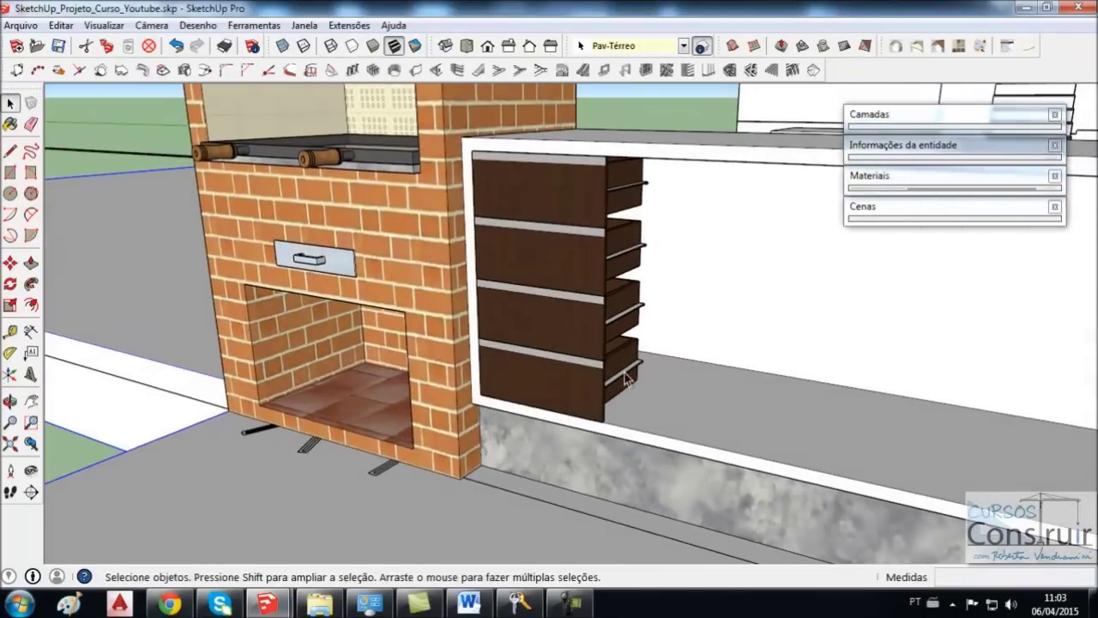
pyautogui.moveTo(589, 240); pyautogui.dragTo(514, 196, button='middle')
pyautogui.moveTo(534, 359); pyautogui.dragTo(504, 293, button='middle')
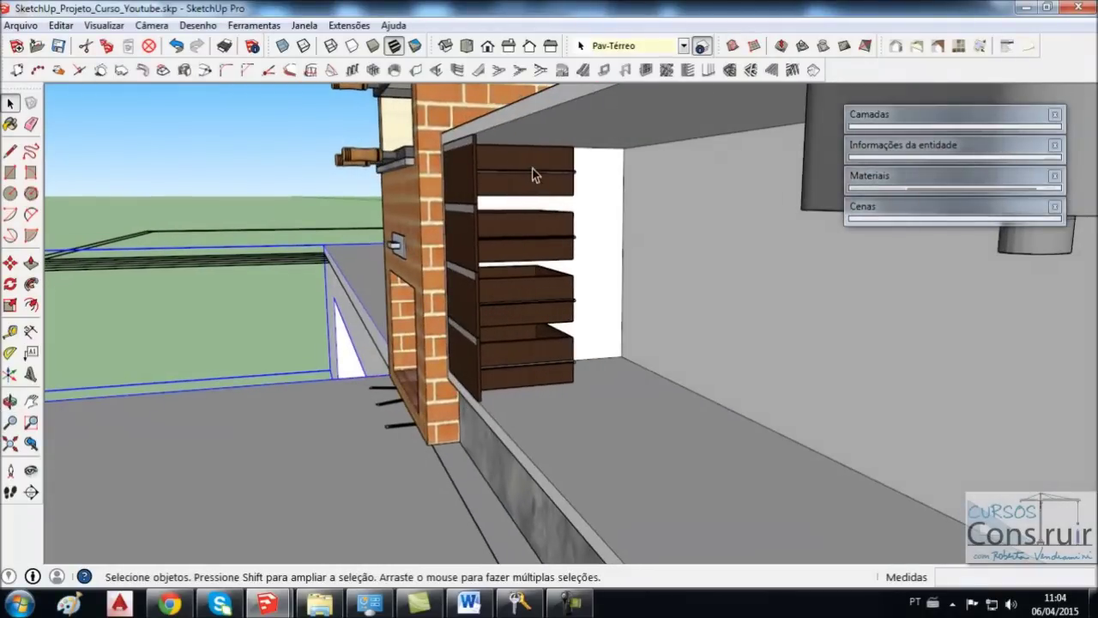
pyautogui.moveTo(569, 178)
pyautogui.mouseDown(button='middle')
pyautogui.moveTo(586, 199)
pyautogui.moveTo(532, 186)
pyautogui.moveTo(542, 195)
pyautogui.mouseUp(button='middle')
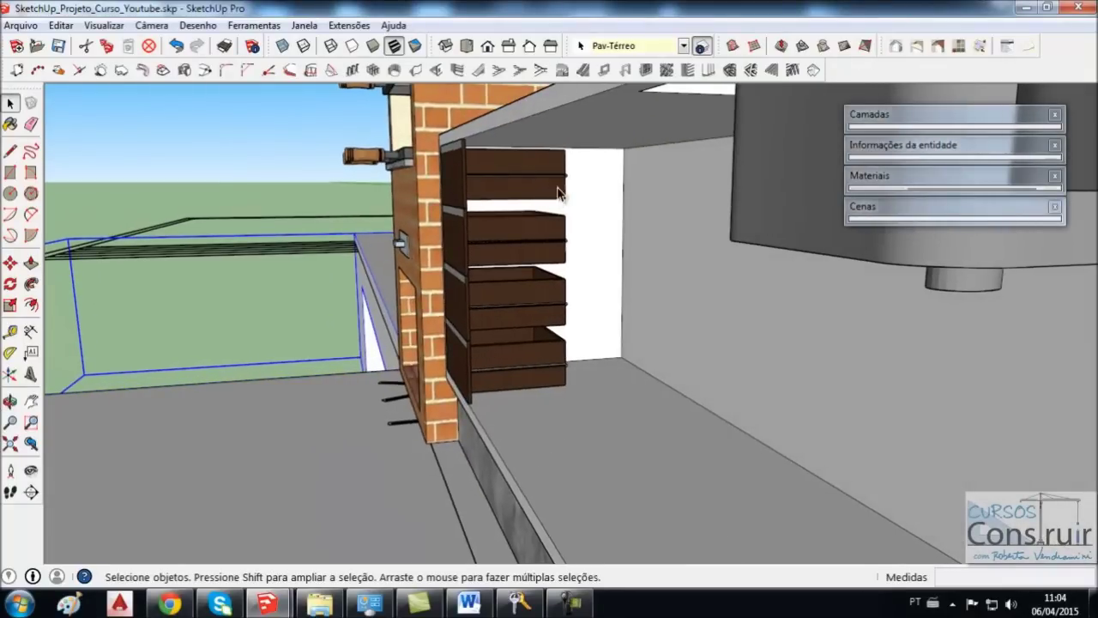
pyautogui.moveTo(561, 195); pyautogui.dragTo(453, 203, button='middle')
pyautogui.scroll(2, 537, 195)
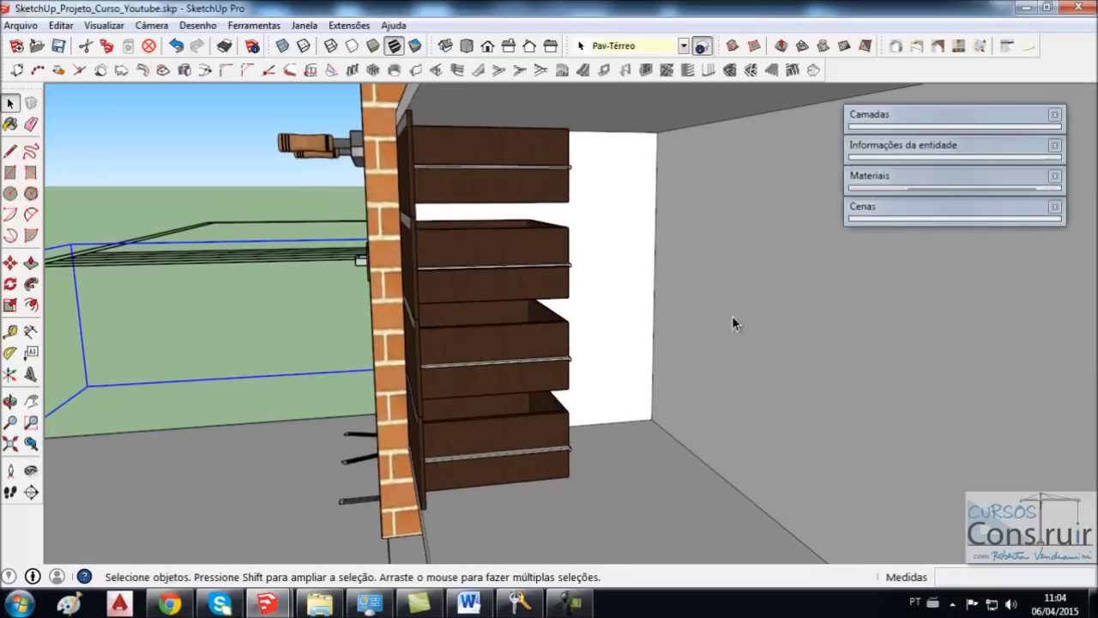
pyautogui.moveTo(732, 315)
pyautogui.mouseDown(button='middle')
pyautogui.moveTo(512, 299)
pyautogui.moveTo(489, 273)
pyautogui.moveTo(591, 283)
pyautogui.moveTo(570, 231)
pyautogui.mouseUp(button='middle')
pyautogui.scroll(1, 549, 372)
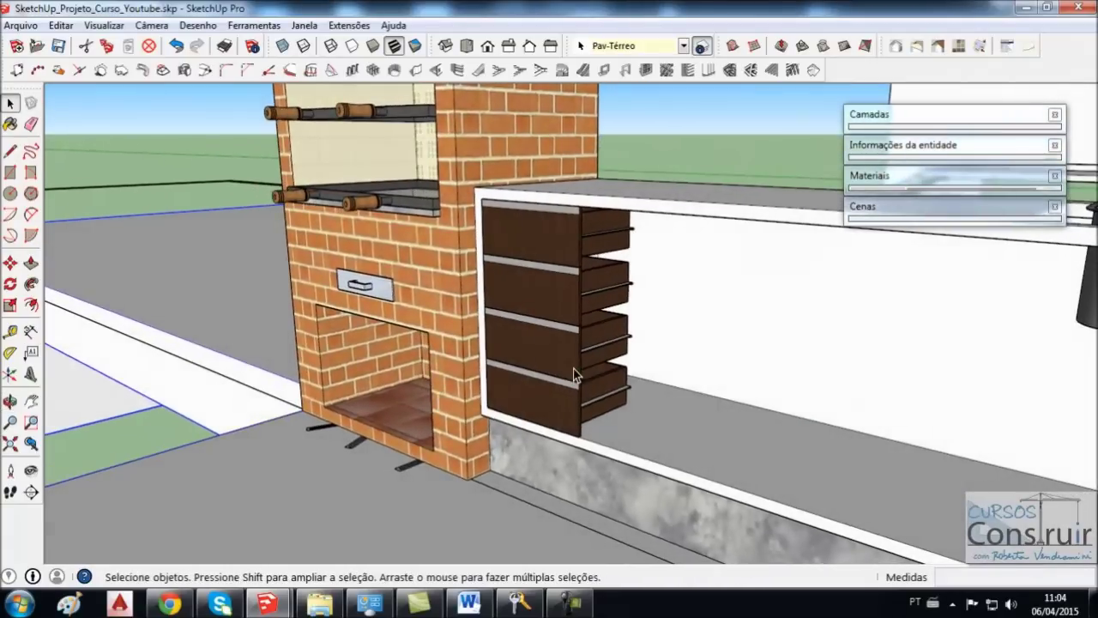
pyautogui.scroll(2, 562, 374)
pyautogui.moveTo(575, 374)
pyautogui.mouseDown(button='middle')
pyautogui.moveTo(572, 398)
pyautogui.moveTo(624, 233)
pyautogui.mouseUp(button='middle')
pyautogui.scroll(2, 563, 407)
pyautogui.moveTo(594, 159); pyautogui.dragTo(575, 164, button='middle')
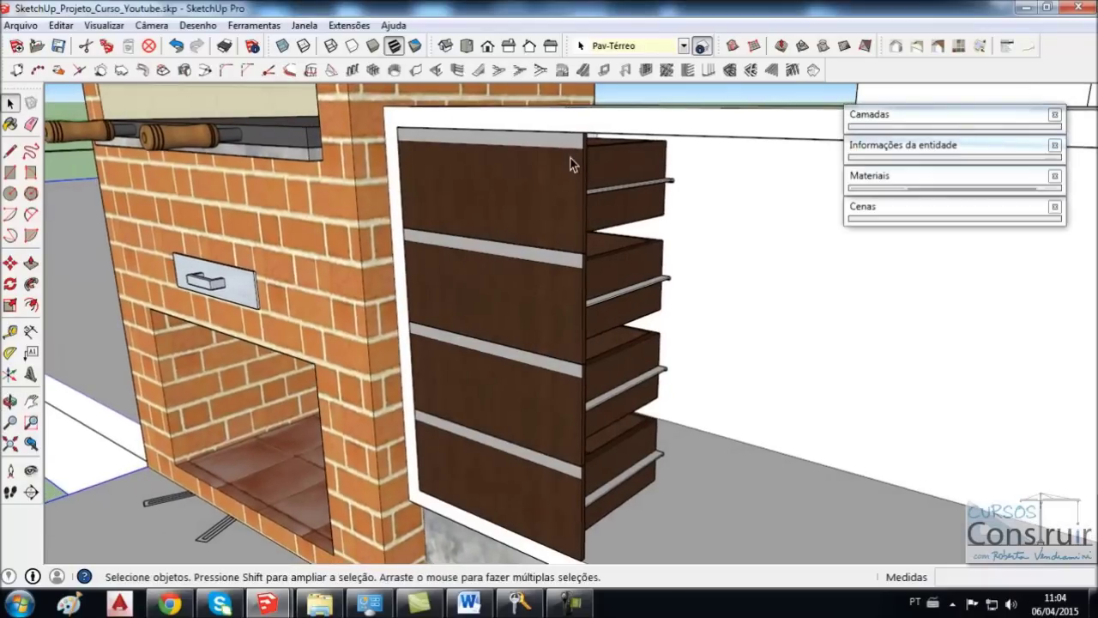
# - Place a 0,02 m guide line above the drawer unit with the Tape Measure
pyautogui.click(10, 330)
pyautogui.scroll(3, 622, 140)
pyautogui.moveTo(589, 134)
pyautogui.mouseDown(button='middle')
pyautogui.moveTo(589, 180)
pyautogui.moveTo(621, 161)
pyautogui.mouseUp(button='middle')
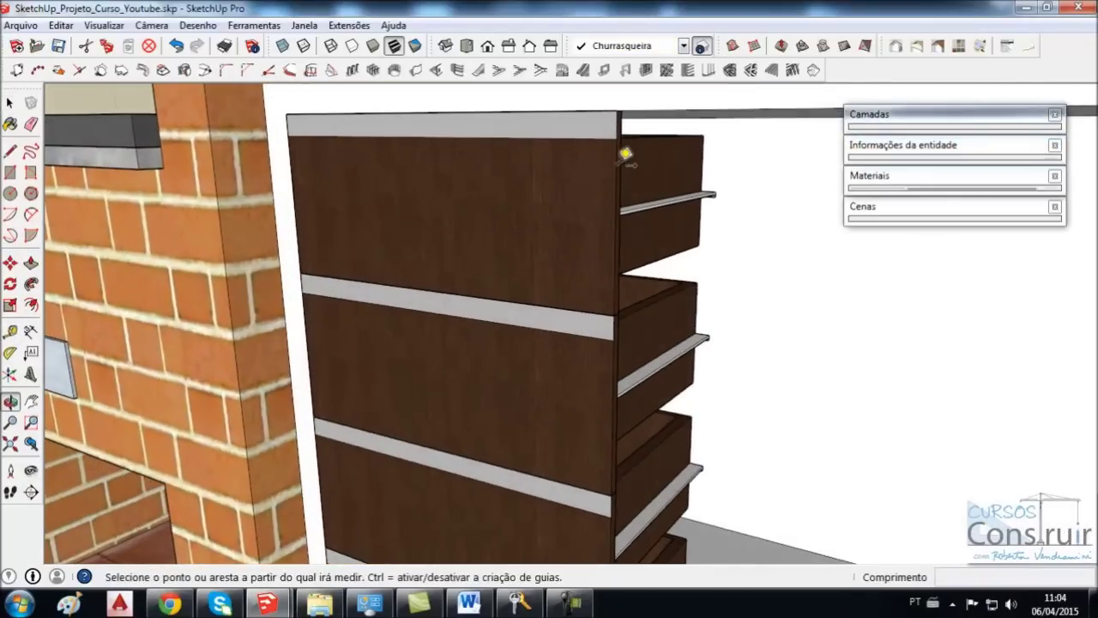
pyautogui.click(626, 146)
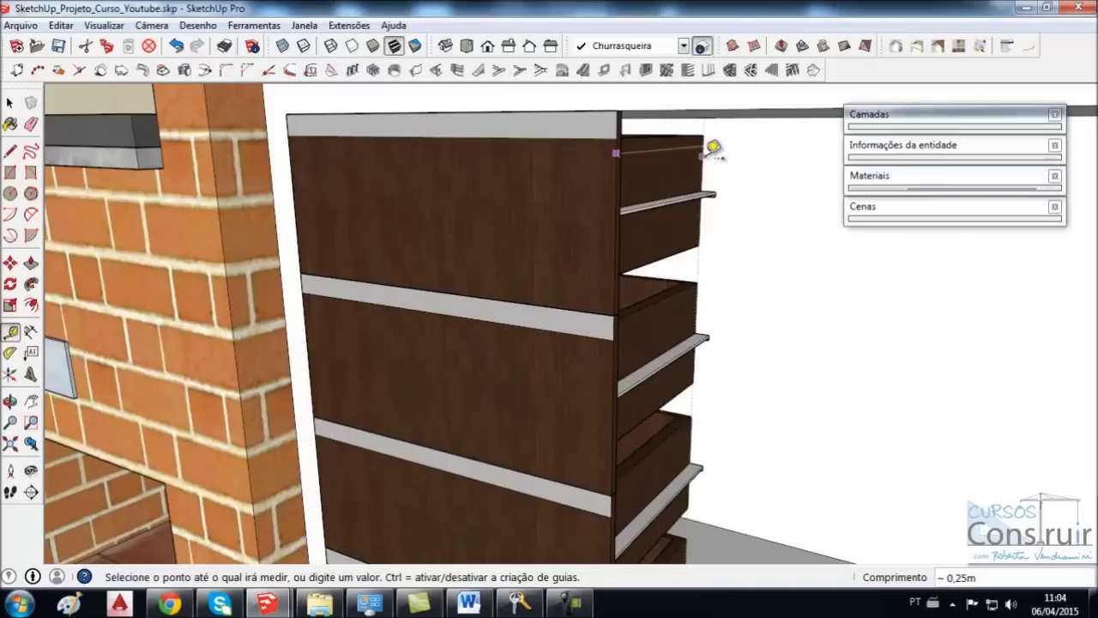
pyautogui.click(622, 146)
pyautogui.click(619, 93)
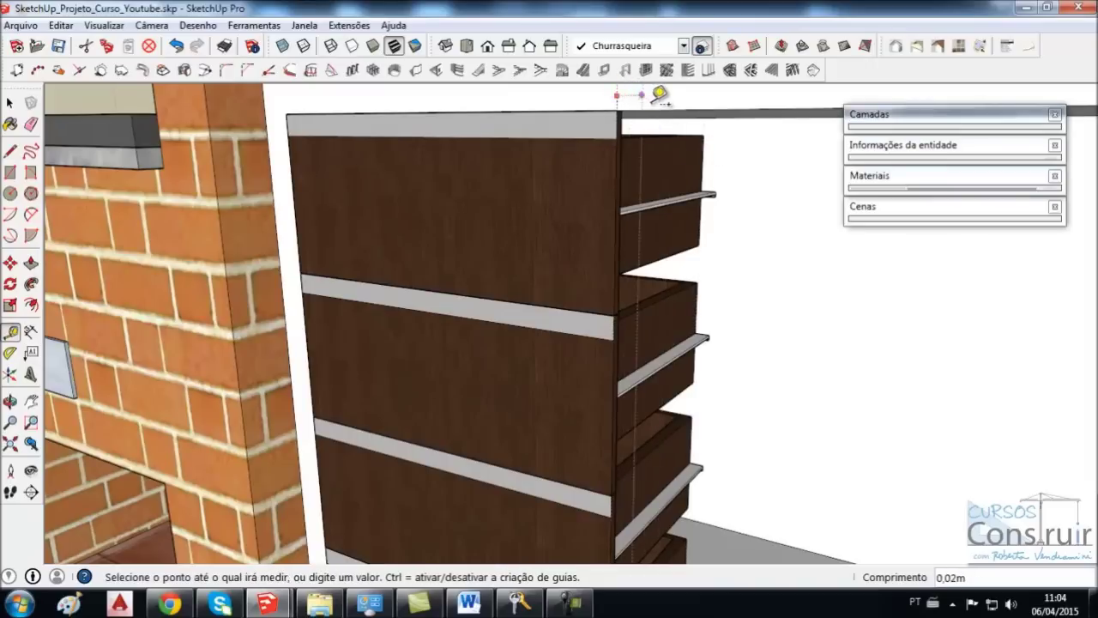
pyautogui.click(660, 93)
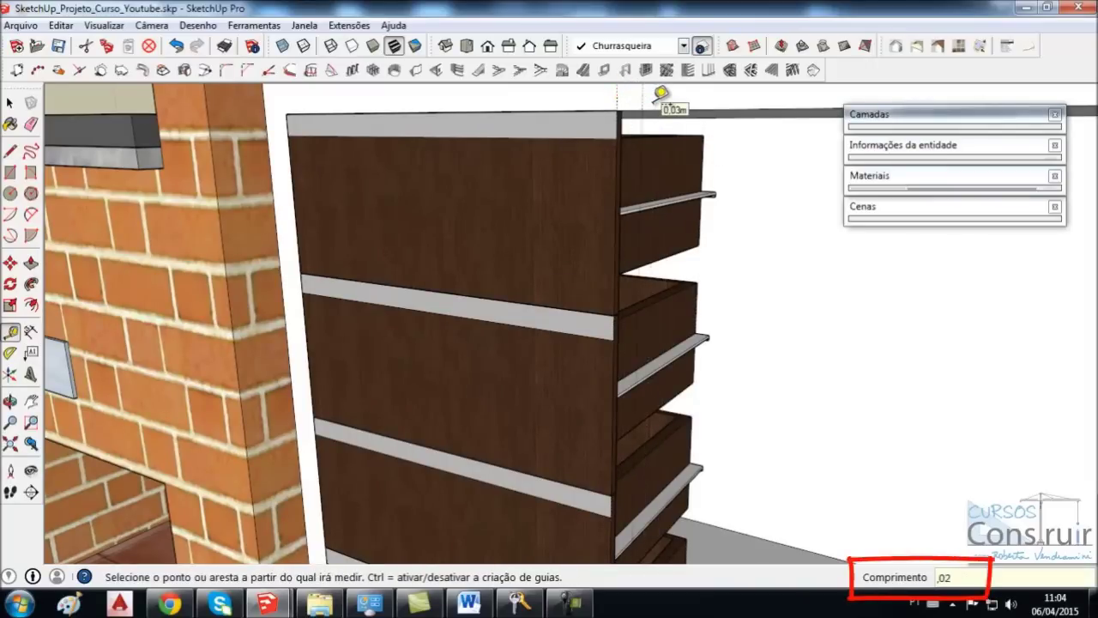
pyautogui.press('space')
pyautogui.scroll(-3, 497, 138)
pyautogui.scroll(1, 386, 171)
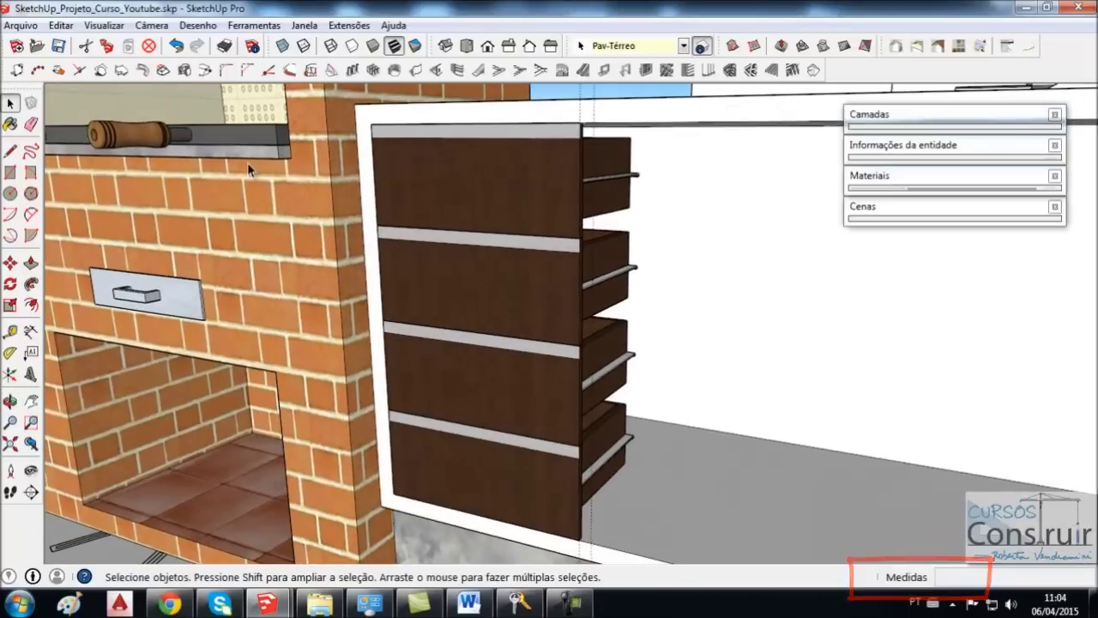
# - Draw a rectangle beside the drawers from the unit's top to its base
pyautogui.click(10, 174)
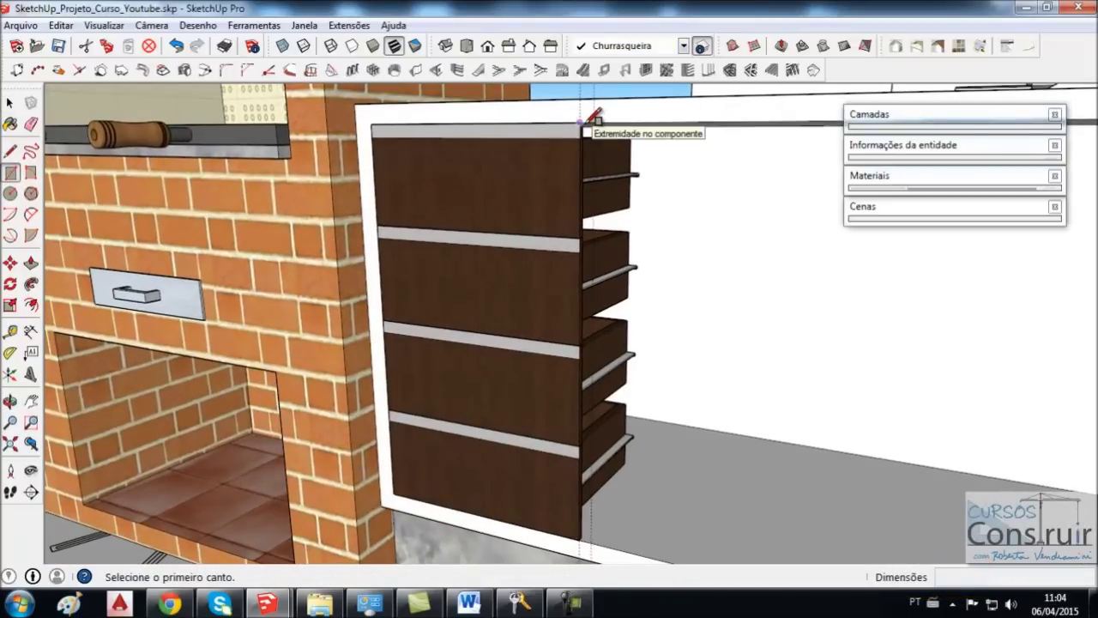
pyautogui.scroll(2, 592, 115)
pyautogui.click(567, 117)
pyautogui.scroll(-2, 575, 118)
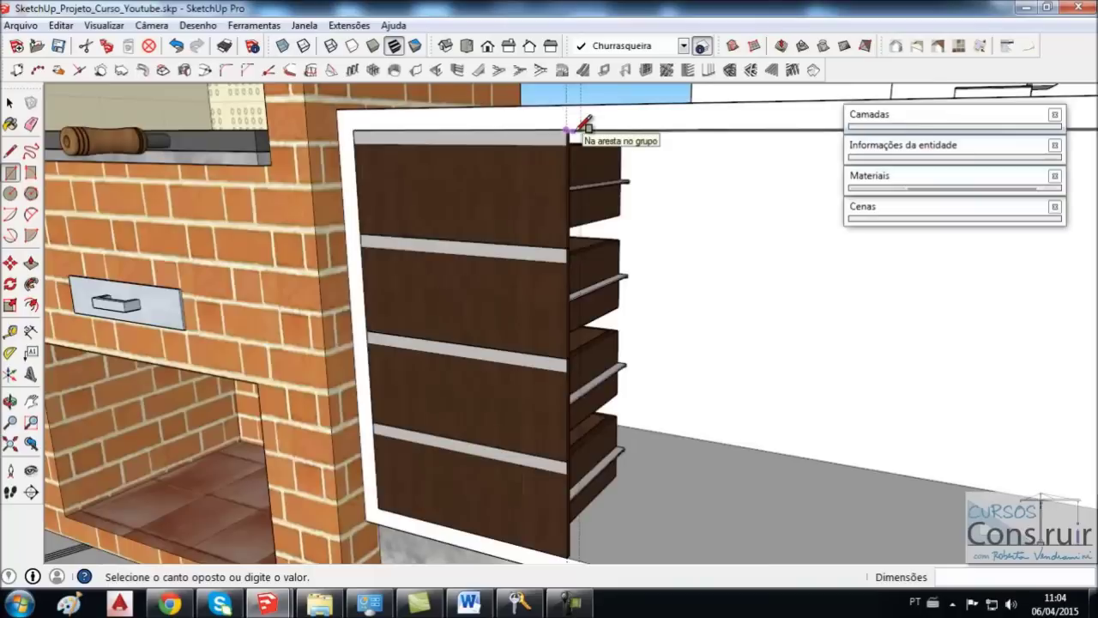
pyautogui.scroll(-1, 574, 118)
pyautogui.click(584, 412)
pyautogui.press('space')
# - Push/Pull the new face outward into a solid white block
pyautogui.moveTo(615, 363); pyautogui.dragTo(574, 215, button='middle')
pyautogui.scroll(2, 503, 164)
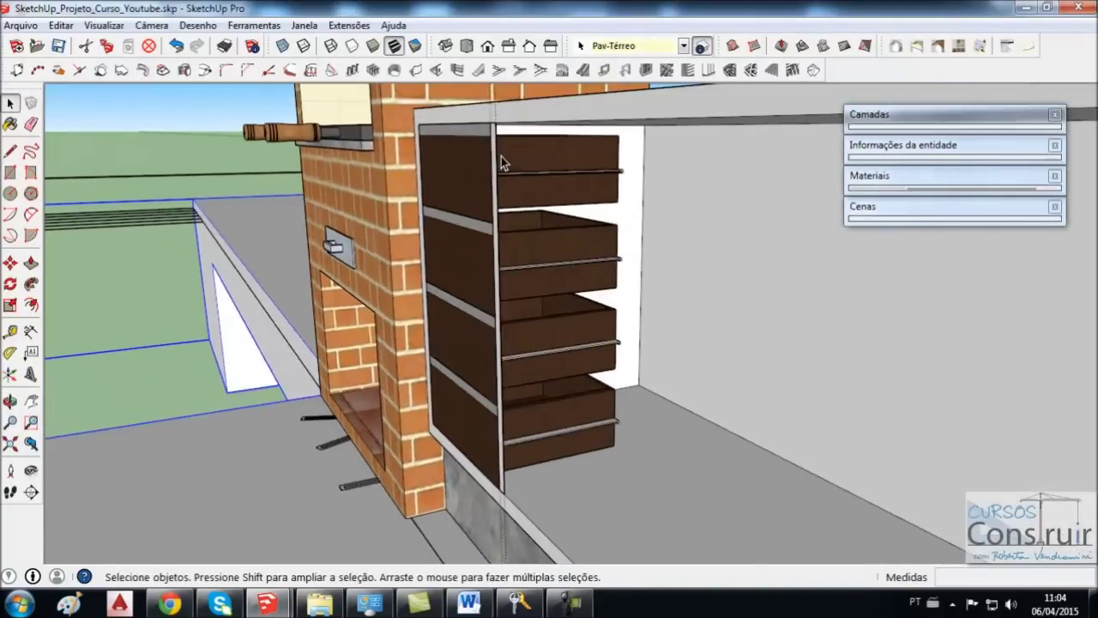
pyautogui.scroll(1, 289, 161)
pyautogui.click(31, 262)
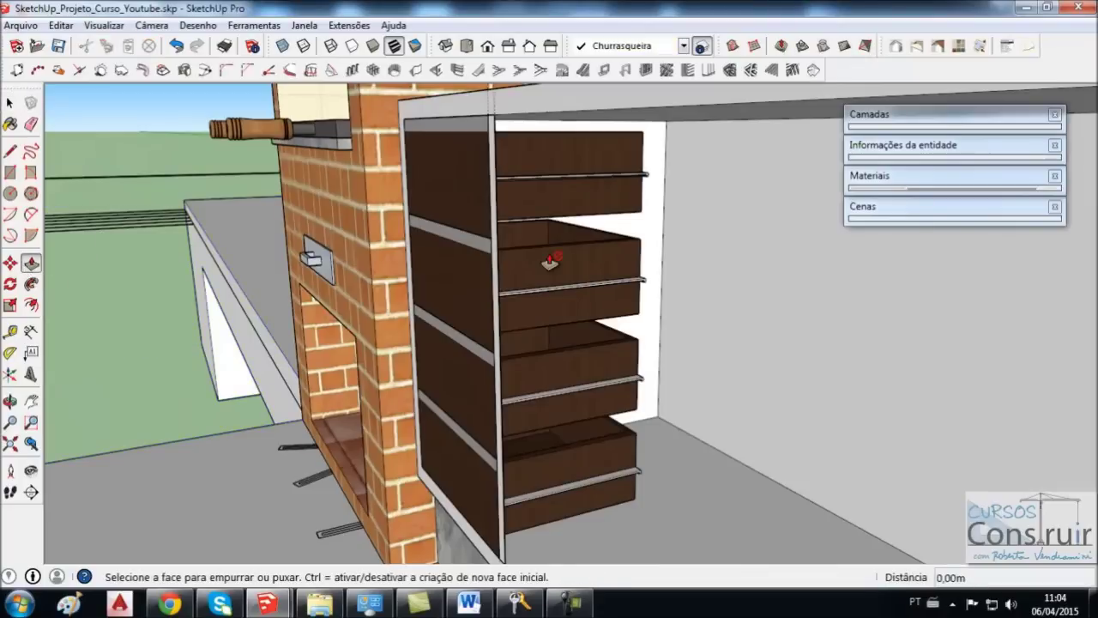
pyautogui.click(496, 263)
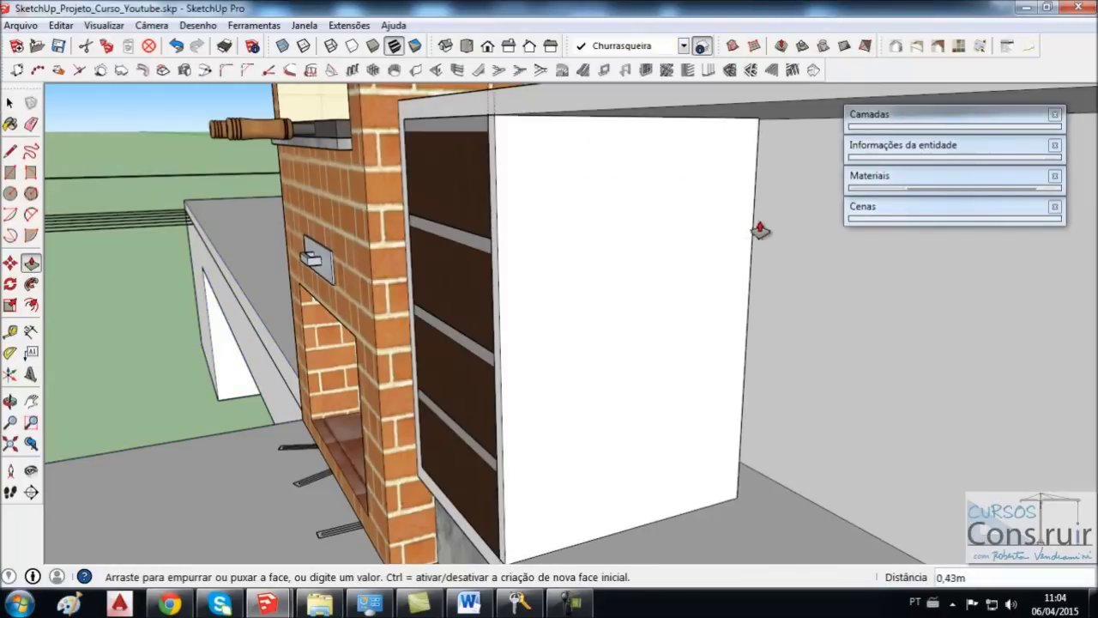
pyautogui.click(813, 226)
pyautogui.press('space')
# - Make the white block its own group (Criar grupo)
pyautogui.scroll(-2, 637, 196)
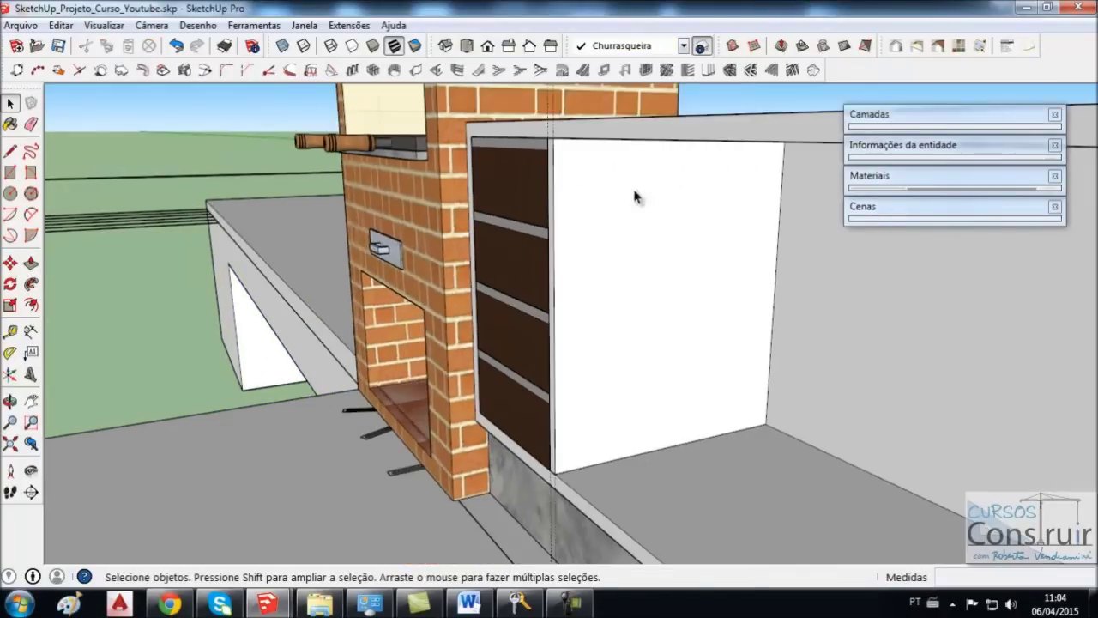
pyautogui.moveTo(637, 195); pyautogui.dragTo(654, 203, button='middle')
pyautogui.click(633, 209)
pyautogui.rightClick(632, 208)
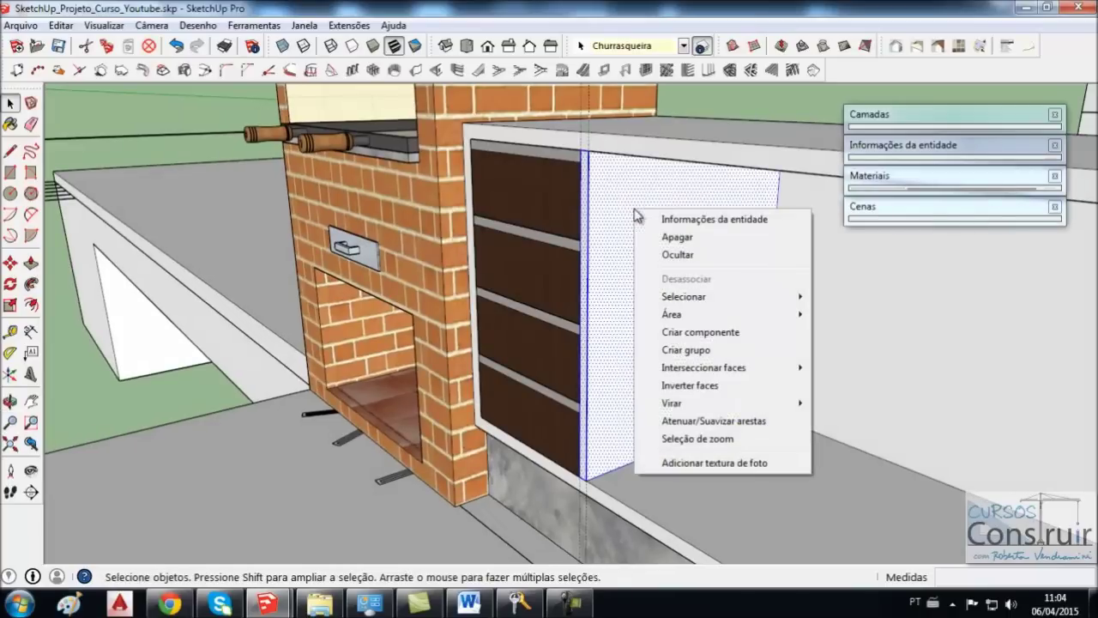
pyautogui.click(675, 350)
pyautogui.click(678, 412)
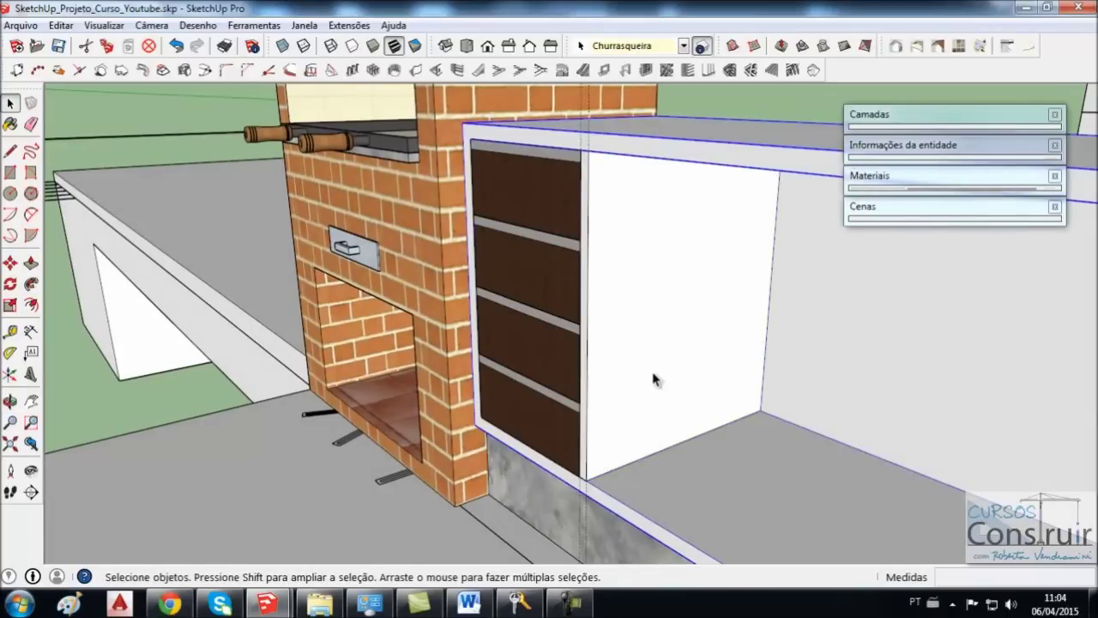
pyautogui.moveTo(654, 380); pyautogui.dragTo(589, 174, button='middle')
pyautogui.click(601, 157)
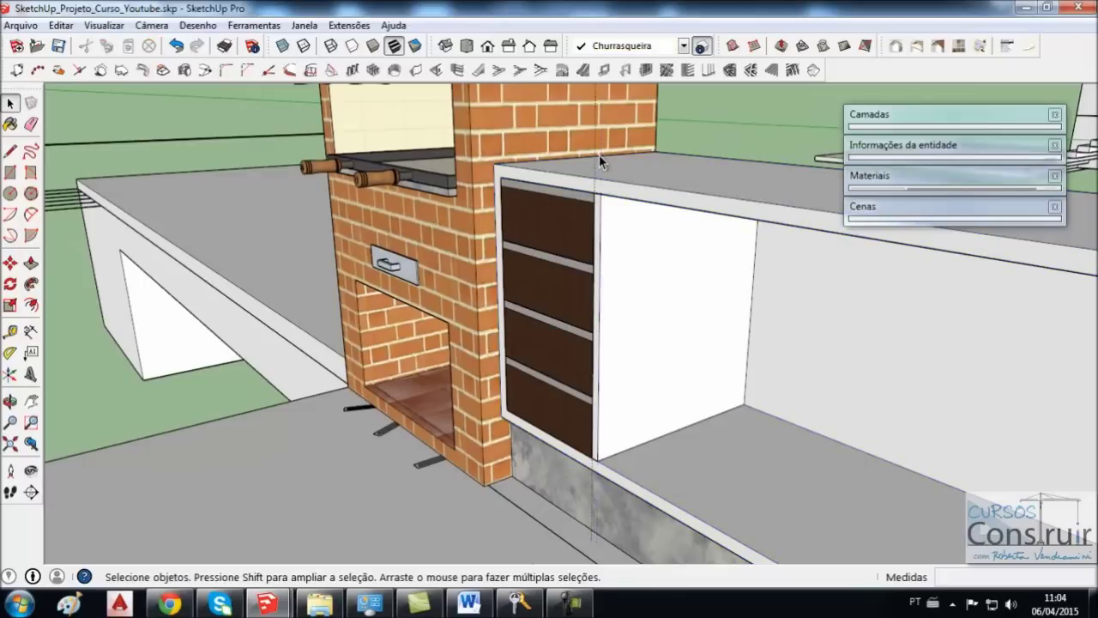
pyautogui.moveTo(594, 154)
pyautogui.mouseDown(button='middle')
pyautogui.moveTo(502, 259)
pyautogui.moveTo(448, 287)
pyautogui.mouseUp(button='middle')
# - Window-select the whole separate kitchen model from an overhead view
pyautogui.scroll(-2, 501, 259)
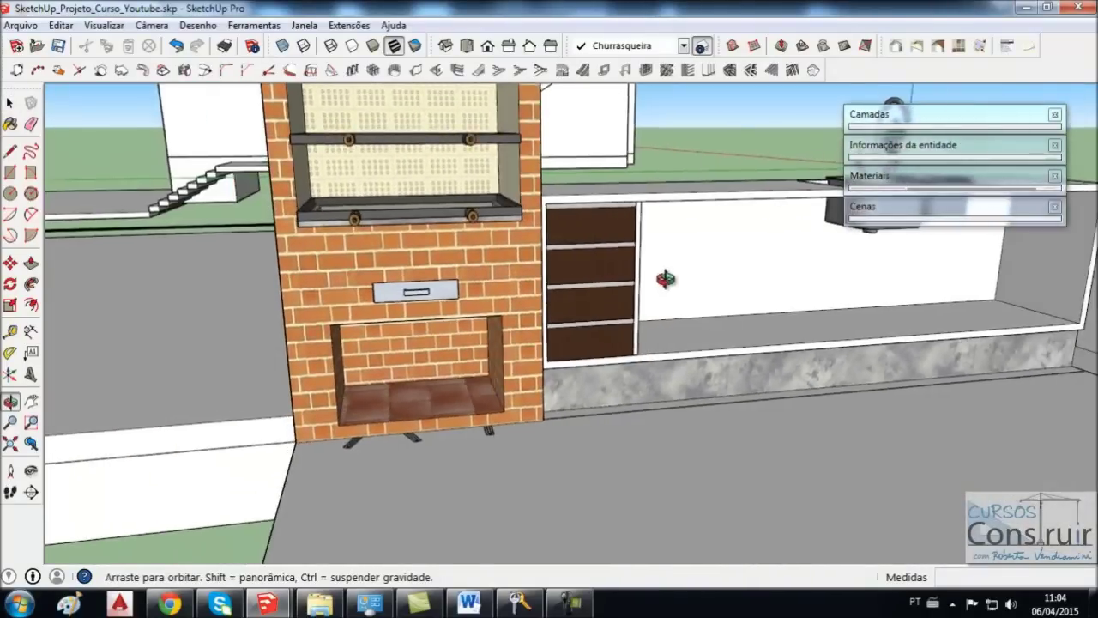
pyautogui.scroll(-2, 388, 263)
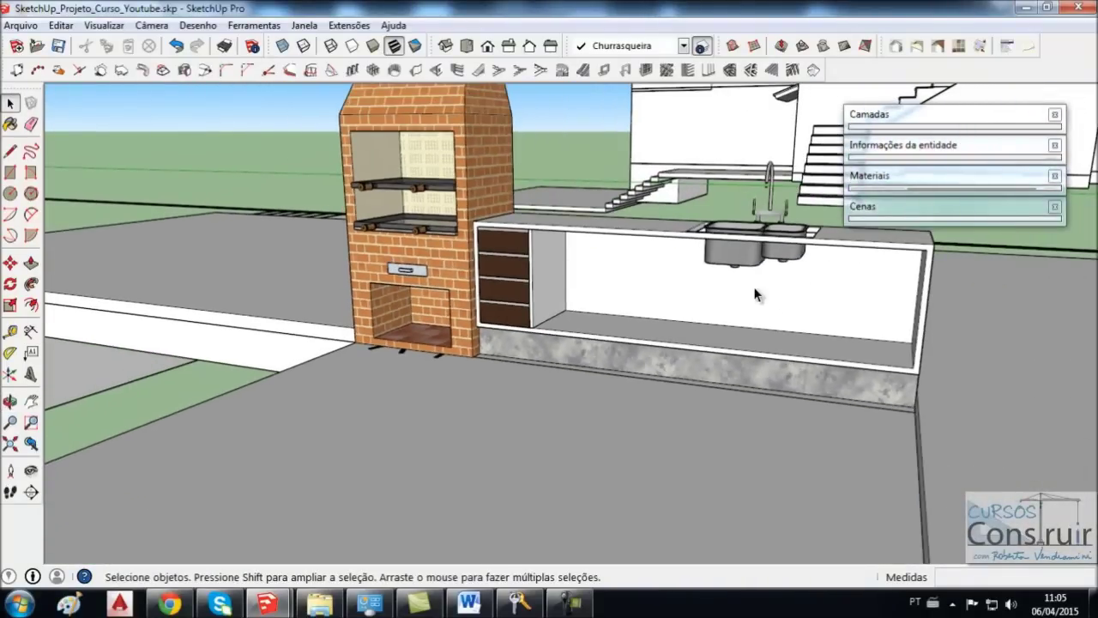
pyautogui.scroll(2, 716, 289)
pyautogui.scroll(-3, 416, 262)
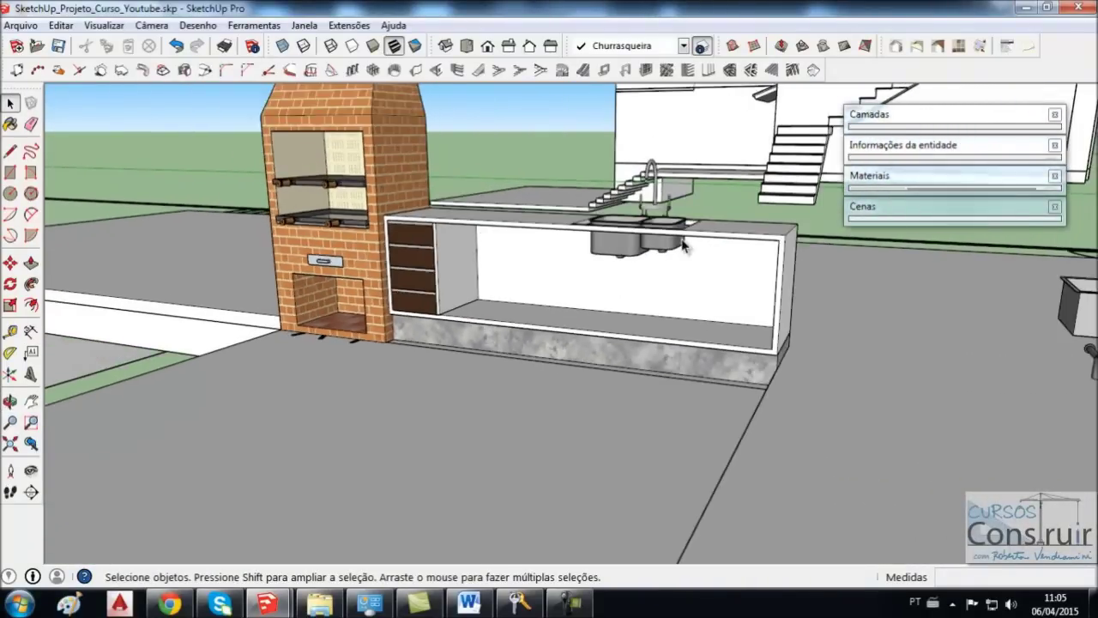
pyautogui.scroll(-2, 686, 247)
pyautogui.scroll(-1, 662, 253)
pyautogui.scroll(1, 757, 249)
pyautogui.scroll(-2, 755, 248)
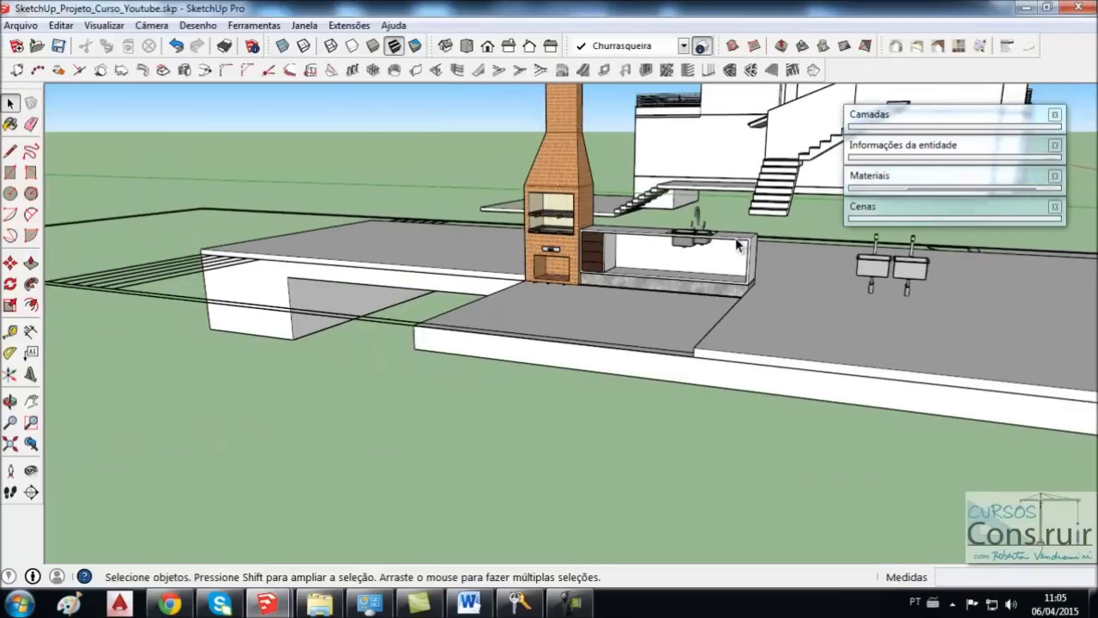
pyautogui.scroll(-1, 746, 249)
pyautogui.scroll(-2, 737, 248)
pyautogui.scroll(-1, 724, 247)
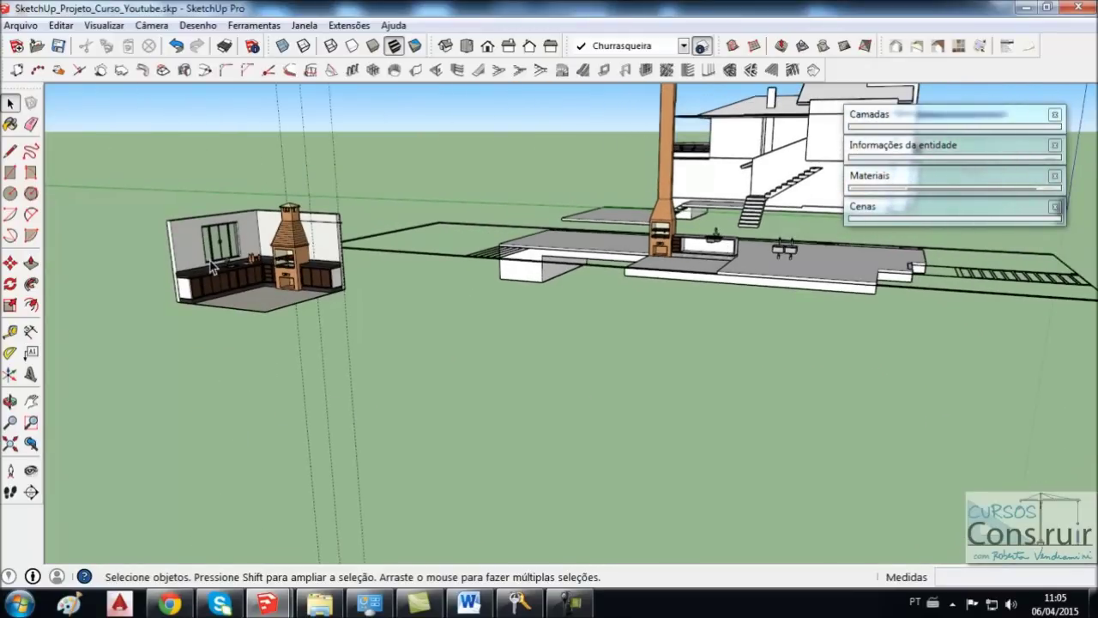
pyautogui.scroll(2, 228, 266)
pyautogui.moveTo(258, 283); pyautogui.dragTo(421, 319, button='middle')
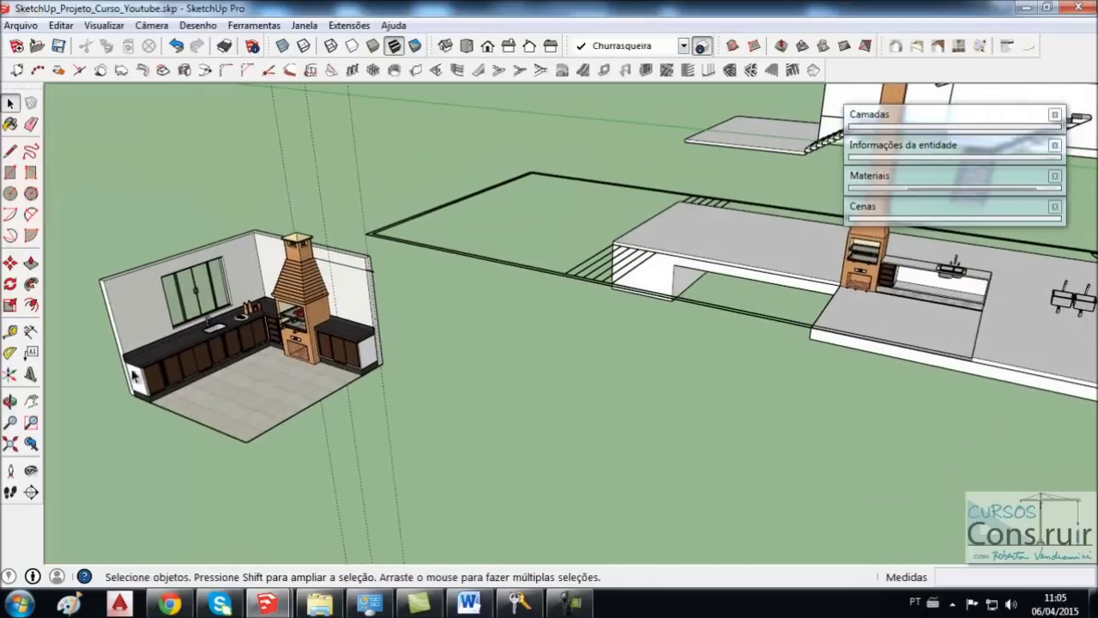
pyautogui.scroll(-2, 589, 281)
pyautogui.moveTo(374, 255); pyautogui.dragTo(446, 257, button='middle')
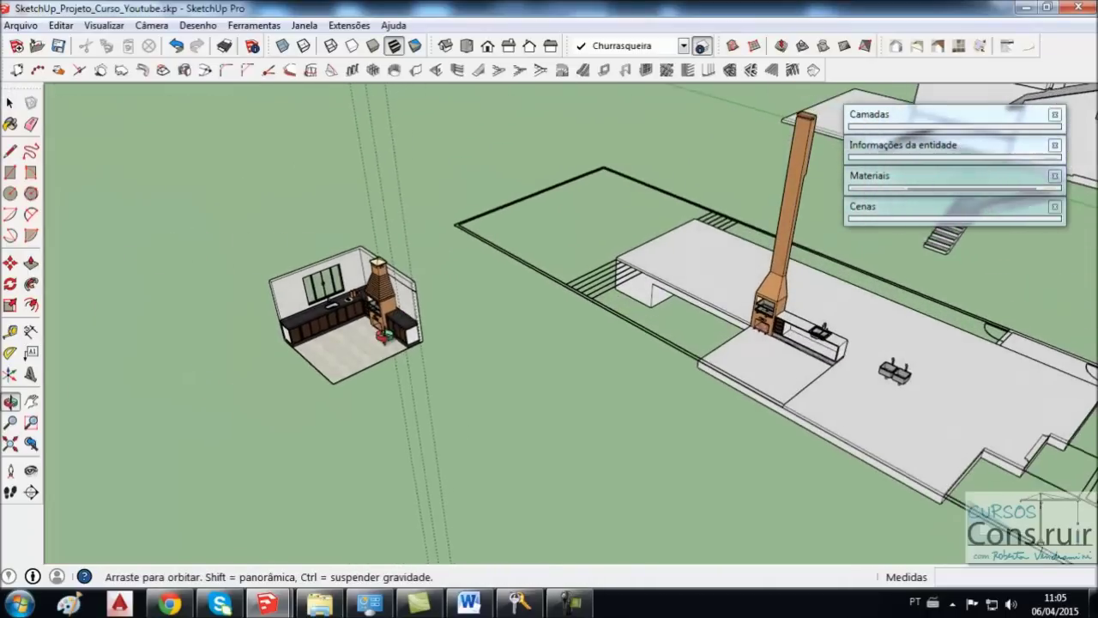
pyautogui.moveTo(201, 225); pyautogui.dragTo(475, 420)
pyautogui.scroll(2, 302, 367)
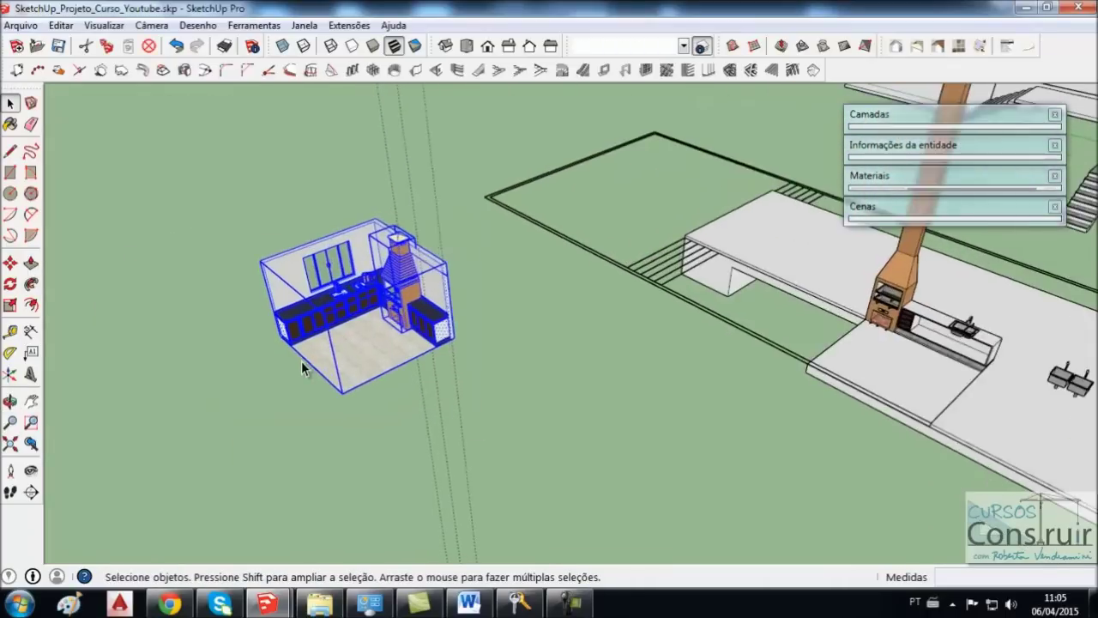
pyautogui.scroll(2, 301, 367)
pyautogui.scroll(3, 328, 360)
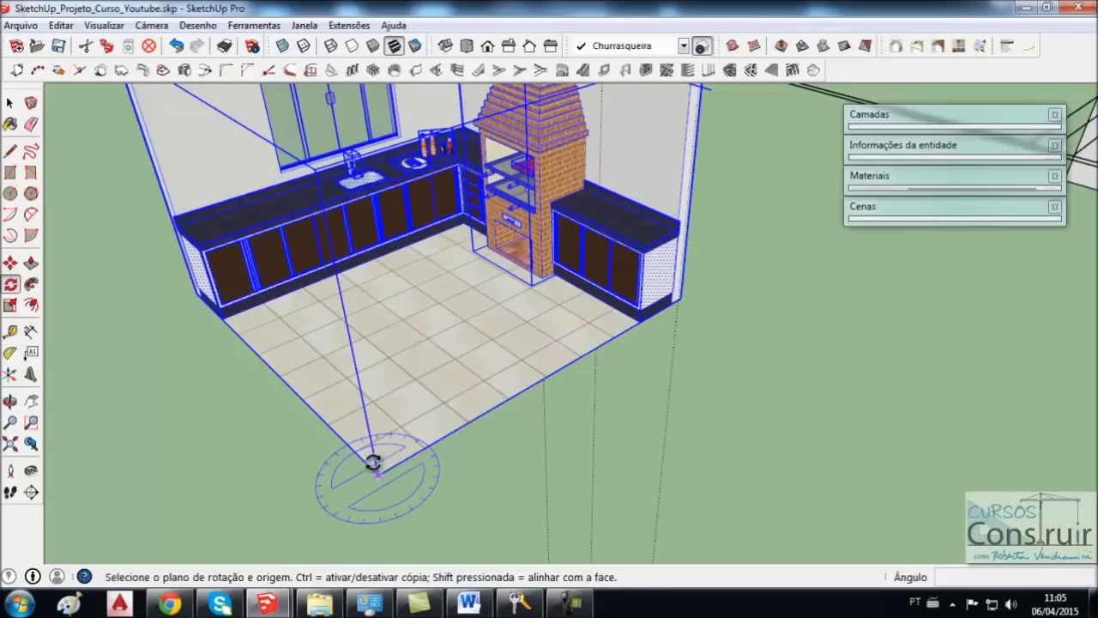
# - Rotate the kitchen model 90 degrees about its floor corner
pyautogui.click(373, 463)
pyautogui.click(280, 378)
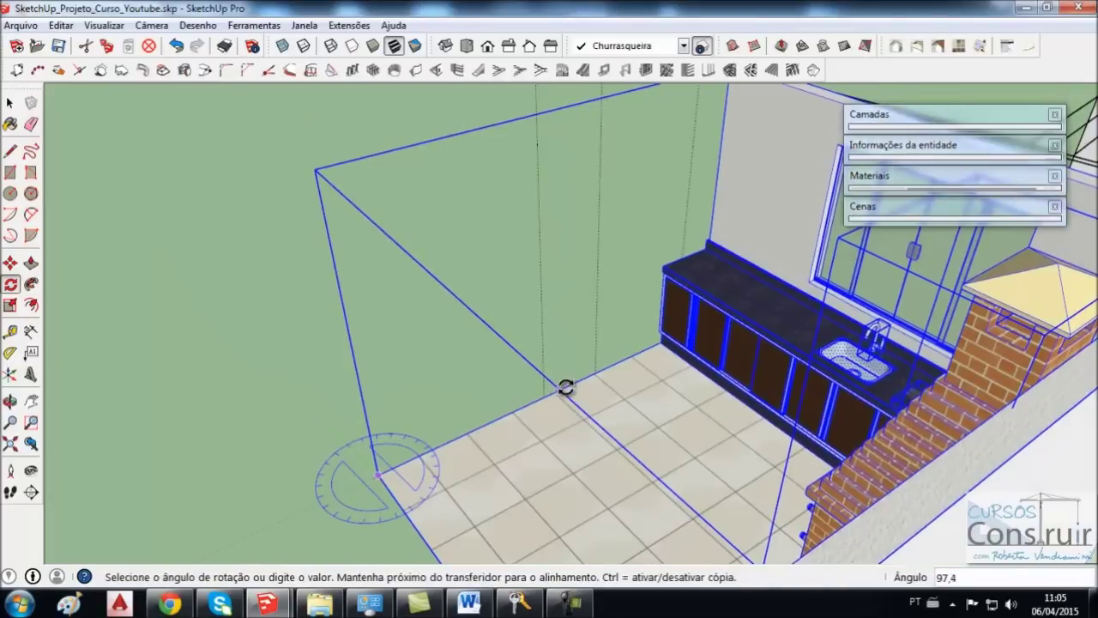
pyautogui.scroll(-3, 562, 383)
pyautogui.scroll(-3, 588, 343)
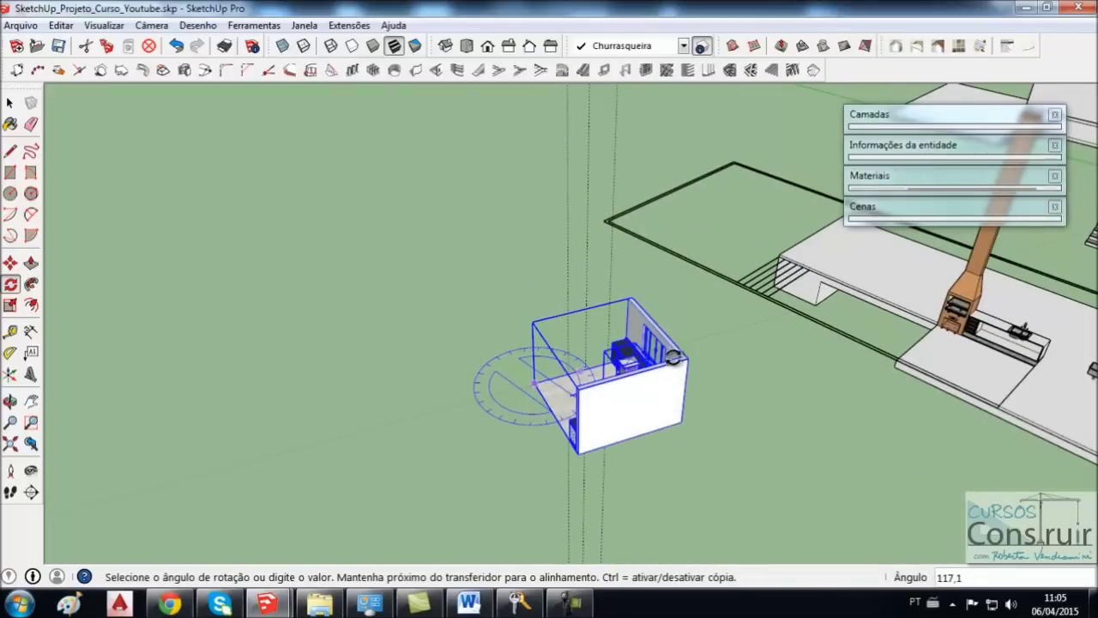
pyautogui.click(676, 303)
pyautogui.press('space')
# - Delete the leftover dotted guide lines around the rotated kitchen
pyautogui.click(482, 289)
pyautogui.moveTo(482, 289)
pyautogui.mouseDown(button='middle')
pyautogui.moveTo(667, 322)
pyautogui.moveTo(581, 241)
pyautogui.mouseUp(button='middle')
pyautogui.scroll(2, 667, 323)
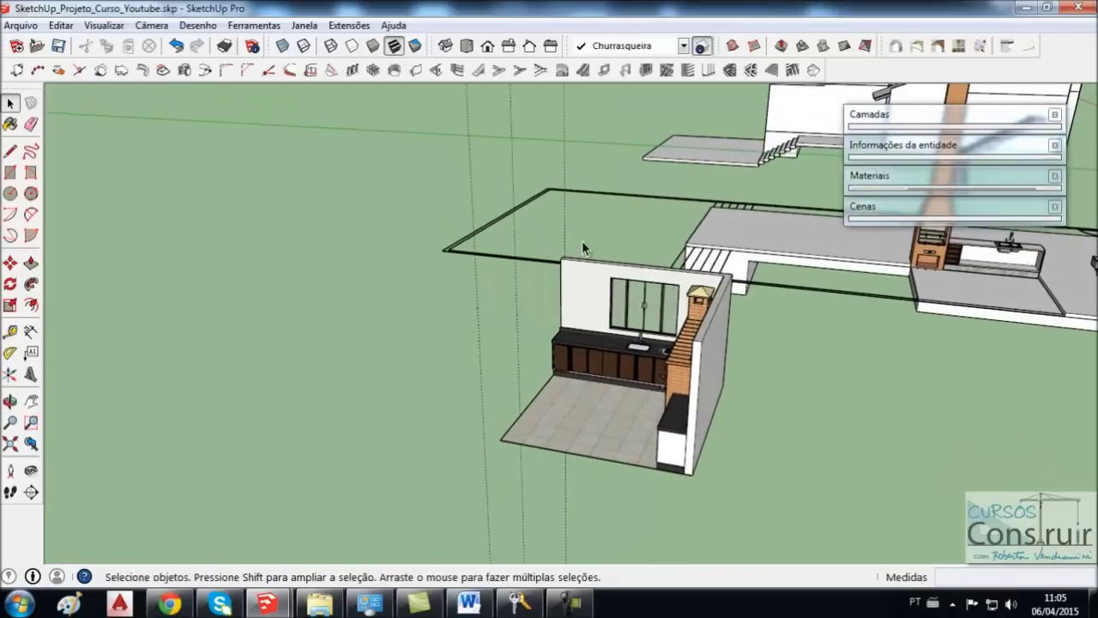
pyautogui.press('Delete')
pyautogui.click(515, 221)
pyautogui.press('Delete')
pyautogui.click(474, 202)
pyautogui.press('Delete')
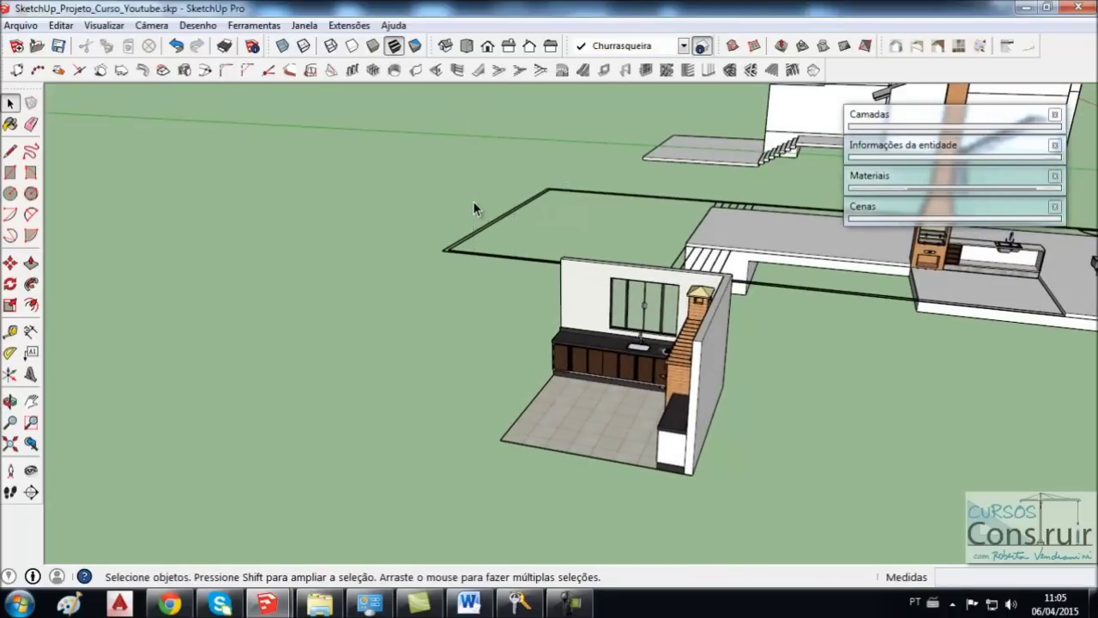
# - Select the row of wooden cabinet doors on the existing kitchen counter
pyautogui.moveTo(477, 206); pyautogui.dragTo(549, 365, button='middle')
pyautogui.scroll(-3, 409, 365)
pyautogui.scroll(-2, 409, 365)
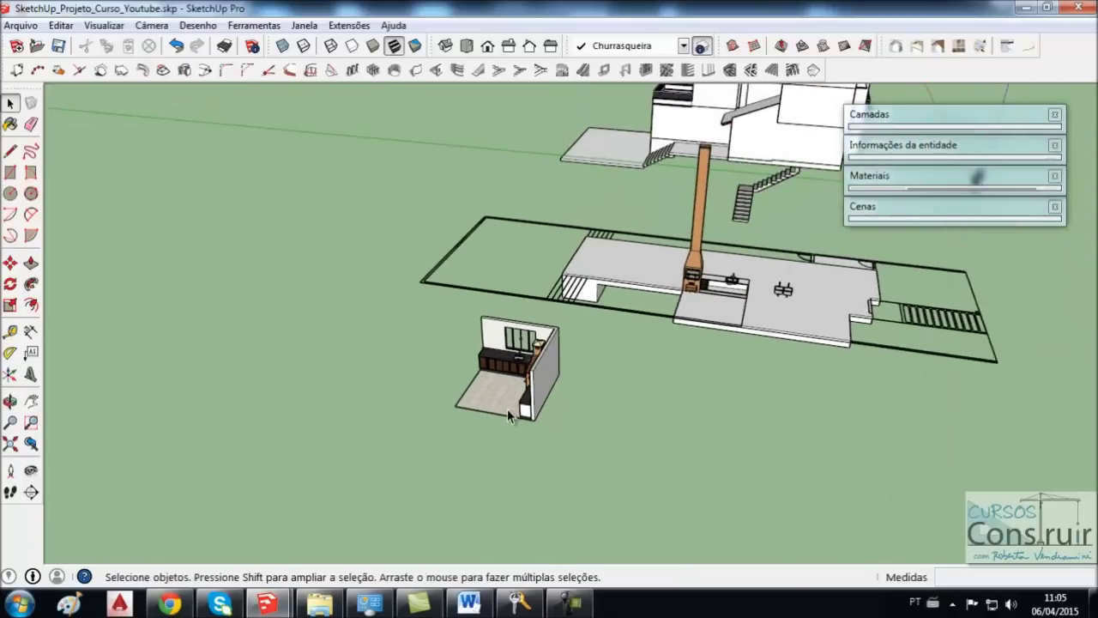
pyautogui.scroll(4, 530, 364)
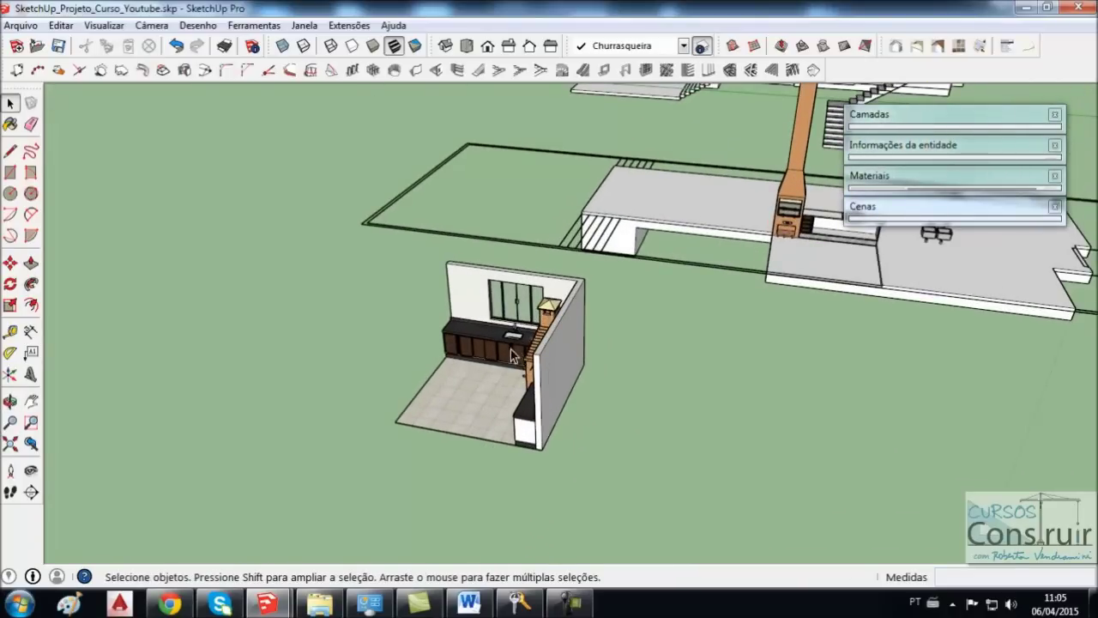
pyautogui.scroll(-2, 519, 356)
pyautogui.scroll(1, 730, 278)
pyautogui.scroll(3, 730, 279)
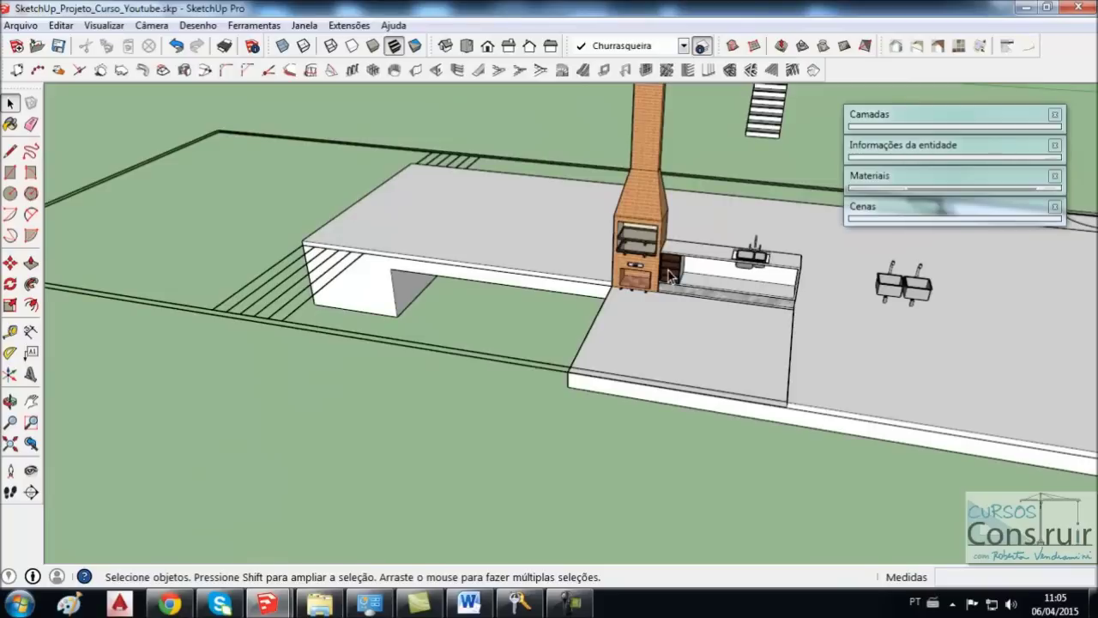
pyautogui.scroll(-3, 749, 271)
pyautogui.scroll(-2, 749, 271)
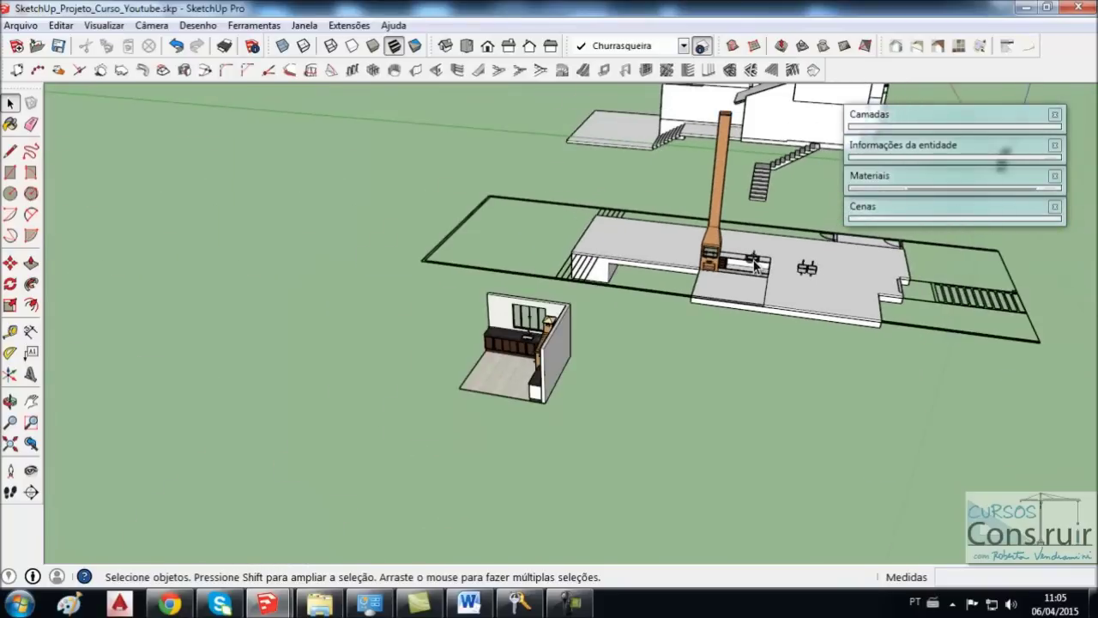
pyautogui.moveTo(747, 273); pyautogui.dragTo(697, 322, button='middle')
pyautogui.scroll(2, 478, 389)
pyautogui.scroll(2, 477, 357)
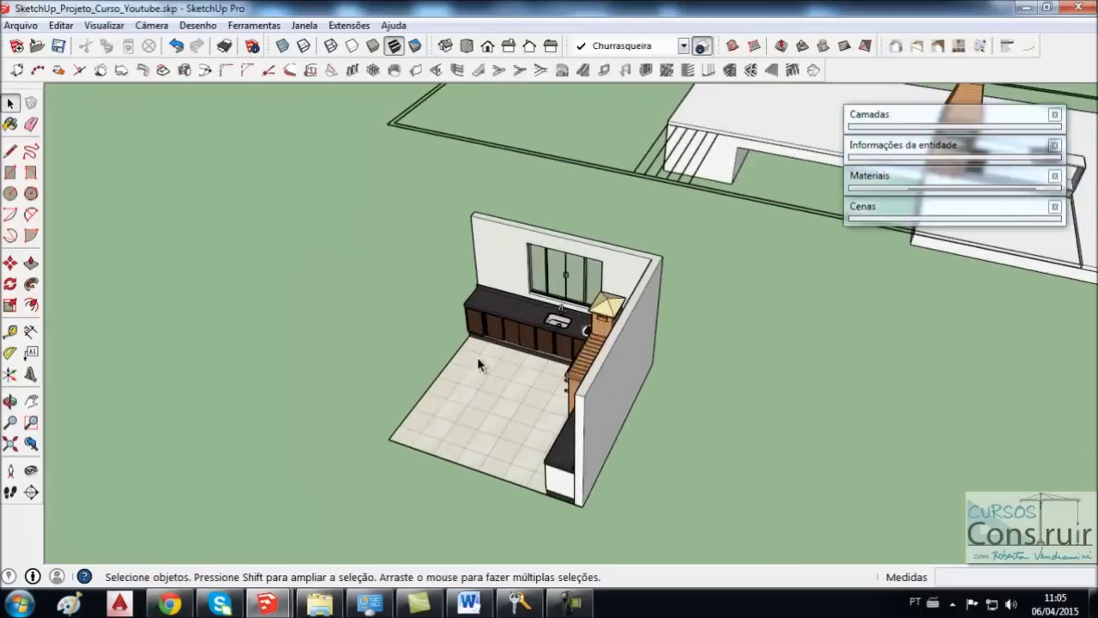
pyautogui.scroll(3, 498, 343)
pyautogui.moveTo(497, 343)
pyautogui.mouseDown(button='middle')
pyautogui.moveTo(678, 347)
pyautogui.moveTo(772, 291)
pyautogui.mouseUp(button='middle')
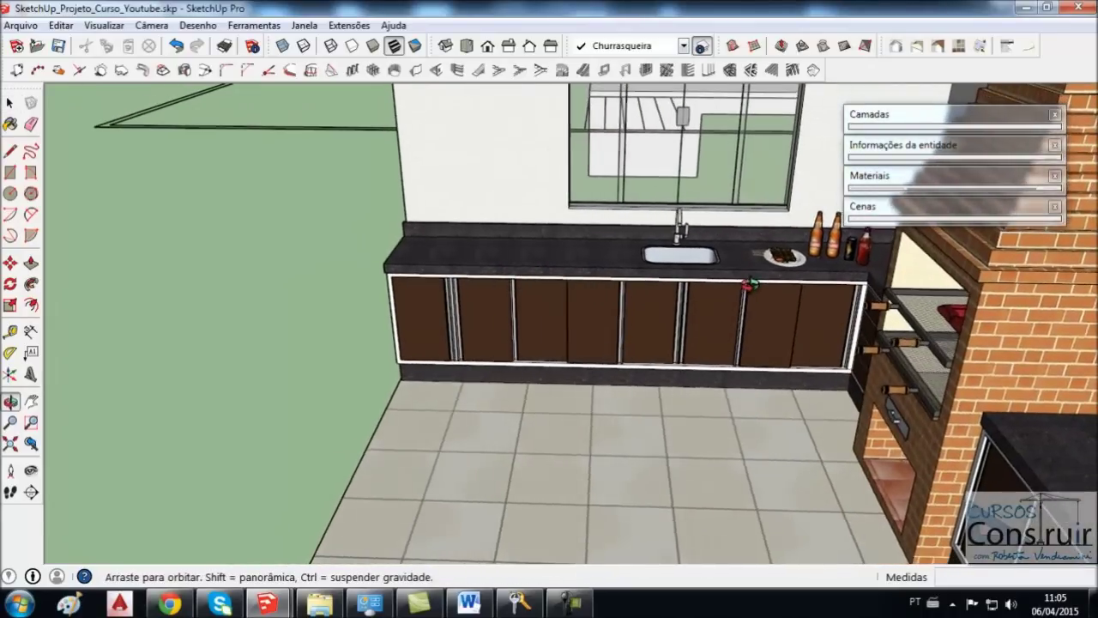
pyautogui.scroll(3, 789, 302)
pyautogui.scroll(2, 798, 323)
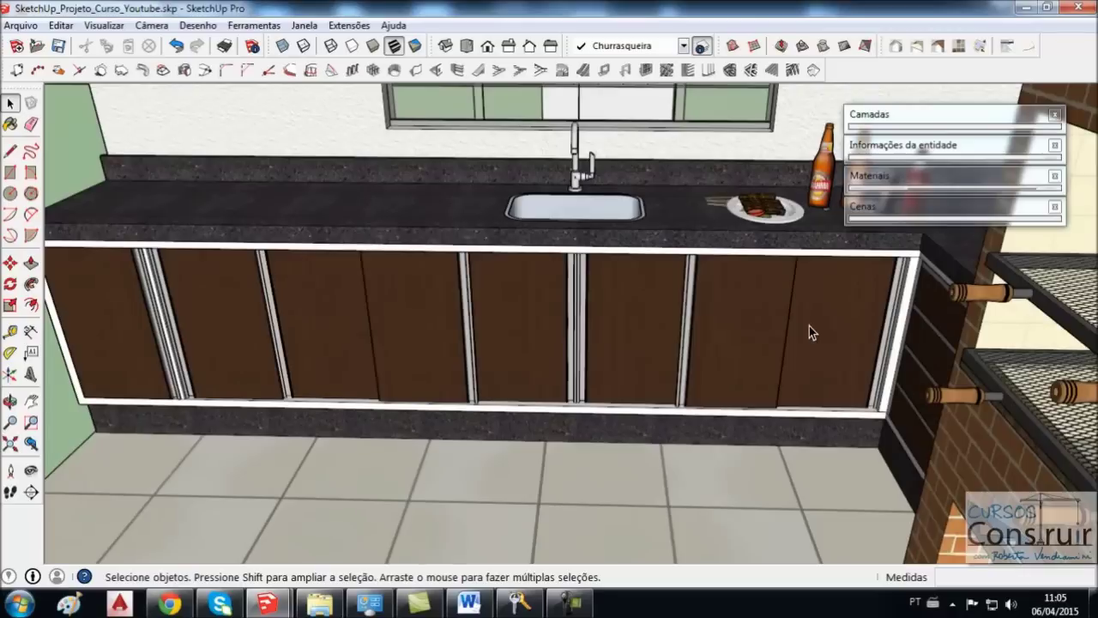
pyautogui.click(826, 321)
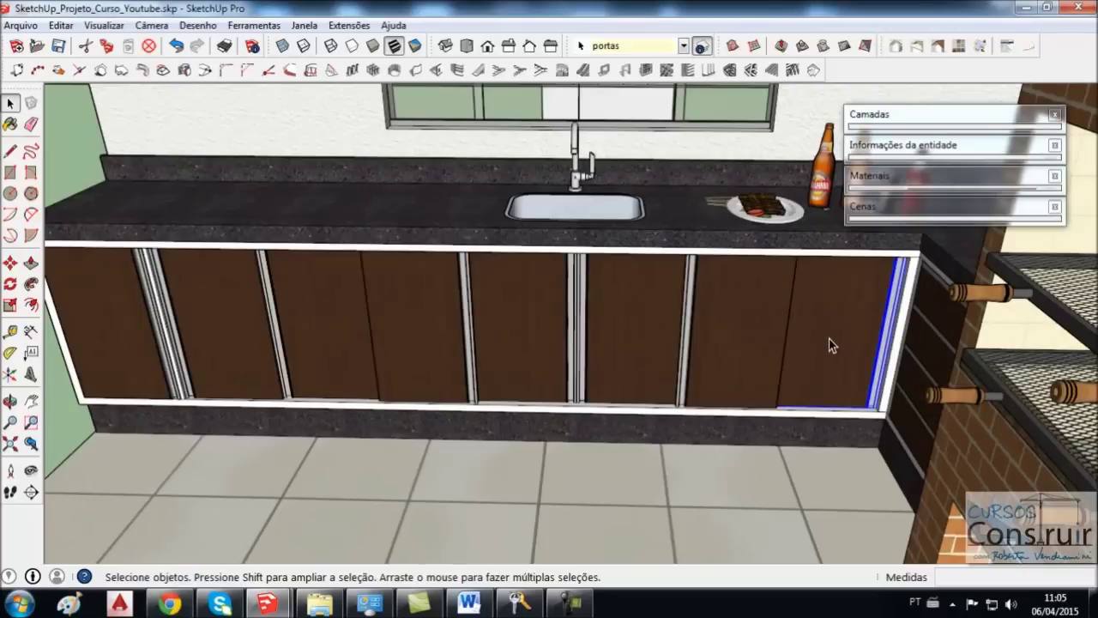
pyautogui.keyDown('shift'); pyautogui.click(755, 349); pyautogui.keyUp('shift')
pyautogui.keyDown('shift'); pyautogui.click(563, 347); pyautogui.keyUp('shift')
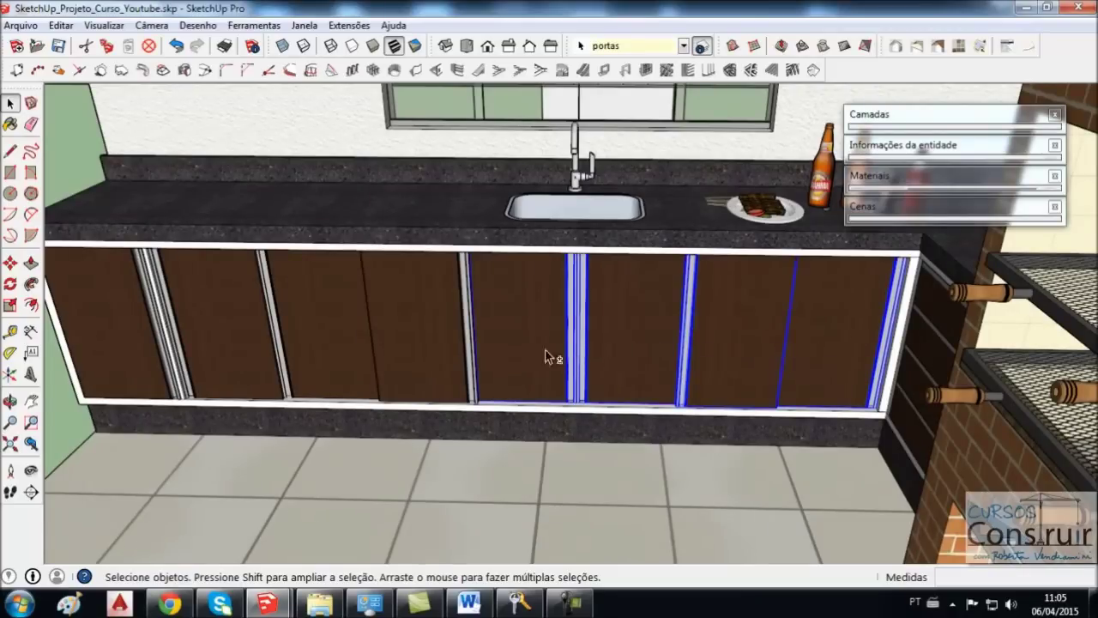
pyautogui.keyDown('shift'); pyautogui.click(322, 347); pyautogui.keyUp('shift')
pyautogui.keyDown('shift'); pyautogui.click(235, 345); pyautogui.keyUp('shift')
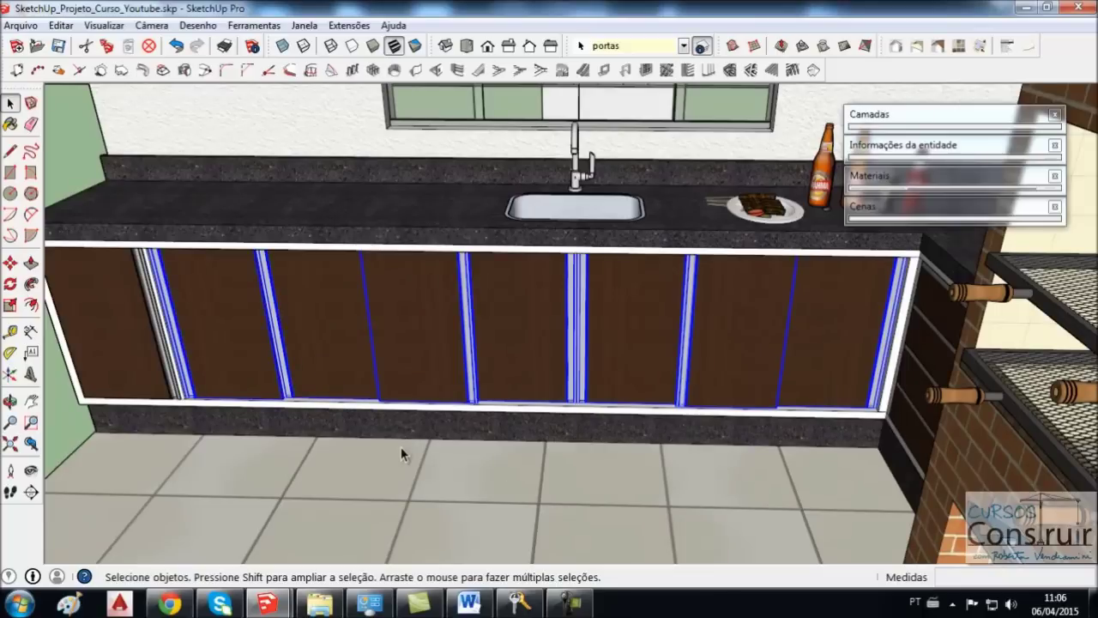
# - Start copying the doors with Move plus Ctrl from their top-right corner toward the sink counter
pyautogui.press('m')
pyautogui.scroll(1, 920, 258)
pyautogui.scroll(2, 919, 257)
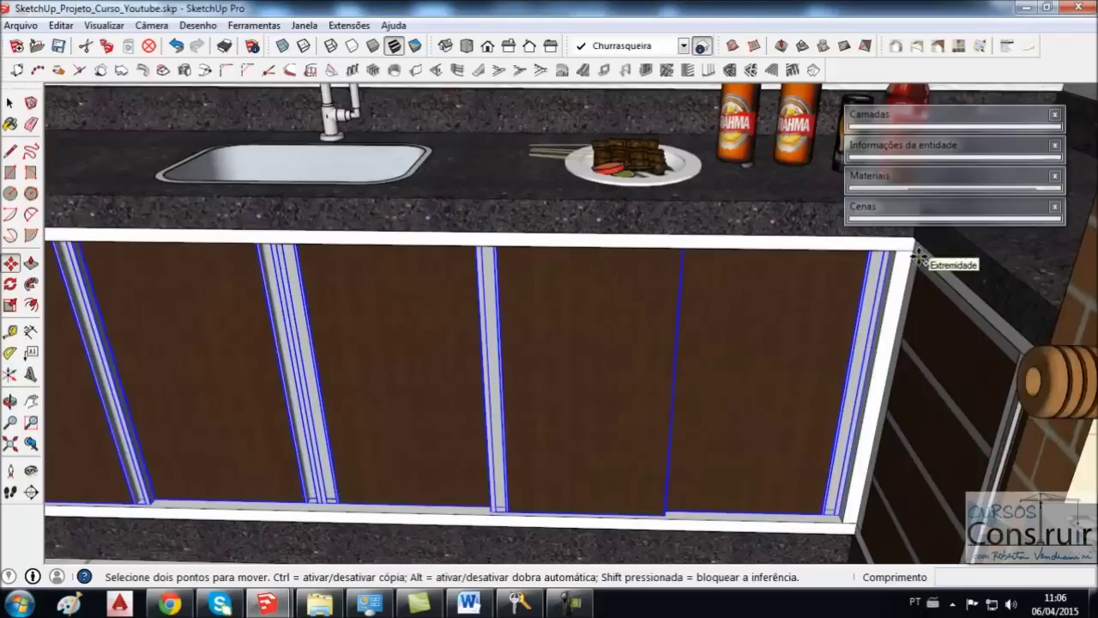
pyautogui.scroll(2, 919, 257)
pyautogui.press('ctrl')
pyautogui.click(876, 247)
pyautogui.scroll(-3, 514, 306)
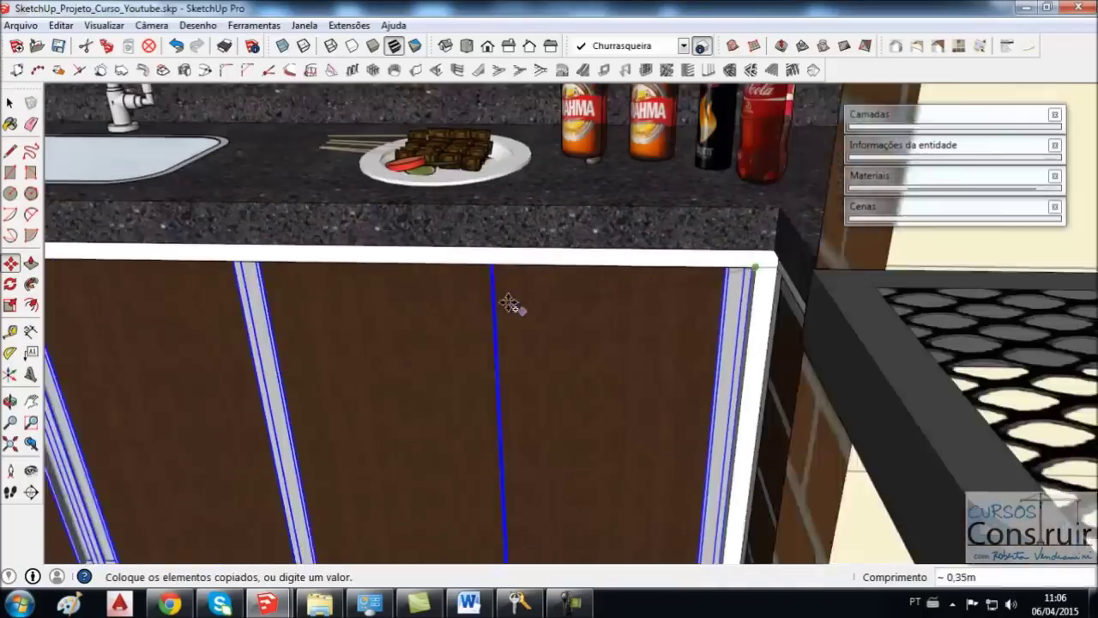
pyautogui.scroll(3, 374, 311)
pyautogui.scroll(3, 575, 325)
pyautogui.scroll(-3, 644, 314)
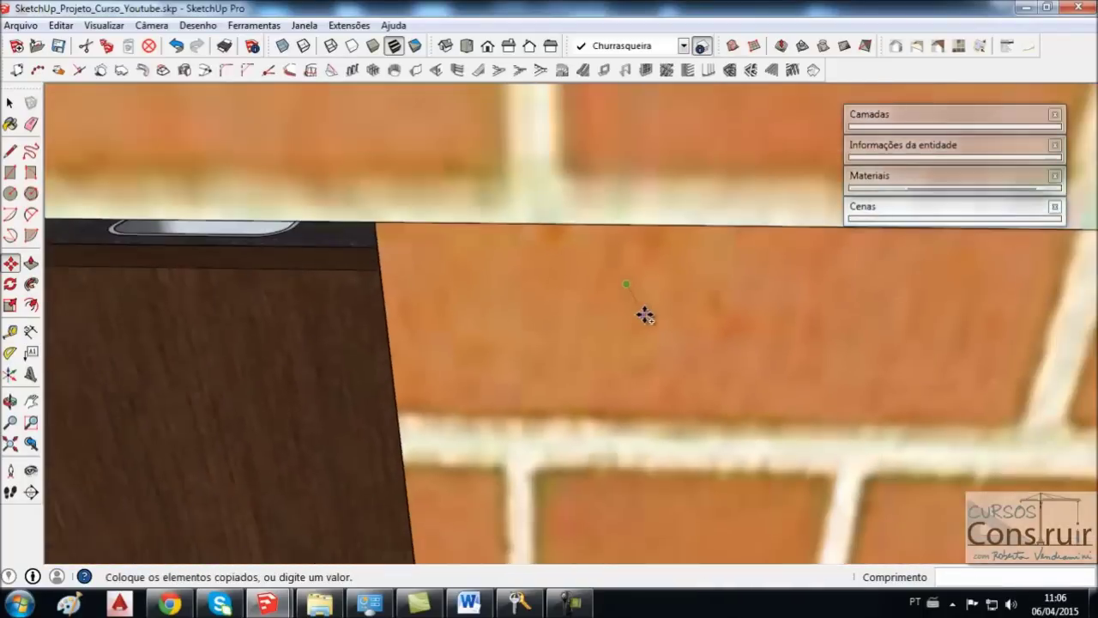
pyautogui.scroll(-2, 644, 314)
pyautogui.scroll(-1, 644, 314)
pyautogui.scroll(-1, 644, 314)
pyautogui.scroll(-2, 644, 314)
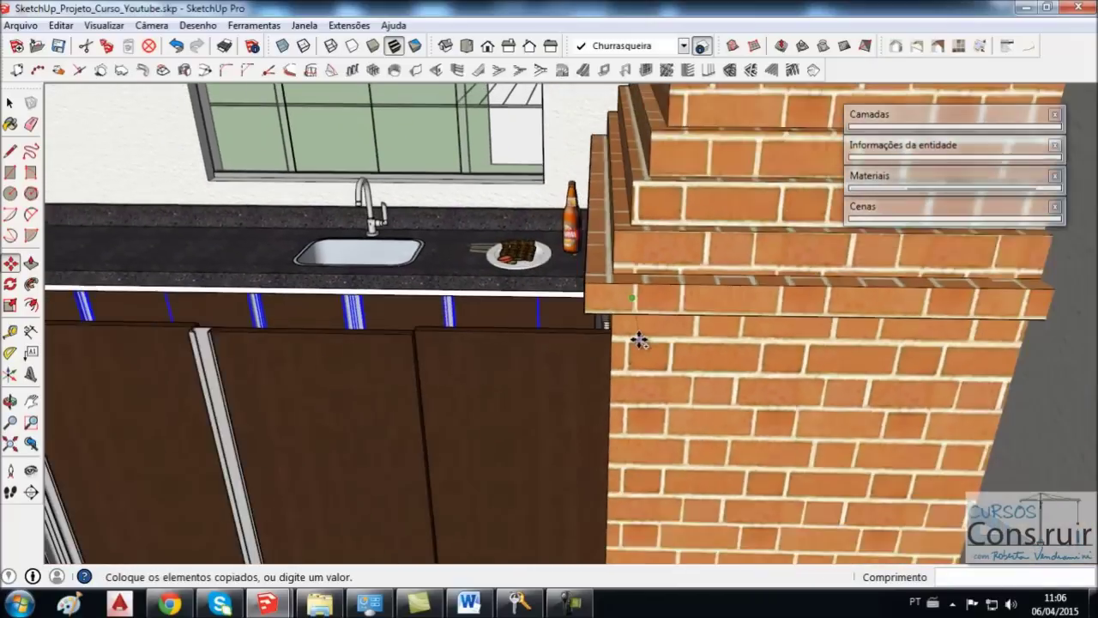
pyautogui.scroll(-2, 637, 335)
pyautogui.scroll(-2, 637, 343)
pyautogui.scroll(-2, 632, 344)
pyautogui.scroll(-2, 632, 347)
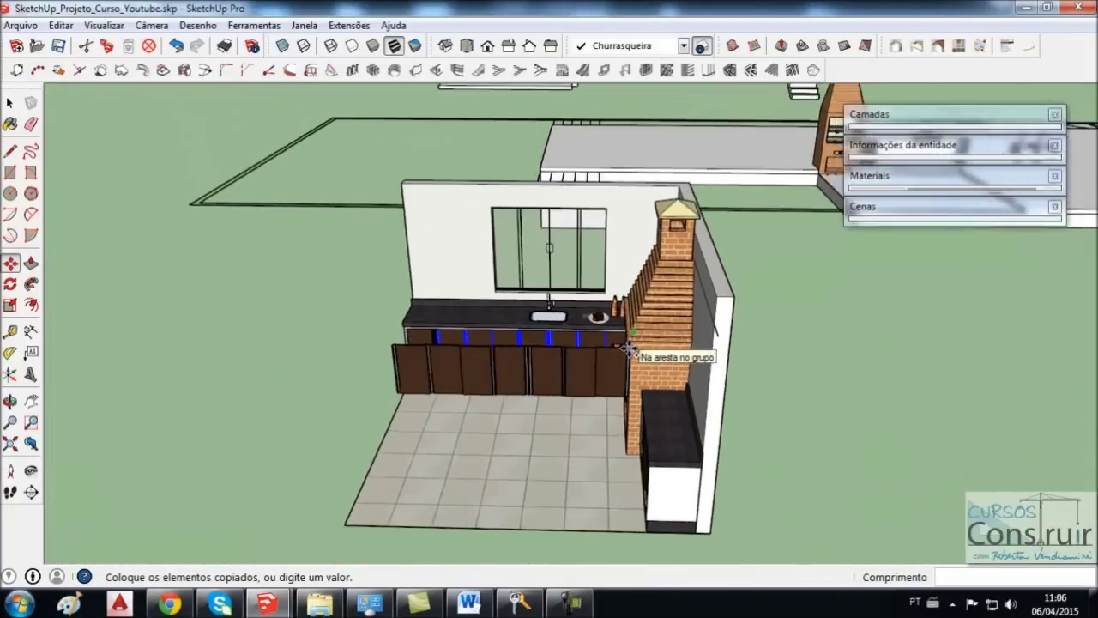
pyautogui.scroll(-3, 632, 420)
pyautogui.scroll(2, 837, 225)
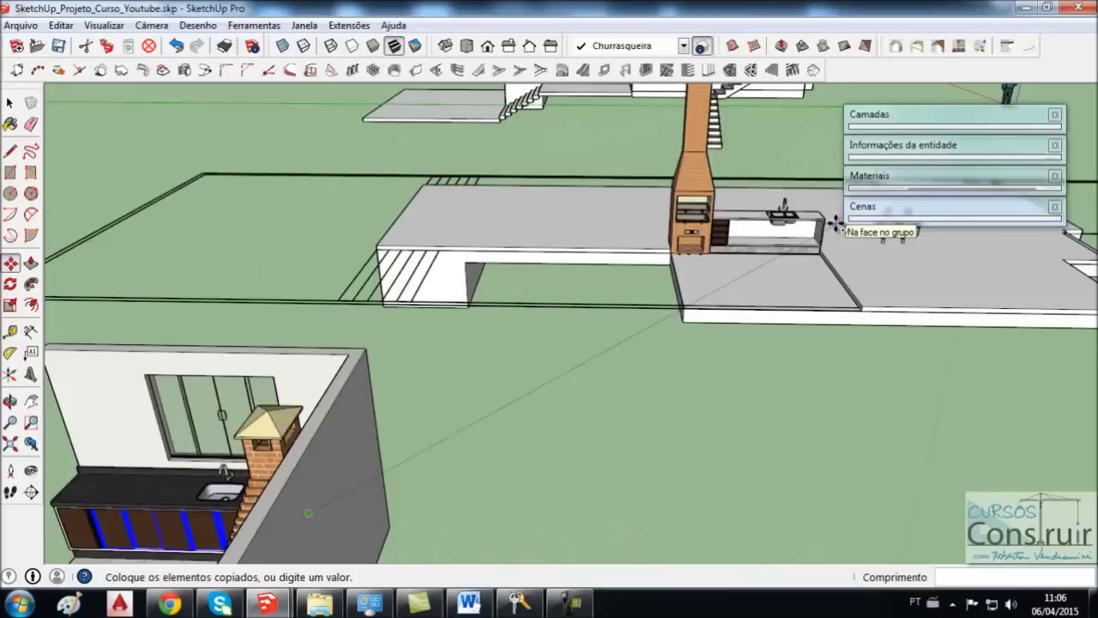
pyautogui.scroll(2, 806, 275)
pyautogui.scroll(2, 828, 223)
pyautogui.scroll(2, 819, 216)
pyautogui.scroll(2, 817, 214)
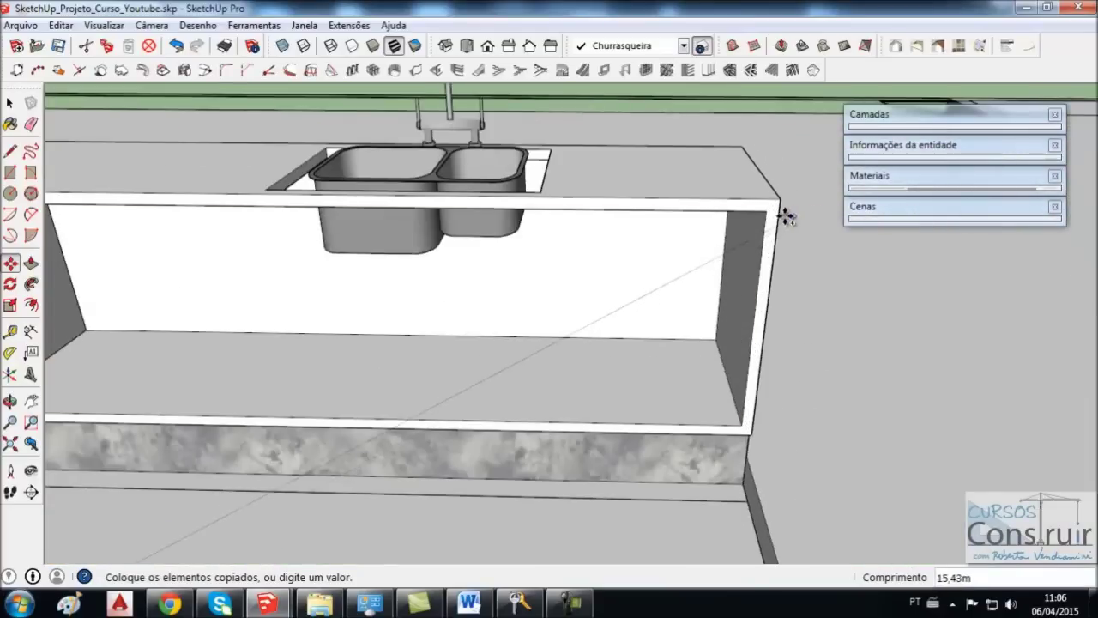
# - Drop the copied doors onto the front of the new sink counter
pyautogui.click(766, 211)
pyautogui.scroll(-2, 819, 224)
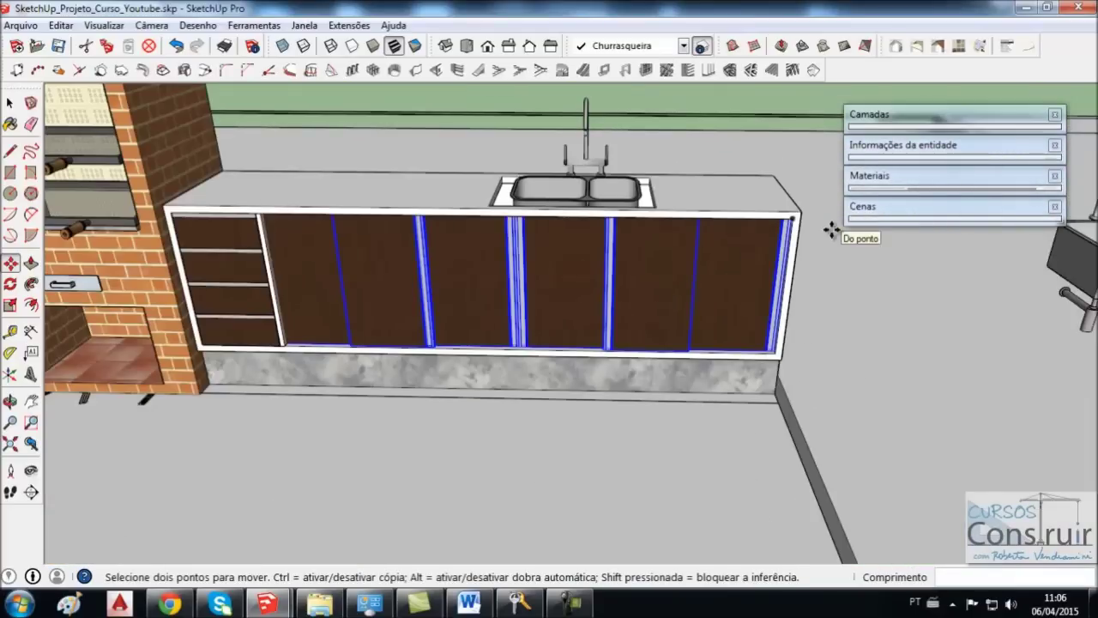
pyautogui.press('space')
# - Hide the drawer unit beside the sink cabinet (Ocultar)
pyautogui.moveTo(688, 289)
pyautogui.mouseDown(button='middle')
pyautogui.moveTo(578, 289)
pyautogui.moveTo(583, 220)
pyautogui.moveTo(261, 286)
pyautogui.moveTo(306, 263)
pyautogui.moveTo(304, 275)
pyautogui.moveTo(337, 266)
pyautogui.mouseUp(button='middle')
pyautogui.scroll(2, 261, 285)
pyautogui.click(298, 245)
pyautogui.rightClick(285, 247)
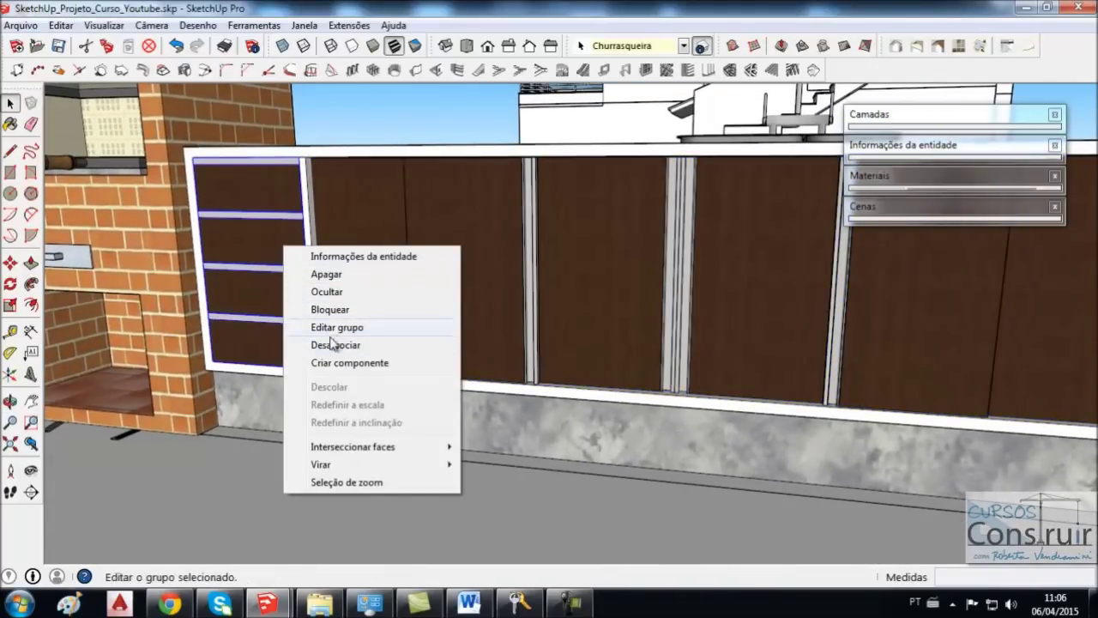
pyautogui.click(322, 291)
# - Delete the surplus leftmost copied door panel
pyautogui.moveTo(449, 274); pyautogui.dragTo(444, 278, button='middle')
pyautogui.click(258, 254)
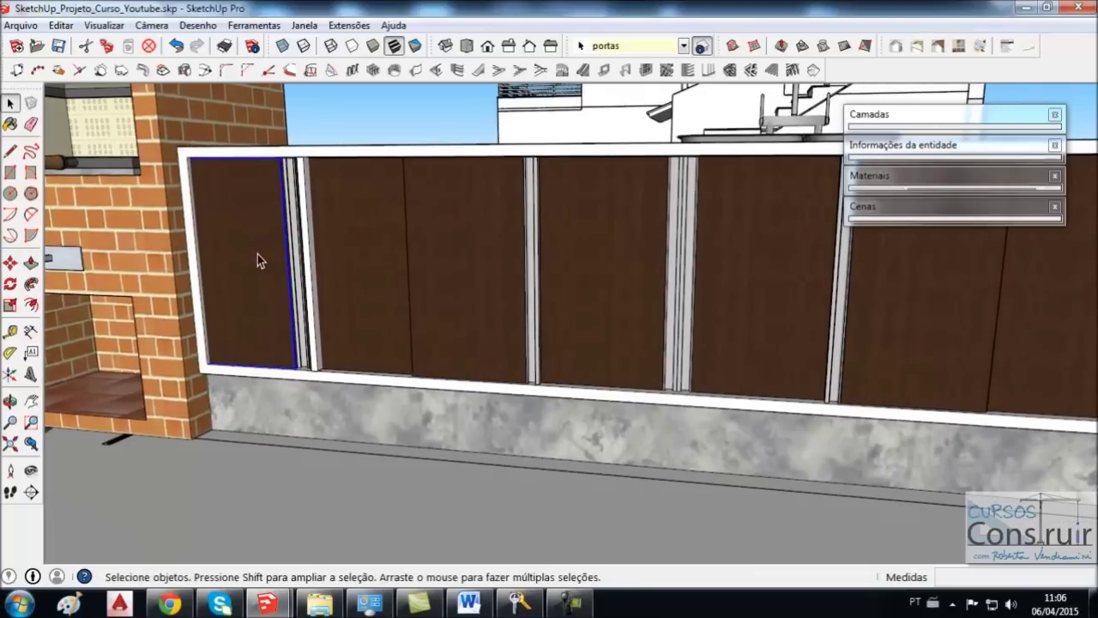
pyautogui.press('Delete')
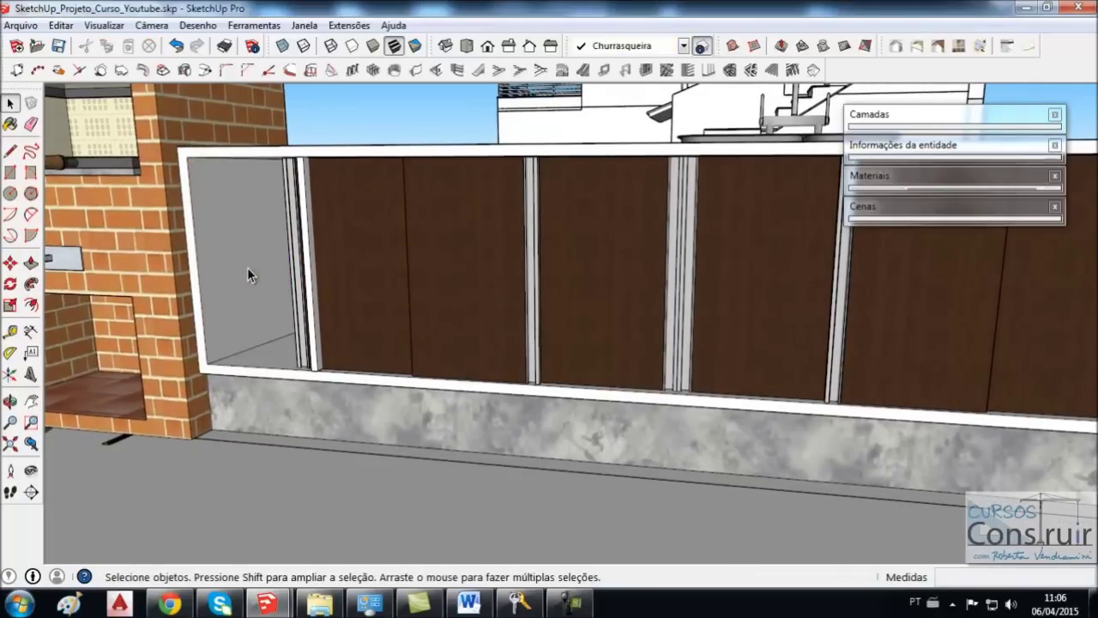
# - Group the five remaining door panels with Criar grupo
pyautogui.scroll(-2, 230, 283)
pyautogui.scroll(-2, 227, 292)
pyautogui.click(760, 289)
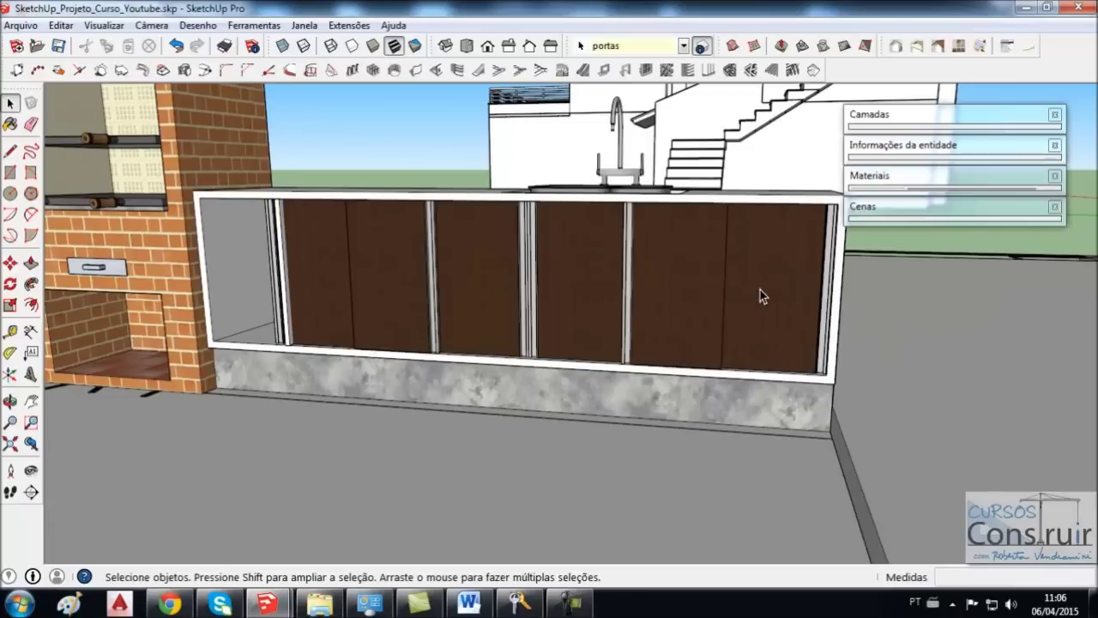
pyautogui.keyDown('shift'); pyautogui.click(682, 288); pyautogui.keyUp('shift')
pyautogui.keyDown('shift'); pyautogui.click(558, 281); pyautogui.keyUp('shift')
pyautogui.keyDown('shift'); pyautogui.click(489, 271); pyautogui.keyUp('shift')
pyautogui.keyDown('shift'); pyautogui.click(404, 273); pyautogui.keyUp('shift')
pyautogui.rightClick(310, 275)
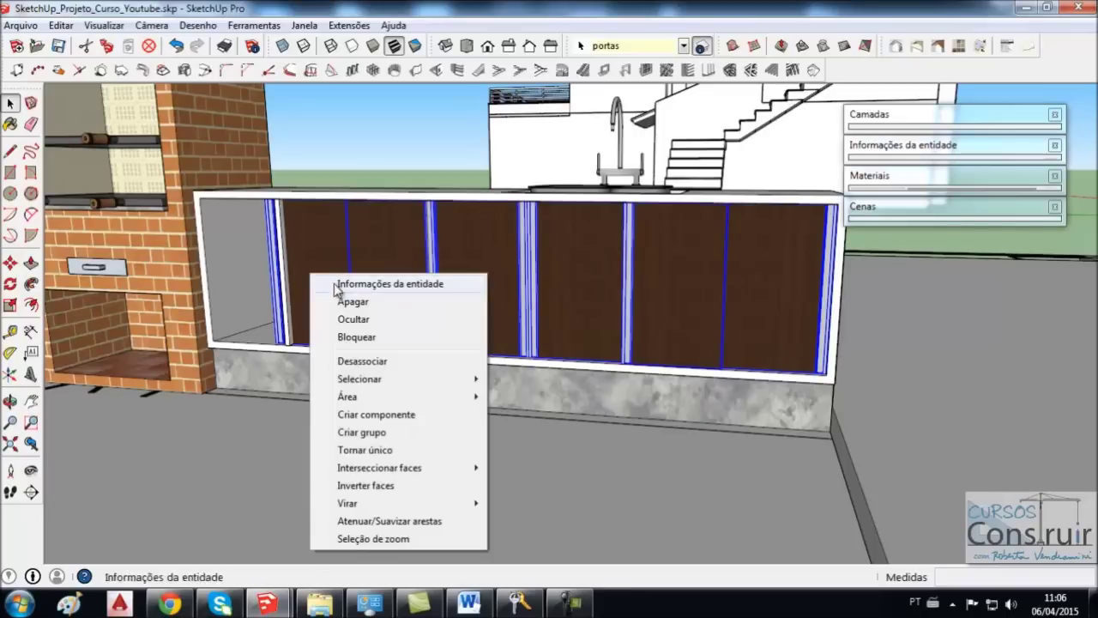
pyautogui.click(350, 432)
# - Scale the door group to about 0,96 along the green axis to fill the cabinet opening
pyautogui.moveTo(307, 289)
pyautogui.mouseDown(button='middle')
pyautogui.moveTo(292, 306)
pyautogui.moveTo(450, 282)
pyautogui.mouseUp(button='middle')
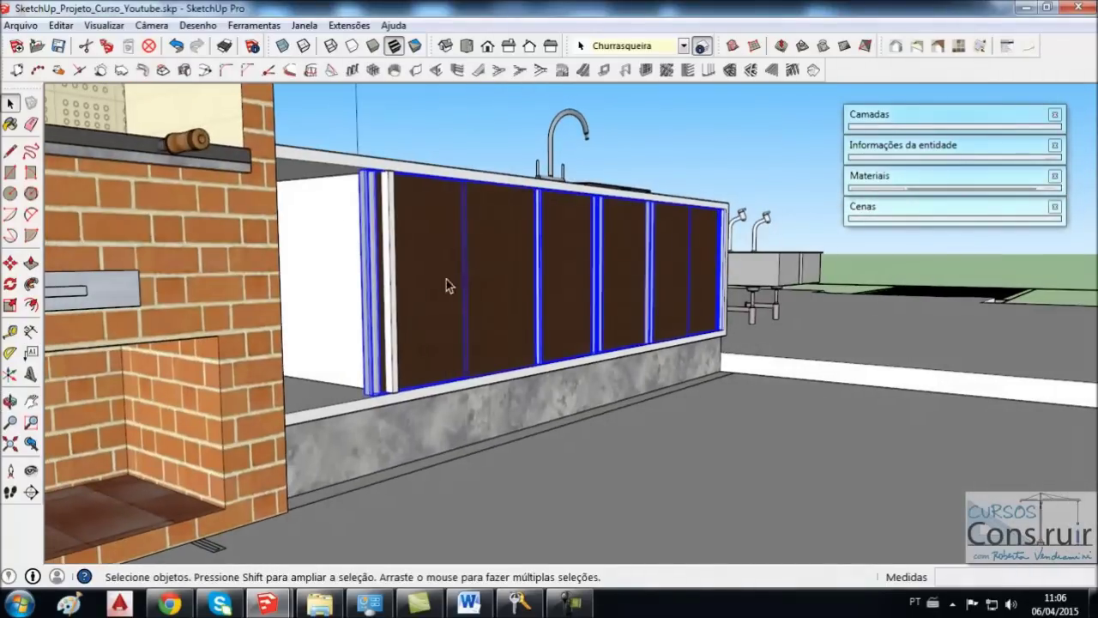
pyautogui.scroll(2, 369, 280)
pyautogui.scroll(2, 370, 281)
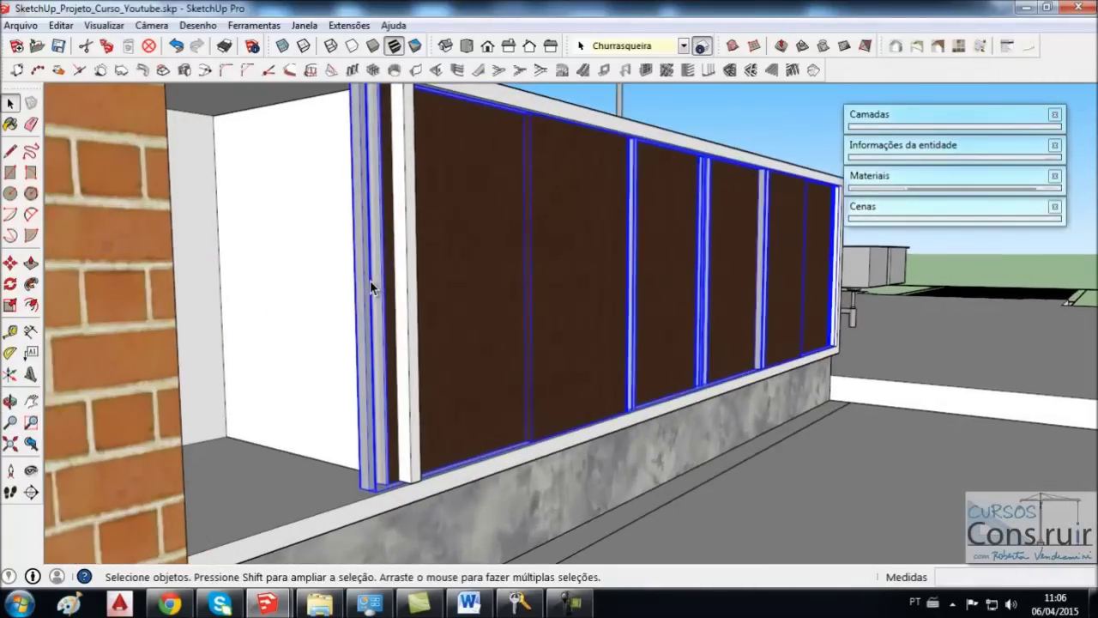
pyautogui.click(14, 309)
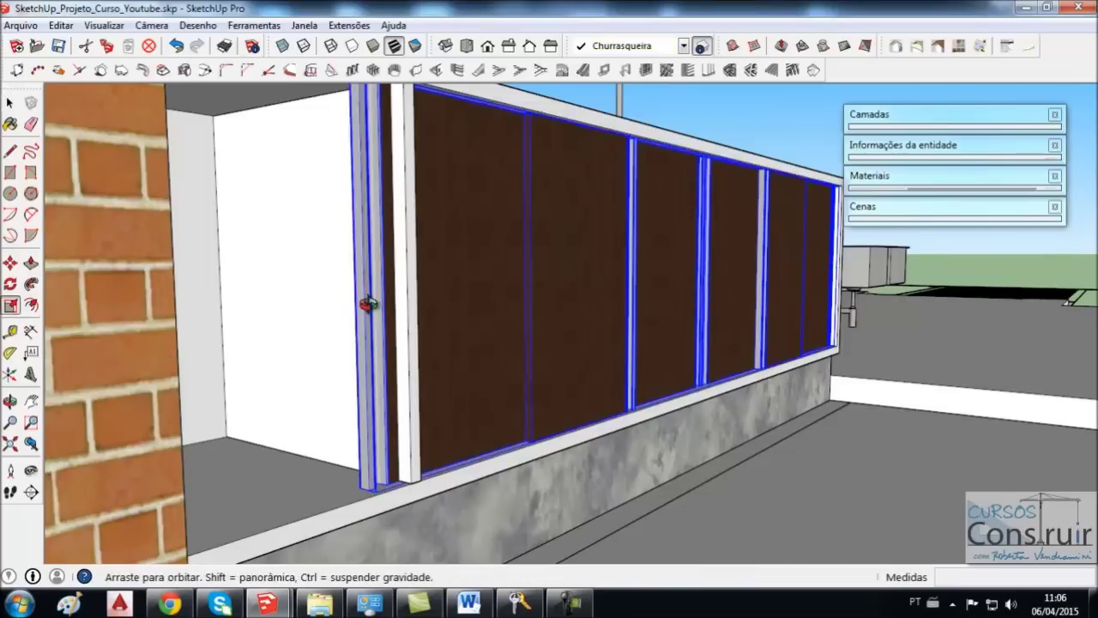
pyautogui.moveTo(367, 304); pyautogui.dragTo(381, 300, button='middle')
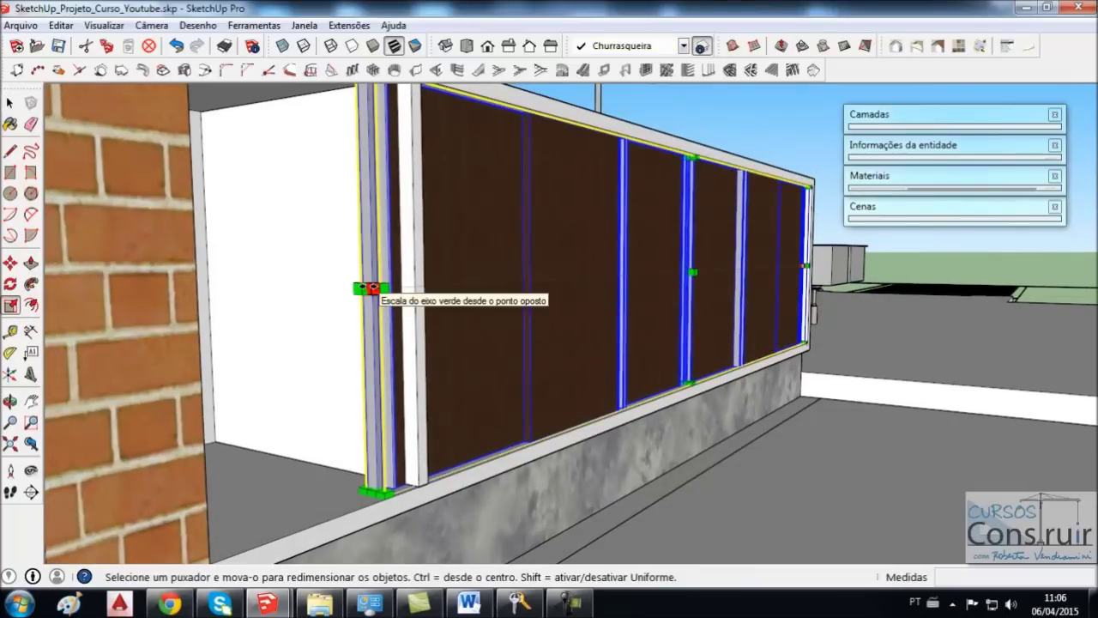
pyautogui.moveTo(371, 288); pyautogui.dragTo(433, 282)
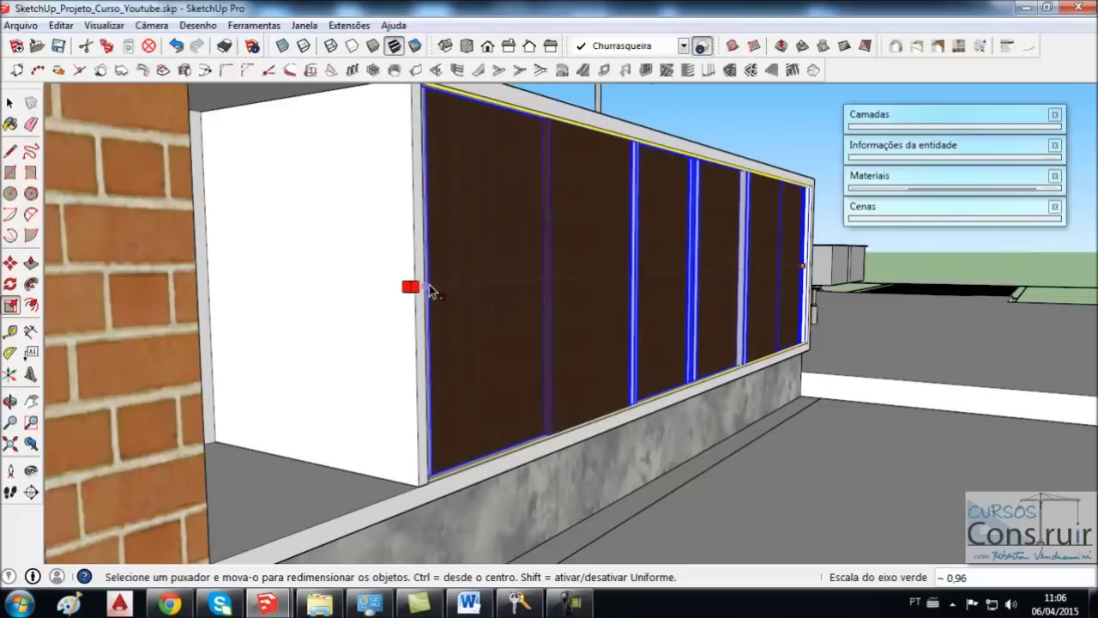
pyautogui.click(429, 285)
pyautogui.press('space')
pyautogui.scroll(-3, 422, 317)
pyautogui.click(650, 167)
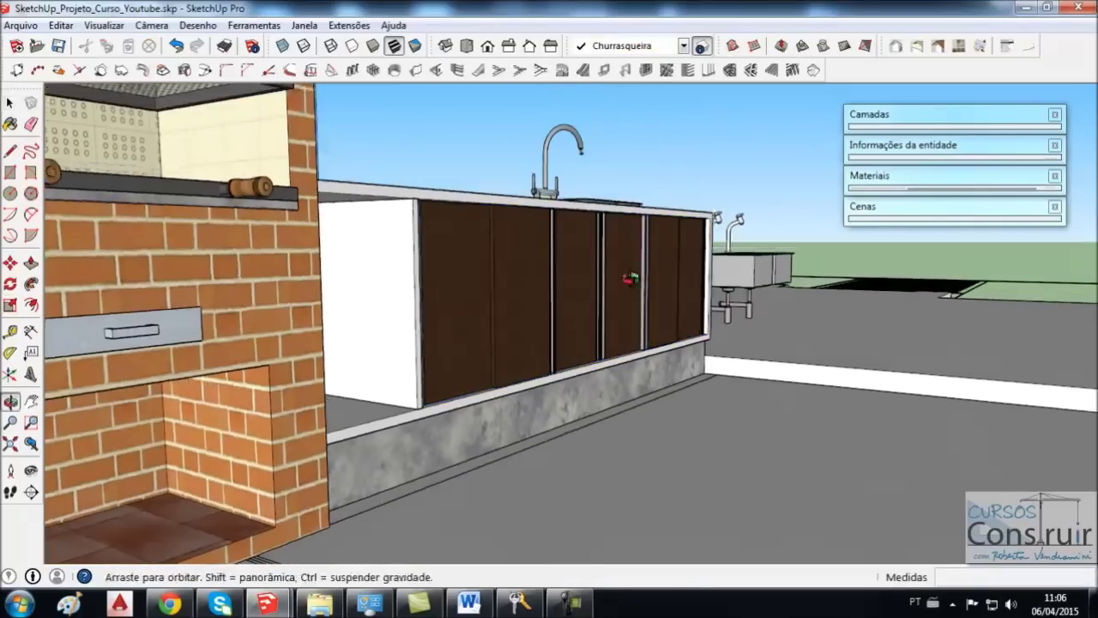
pyautogui.moveTo(650, 167); pyautogui.dragTo(423, 300, button='middle')
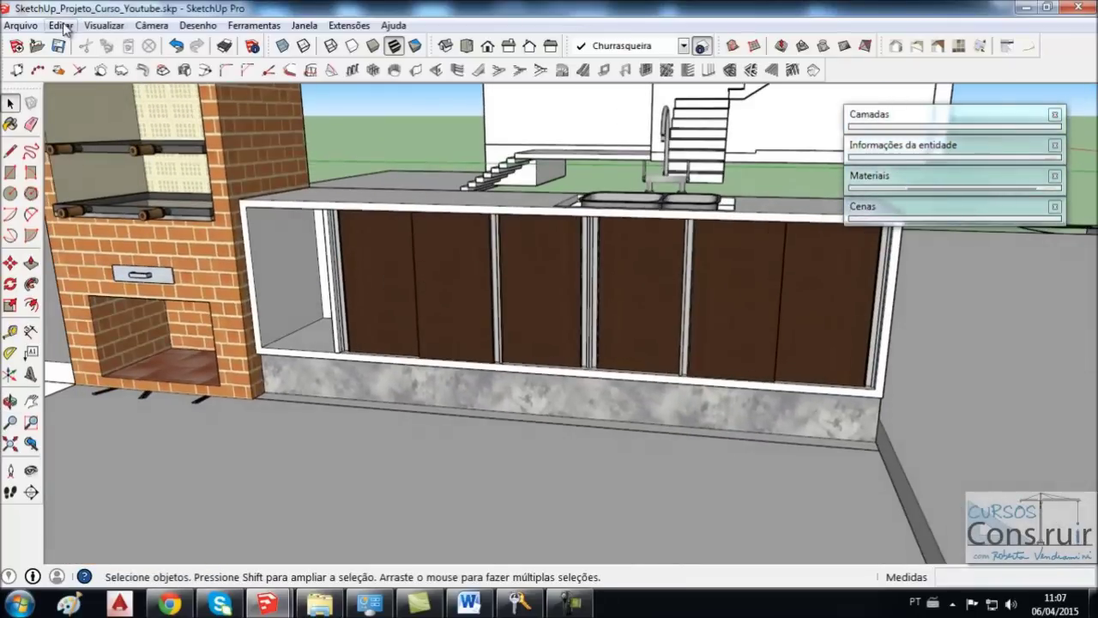
# - Use Editar > Reexibir > Tudo to restore the drawer stack and marble countertop
pyautogui.click(62, 26)
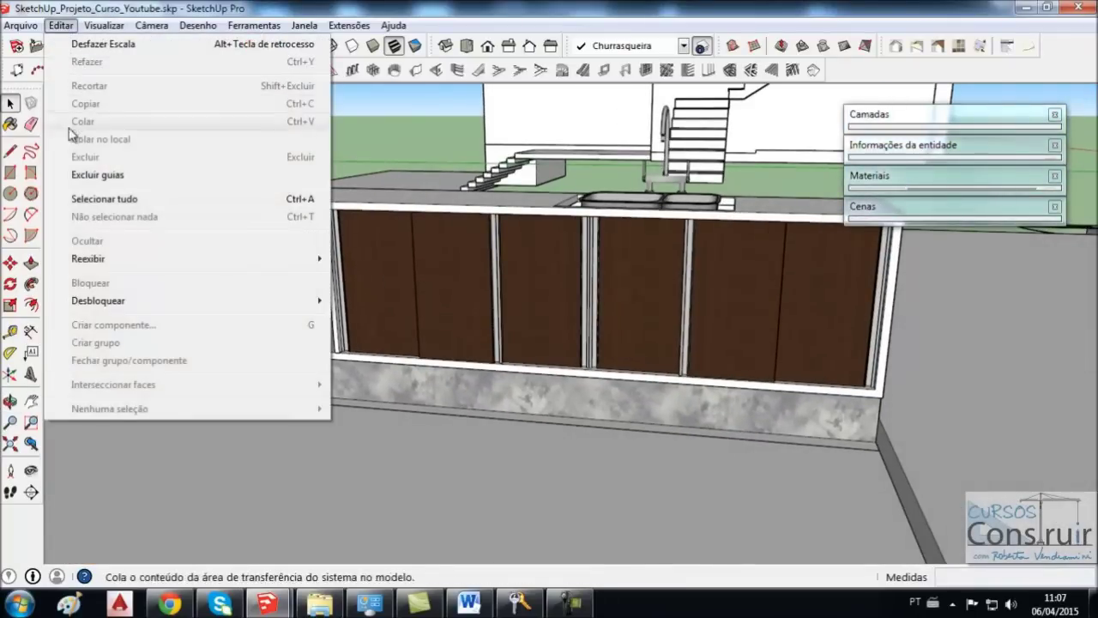
pyautogui.moveTo(88, 258)
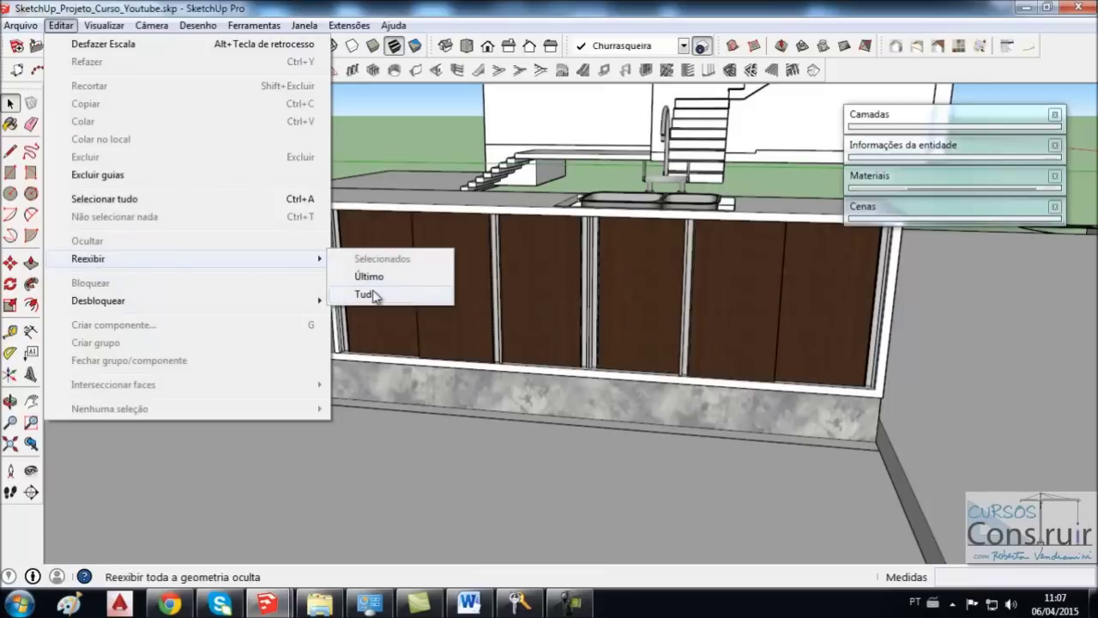
pyautogui.click(367, 294)
pyautogui.moveTo(319, 252)
pyautogui.mouseDown(button='middle')
pyautogui.moveTo(613, 262)
pyautogui.moveTo(590, 265)
pyautogui.moveTo(552, 309)
pyautogui.mouseUp(button='middle')
pyautogui.click(60, 24)
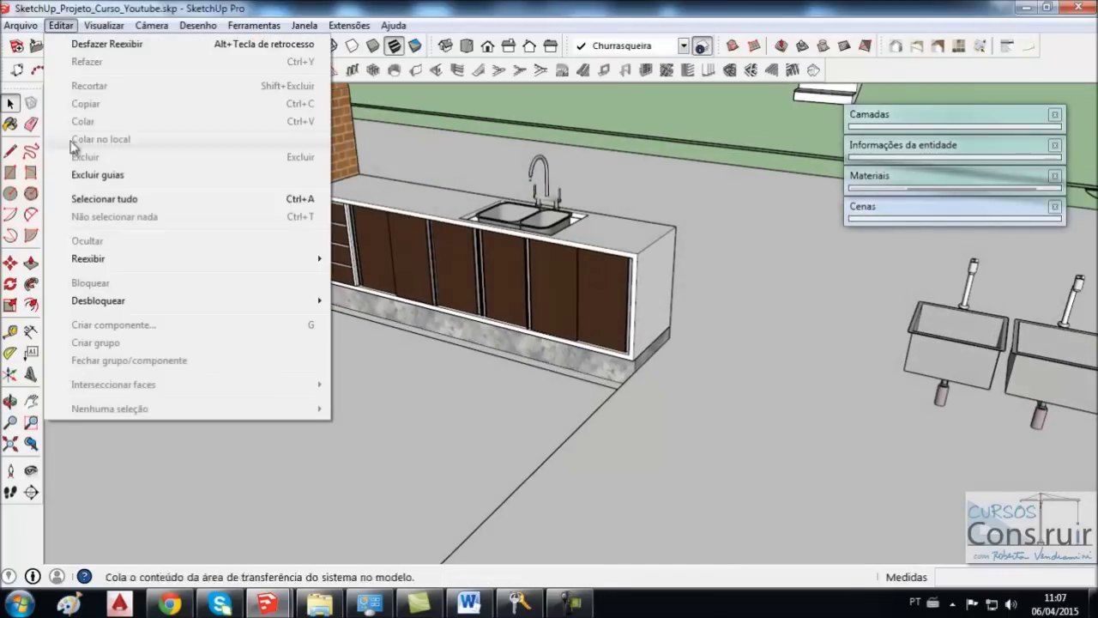
pyautogui.moveTo(88, 258)
pyautogui.click(386, 296)
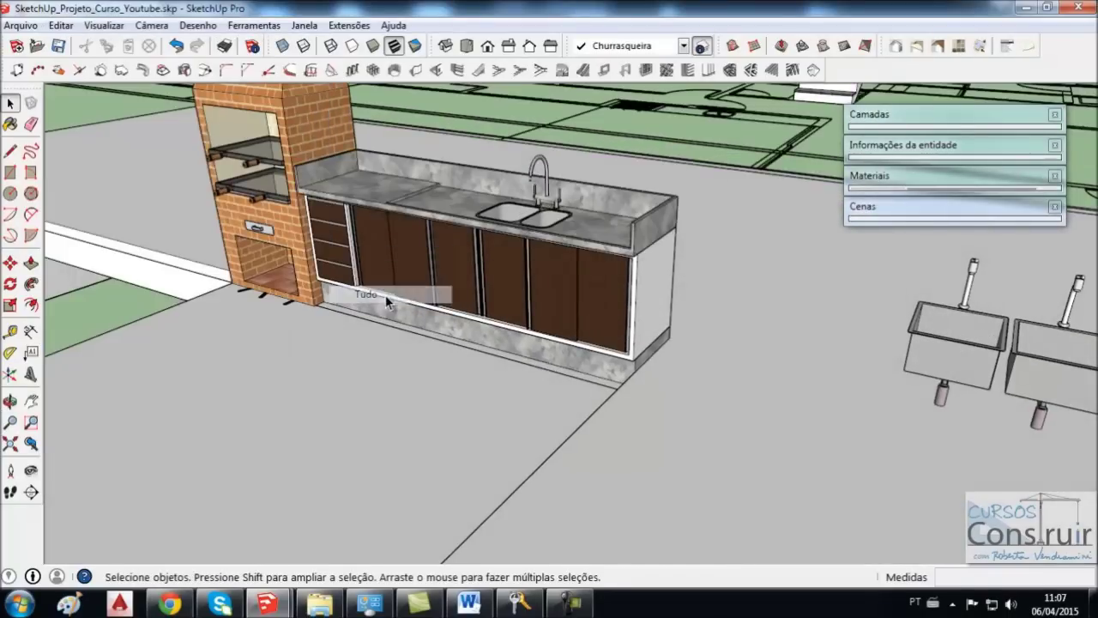
pyautogui.moveTo(368, 295)
pyautogui.mouseDown(button='middle')
pyautogui.moveTo(583, 251)
pyautogui.moveTo(627, 159)
pyautogui.moveTo(595, 211)
pyautogui.moveTo(343, 275)
pyautogui.mouseUp(button='middle')
pyautogui.scroll(2, 583, 252)
pyautogui.scroll(2, 568, 243)
pyautogui.scroll(-2, 629, 238)
pyautogui.scroll(1, 343, 274)
pyautogui.scroll(3, 343, 274)
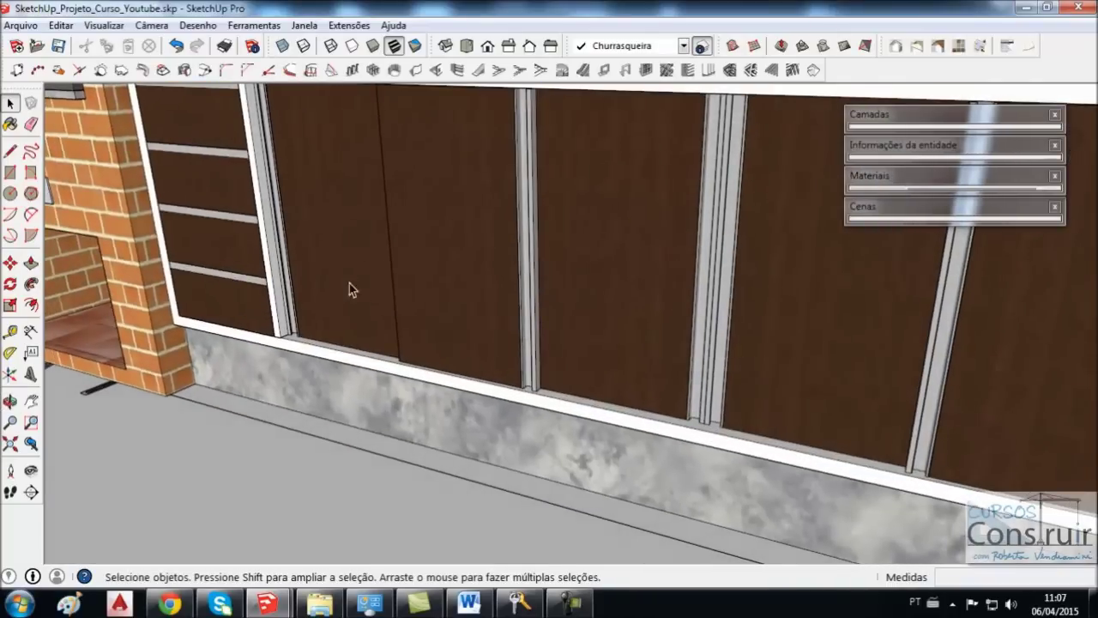
pyautogui.scroll(-2, 343, 275)
pyautogui.scroll(-2, 368, 297)
pyautogui.moveTo(490, 262)
pyautogui.mouseDown(button='middle')
pyautogui.moveTo(511, 272)
pyautogui.moveTo(467, 302)
pyautogui.mouseUp(button='middle')
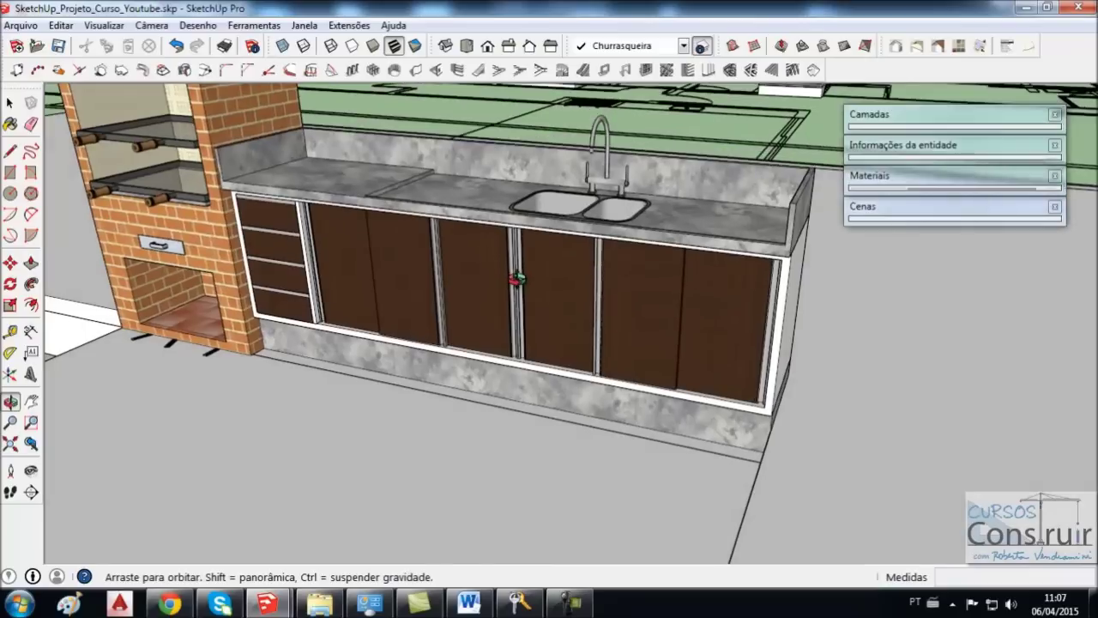
pyautogui.scroll(2, 622, 268)
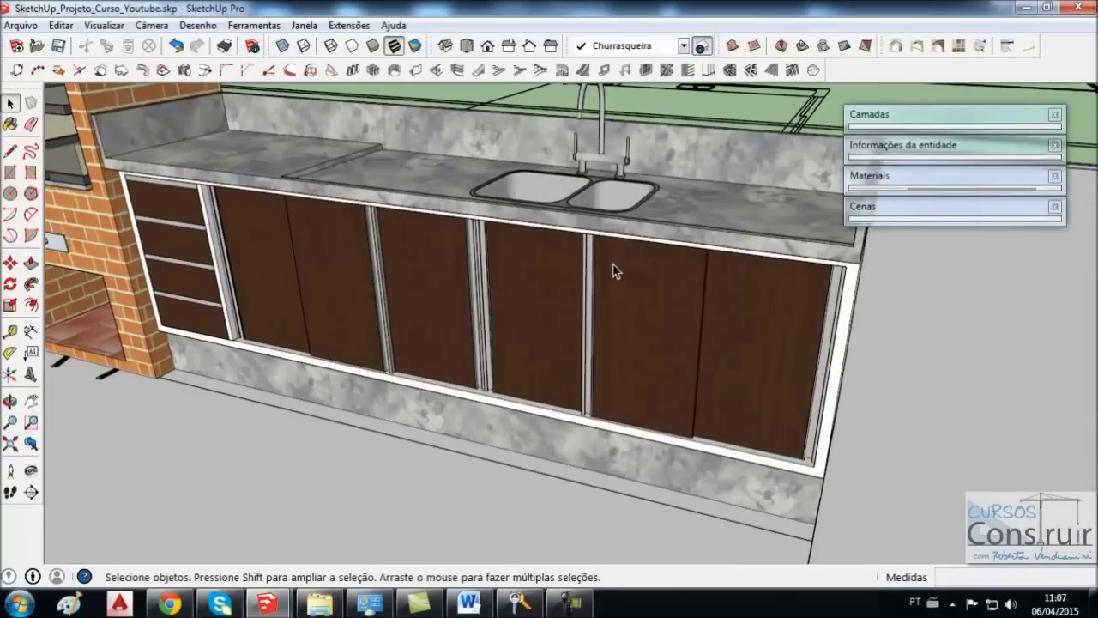
pyautogui.moveTo(613, 269); pyautogui.dragTo(595, 246, button='middle')
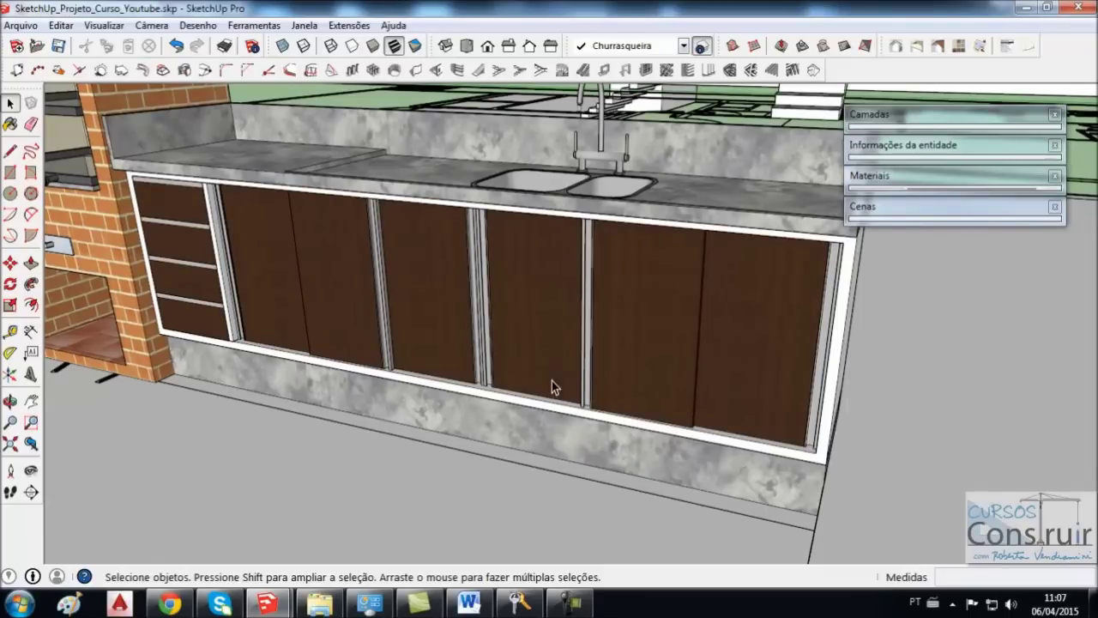
pyautogui.moveTo(512, 369)
pyautogui.mouseDown(button='middle')
pyautogui.moveTo(461, 286)
pyautogui.moveTo(499, 262)
pyautogui.mouseUp(button='middle')
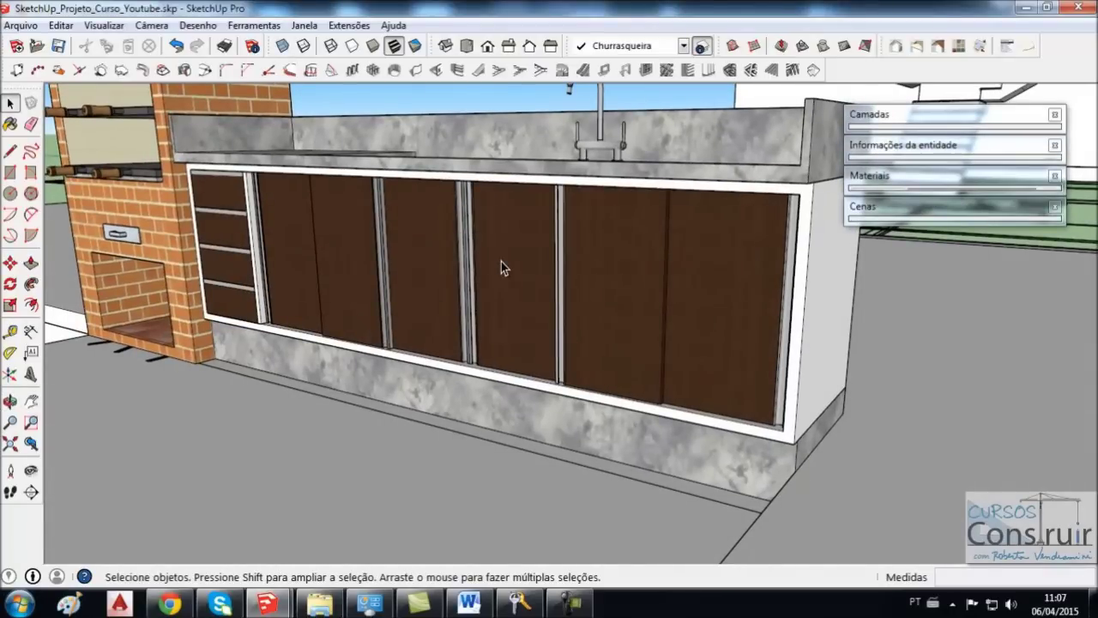
pyautogui.moveTo(500, 261); pyautogui.dragTo(616, 311, button='middle')
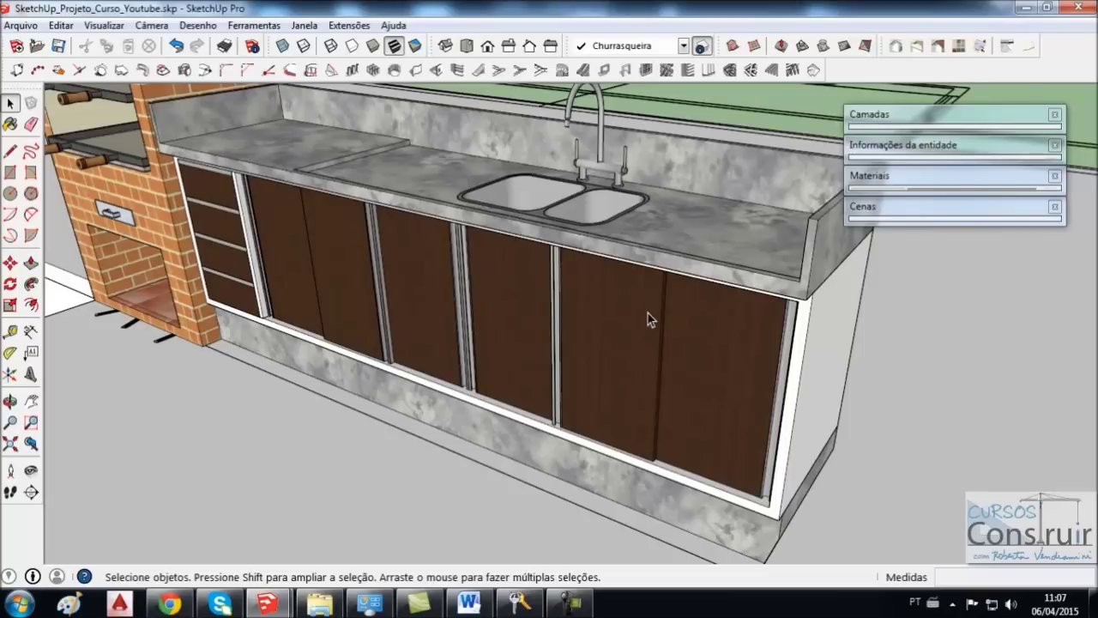
pyautogui.moveTo(583, 248)
pyautogui.mouseDown(button='middle')
pyautogui.moveTo(667, 214)
pyautogui.moveTo(437, 214)
pyautogui.mouseUp(button='middle')
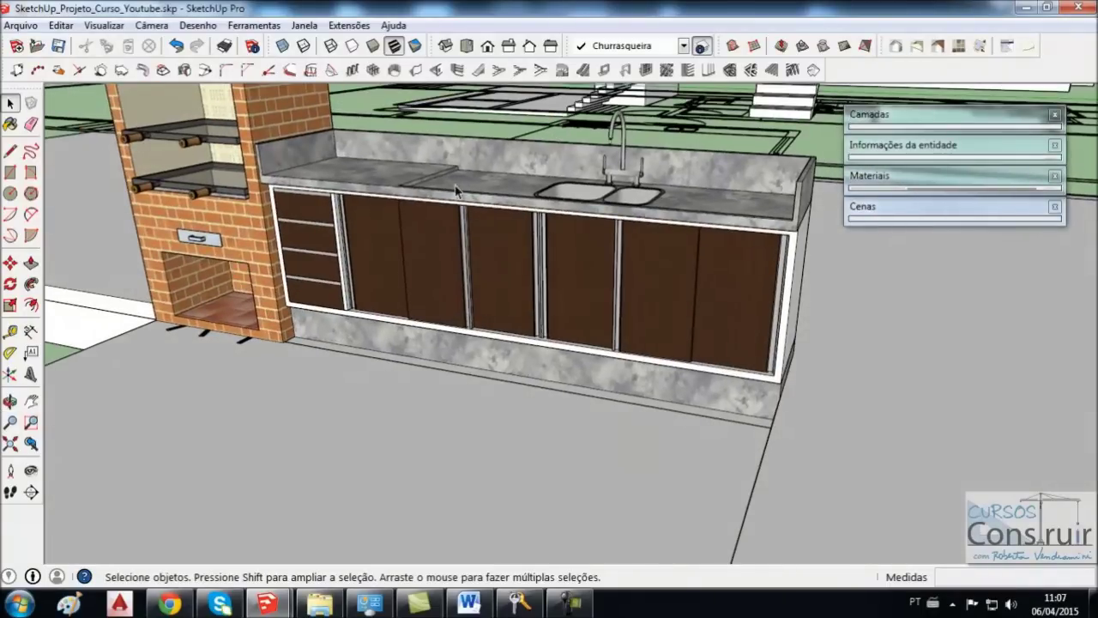
pyautogui.scroll(-5, 467, 306)
pyautogui.scroll(-4, 467, 306)
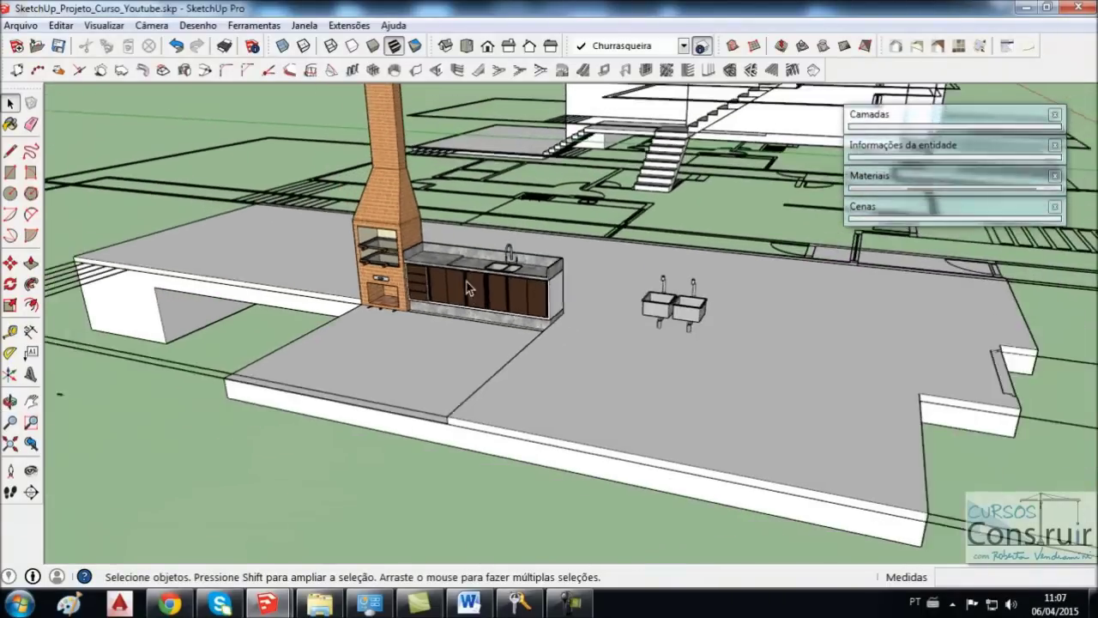
pyautogui.scroll(-1, 467, 306)
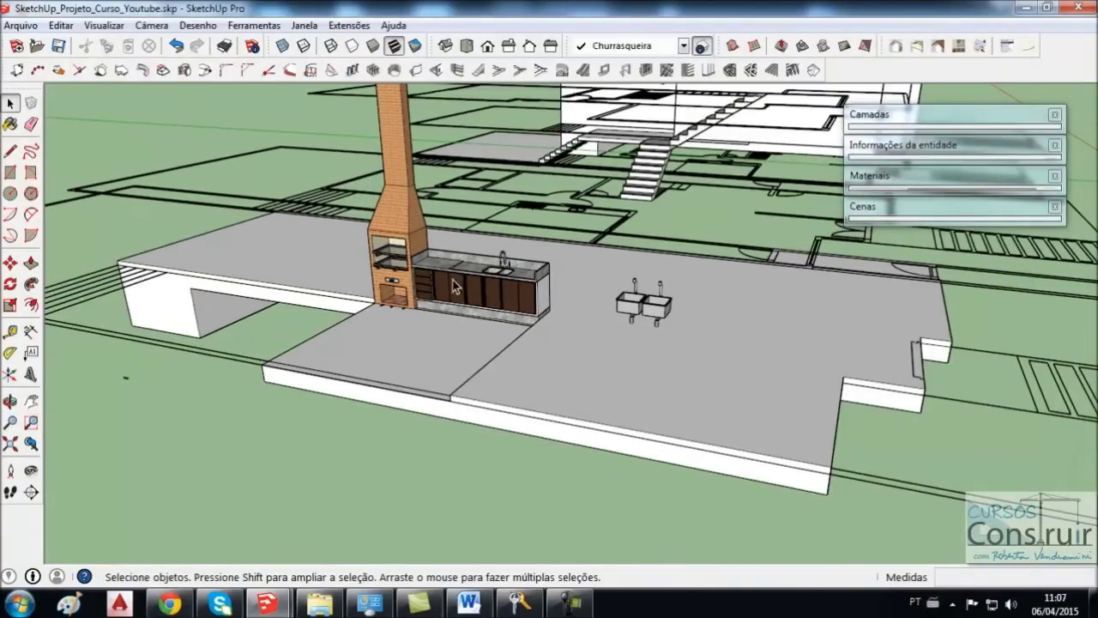
pyautogui.scroll(3, 440, 292)
pyautogui.scroll(3, 440, 291)
pyautogui.scroll(3, 440, 292)
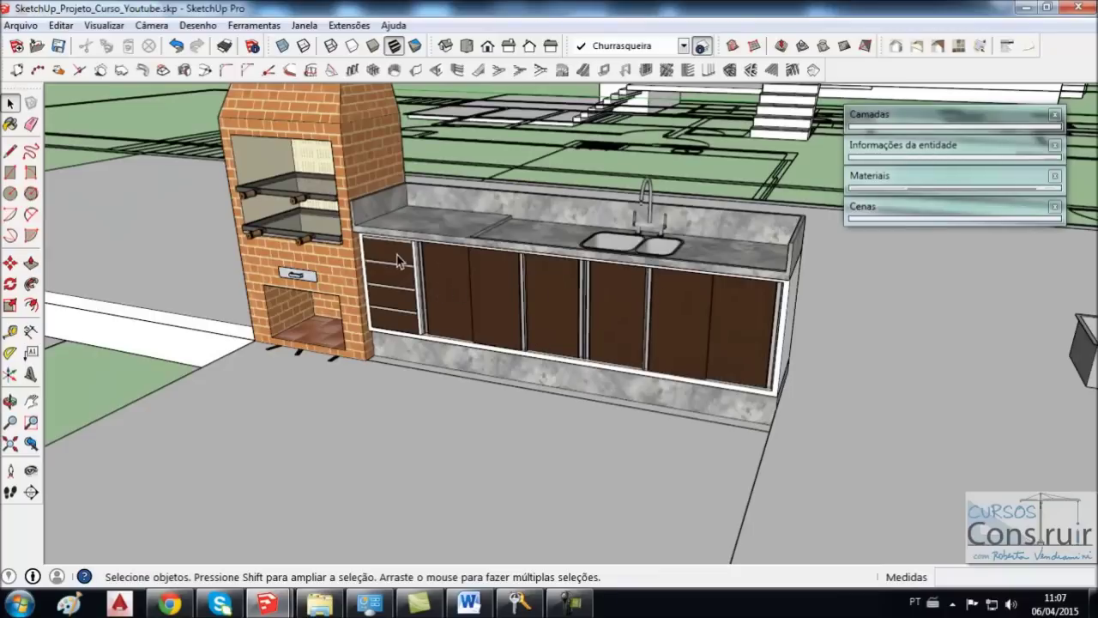
pyautogui.scroll(-2, 398, 261)
pyautogui.scroll(-1, 397, 261)
pyautogui.scroll(3, 597, 274)
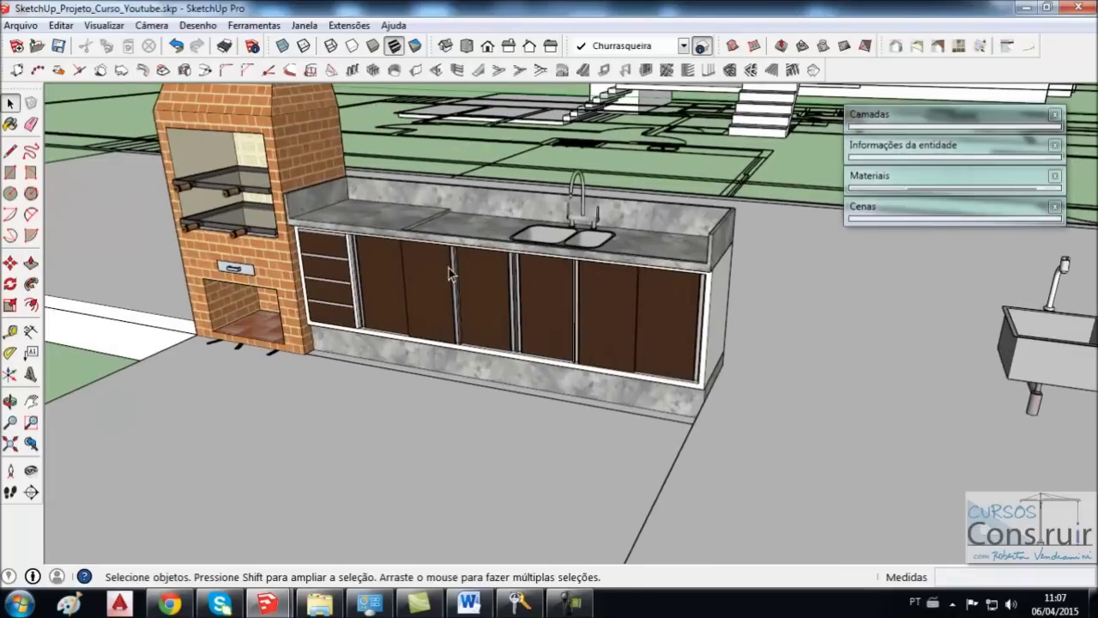
# - Group the sink, countertop, cabinet body and doors into one counter object
pyautogui.click(586, 213)
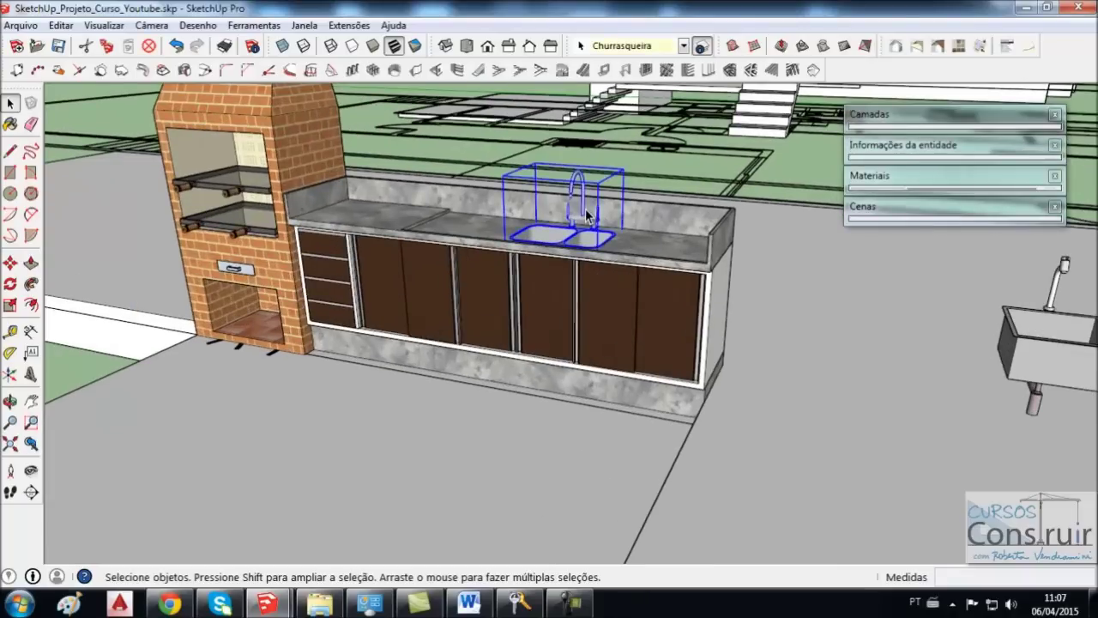
pyautogui.click(648, 249)
pyautogui.scroll(2, 705, 227)
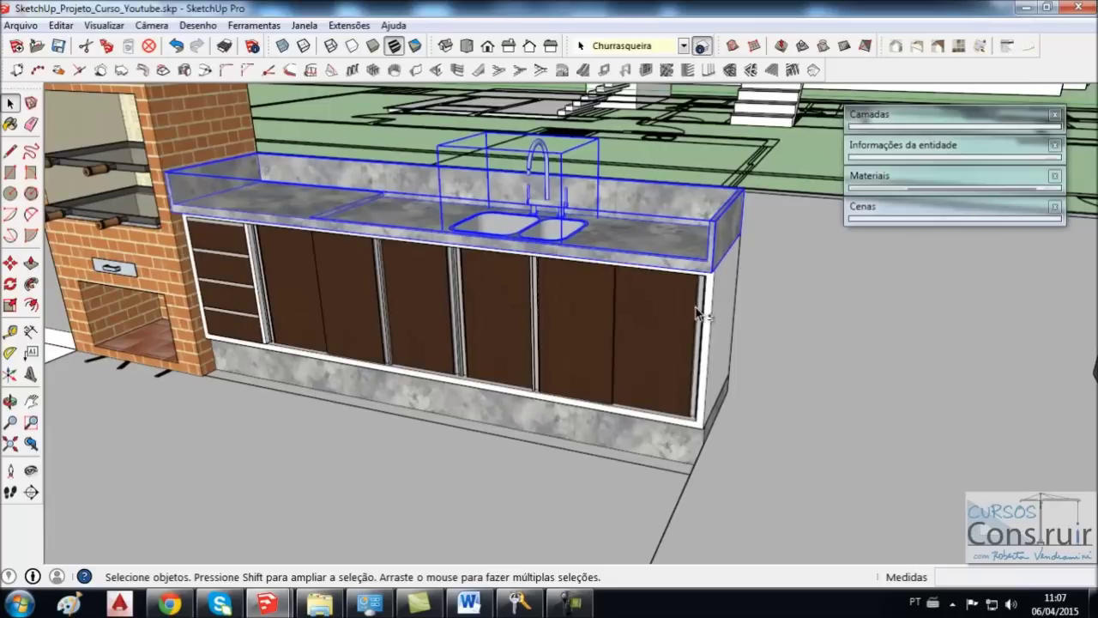
pyautogui.keyDown('shift'); pyautogui.click(713, 312); pyautogui.keyUp('shift')
pyautogui.keyDown('shift'); pyautogui.click(634, 326); pyautogui.keyUp('shift')
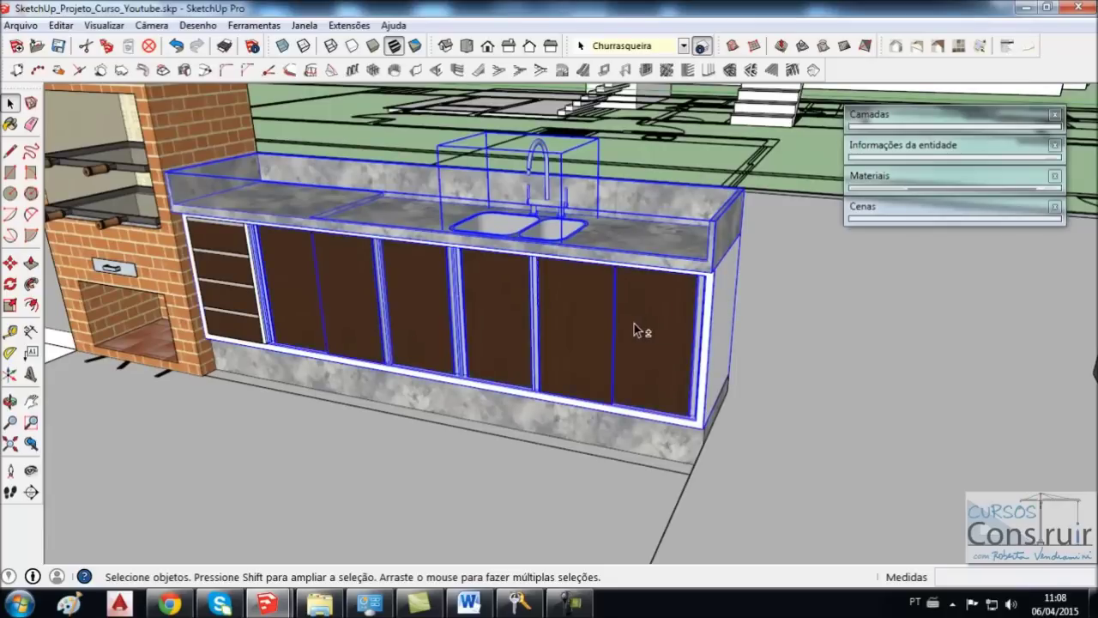
pyautogui.rightClick(295, 380)
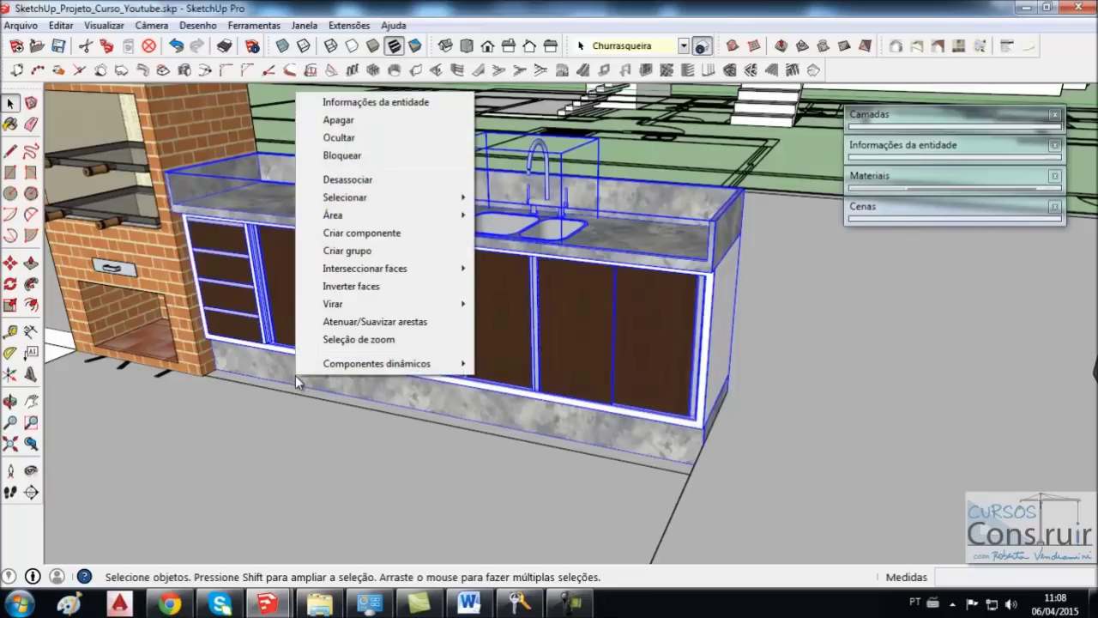
pyautogui.click(343, 249)
pyautogui.scroll(-2, 571, 269)
pyautogui.scroll(-2, 571, 269)
pyautogui.click(448, 368)
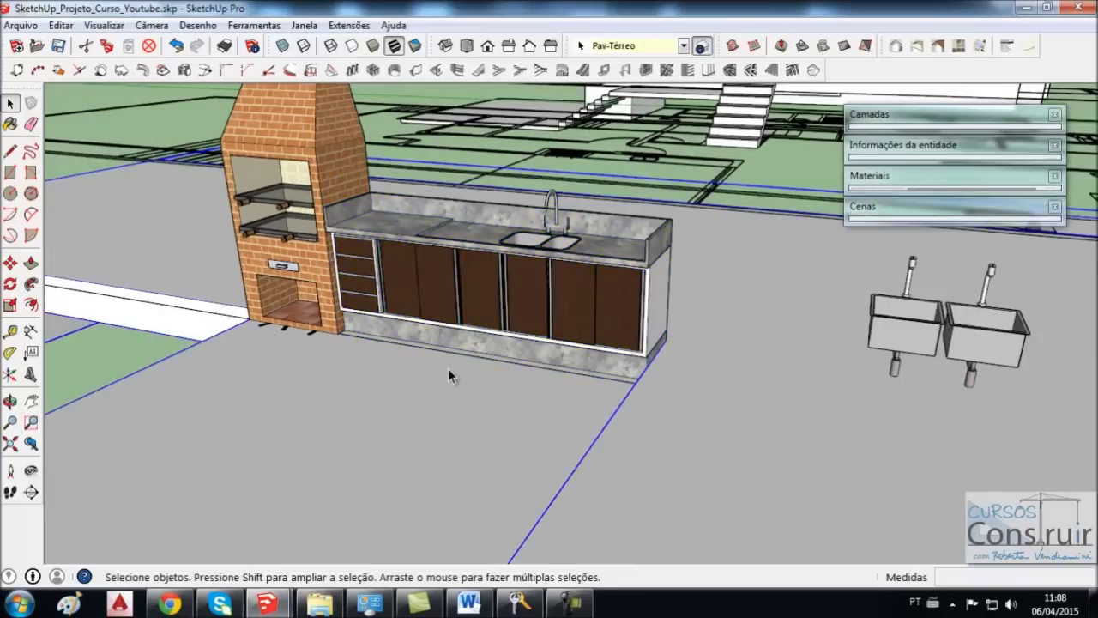
# - Group the brick barbecue with its upper and lower grills and handle
pyautogui.scroll(2, 287, 150)
pyautogui.click(307, 158)
pyautogui.scroll(2, 306, 191)
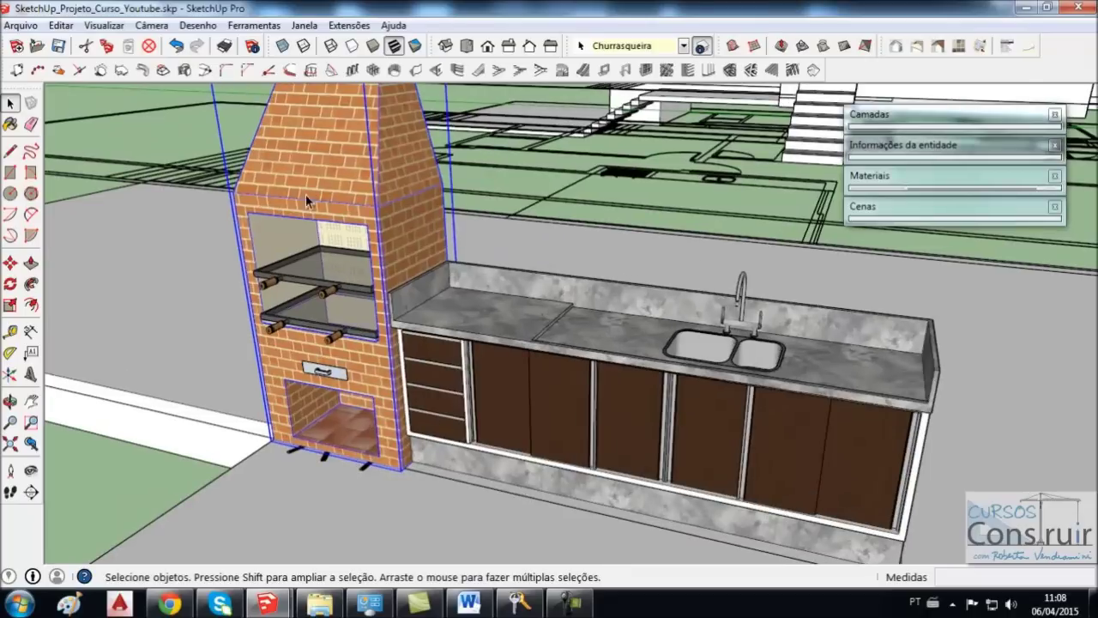
pyautogui.keyDown('shift'); pyautogui.click(318, 266); pyautogui.keyUp('shift')
pyautogui.keyDown('shift'); pyautogui.click(307, 326); pyautogui.keyUp('shift')
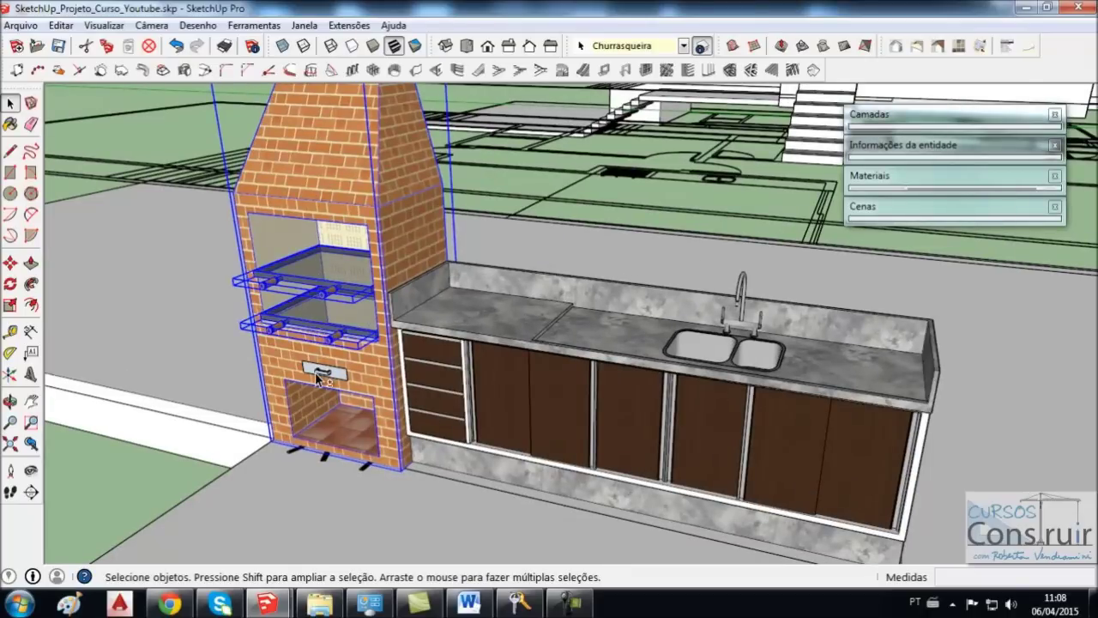
pyautogui.keyDown('shift'); pyautogui.click(326, 443); pyautogui.keyUp('shift')
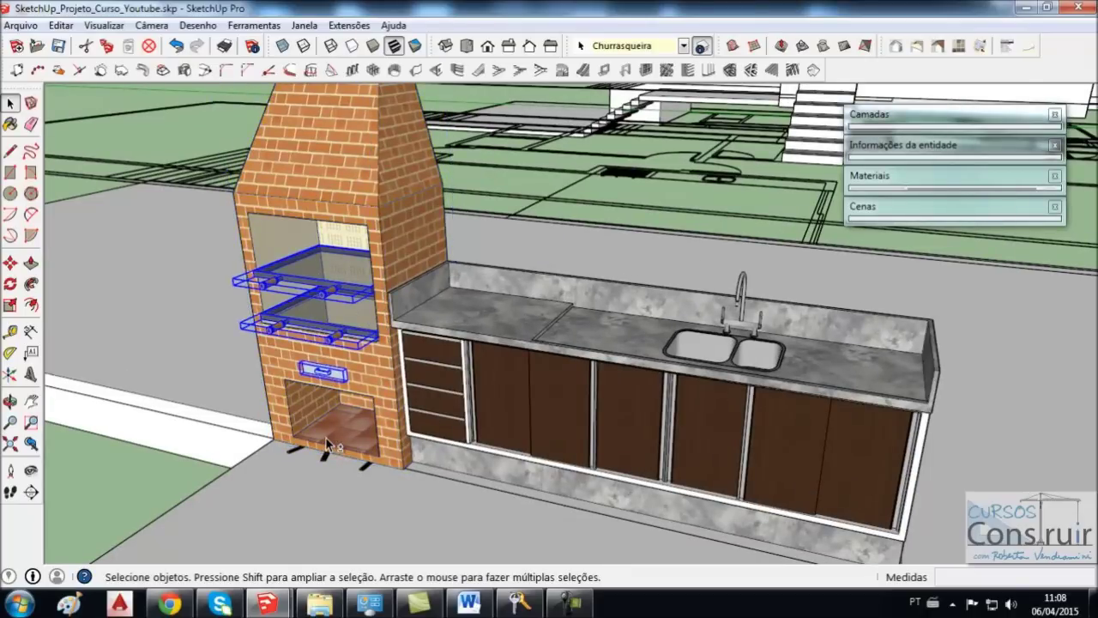
pyautogui.keyDown('shift'); pyautogui.click(328, 418); pyautogui.keyUp('shift')
pyautogui.rightClick(355, 383)
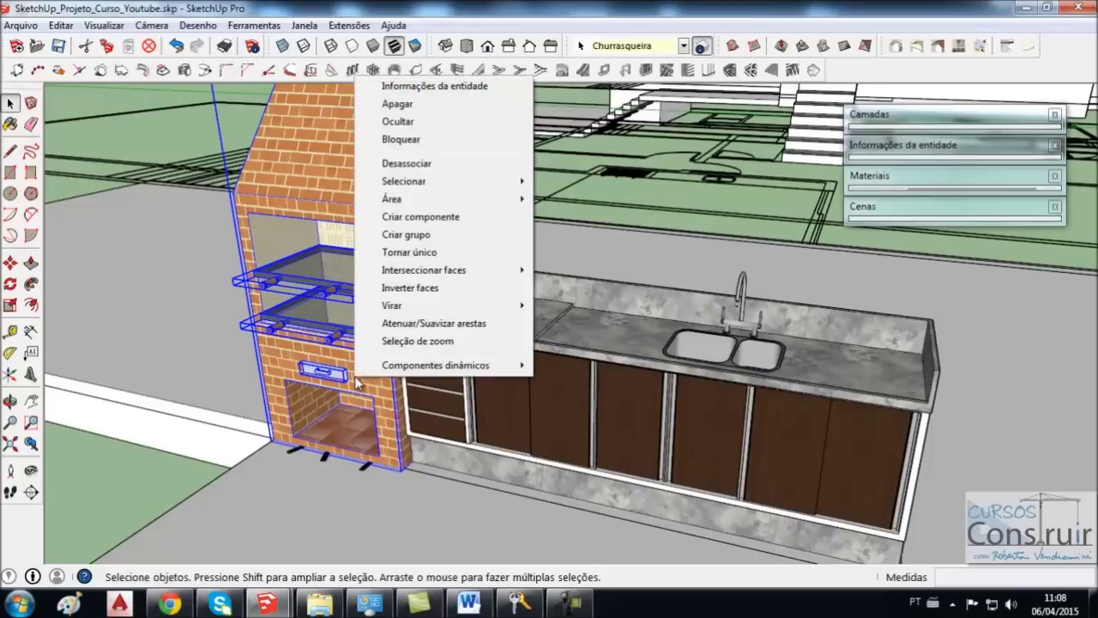
pyautogui.click(398, 233)
pyautogui.scroll(-3, 398, 240)
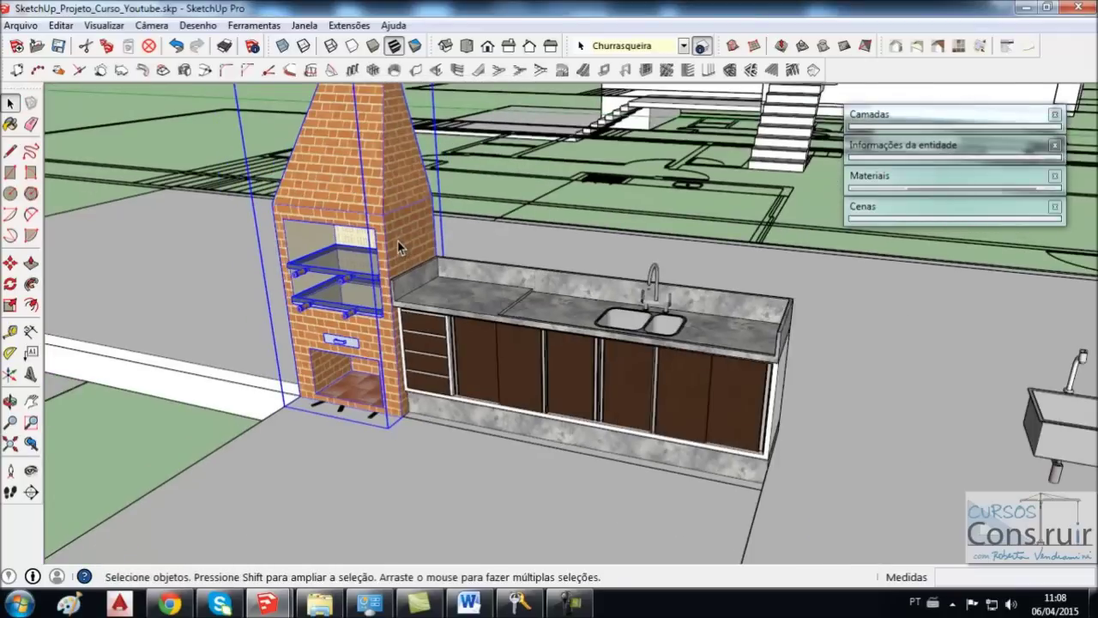
pyautogui.scroll(-2, 412, 326)
pyautogui.click(432, 419)
# - Select the sink counter group together with the barbecue group
pyautogui.moveTo(432, 419); pyautogui.dragTo(532, 232, button='middle')
pyautogui.scroll(-4, 539, 219)
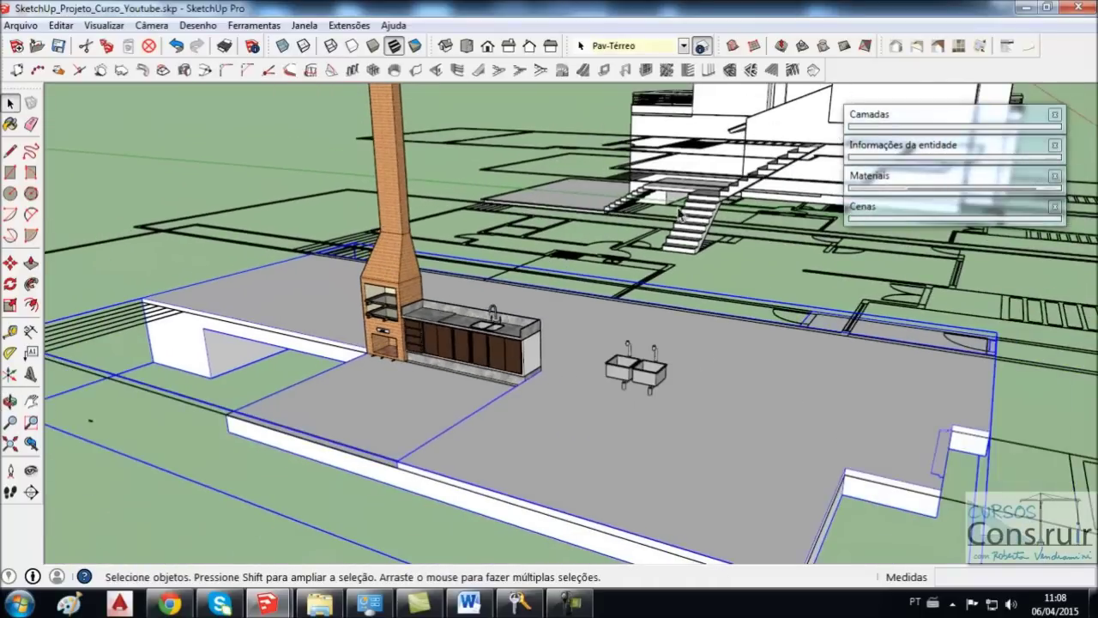
pyautogui.scroll(2, 506, 343)
pyautogui.scroll(3, 497, 347)
pyautogui.moveTo(497, 346); pyautogui.dragTo(555, 361, button='middle')
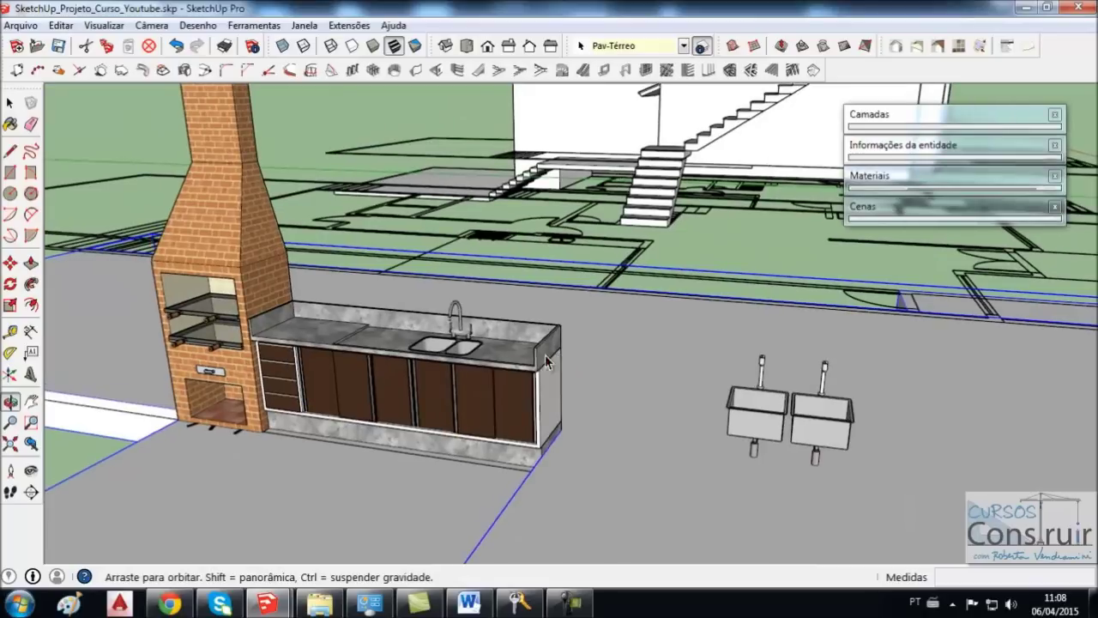
pyautogui.click(366, 376)
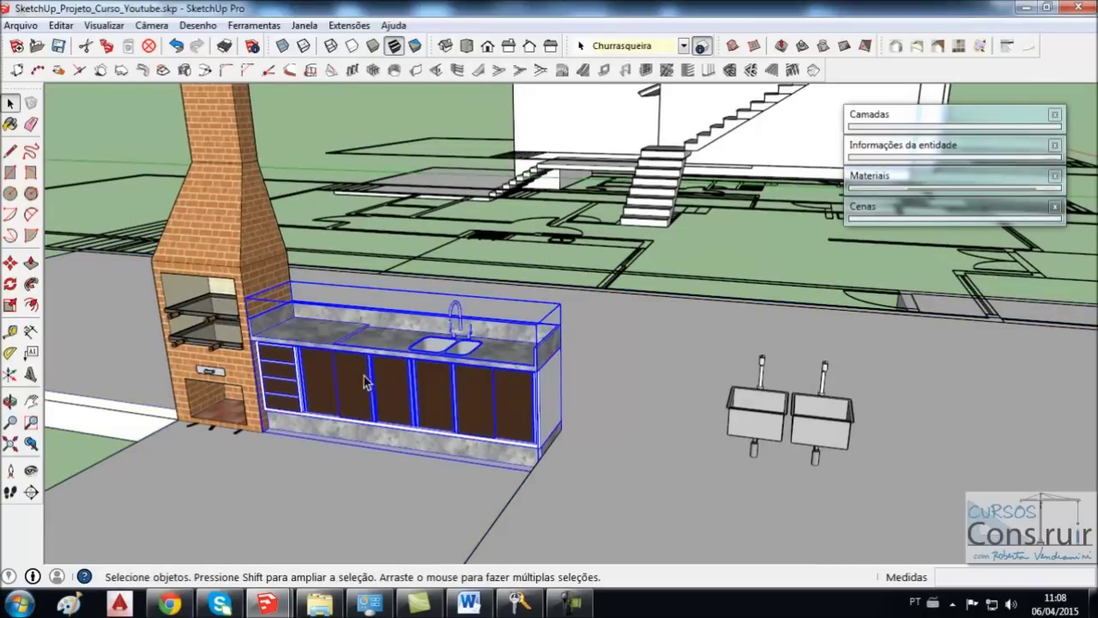
pyautogui.keyDown('shift'); pyautogui.click(251, 250); pyautogui.keyUp('shift')
# - Orbit and zoom in on the barbecue's lower corner
pyautogui.moveTo(492, 403); pyautogui.dragTo(317, 493, button='middle')
pyautogui.scroll(2, 313, 483)
pyautogui.scroll(2, 313, 477)
pyautogui.scroll(2, 311, 475)
pyautogui.scroll(2, 322, 504)
pyautogui.scroll(2, 322, 503)
pyautogui.scroll(2, 321, 503)
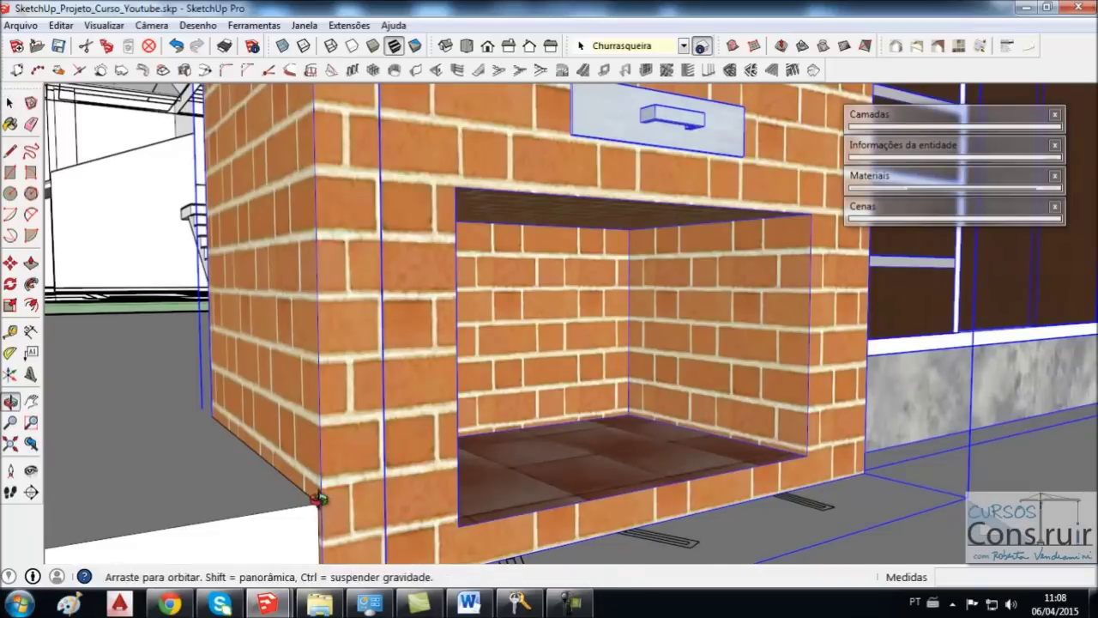
pyautogui.moveTo(321, 506); pyautogui.dragTo(319, 516, button='middle')
# - Start moving the selected barbecue and sink counter with the Move tool (M)
pyautogui.press('m')
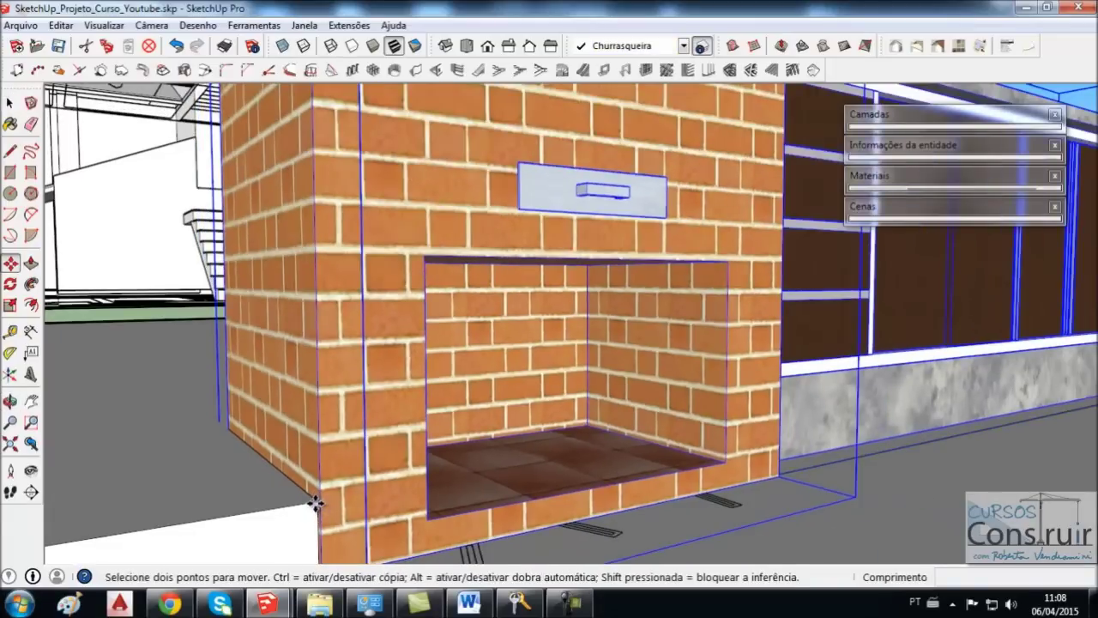
pyautogui.scroll(2, 317, 498)
pyautogui.scroll(1, 317, 499)
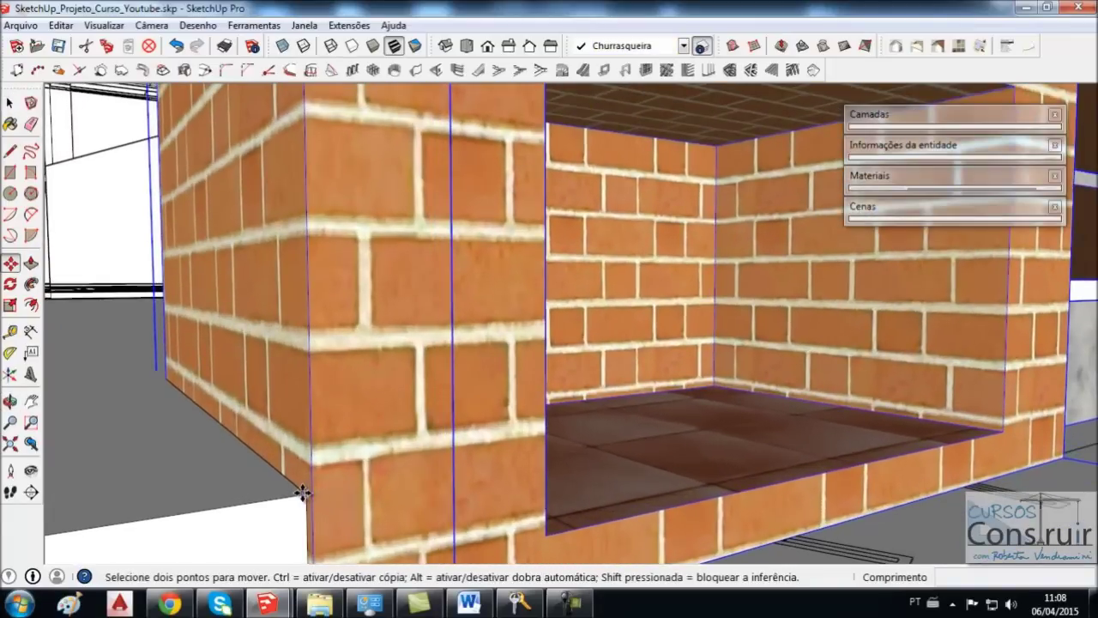
pyautogui.scroll(-2, 417, 392)
pyautogui.scroll(-2, 683, 360)
pyautogui.scroll(-1, 767, 351)
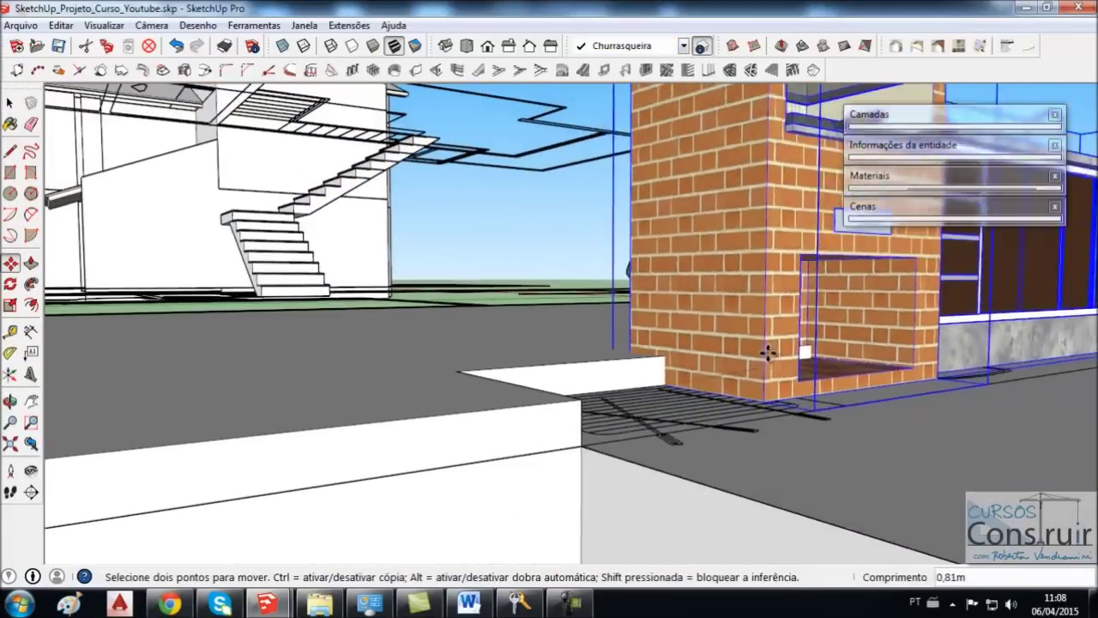
pyautogui.scroll(-1, 578, 299)
pyautogui.scroll(-1, 577, 299)
pyautogui.scroll(-2, 597, 289)
pyautogui.scroll(-1, 446, 255)
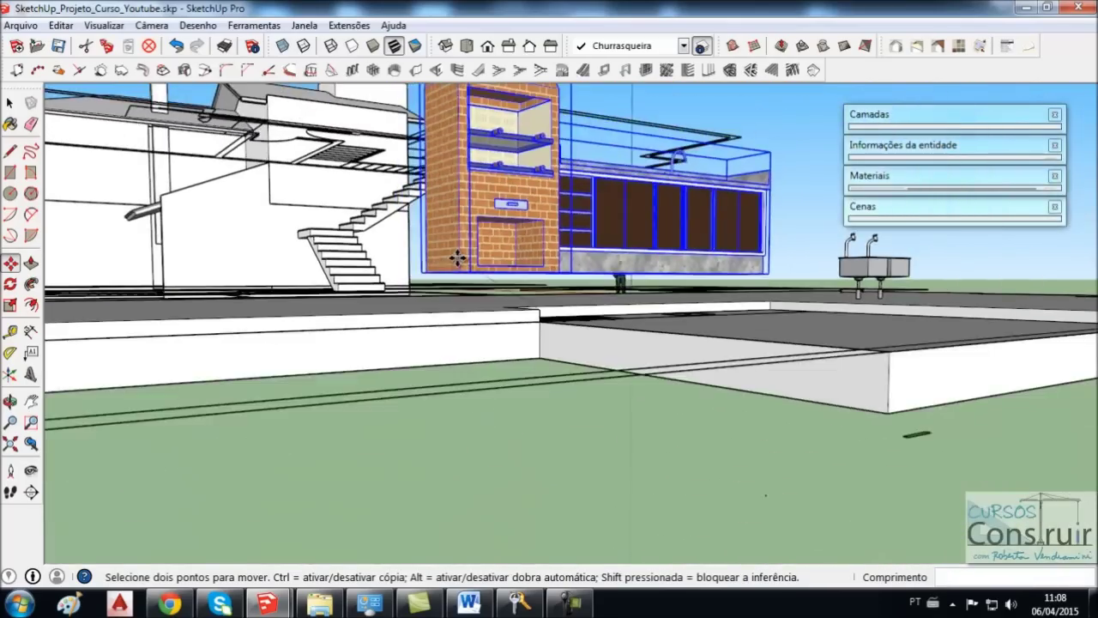
pyautogui.scroll(-1, 456, 250)
pyautogui.moveTo(472, 261); pyautogui.dragTo(231, 274, button='middle')
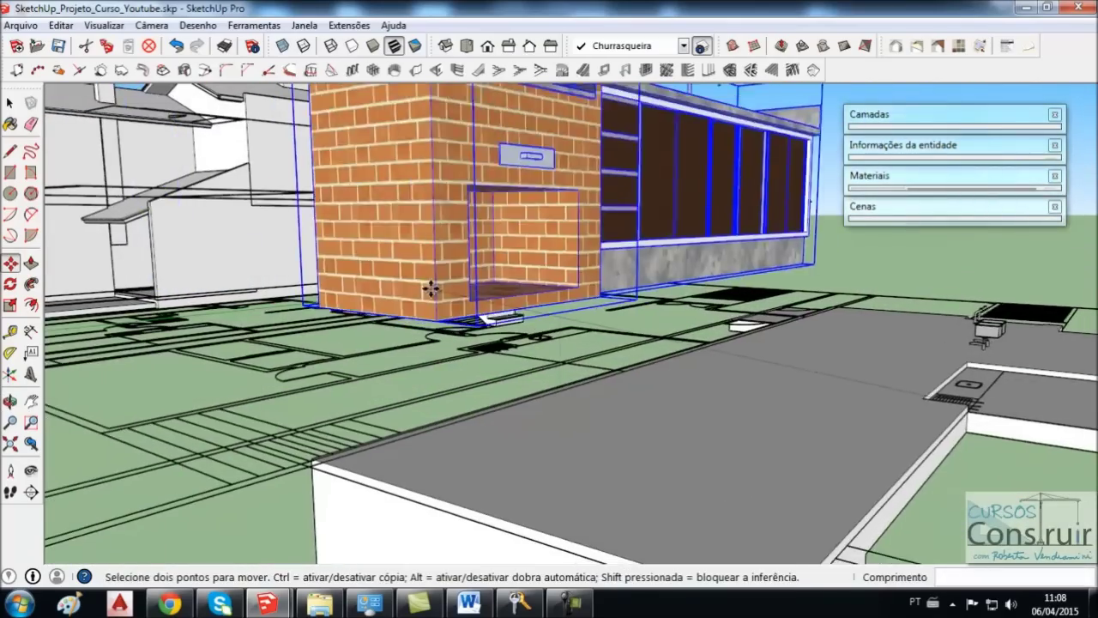
# - Place the barbecue's lower-left corner tight against the left wall corner, about 27,09m away
pyautogui.scroll(3, 129, 293)
pyautogui.scroll(1, 129, 293)
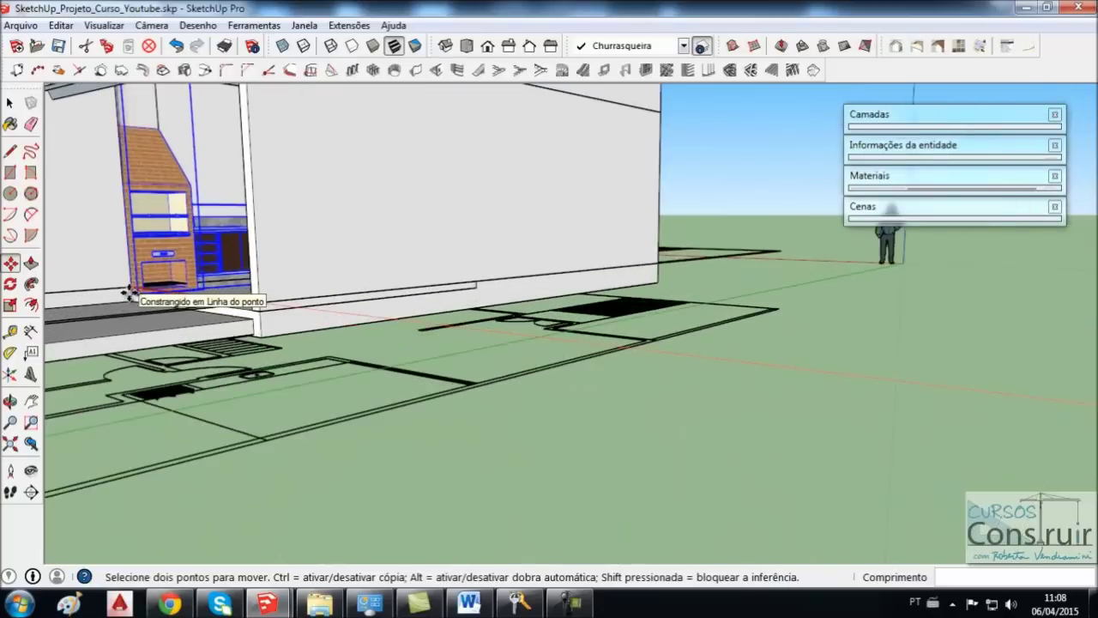
pyautogui.scroll(2, 128, 294)
pyautogui.scroll(2, 129, 293)
pyautogui.scroll(2, 129, 293)
pyautogui.scroll(1, 129, 294)
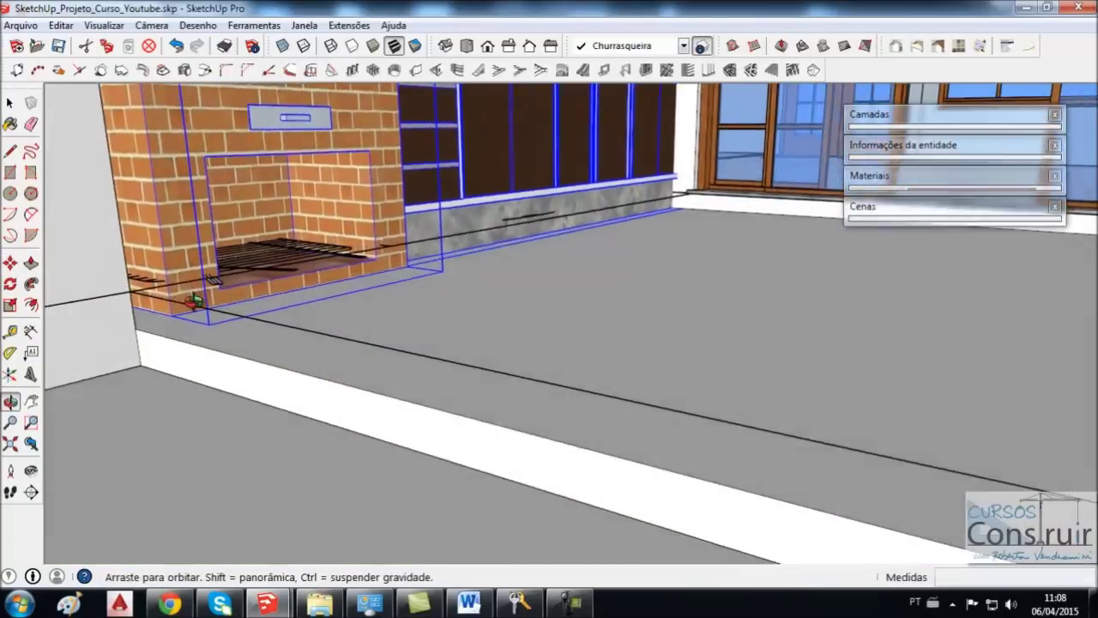
pyautogui.moveTo(202, 233); pyautogui.dragTo(166, 338, button='middle')
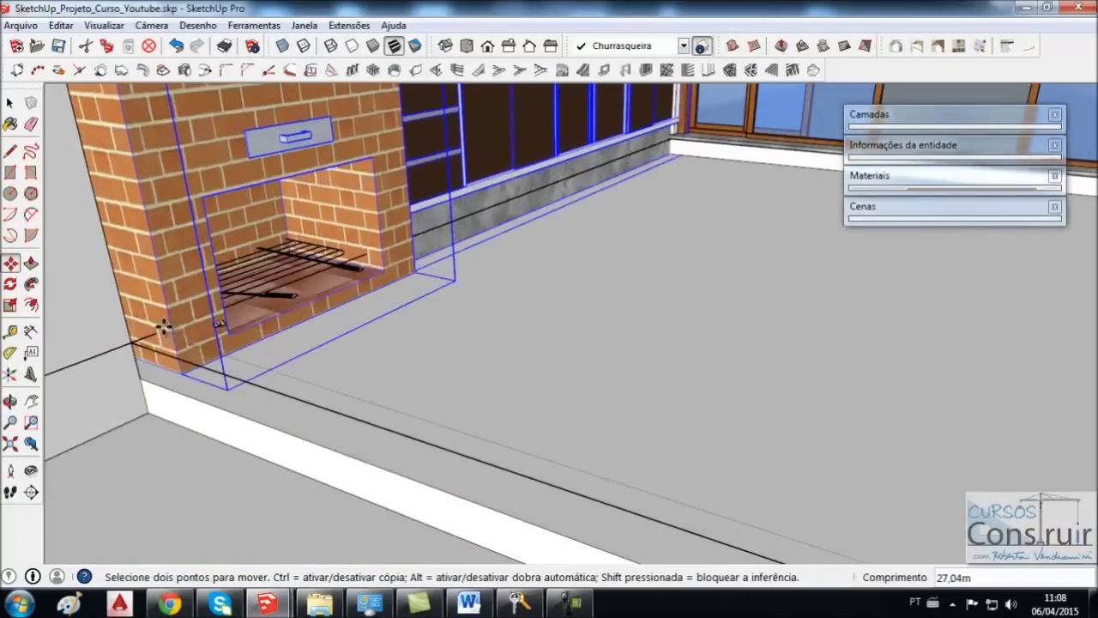
pyautogui.click(232, 227)
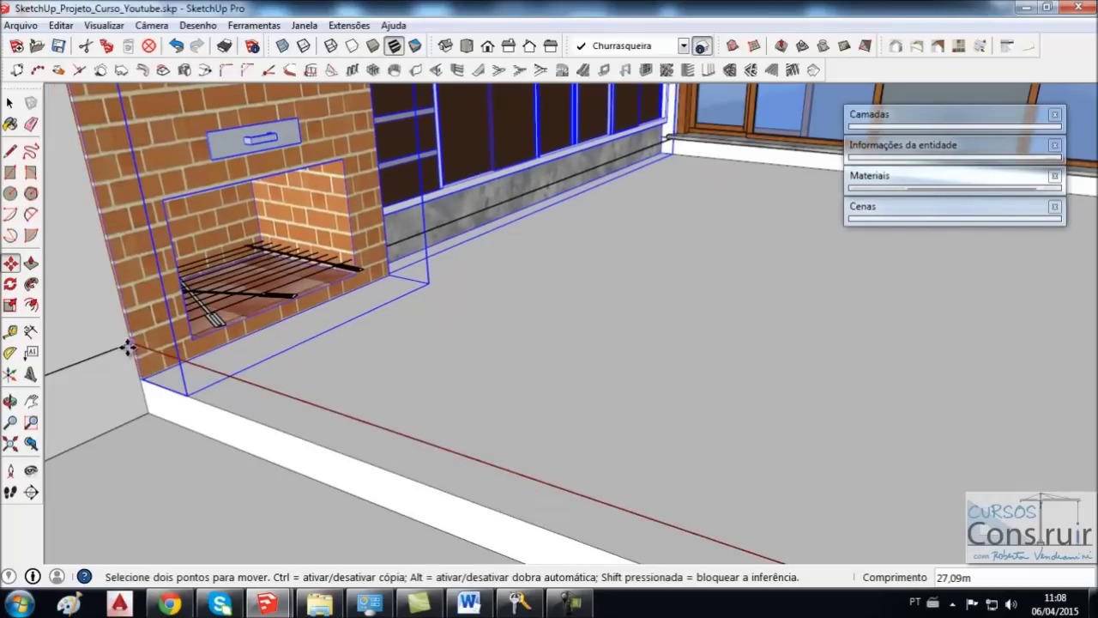
pyautogui.click(346, 302)
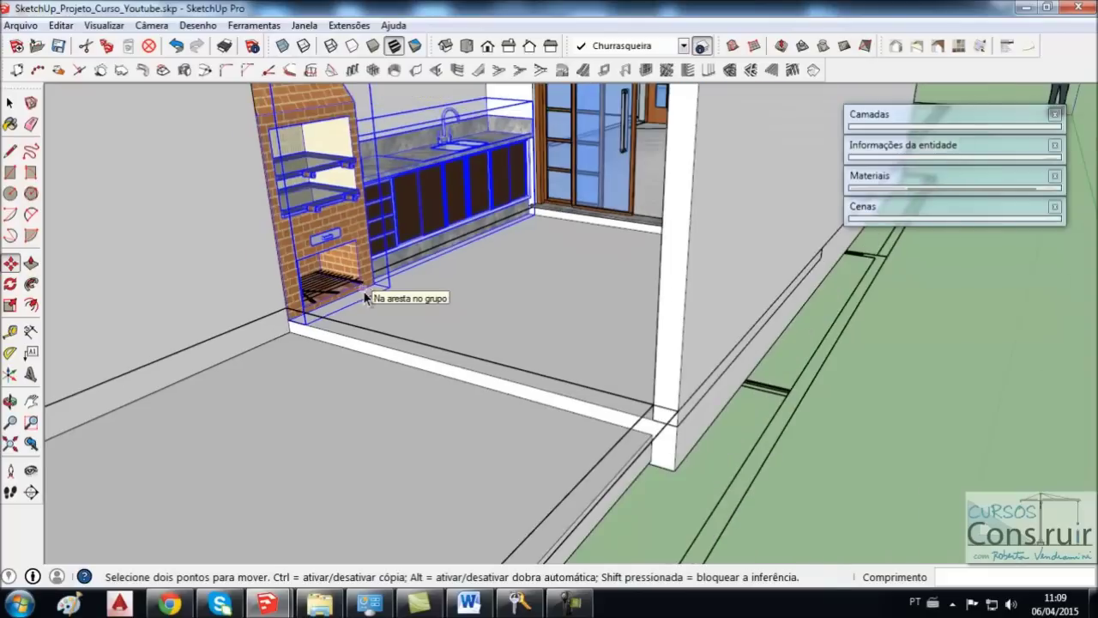
pyautogui.press('space')
pyautogui.moveTo(462, 302); pyautogui.dragTo(515, 222, button='middle')
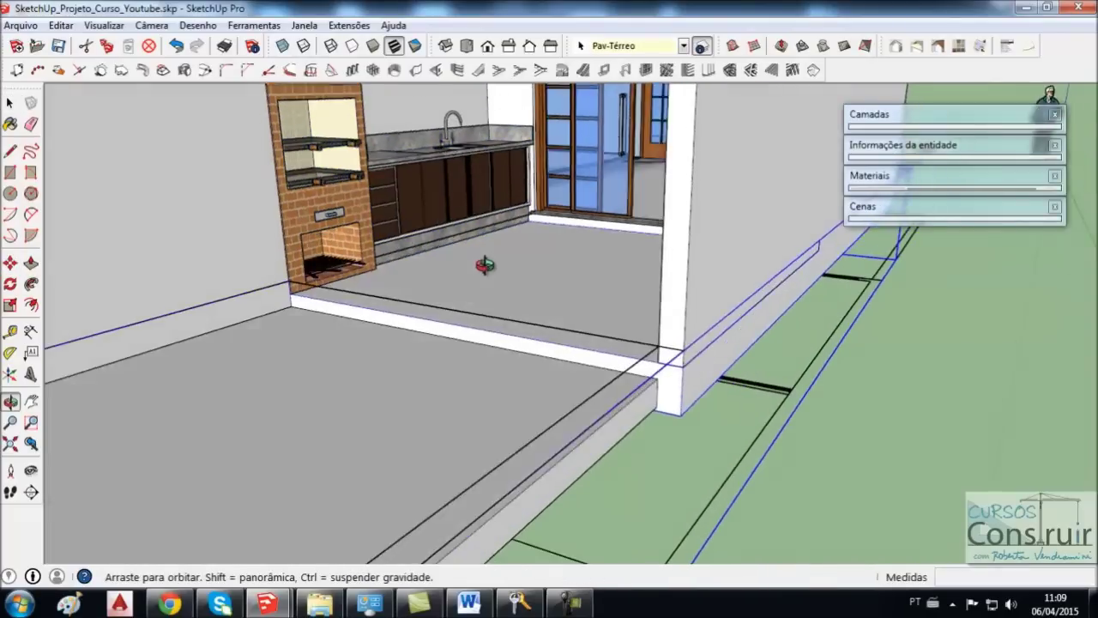
# - Hide (Ocultar) the imported AutoCAD floor-plan lines crossing the barbecue corner of the patio
pyautogui.scroll(3, 537, 193)
pyautogui.scroll(-2, 536, 193)
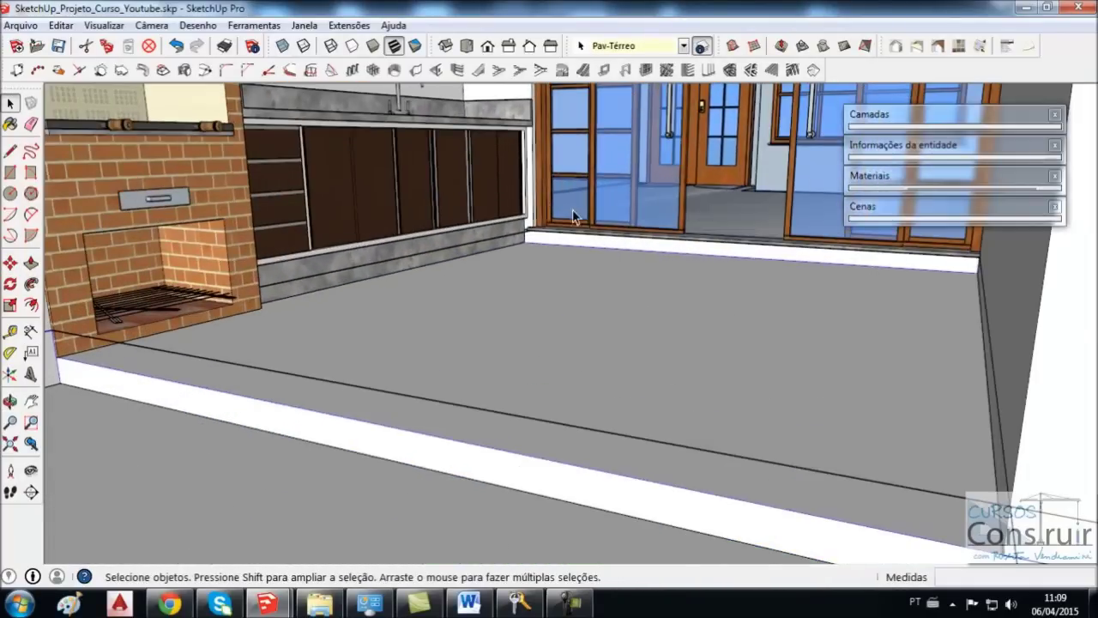
pyautogui.moveTo(571, 207); pyautogui.dragTo(471, 213, button='middle')
pyautogui.scroll(2, 471, 214)
pyautogui.scroll(-1, 471, 214)
pyautogui.scroll(-3, 471, 214)
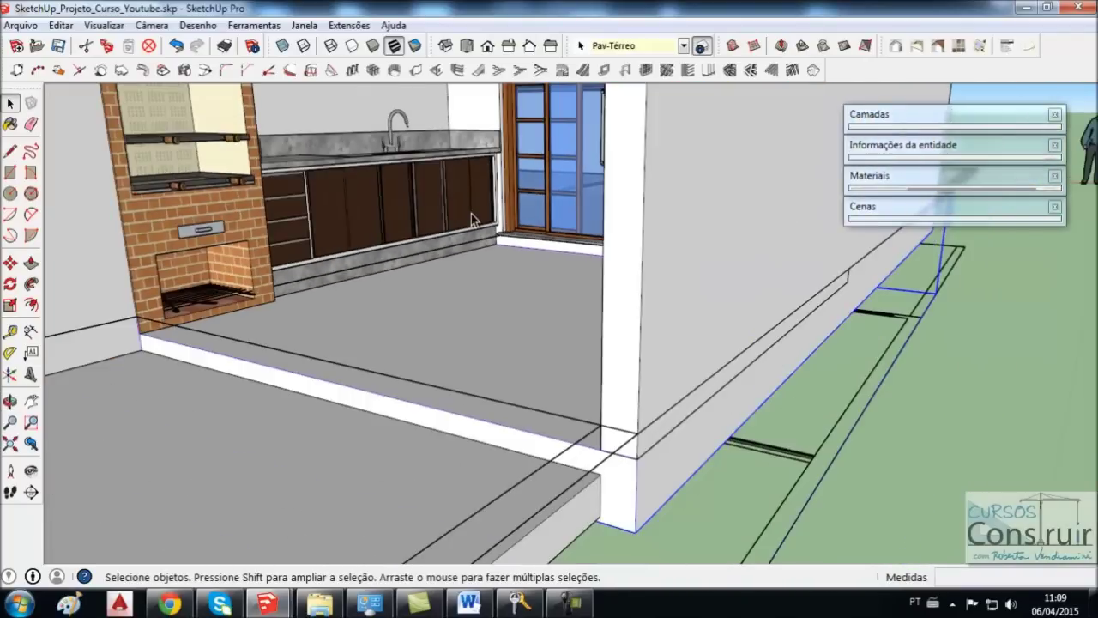
pyautogui.click(257, 344)
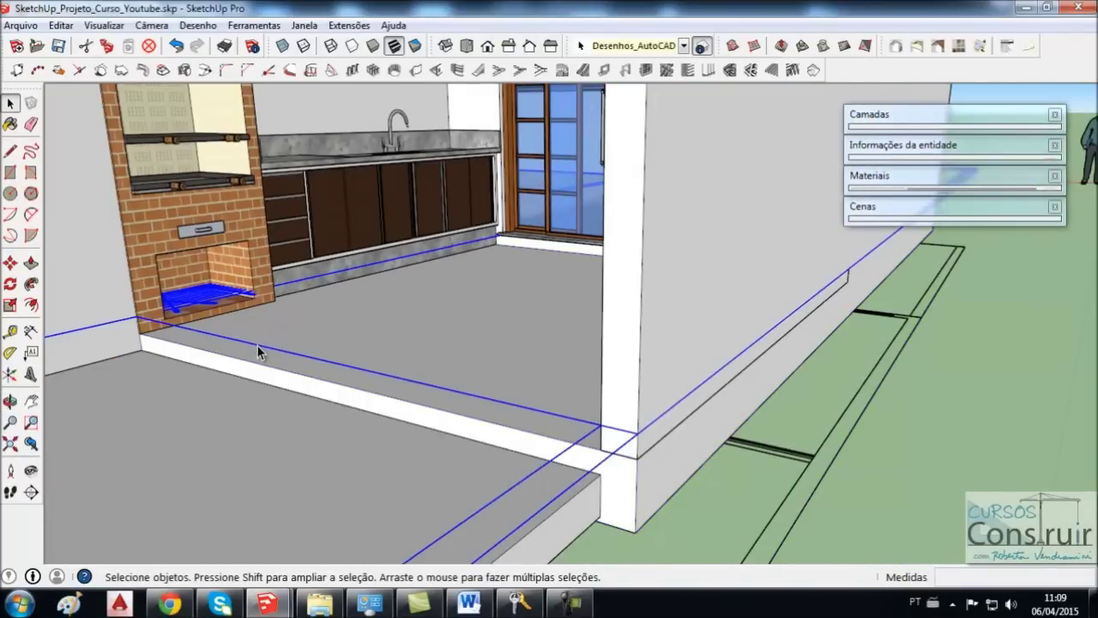
pyautogui.rightClick(257, 346)
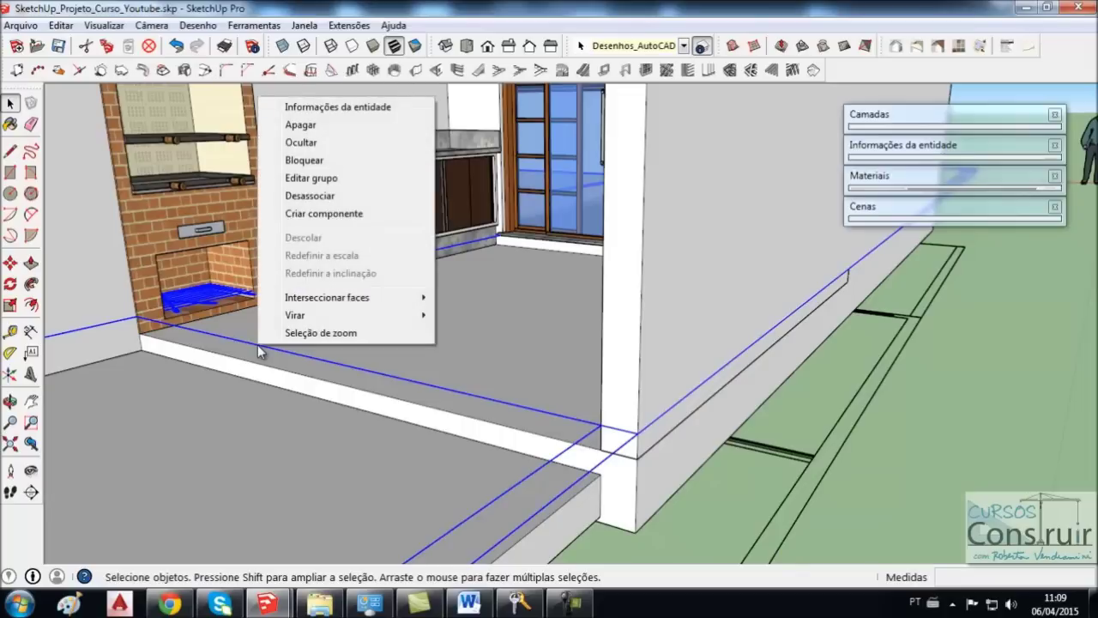
pyautogui.click(313, 148)
pyautogui.scroll(-2, 600, 276)
pyautogui.scroll(-2, 597, 284)
pyautogui.scroll(-1, 598, 283)
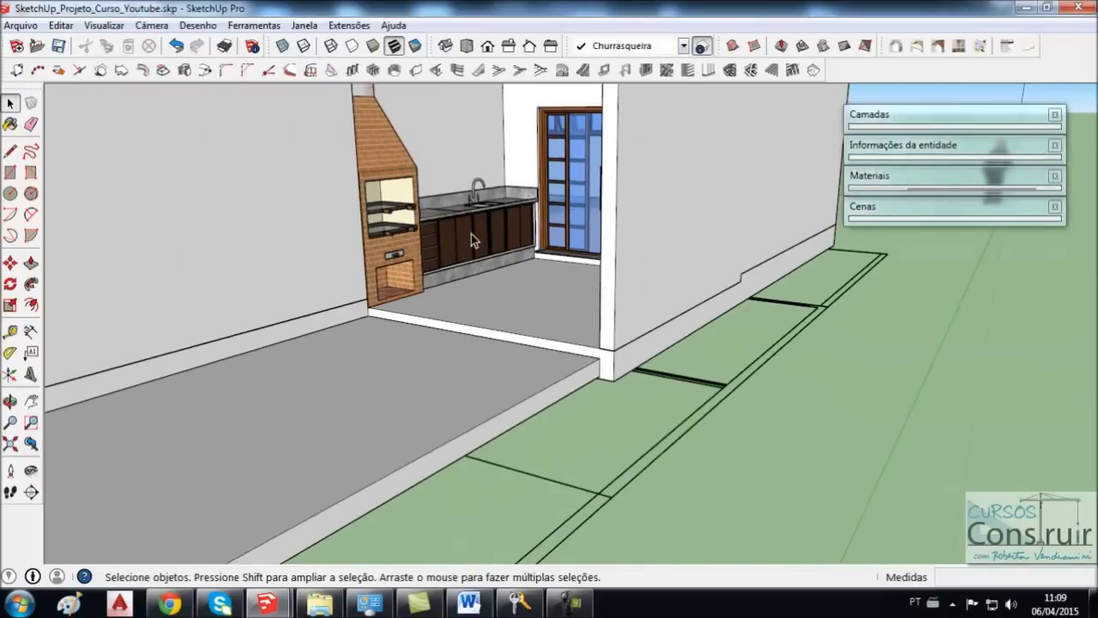
# - Erase (Apagar) the house's old brick chimney on the roof
pyautogui.moveTo(470, 234); pyautogui.dragTo(502, 351, button='middle')
pyautogui.scroll(-2, 502, 351)
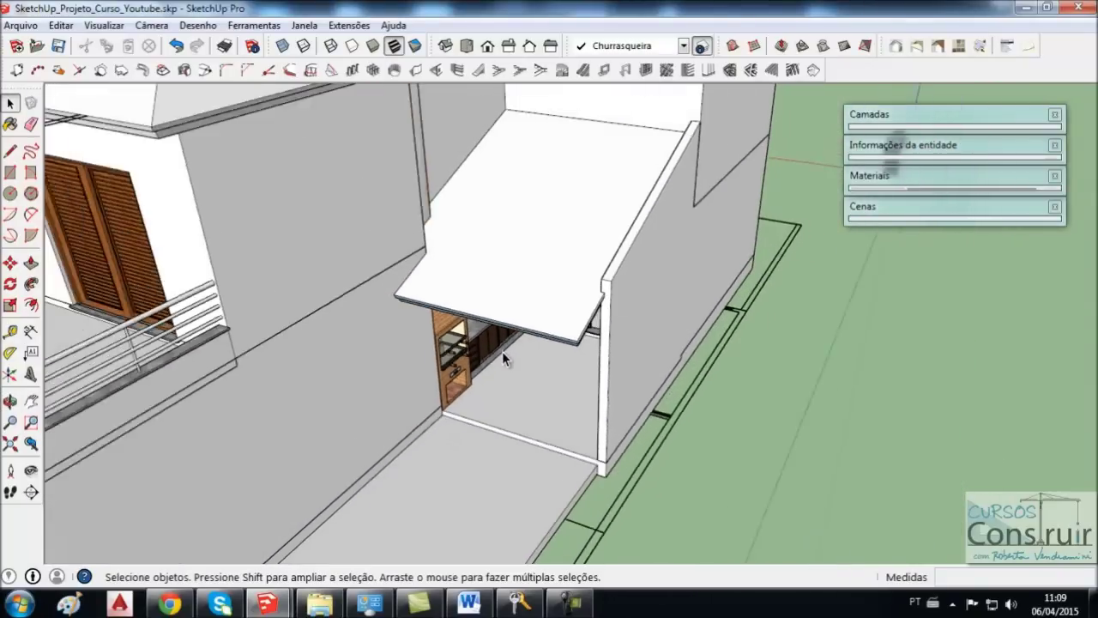
pyautogui.scroll(-3, 501, 351)
pyautogui.moveTo(489, 356); pyautogui.dragTo(456, 133, button='middle')
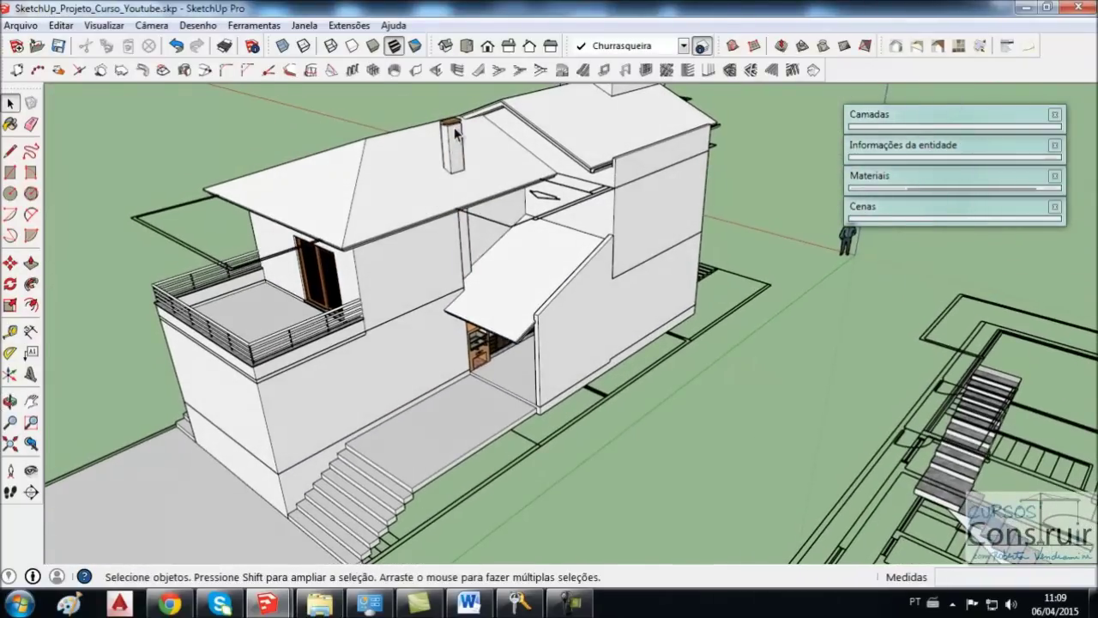
pyautogui.scroll(3, 456, 133)
pyautogui.scroll(3, 456, 136)
pyautogui.moveTo(459, 141); pyautogui.dragTo(447, 153, button='middle')
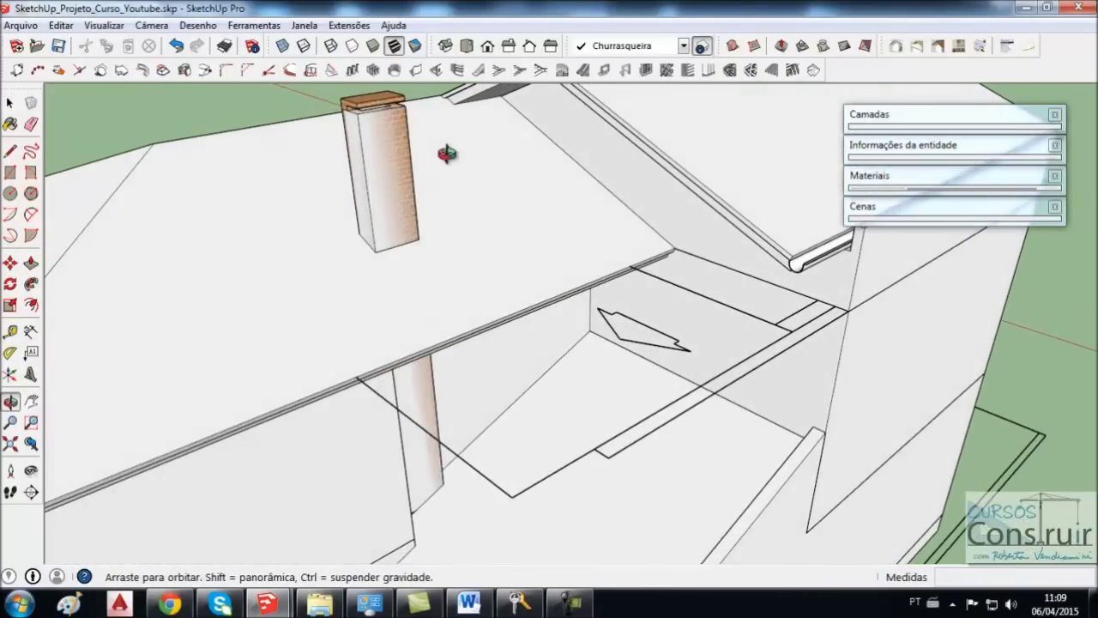
pyautogui.scroll(3, 372, 107)
pyautogui.scroll(2, 365, 119)
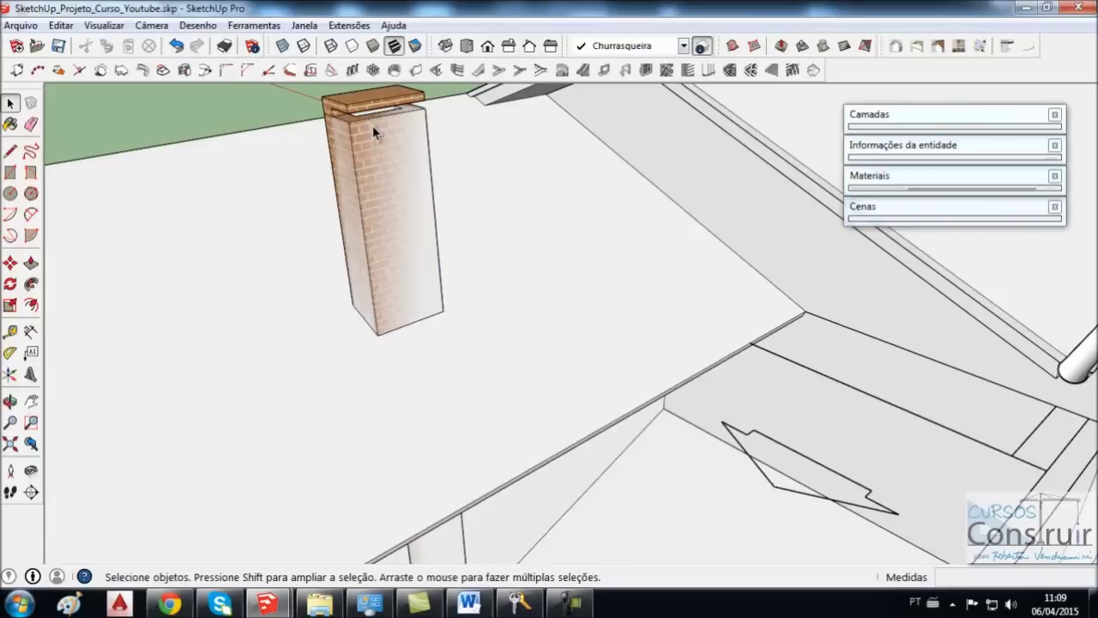
pyautogui.click(372, 129)
pyautogui.moveTo(372, 126); pyautogui.dragTo(377, 105, button='middle')
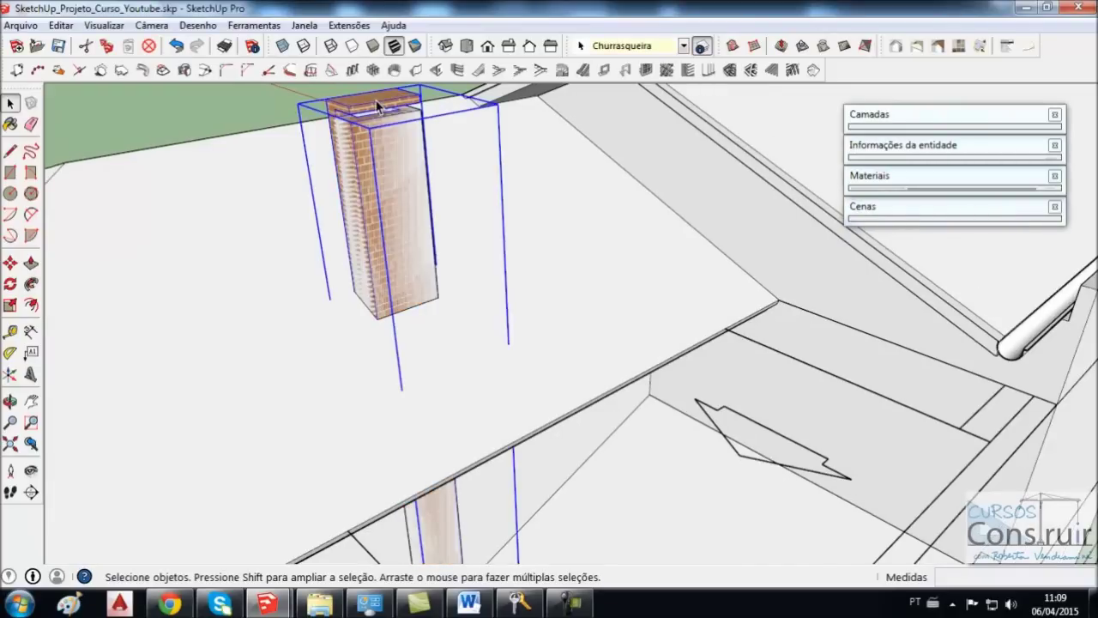
pyautogui.rightClick(377, 105)
pyautogui.click(404, 139)
# - Delete the leftover white box where the rooftop chimney stood
pyautogui.click(394, 155)
pyautogui.moveTo(394, 156)
pyautogui.mouseDown(button='middle')
pyautogui.moveTo(375, 238)
pyautogui.moveTo(368, 222)
pyautogui.moveTo(432, 295)
pyautogui.moveTo(414, 308)
pyautogui.moveTo(360, 257)
pyautogui.mouseUp(button='middle')
pyautogui.press('Delete')
pyautogui.scroll(-3, 373, 197)
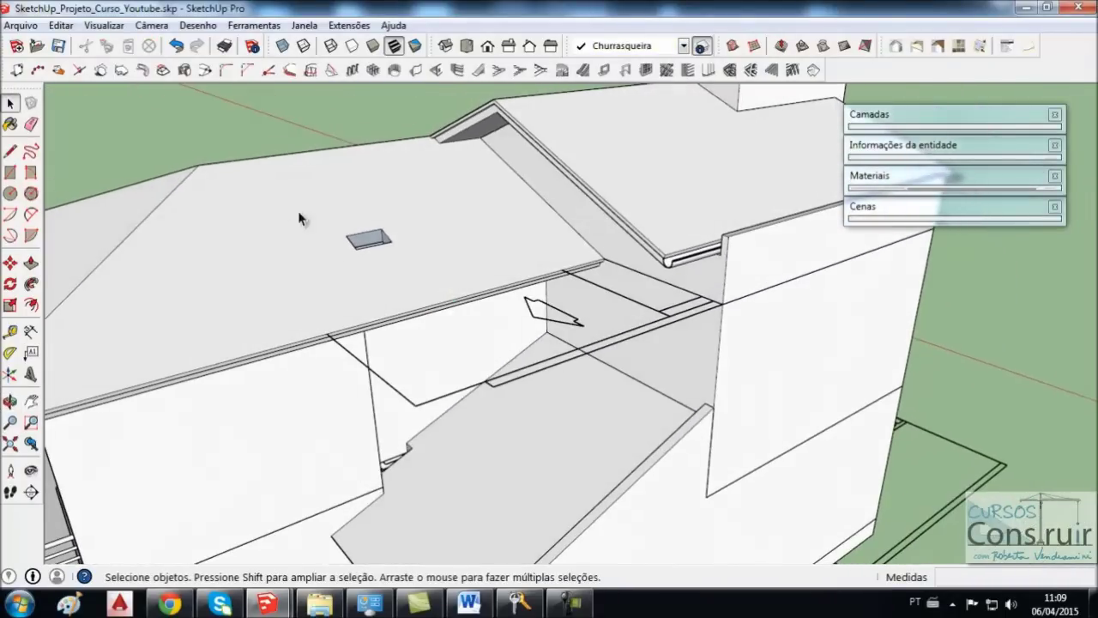
# - Unhide the barbecue's brick chimney with Editar > Reexibir so it rises through the roof
pyautogui.click(56, 25)
pyautogui.moveTo(88, 258)
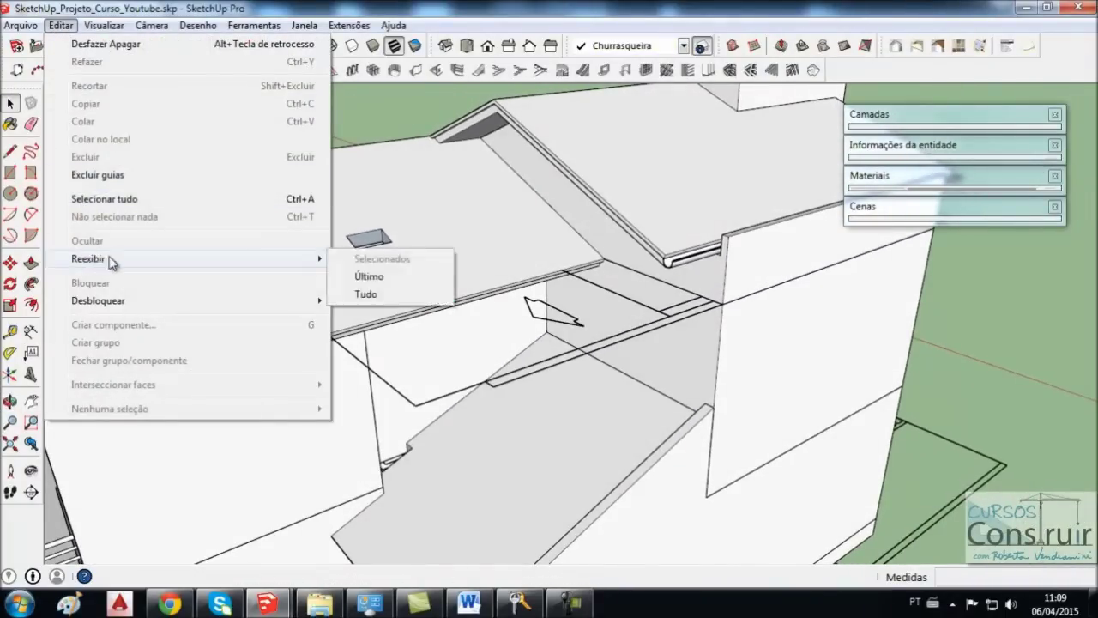
pyautogui.click(385, 282)
pyautogui.moveTo(385, 286)
pyautogui.mouseDown(button='middle')
pyautogui.moveTo(449, 240)
pyautogui.moveTo(449, 179)
pyautogui.moveTo(523, 246)
pyautogui.mouseUp(button='middle')
pyautogui.scroll(-3, 532, 343)
pyautogui.scroll(-3, 544, 312)
pyautogui.moveTo(544, 311)
pyautogui.mouseDown(button='middle')
pyautogui.moveTo(642, 406)
pyautogui.moveTo(619, 489)
pyautogui.moveTo(606, 421)
pyautogui.moveTo(485, 418)
pyautogui.mouseUp(button='middle')
pyautogui.scroll(3, 619, 489)
pyautogui.scroll(3, 619, 489)
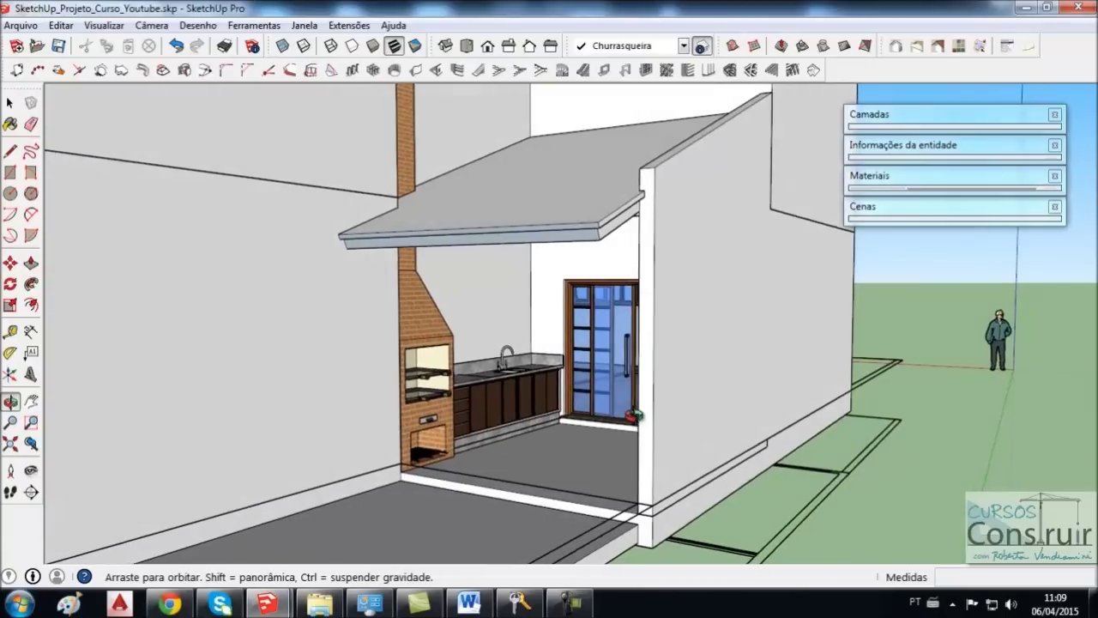
pyautogui.scroll(2, 485, 418)
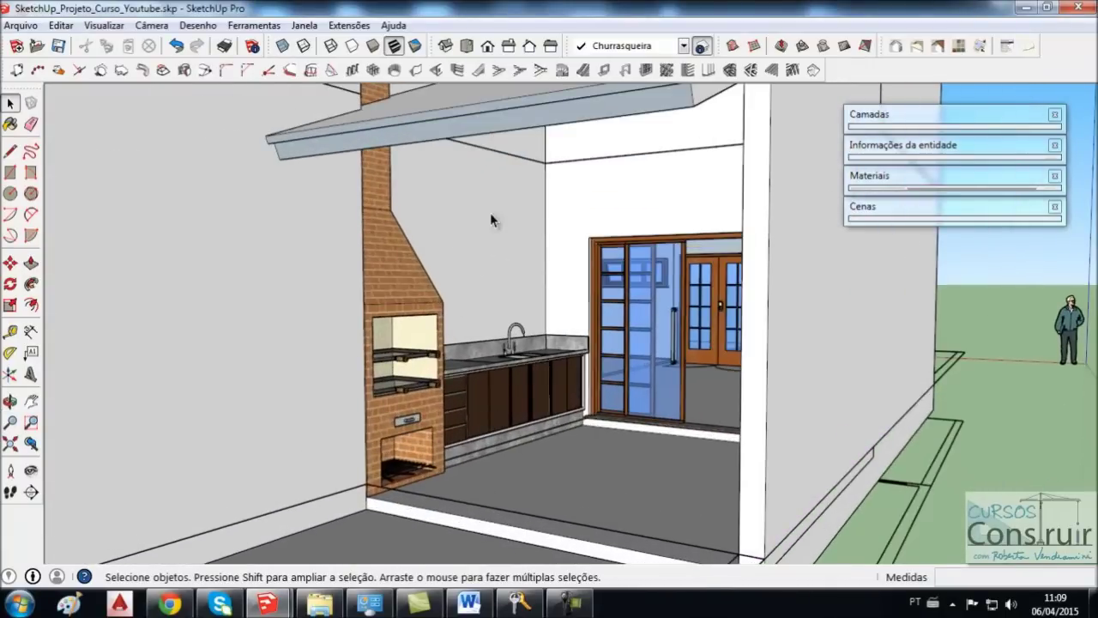
pyautogui.moveTo(474, 249)
pyautogui.mouseDown(button='middle')
pyautogui.moveTo(514, 270)
pyautogui.moveTo(487, 312)
pyautogui.moveTo(487, 427)
pyautogui.mouseUp(button='middle')
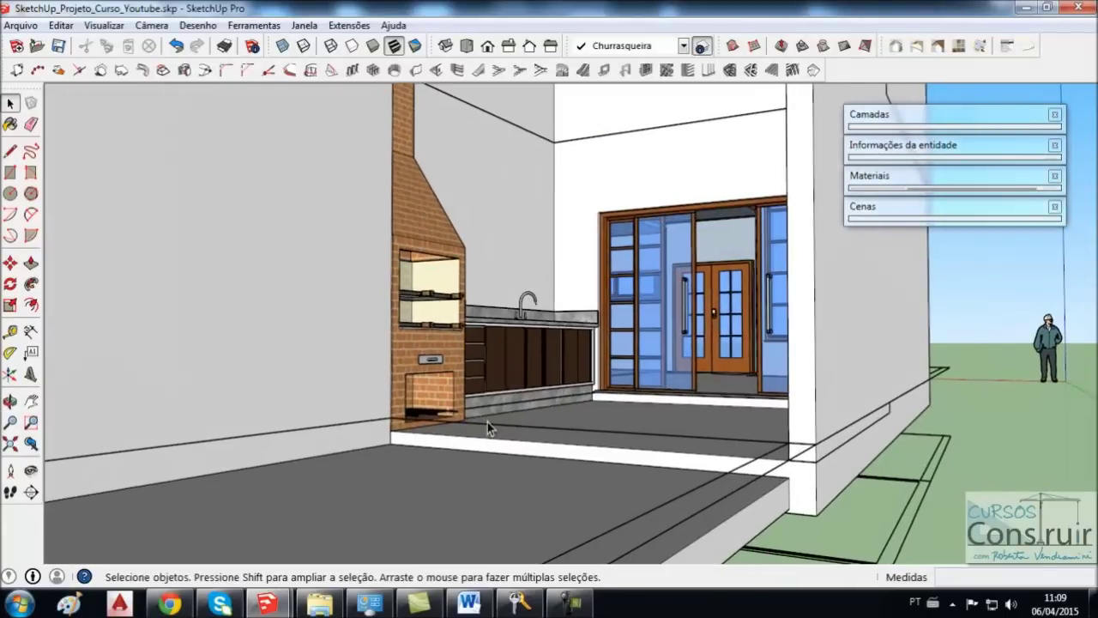
pyautogui.moveTo(691, 447); pyautogui.dragTo(654, 453, button='middle')
pyautogui.moveTo(522, 377)
pyautogui.mouseDown(button='middle')
pyautogui.moveTo(559, 395)
pyautogui.moveTo(642, 338)
pyautogui.moveTo(518, 360)
pyautogui.moveTo(660, 356)
pyautogui.moveTo(512, 380)
pyautogui.moveTo(543, 383)
pyautogui.mouseUp(button='middle')
pyautogui.scroll(3, 512, 380)
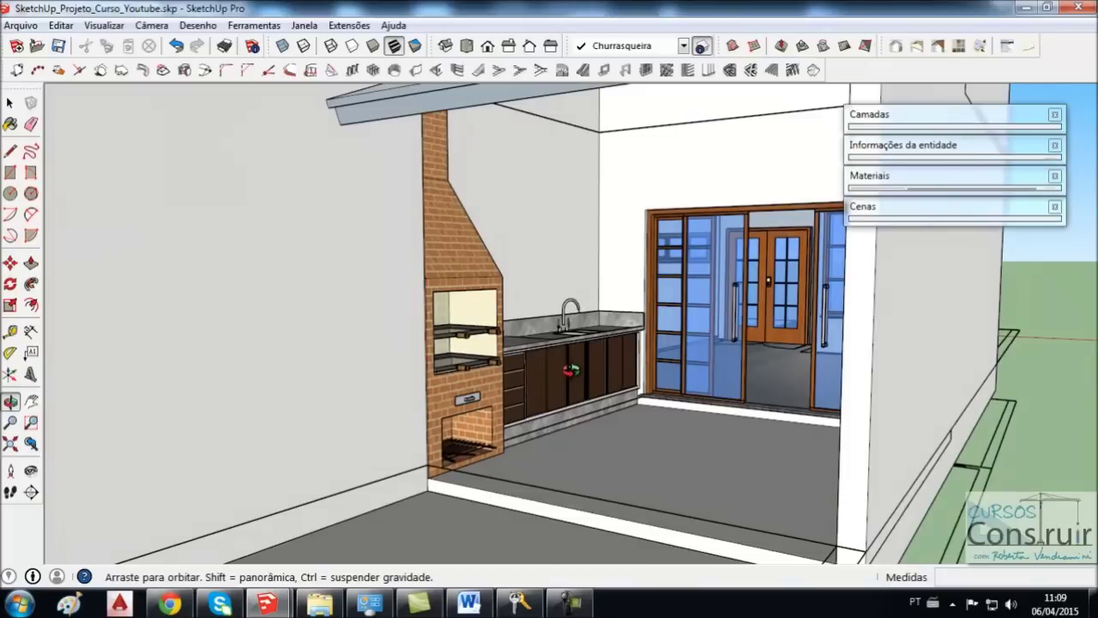
pyautogui.scroll(-2, 575, 415)
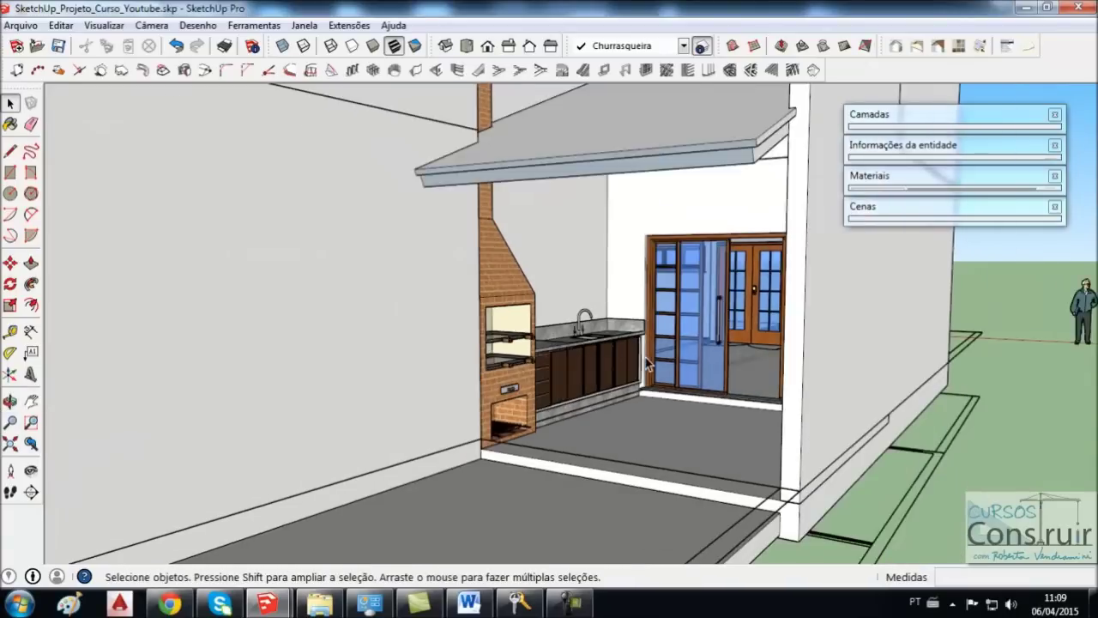
pyautogui.scroll(-2, 573, 408)
pyautogui.scroll(2, 570, 401)
pyautogui.scroll(1, 568, 397)
pyautogui.scroll(1, 568, 397)
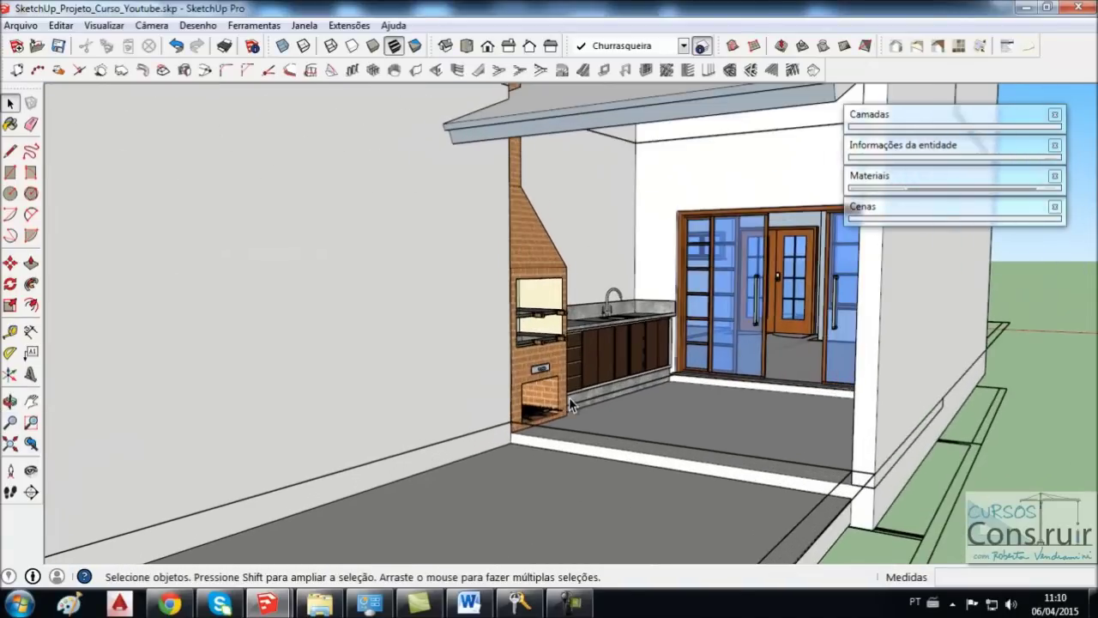